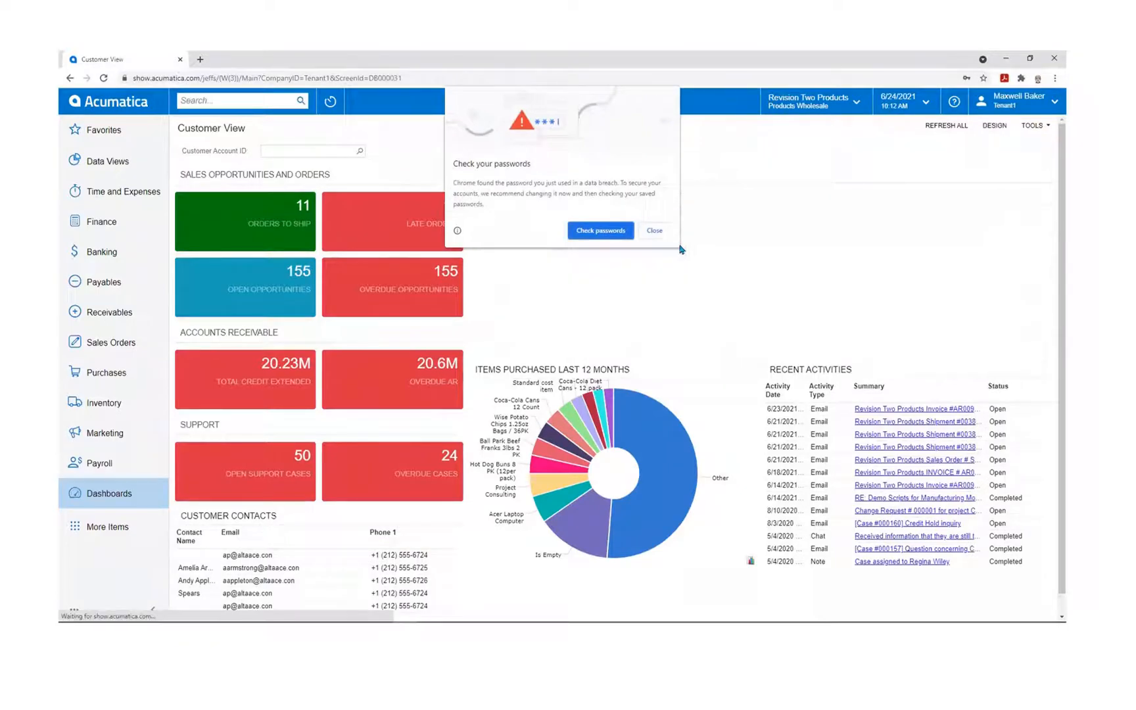
- Dismiss the password breach warning and view the list of available companies and branches without switching
{"action": "left_click", "coordinate": [654, 230]}
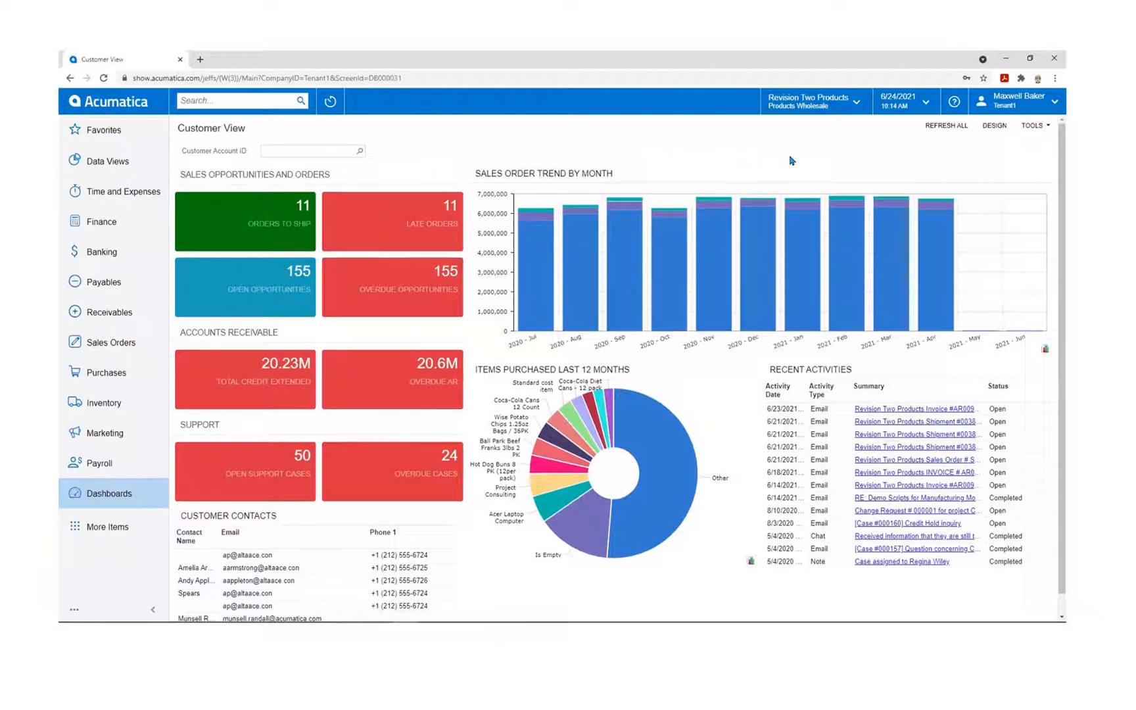
{"action": "left_click", "coordinate": [856, 104]}
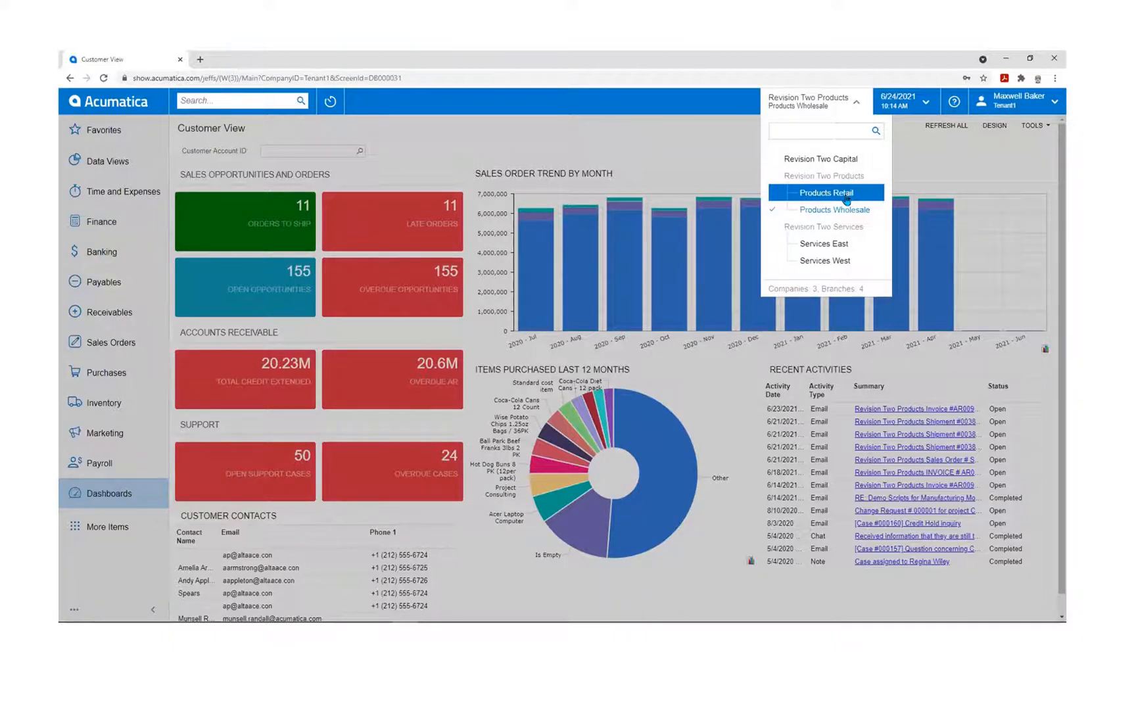
{"action": "left_click", "coordinate": [692, 146]}
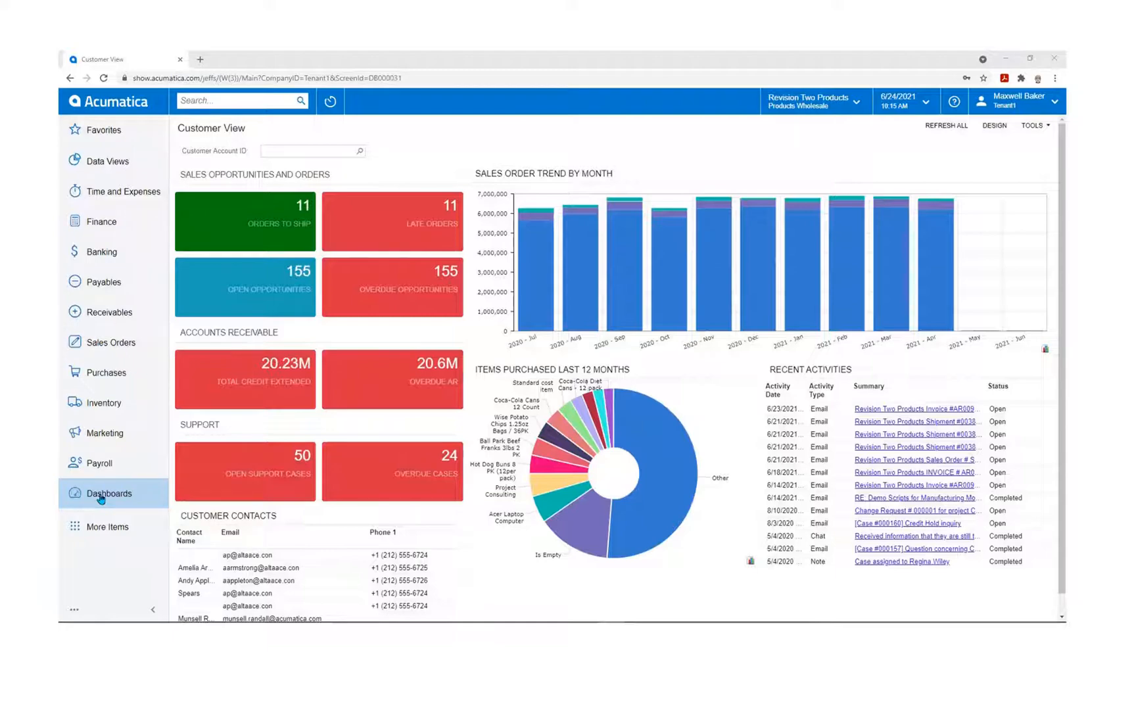
- Look through the Receivables workspace in its full and reduced views and its quick menu configuration, and close it
{"action": "left_click", "coordinate": [111, 317]}
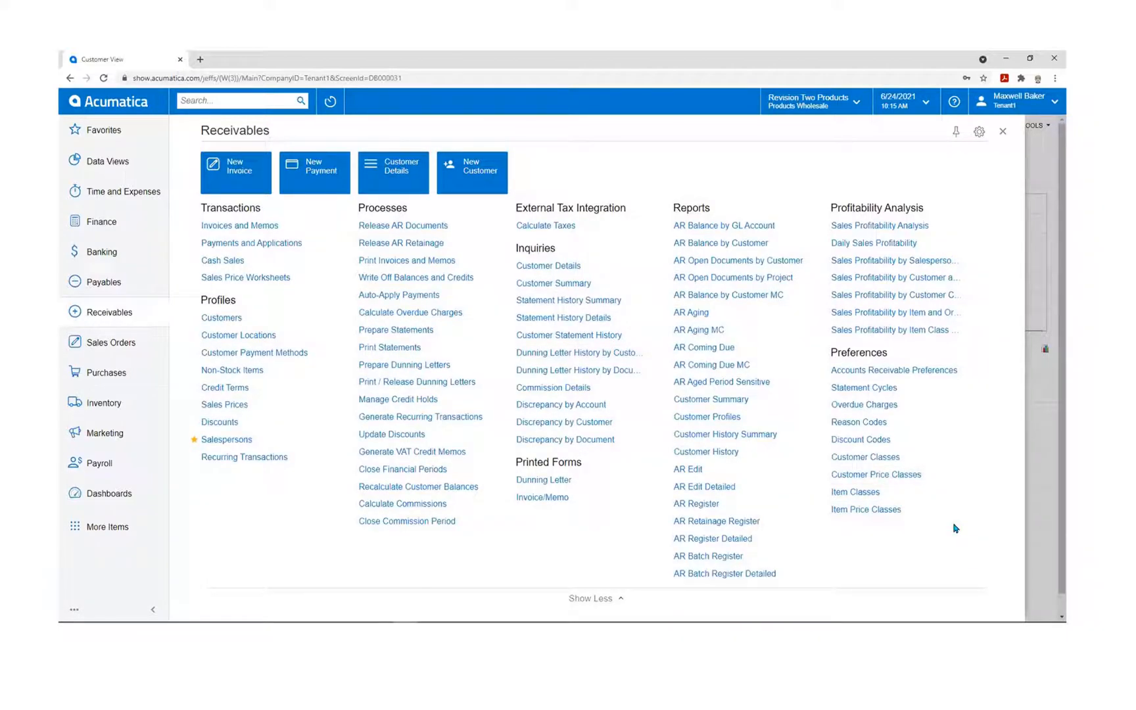
{"action": "left_click", "coordinate": [595, 598]}
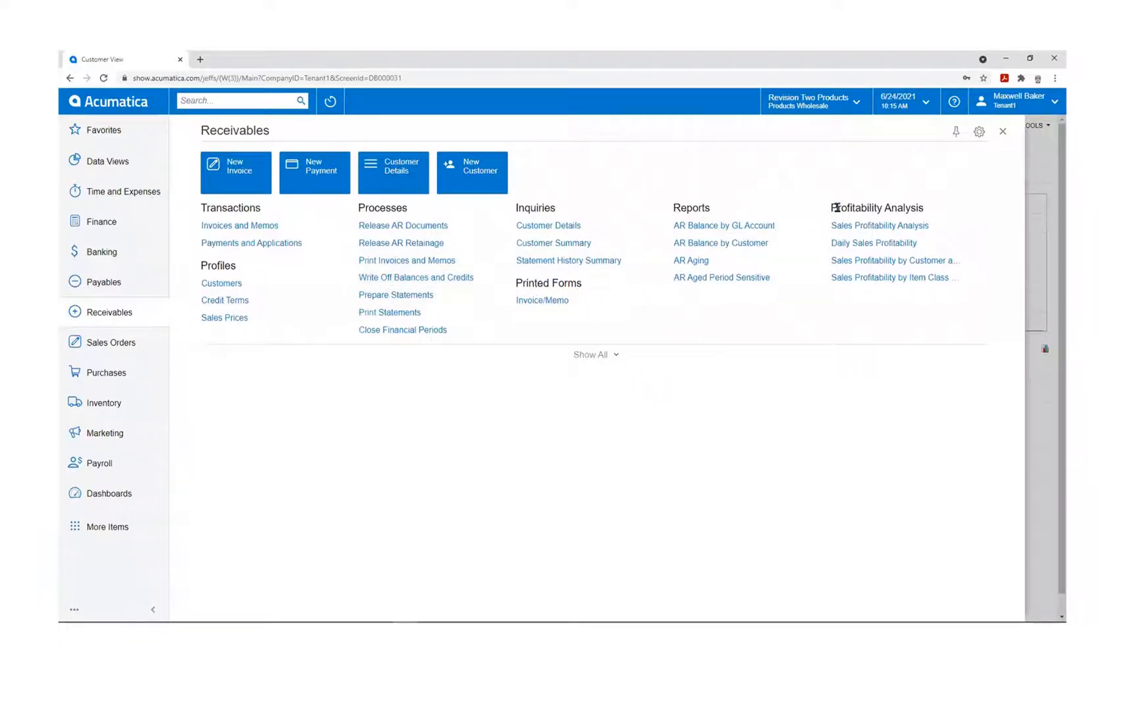
{"action": "left_click", "coordinate": [979, 133]}
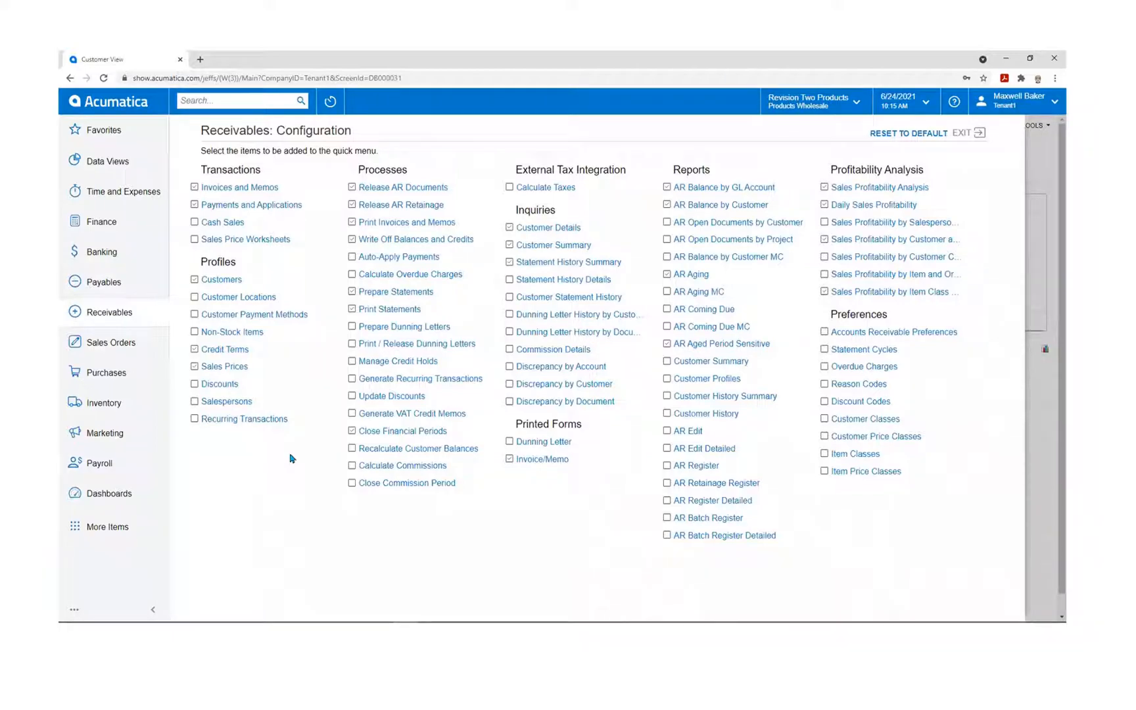
{"action": "left_click", "coordinate": [977, 133]}
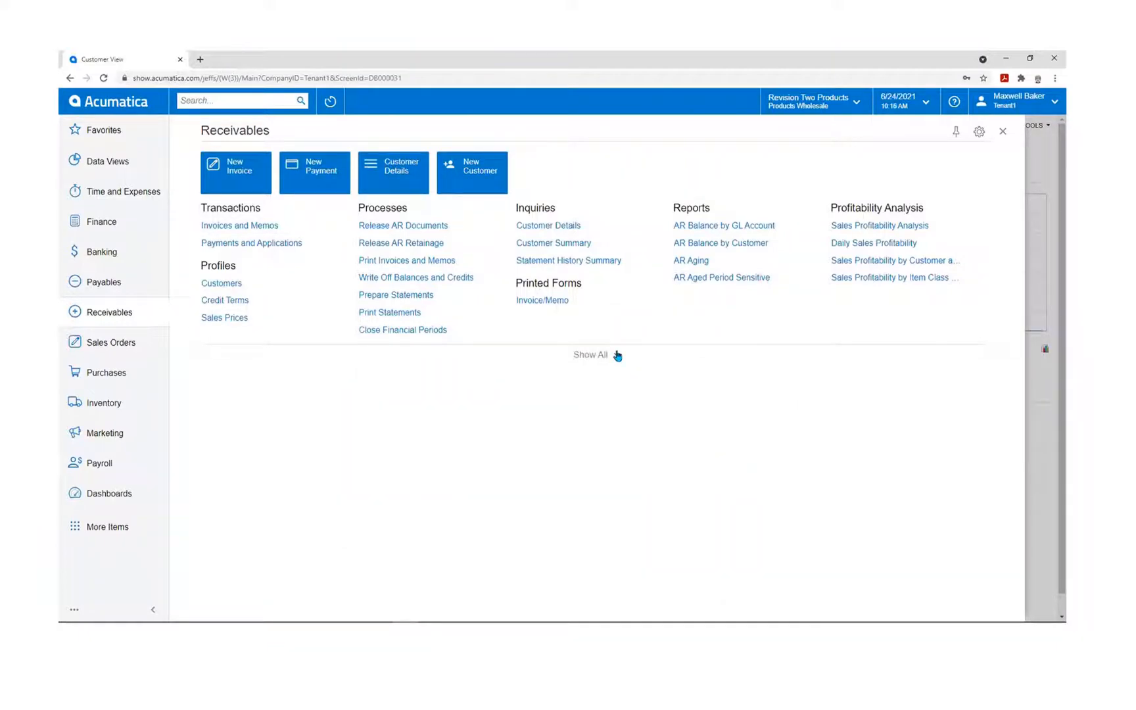
{"action": "left_click", "coordinate": [1003, 132]}
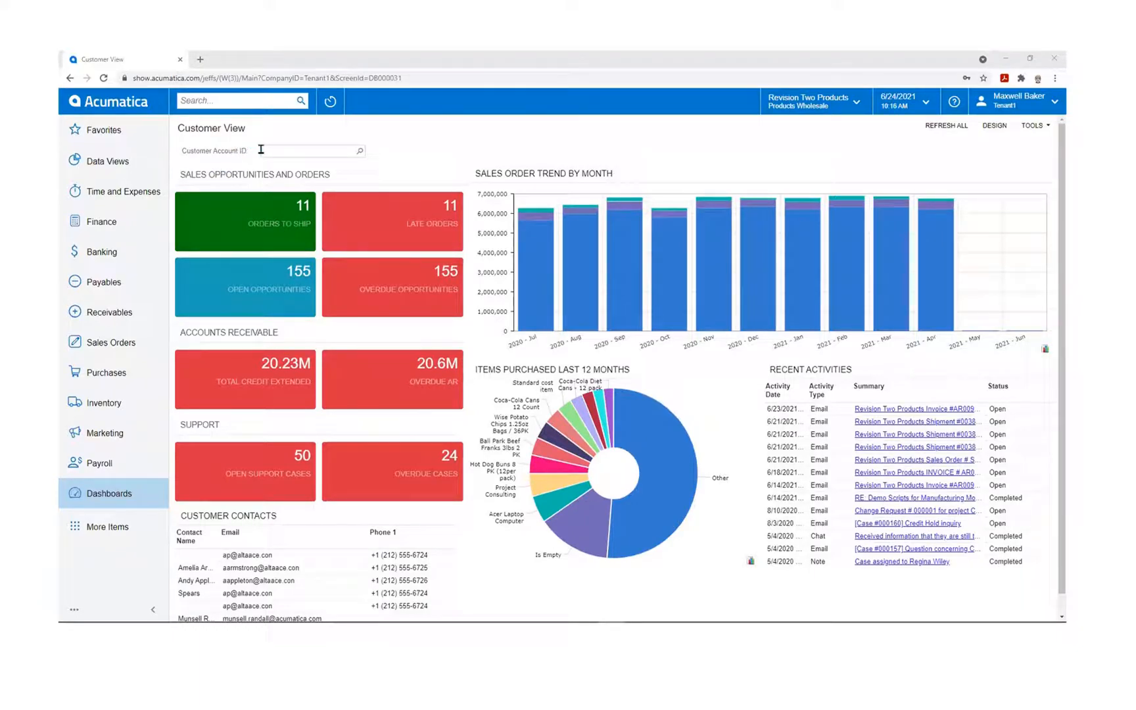
- Filter the Customer View dashboard to the customer Alta Ace and clear the filter again
{"action": "left_click", "coordinate": [237, 153]}
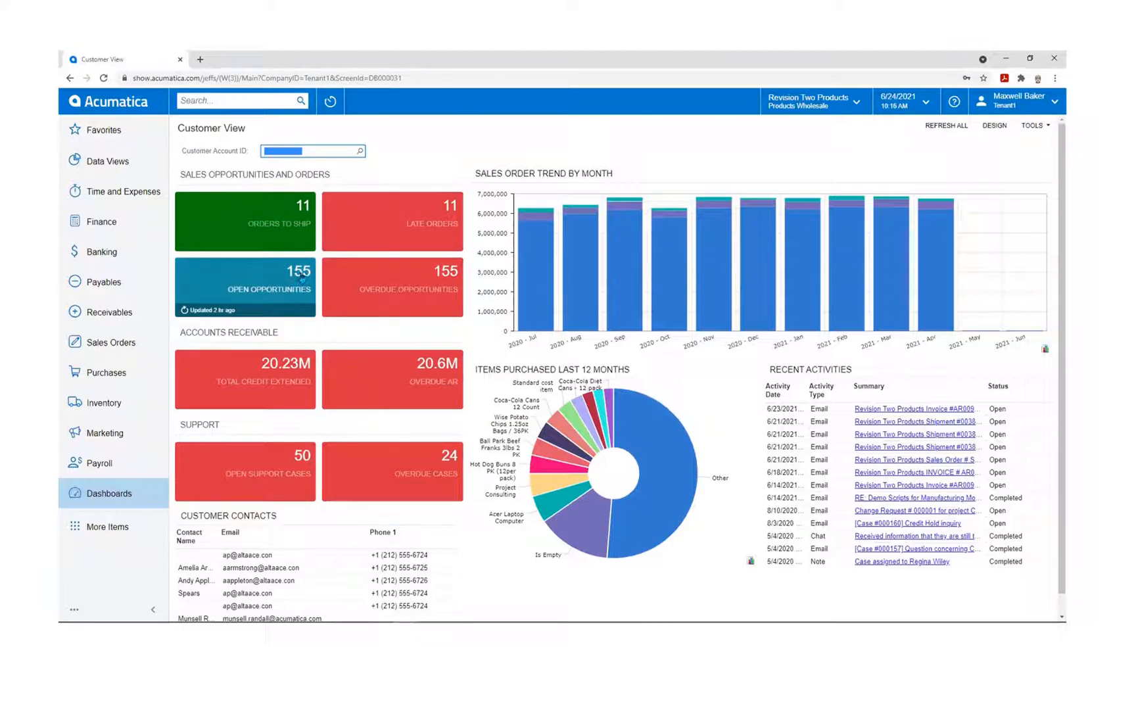
{"action": "left_click", "coordinate": [359, 151]}
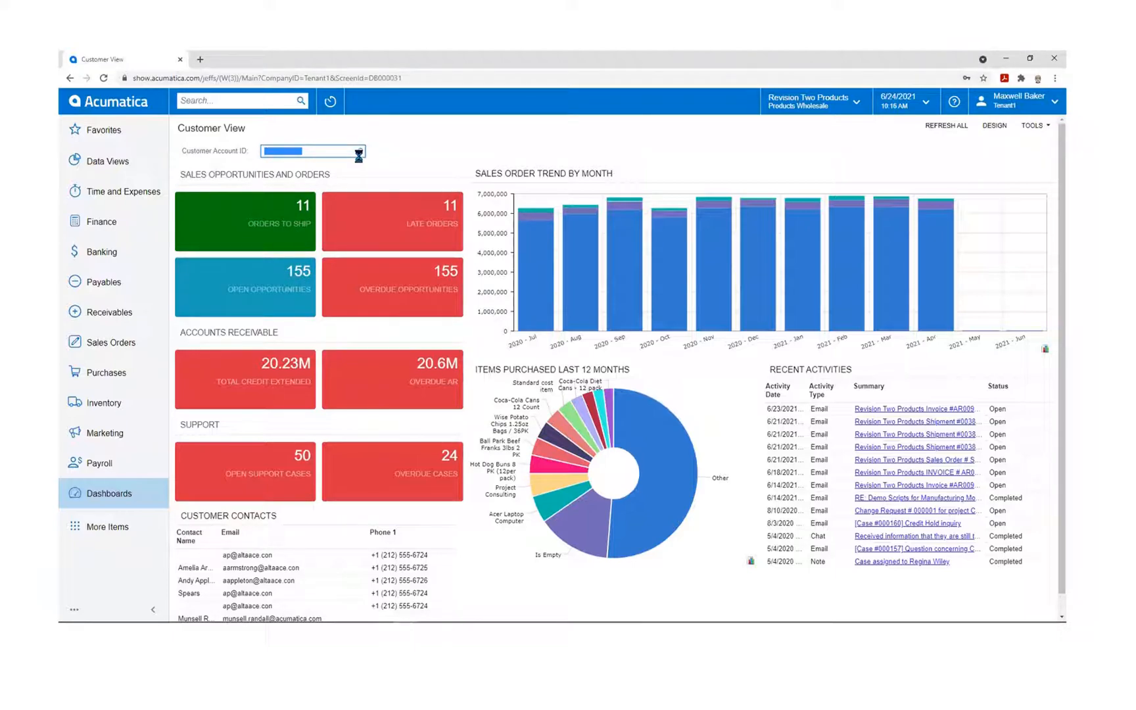
{"action": "left_click", "coordinate": [347, 226]}
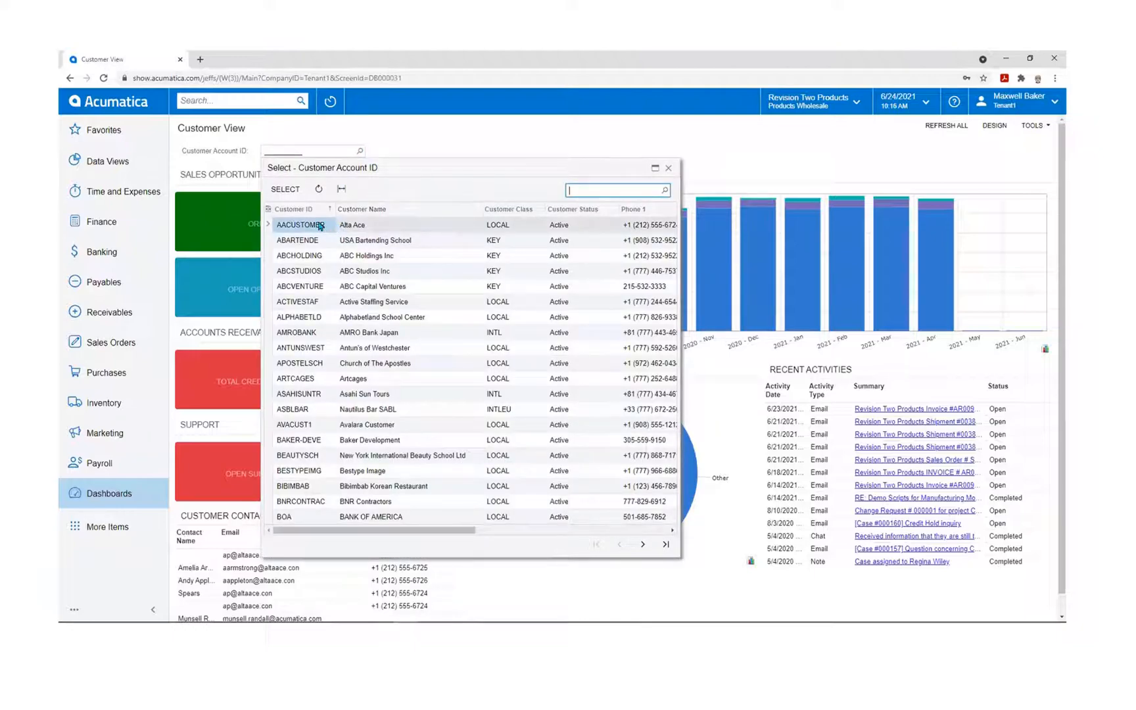
{"action": "left_click", "coordinate": [286, 189]}
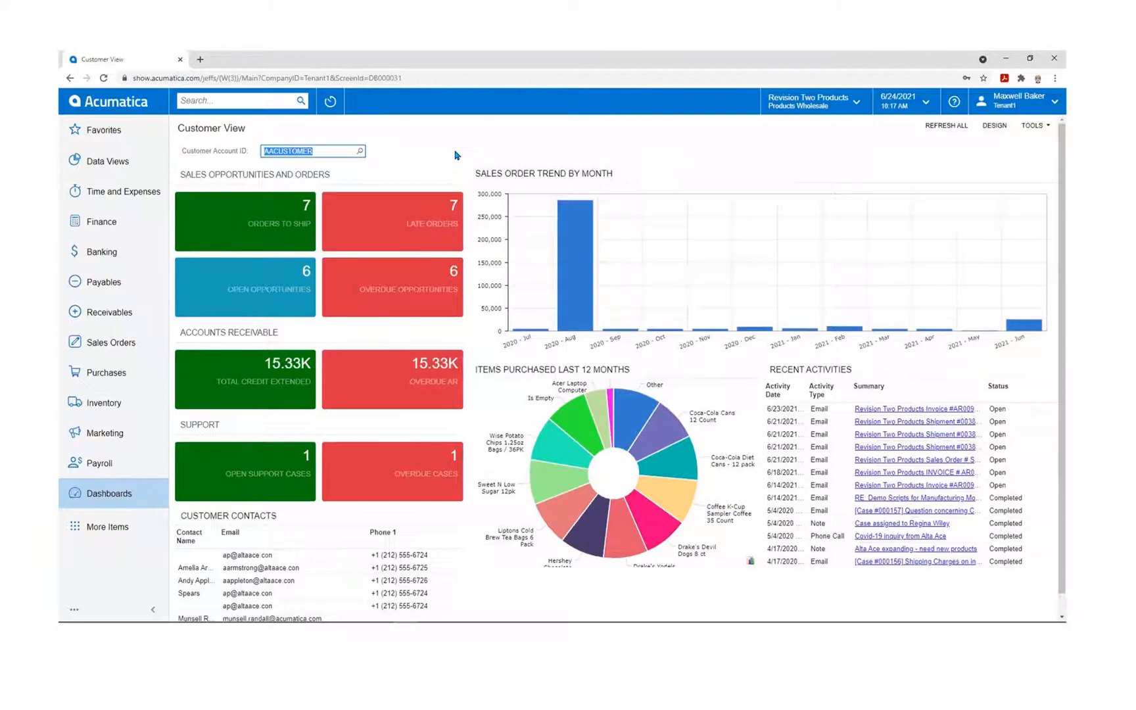
{"action": "key", "text": "BackSpace"}
{"action": "left_click", "coordinate": [455, 151]}
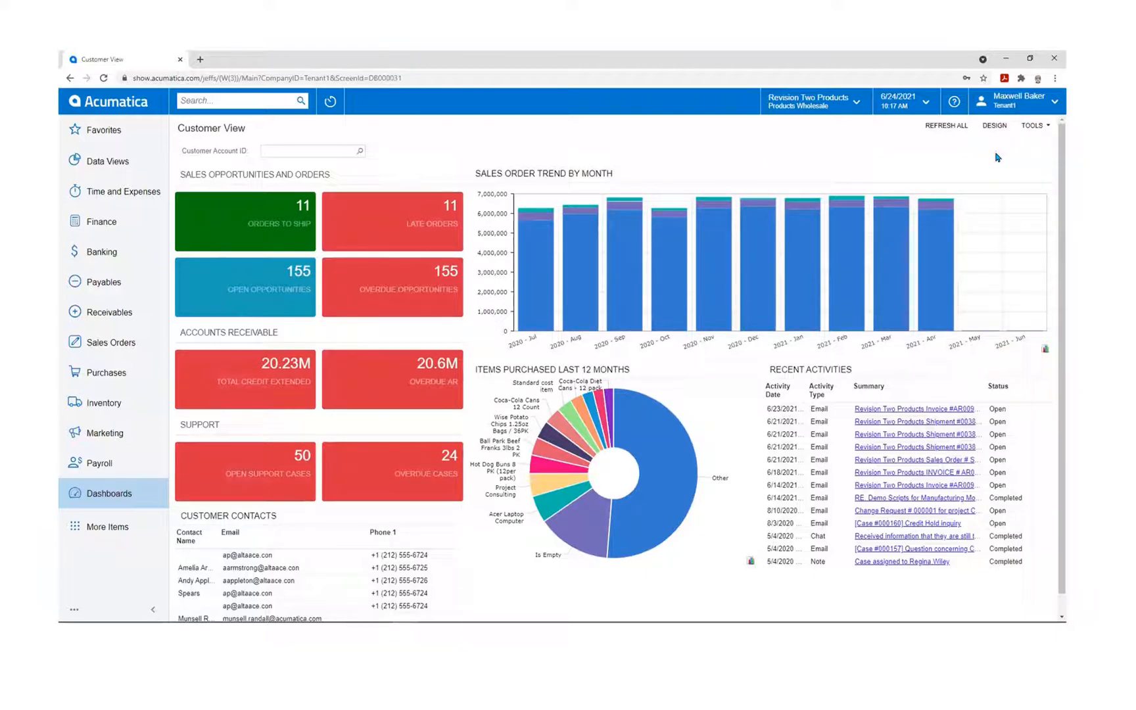
- Switch the dashboard to design mode, view the widget types that can be added, and leave design mode without adding any
{"action": "left_click", "coordinate": [995, 126]}
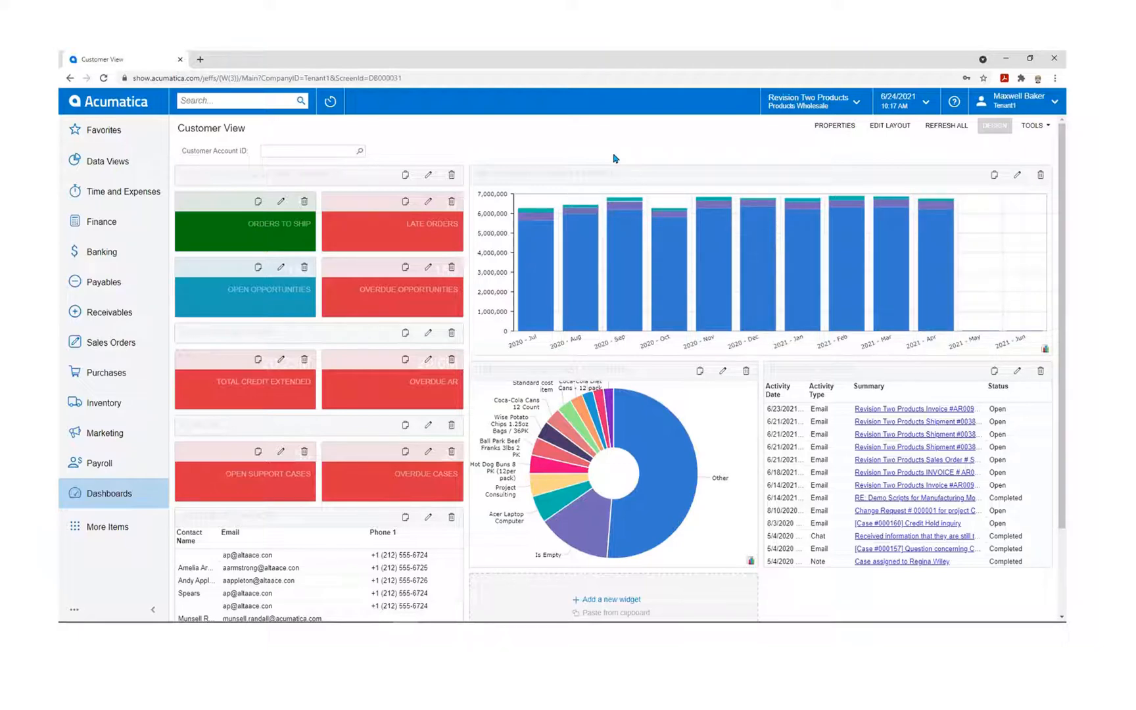
{"action": "scroll", "coordinate": [615, 158], "scroll_direction": "down", "scroll_amount": 2}
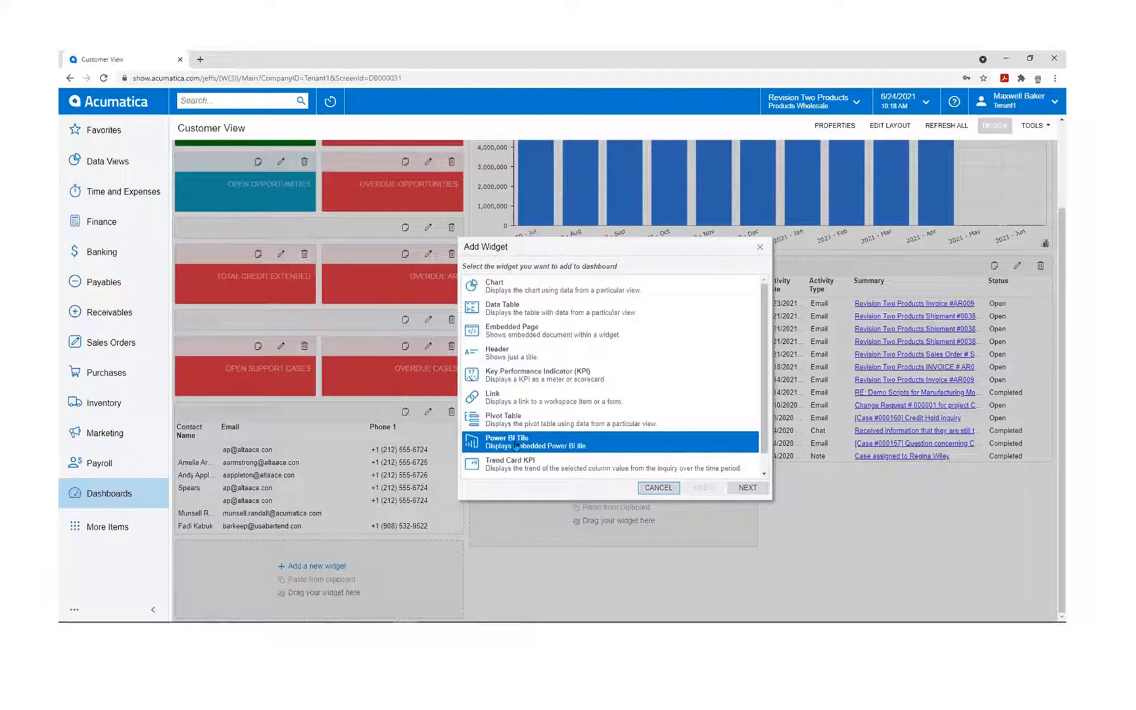
{"action": "left_click", "coordinate": [657, 487]}
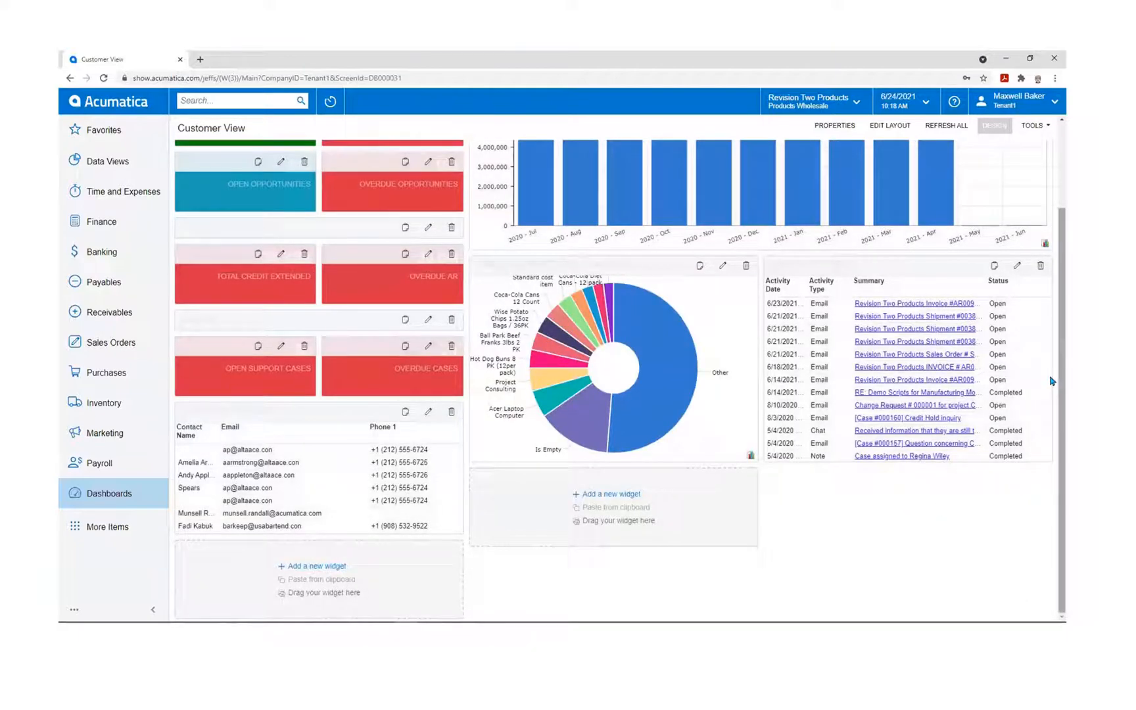
{"action": "left_click_drag", "start_coordinate": [1053, 431], "coordinate": [1050, 228]}
{"action": "left_click", "coordinate": [1003, 129]}
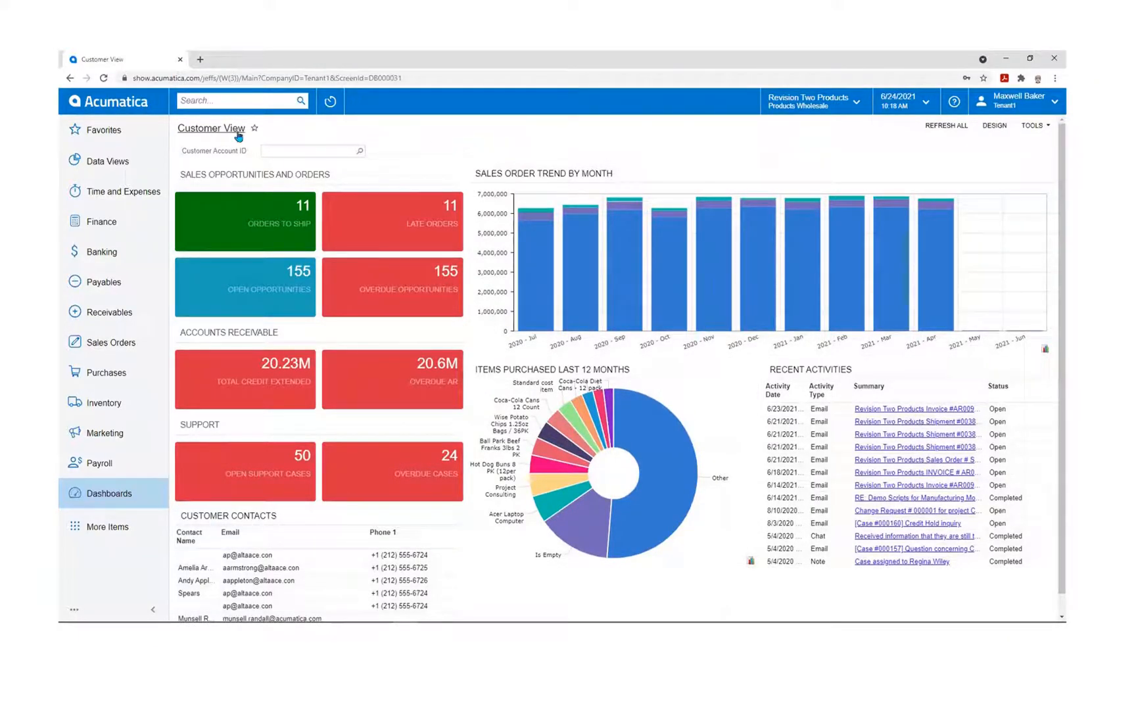
- Drill down into the open opportunities and arrange their list in its own maximized window, separate from the dashboard
{"action": "left_click", "coordinate": [252, 287]}
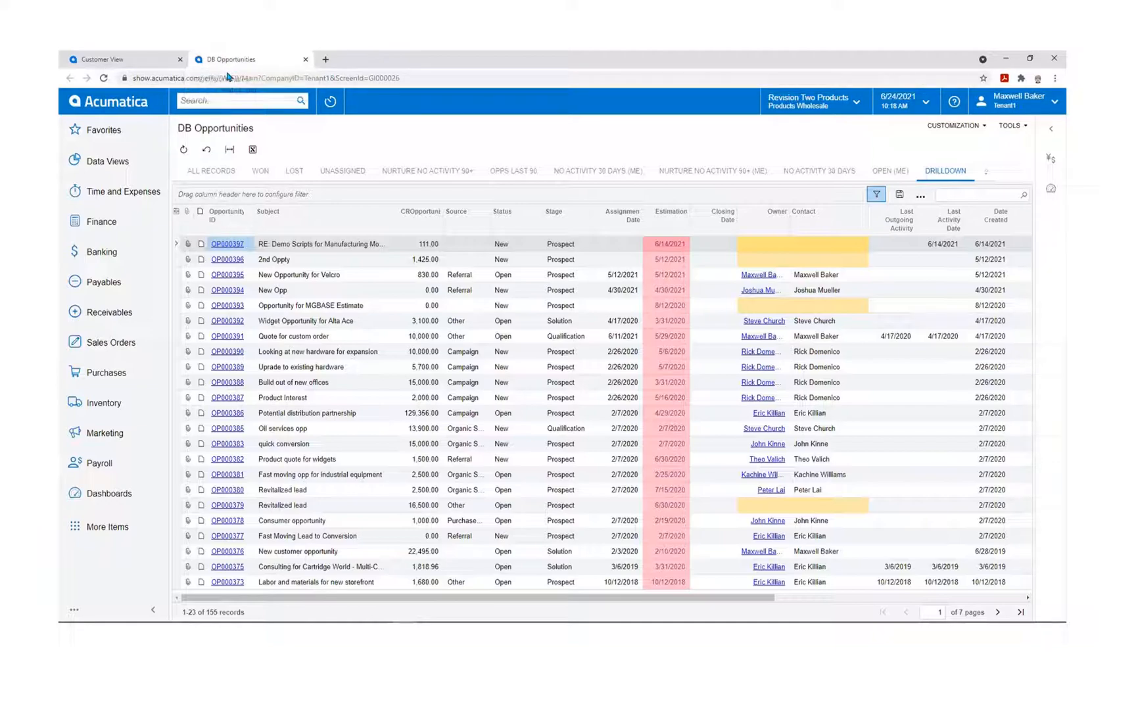
{"action": "left_click", "coordinate": [1007, 60]}
{"action": "left_click", "coordinate": [1037, 61]}
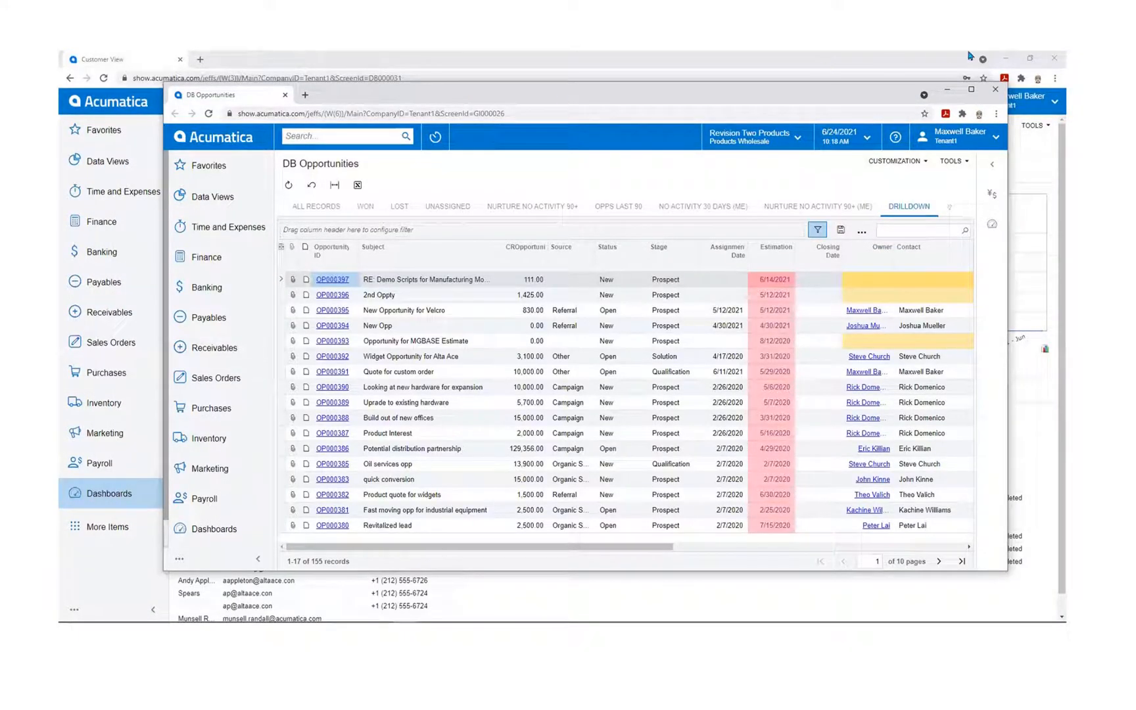
{"action": "left_click", "coordinate": [1031, 60]}
{"action": "left_click_drag", "start_coordinate": [823, 93], "coordinate": [875, 139]}
{"action": "left_click", "coordinate": [997, 267]}
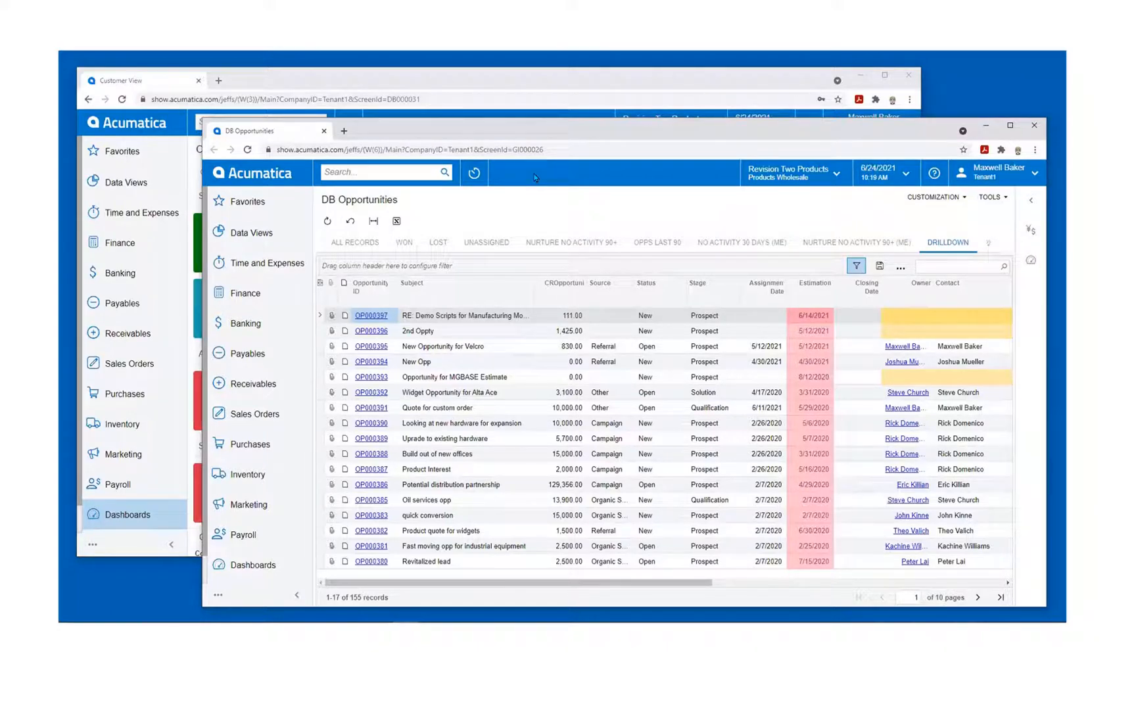
{"action": "left_click", "coordinate": [1010, 125]}
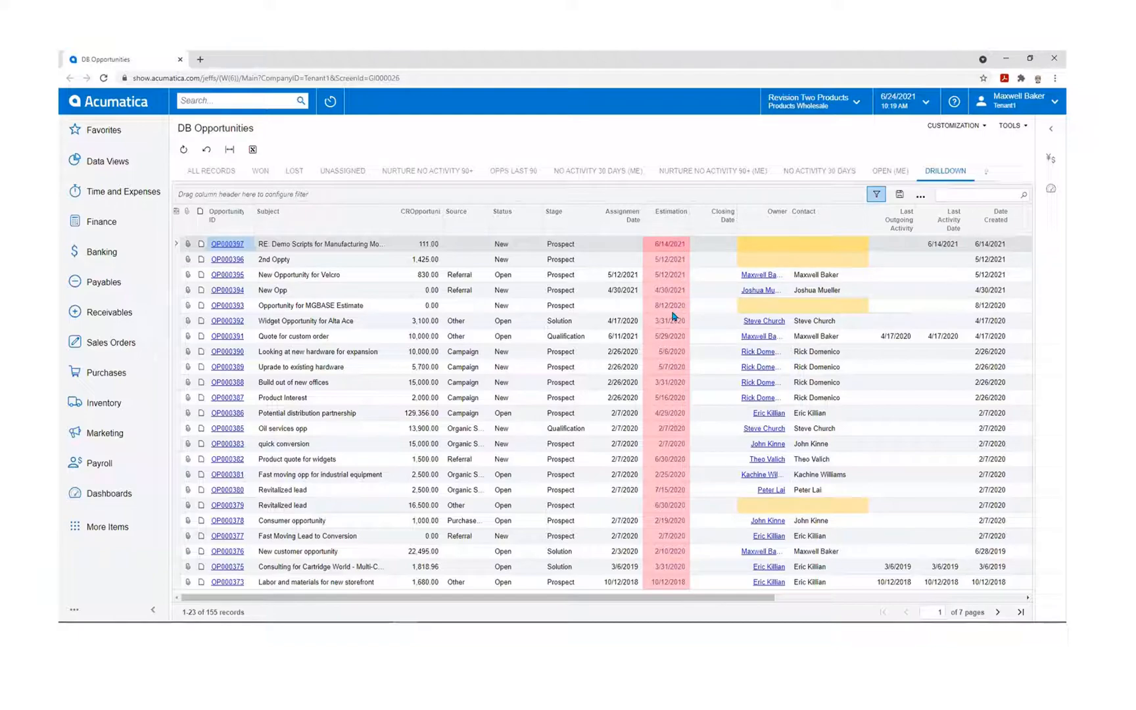
- View the details of the Widget Opportunity for Alta Ace and the Quote for custom order opportunity in the side panel
{"action": "left_click", "coordinate": [759, 263]}
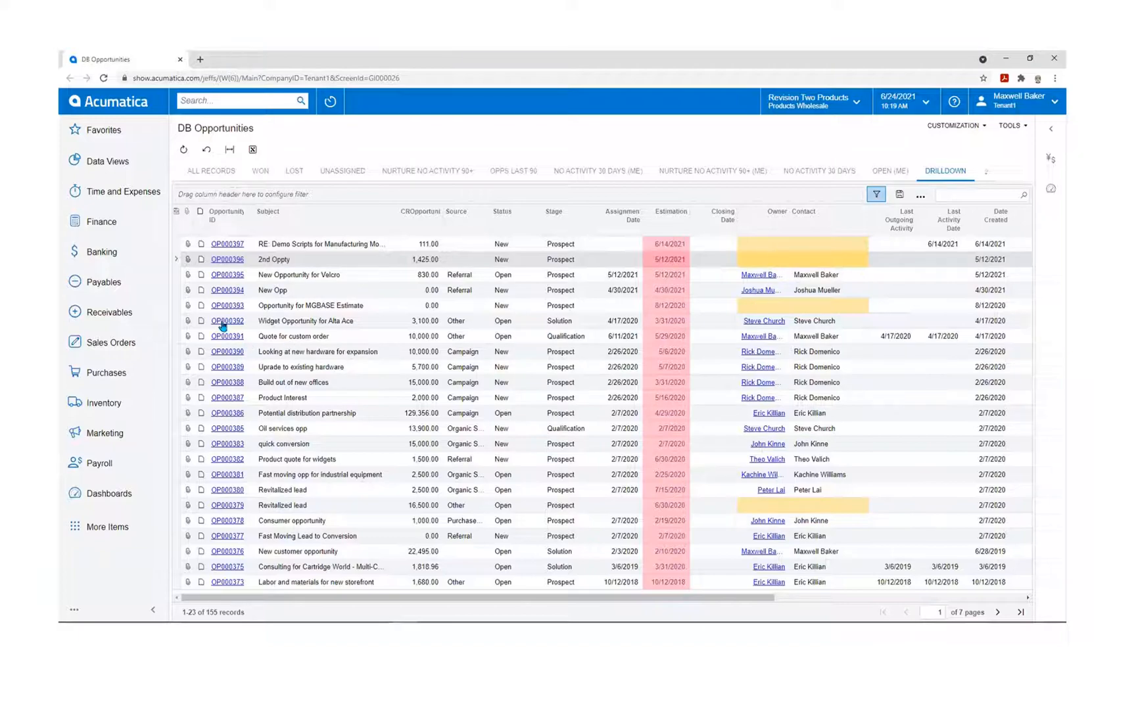
{"action": "left_click", "coordinate": [331, 324]}
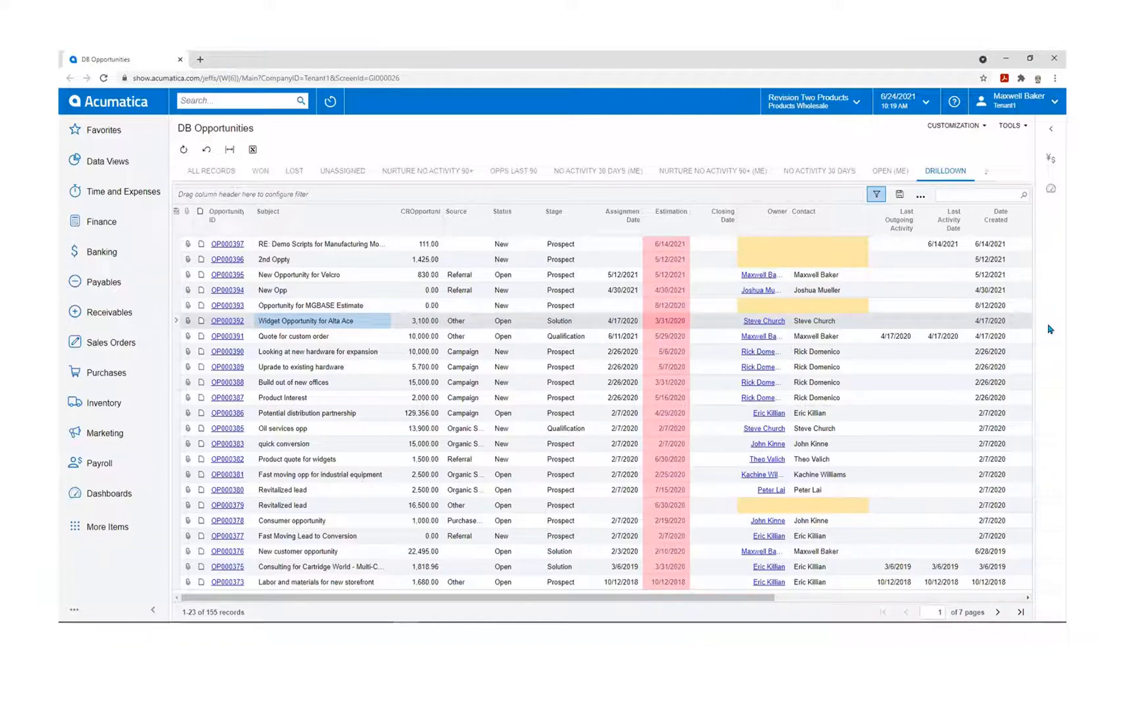
{"action": "left_click", "coordinate": [1050, 154]}
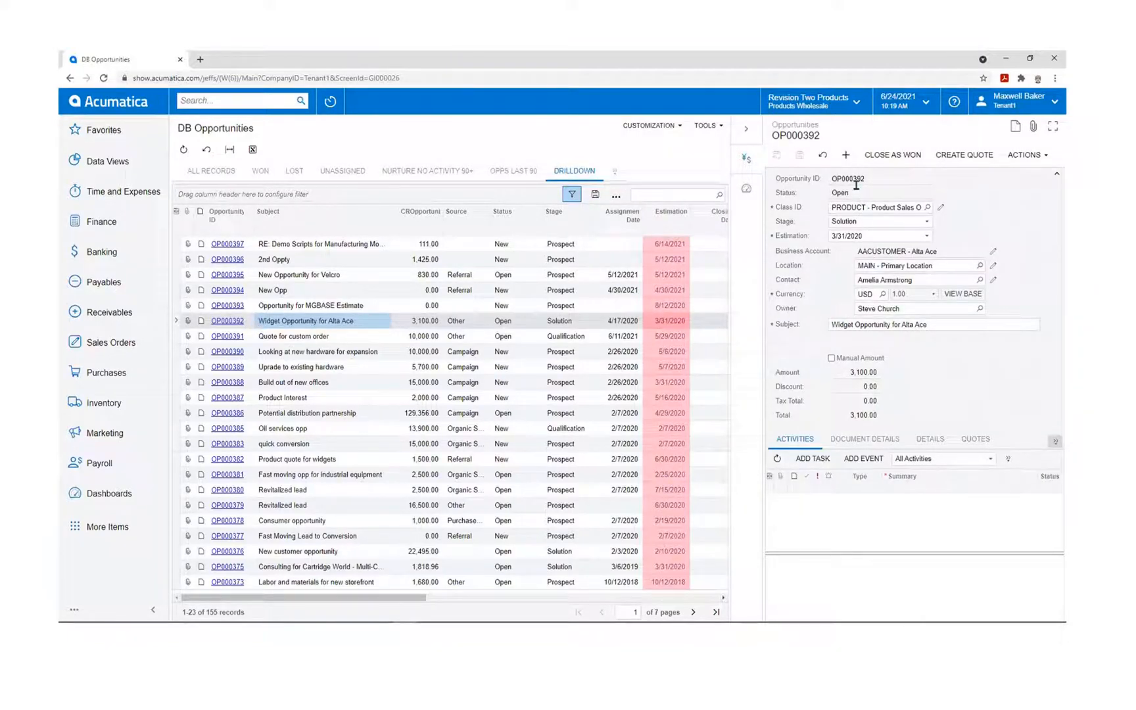
{"action": "left_click", "coordinate": [286, 335]}
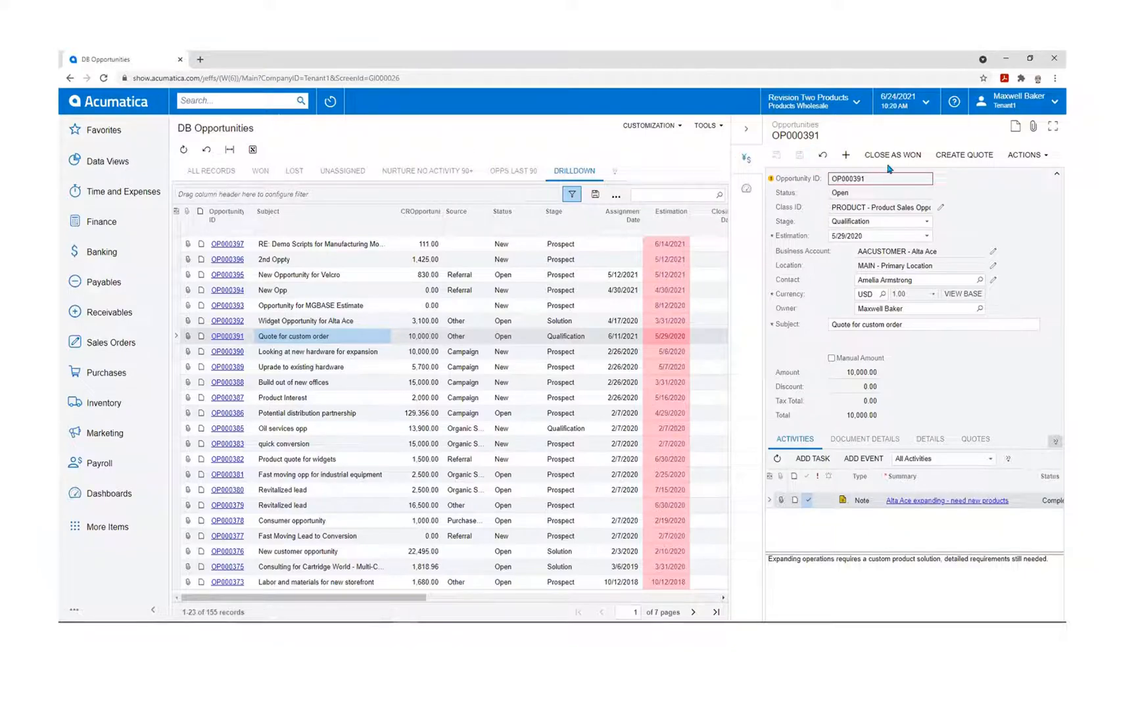
- Show the selected opportunity's Customer View dashboard in the side panel and clear its customer account filter
{"action": "left_click", "coordinate": [747, 188]}
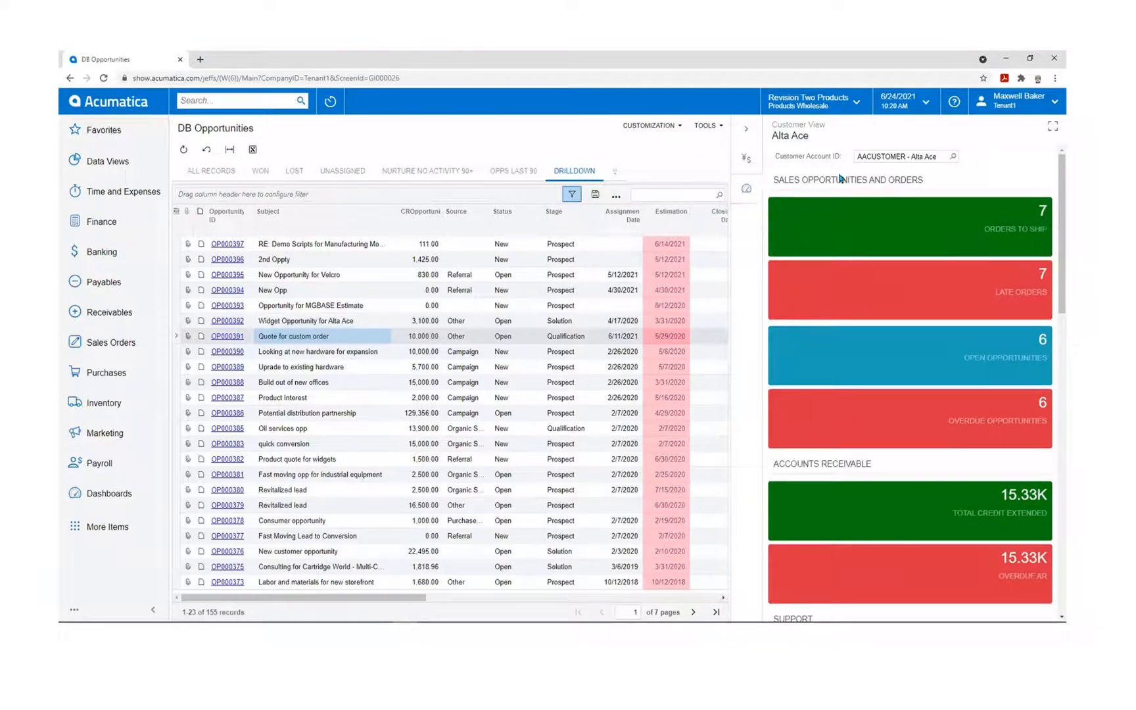
{"action": "left_click", "coordinate": [874, 157]}
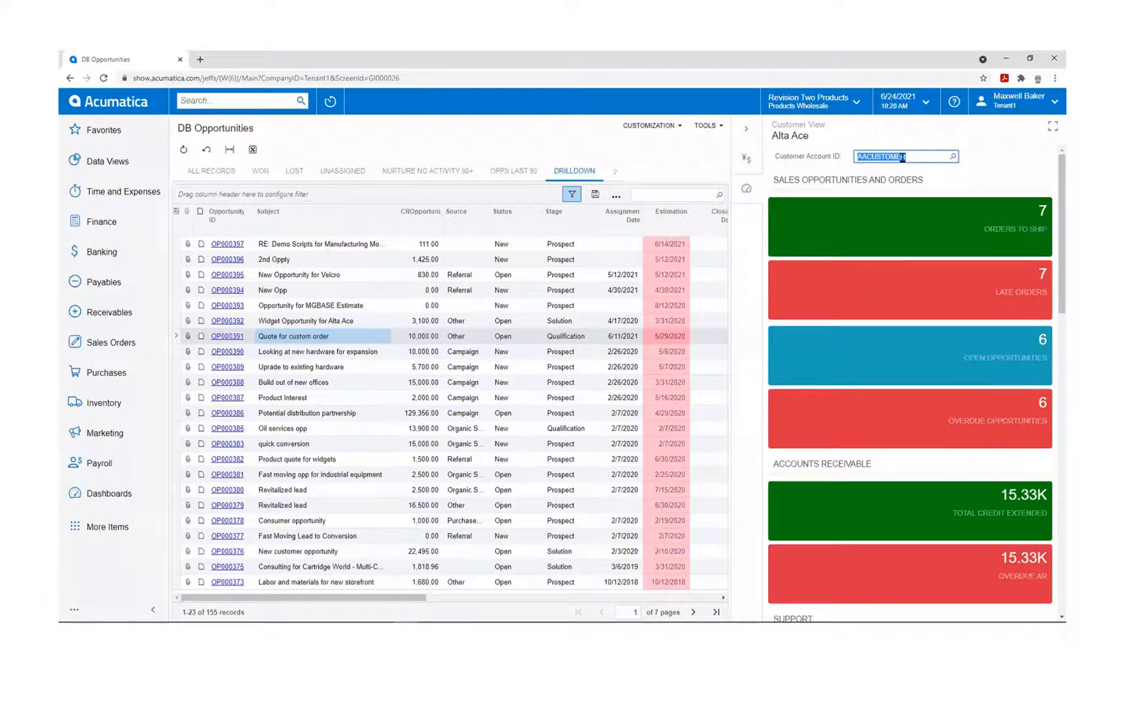
{"action": "key", "text": "BackSpace"}
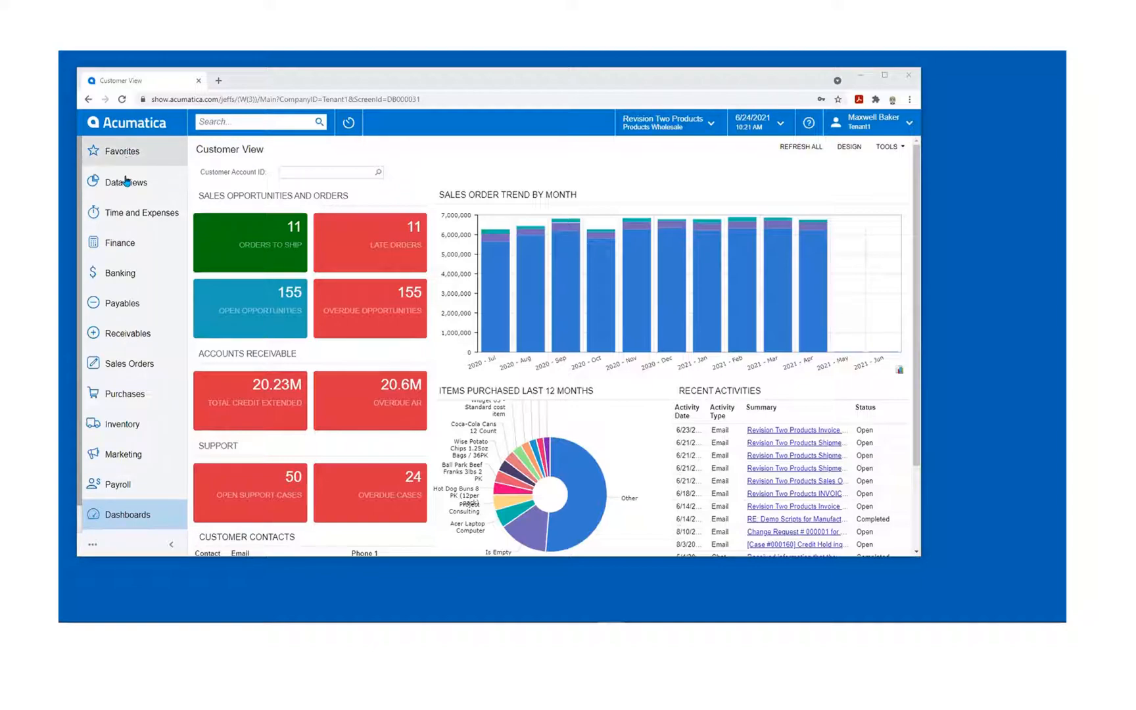
- Mark Invoices and Memos from Receivables and Sales Orders from its workspace as favorites, and review the Favorites list
{"action": "left_click", "coordinate": [126, 332]}
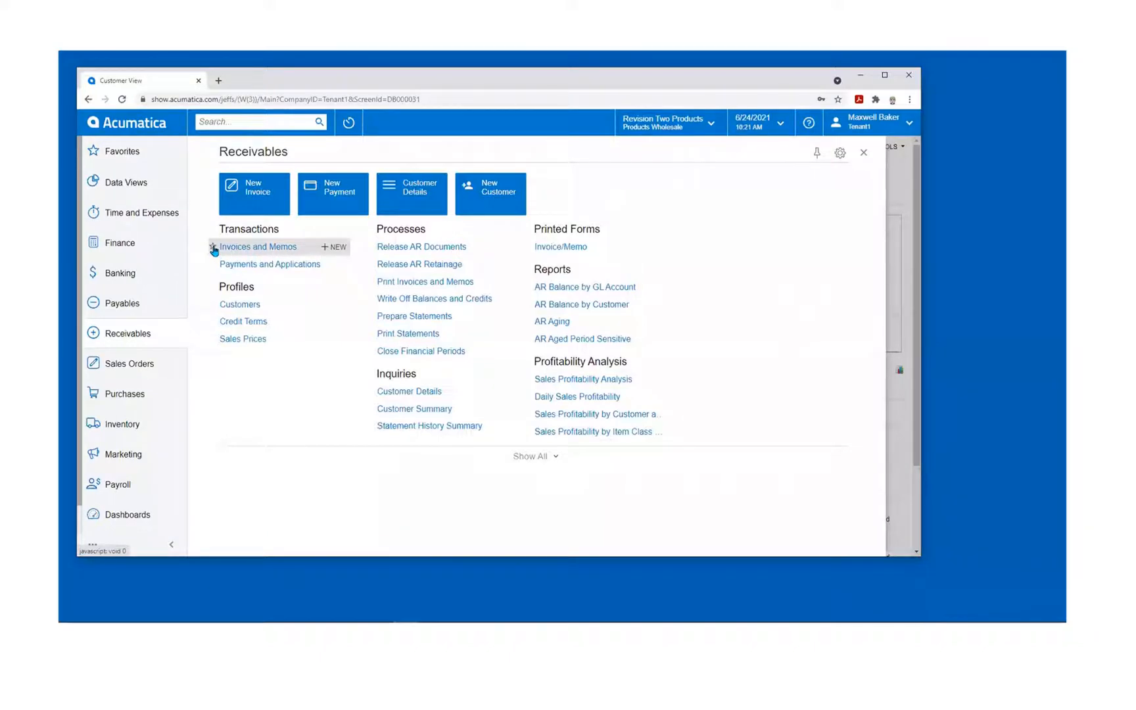
{"action": "left_click", "coordinate": [213, 248]}
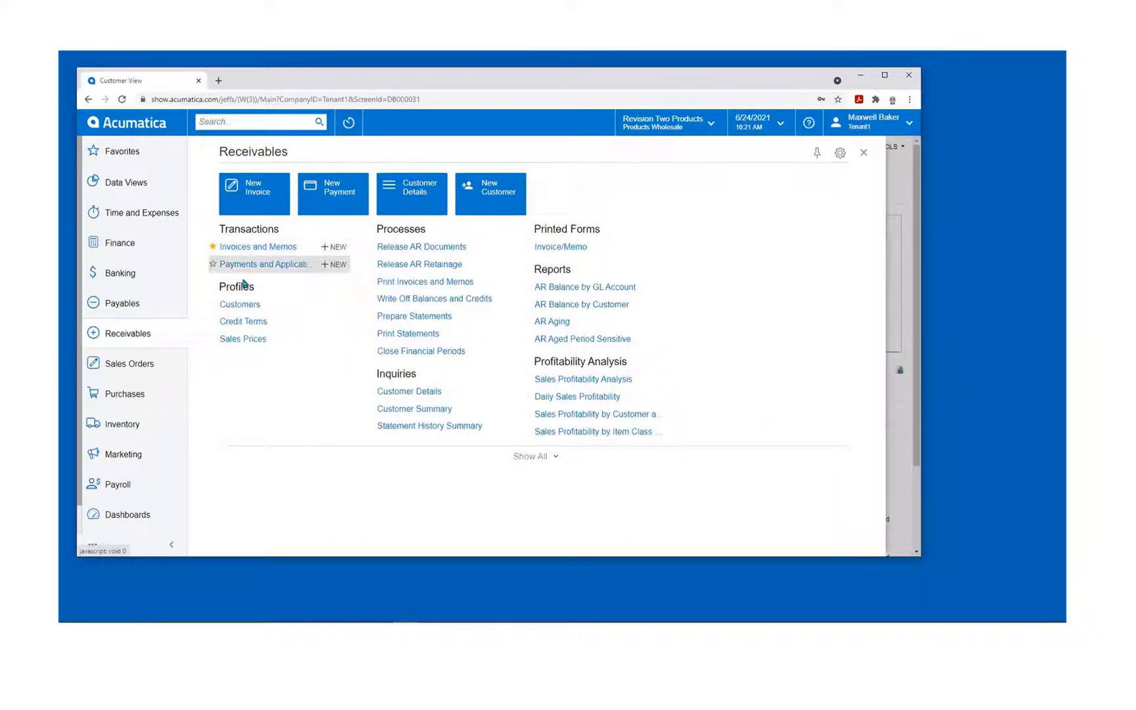
{"action": "left_click", "coordinate": [139, 371]}
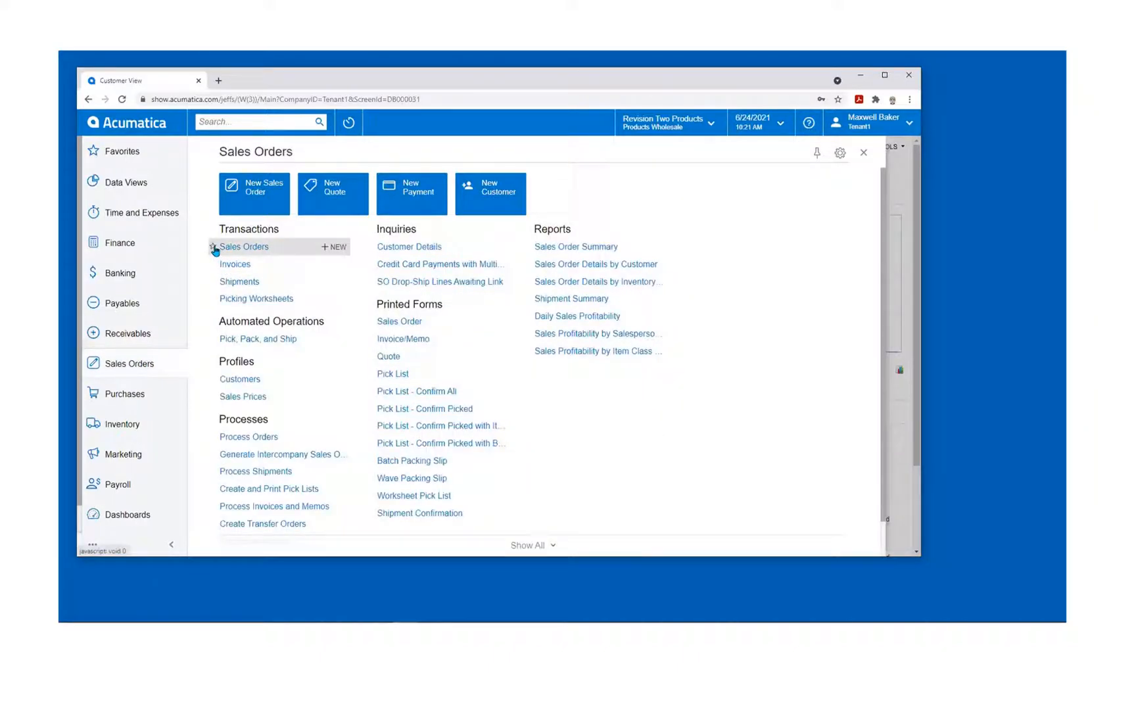
{"action": "left_click", "coordinate": [213, 248]}
{"action": "left_click", "coordinate": [140, 156]}
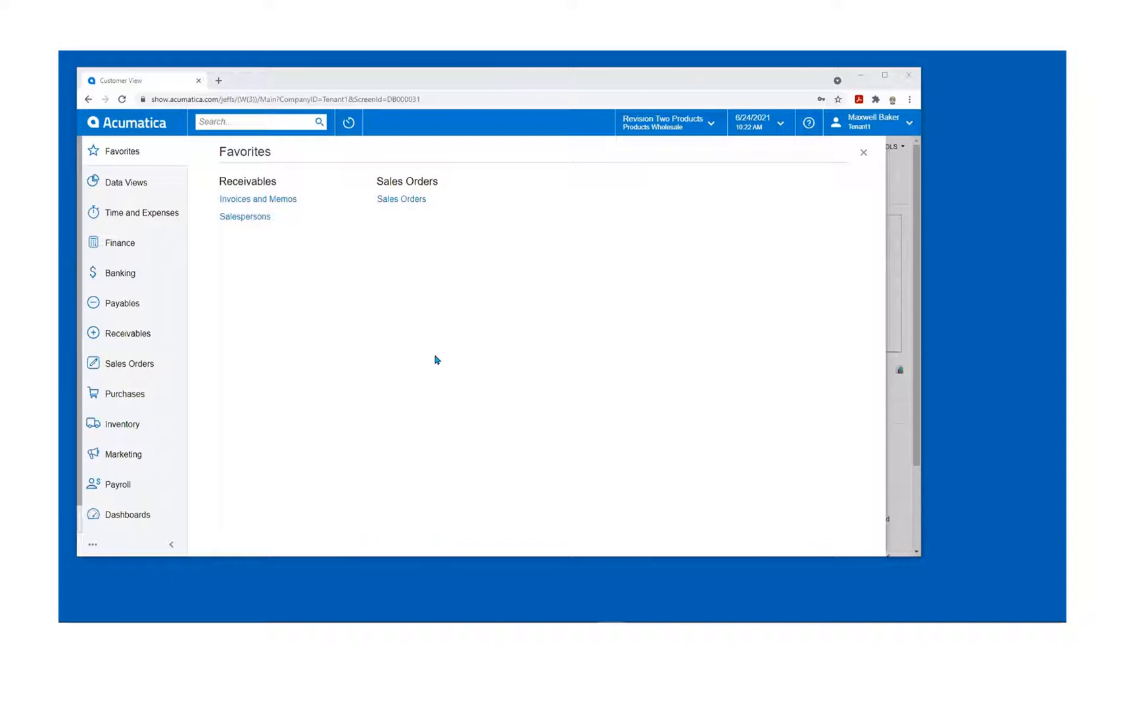
{"action": "left_click", "coordinate": [864, 153]}
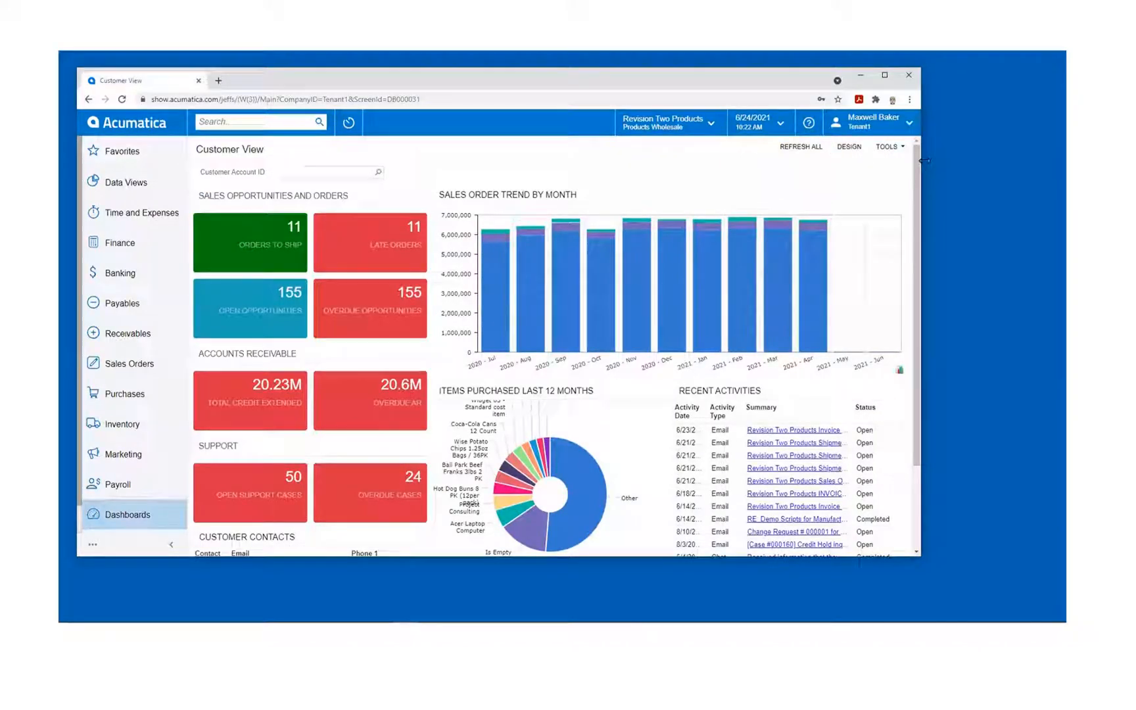
- Enlarge the browser window and search globally for 1099, viewing the matching menu items, help topics, and transactions and profiles
{"action": "left_click_drag", "start_coordinate": [923, 160], "coordinate": [1029, 161]}
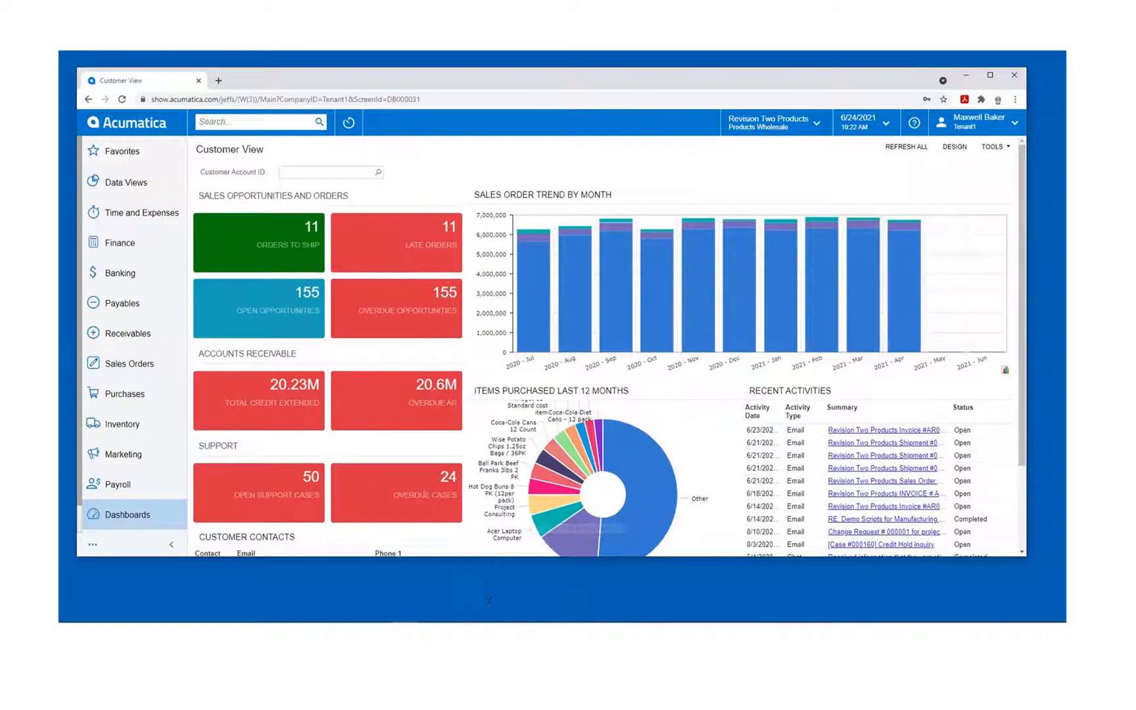
{"action": "left_click_drag", "start_coordinate": [488, 556], "coordinate": [489, 600]}
{"action": "left_click", "coordinate": [233, 125]}
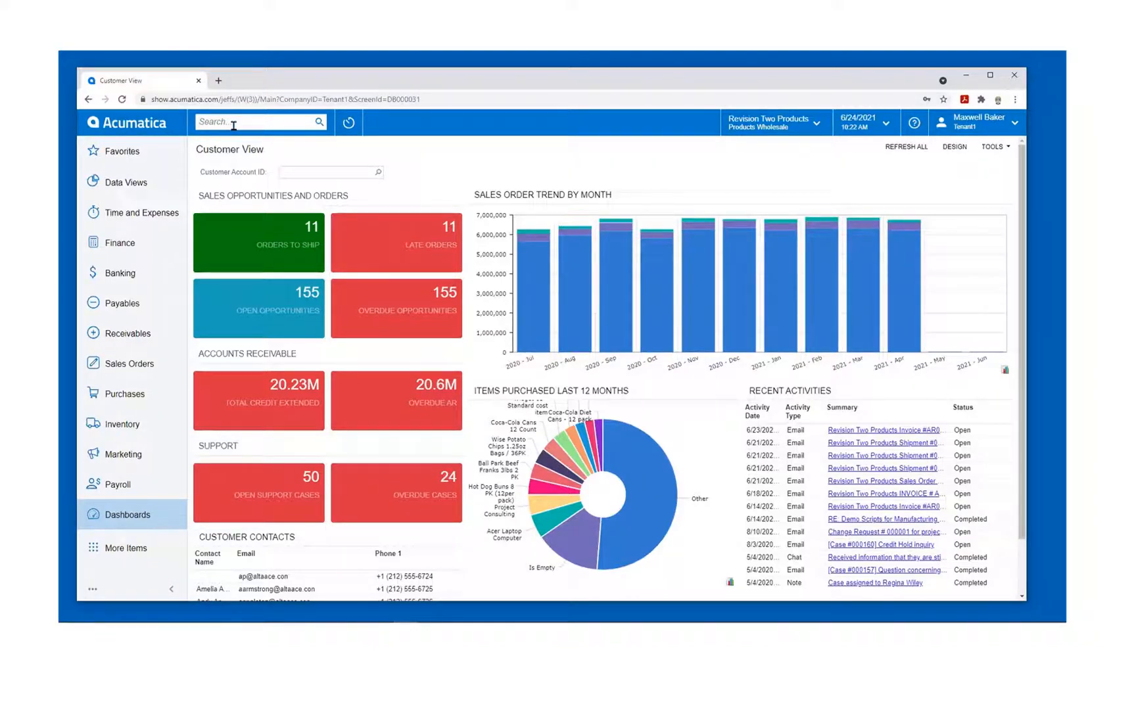
{"action": "type", "text": "1099"}
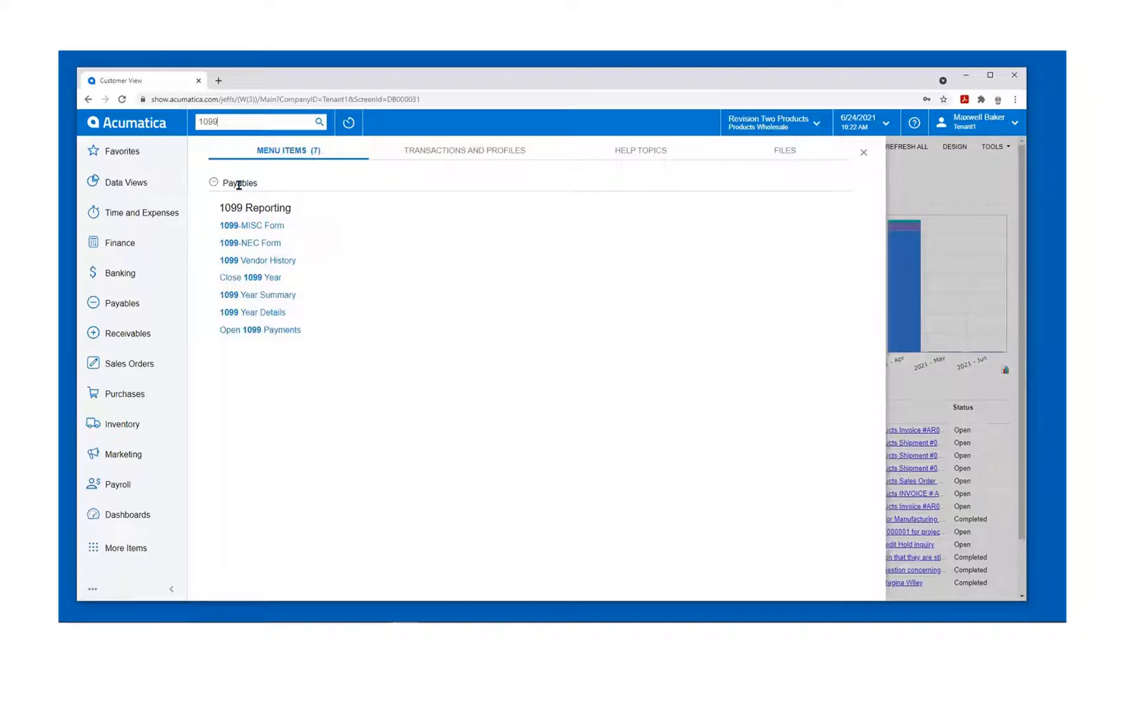
{"action": "left_click", "coordinate": [654, 154]}
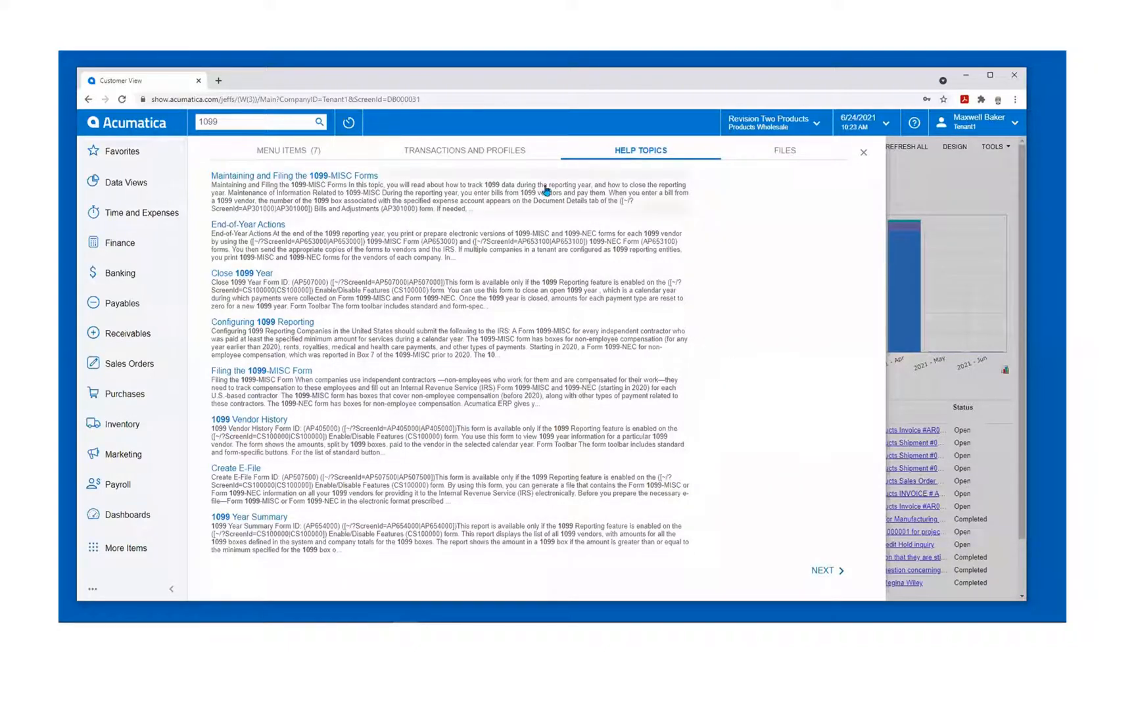
{"action": "left_click", "coordinate": [482, 148]}
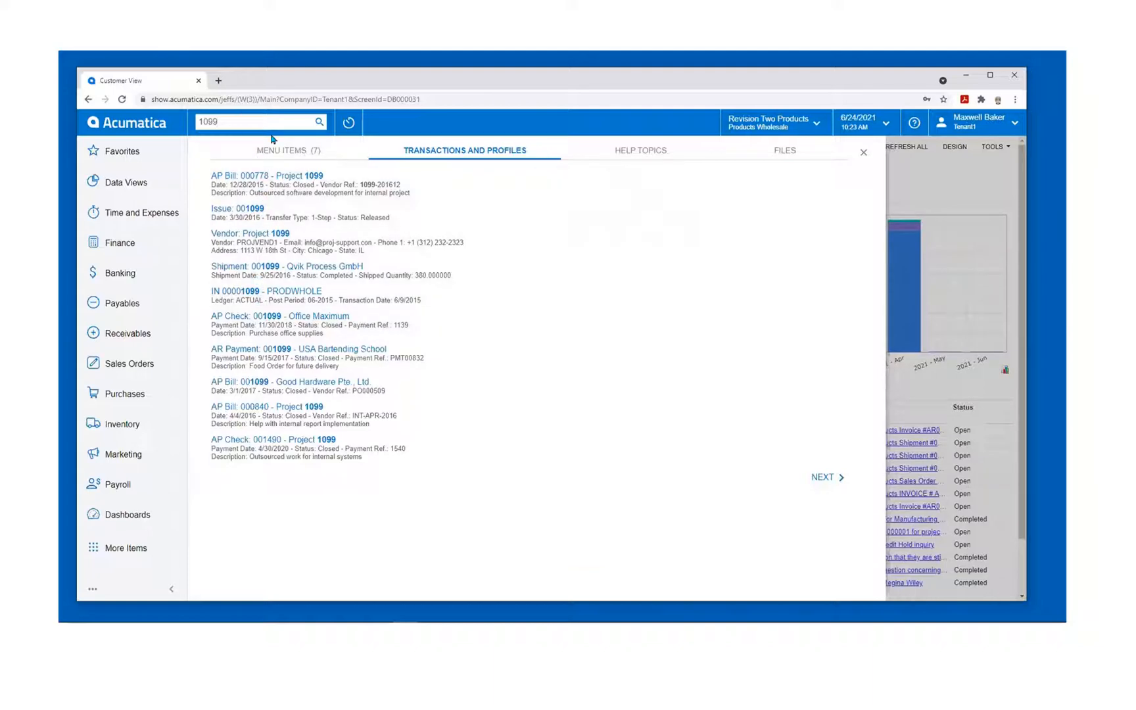
- Search globally for case, view its menu items, help topics, and transactions and profiles, and close the search results
{"action": "key", "text": "BackSpace"}
{"action": "key", "text": "BackSpace"}
{"action": "key", "text": "BackSpace"}
{"action": "type", "text": "case"}
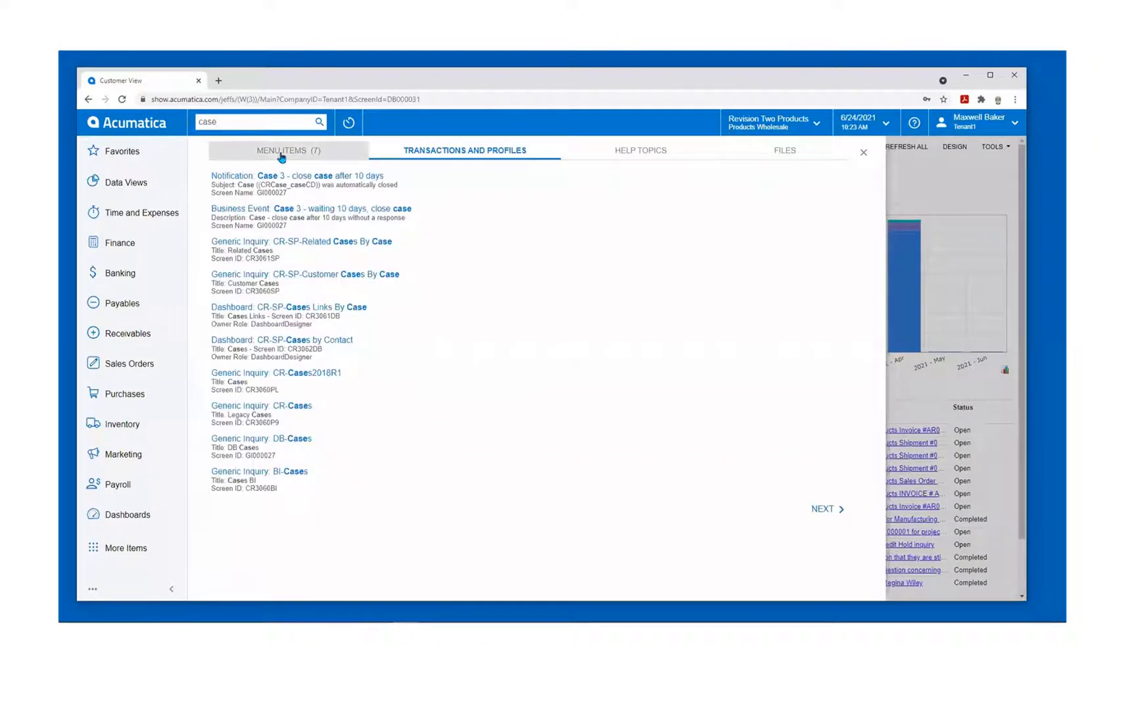
{"action": "left_click", "coordinate": [276, 150]}
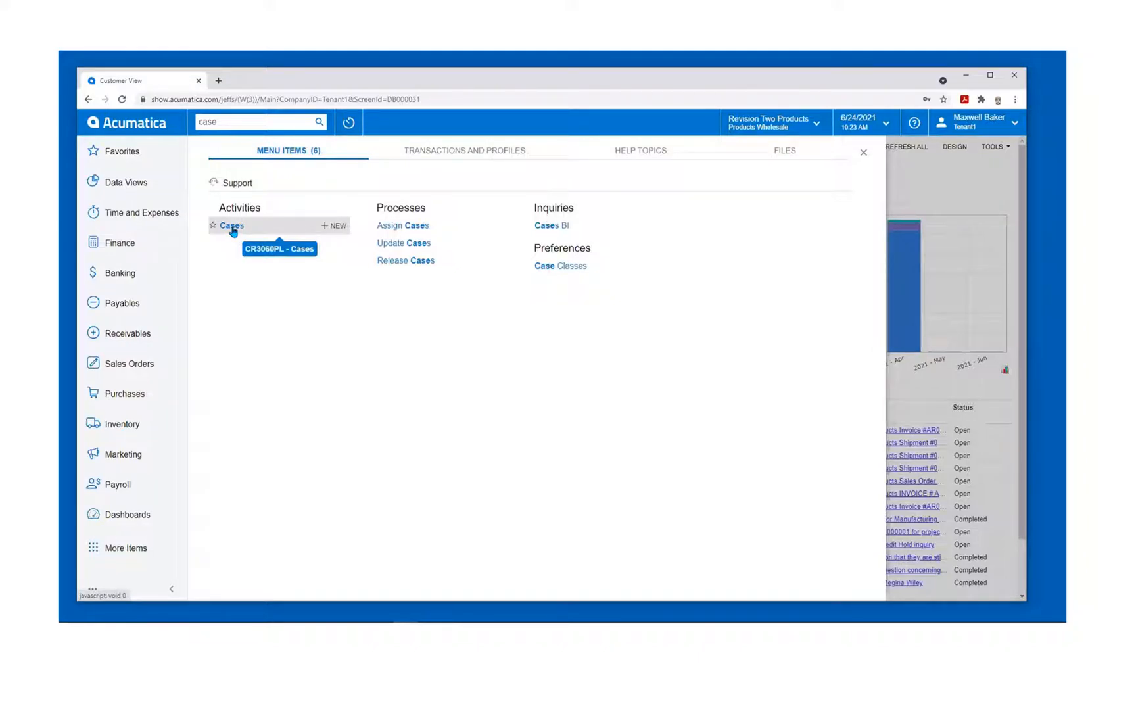
{"action": "left_click", "coordinate": [612, 156]}
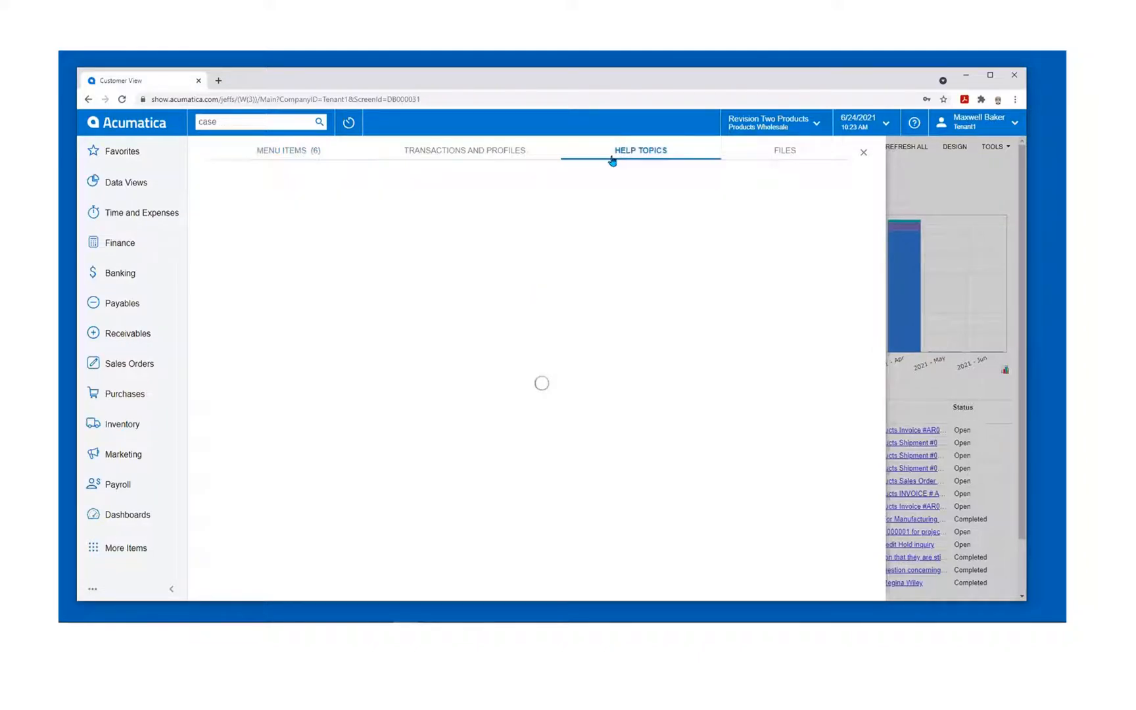
{"action": "left_click", "coordinate": [494, 151]}
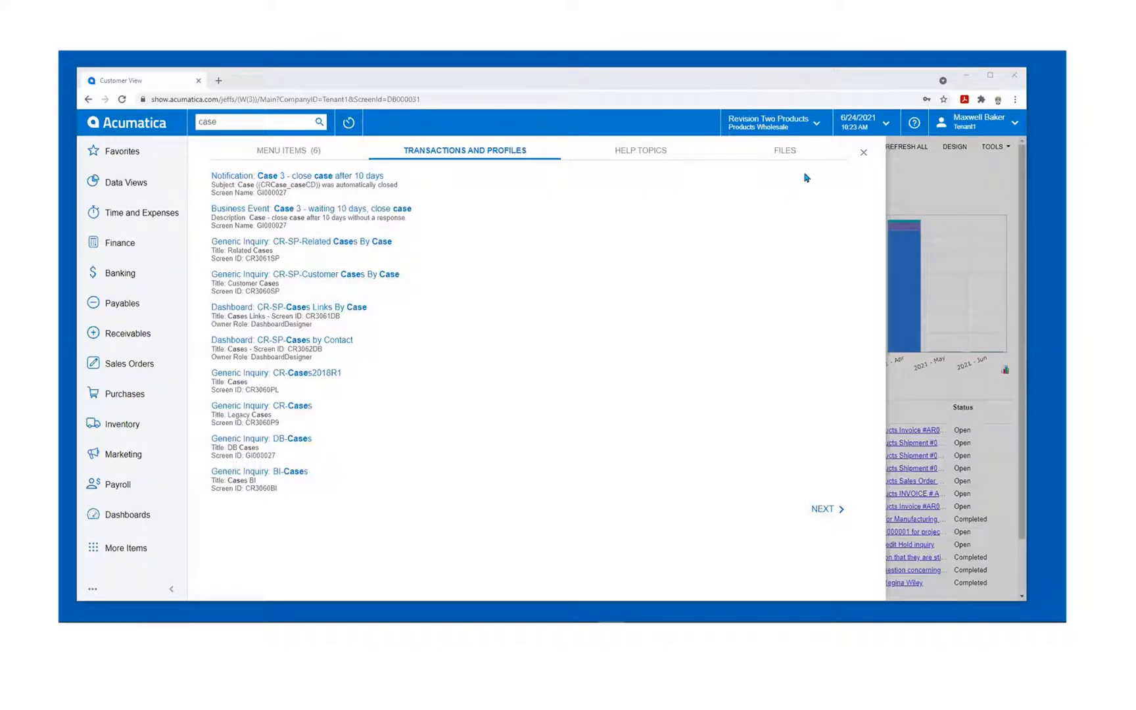
{"action": "left_click", "coordinate": [863, 155]}
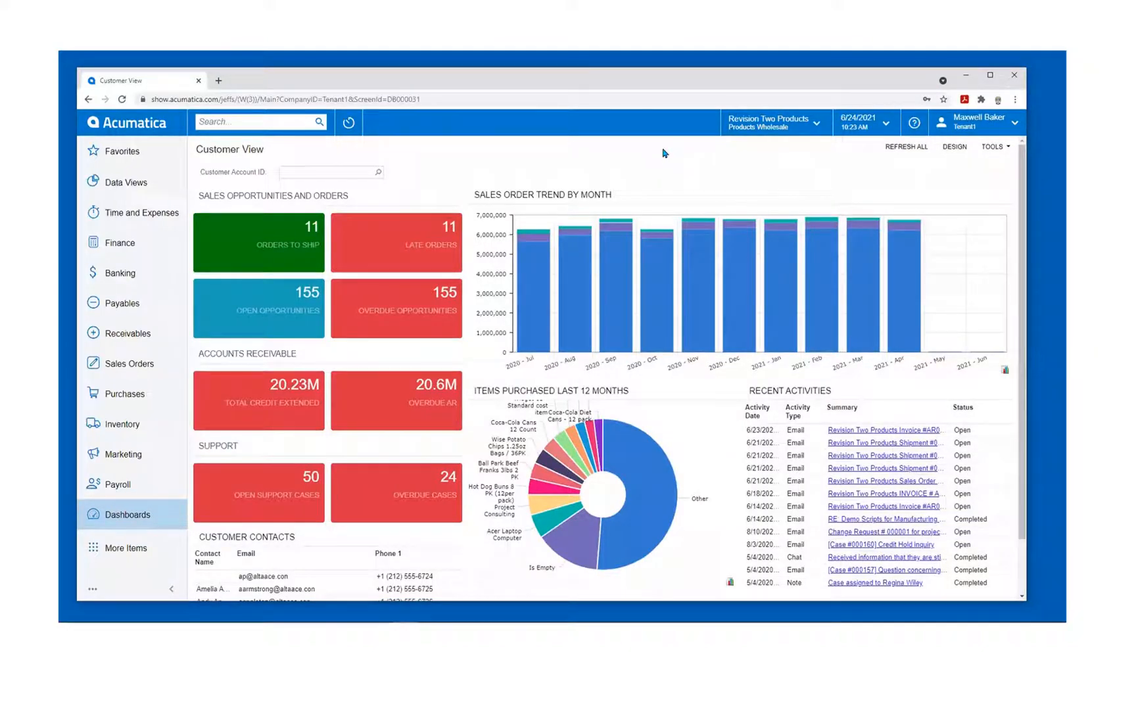
- Open the Sales Orders list and move the Customer and Customer Name columns in front of Order Type
{"action": "left_click", "coordinate": [134, 365]}
{"action": "left_click", "coordinate": [268, 250]}
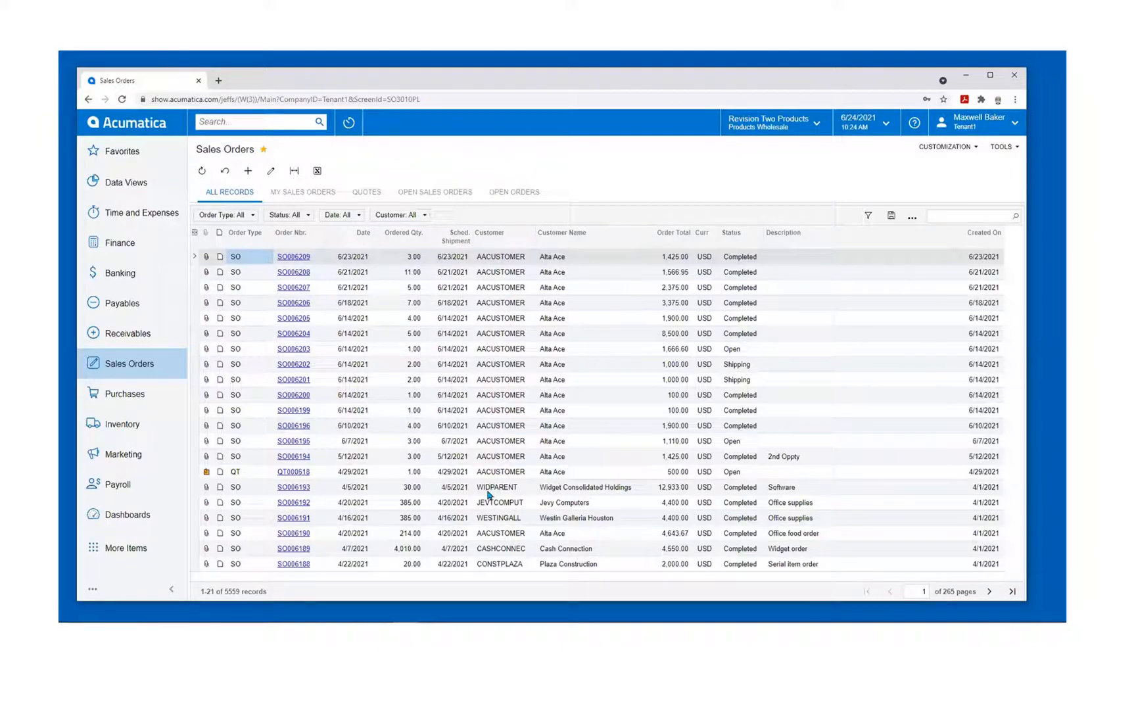
{"action": "left_click_drag", "start_coordinate": [508, 241], "coordinate": [237, 248]}
{"action": "left_click_drag", "start_coordinate": [583, 247], "coordinate": [314, 243]}
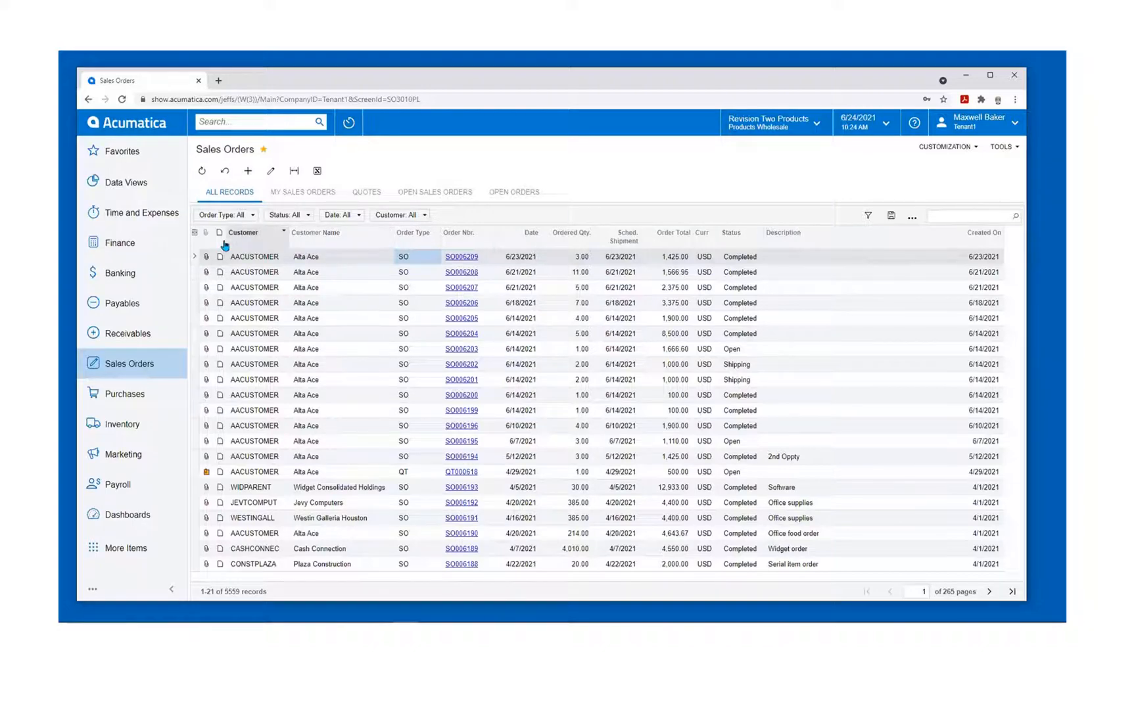
- In the Sales Orders column configuration, remove Customer Name from the selected columns and add Branch
{"action": "left_click", "coordinate": [192, 235]}
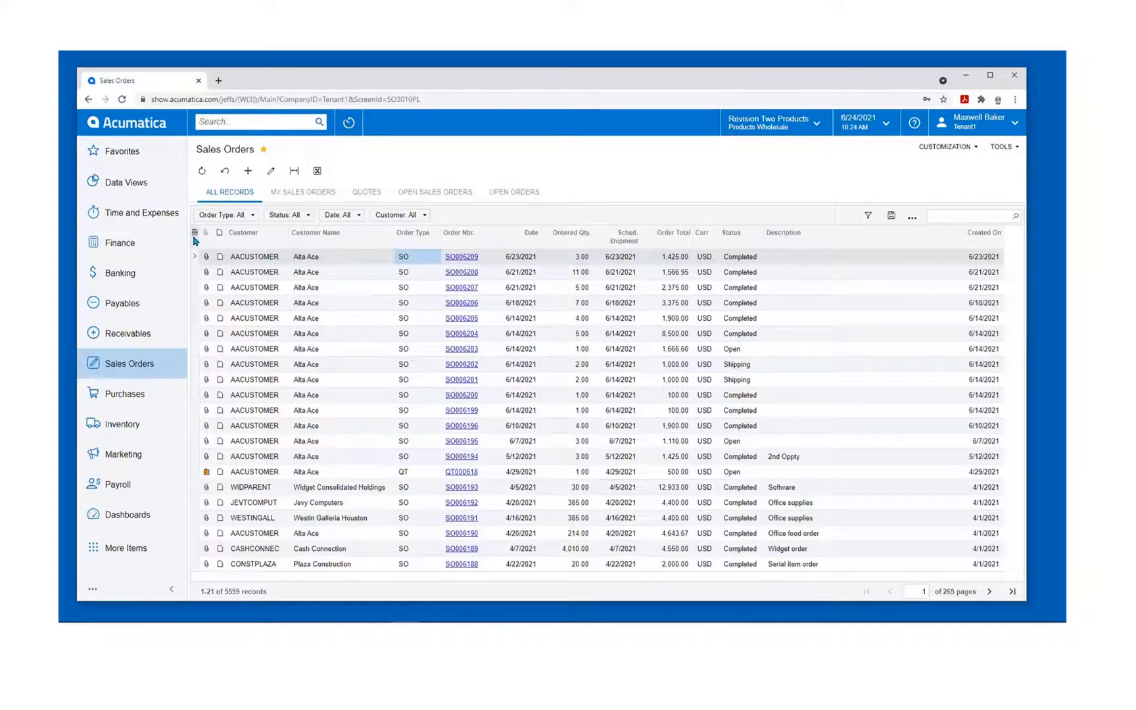
{"action": "left_click", "coordinate": [647, 339]}
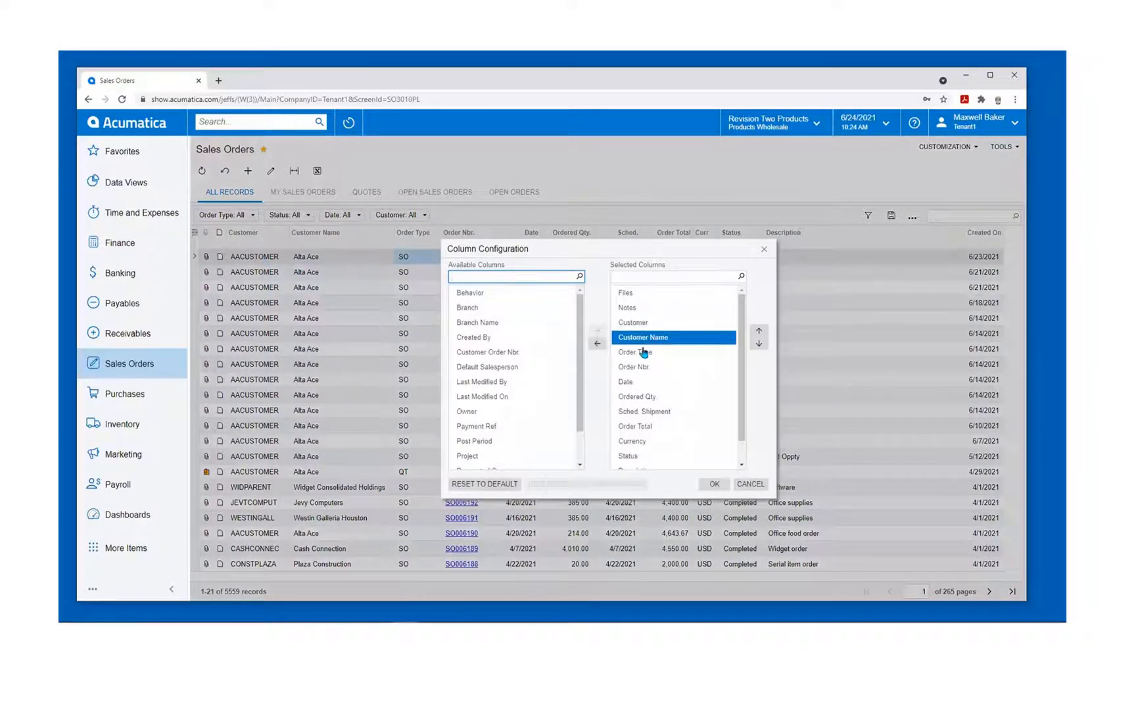
{"action": "left_click", "coordinate": [597, 344]}
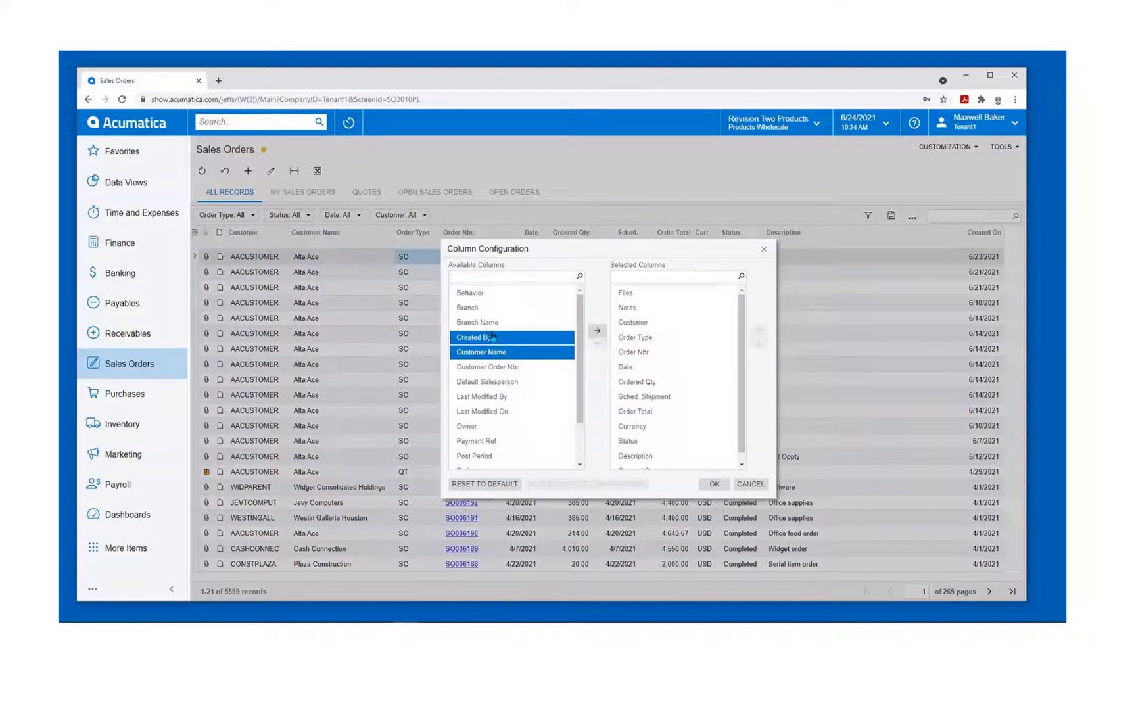
{"action": "left_click", "coordinate": [480, 309]}
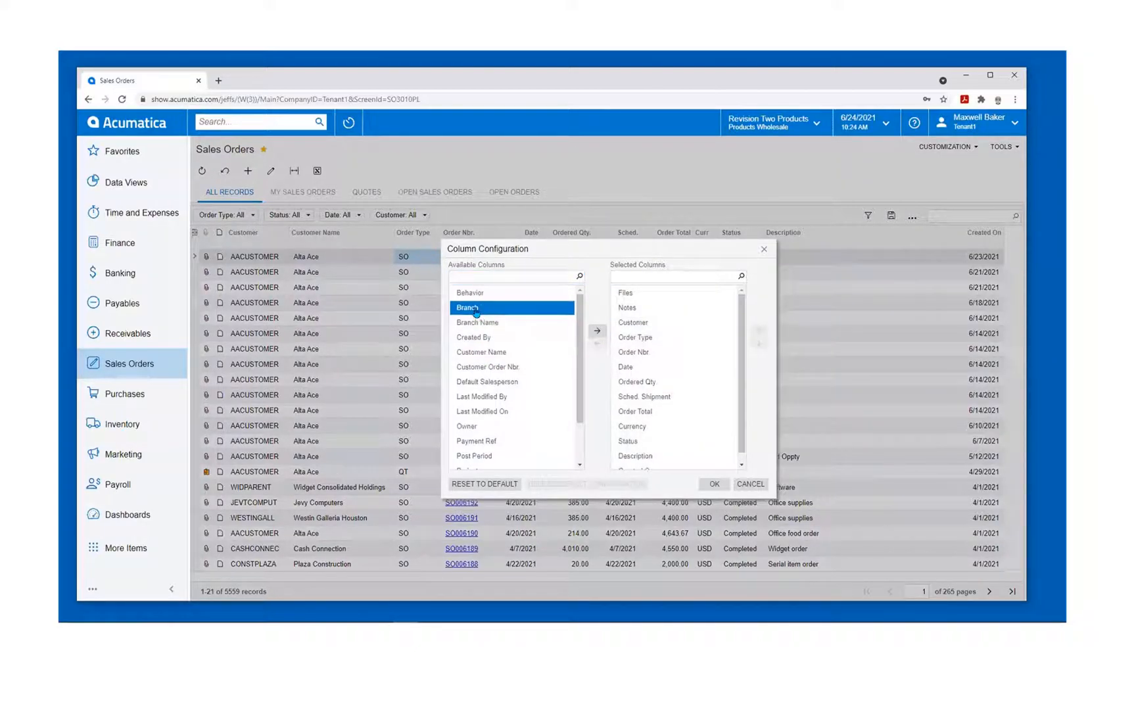
{"action": "left_click", "coordinate": [597, 331]}
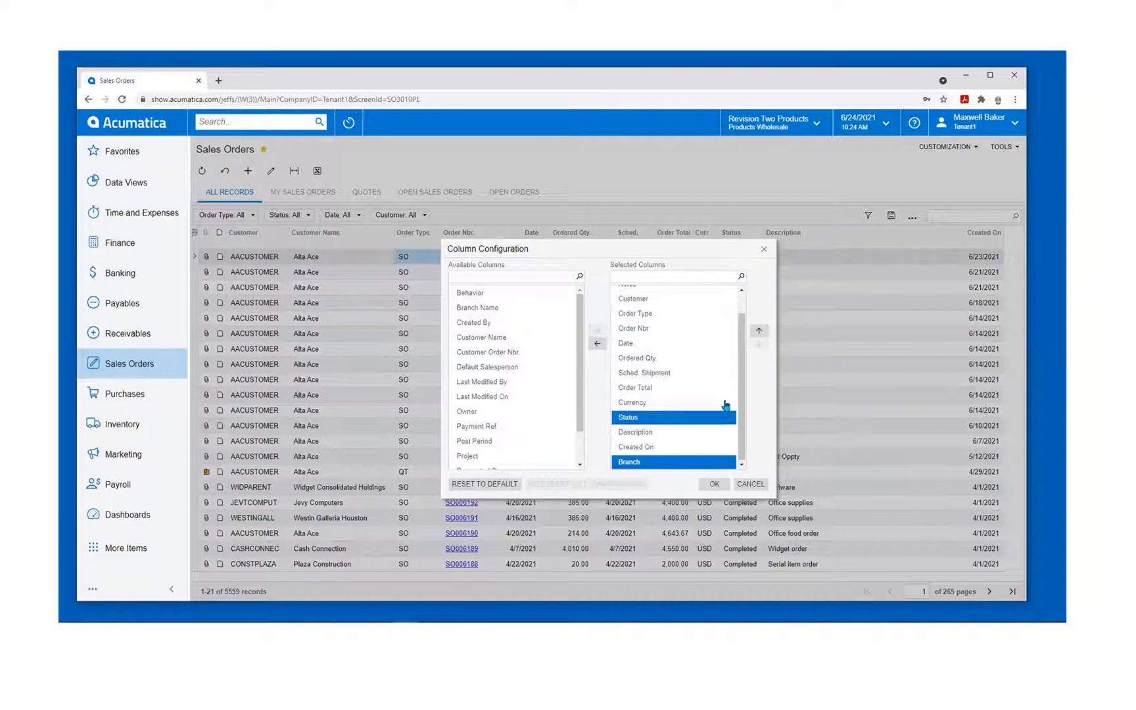
- Move Branch up to just below Customer in the selected columns, apply the configuration, and place Branch before Customer in the list
{"action": "left_click", "coordinate": [758, 331]}
{"action": "left_click", "coordinate": [758, 331]}
{"action": "left_click", "coordinate": [758, 331]}
{"action": "left_click", "coordinate": [759, 331]}
{"action": "left_click", "coordinate": [758, 331]}
{"action": "left_click", "coordinate": [758, 330]}
{"action": "left_click", "coordinate": [758, 330]}
{"action": "left_click", "coordinate": [759, 331]}
{"action": "left_click", "coordinate": [758, 330]}
{"action": "left_click", "coordinate": [759, 331]}
{"action": "left_click", "coordinate": [714, 483]}
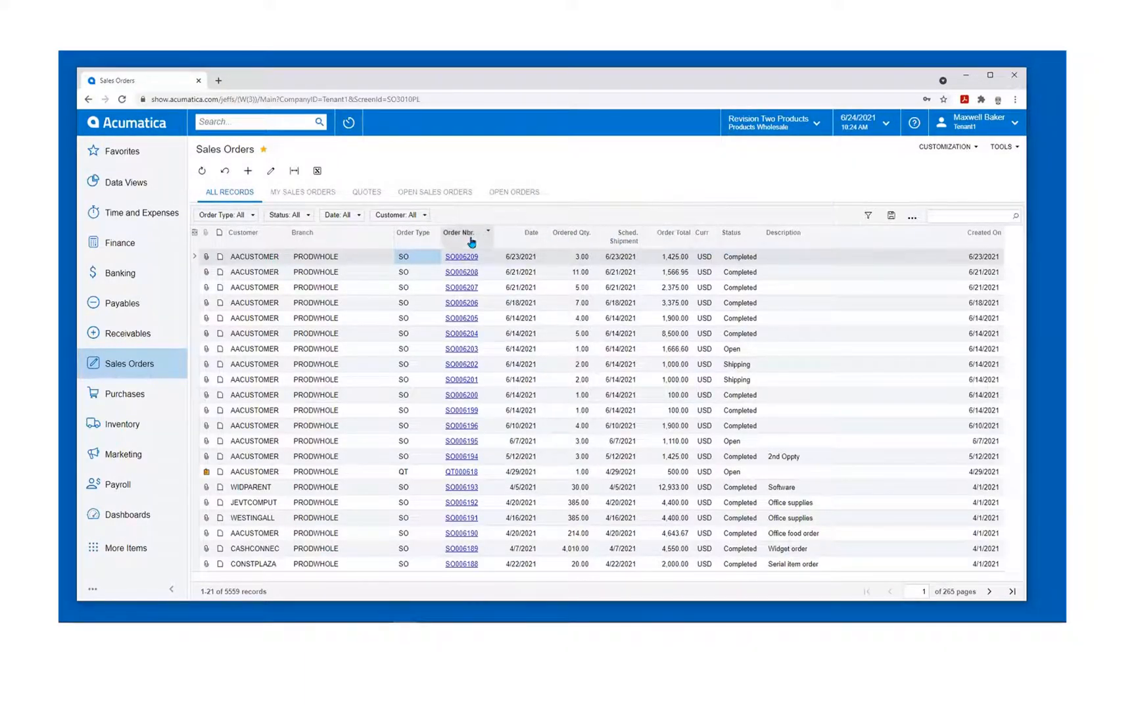
{"action": "left_click_drag", "start_coordinate": [329, 242], "coordinate": [273, 256]}
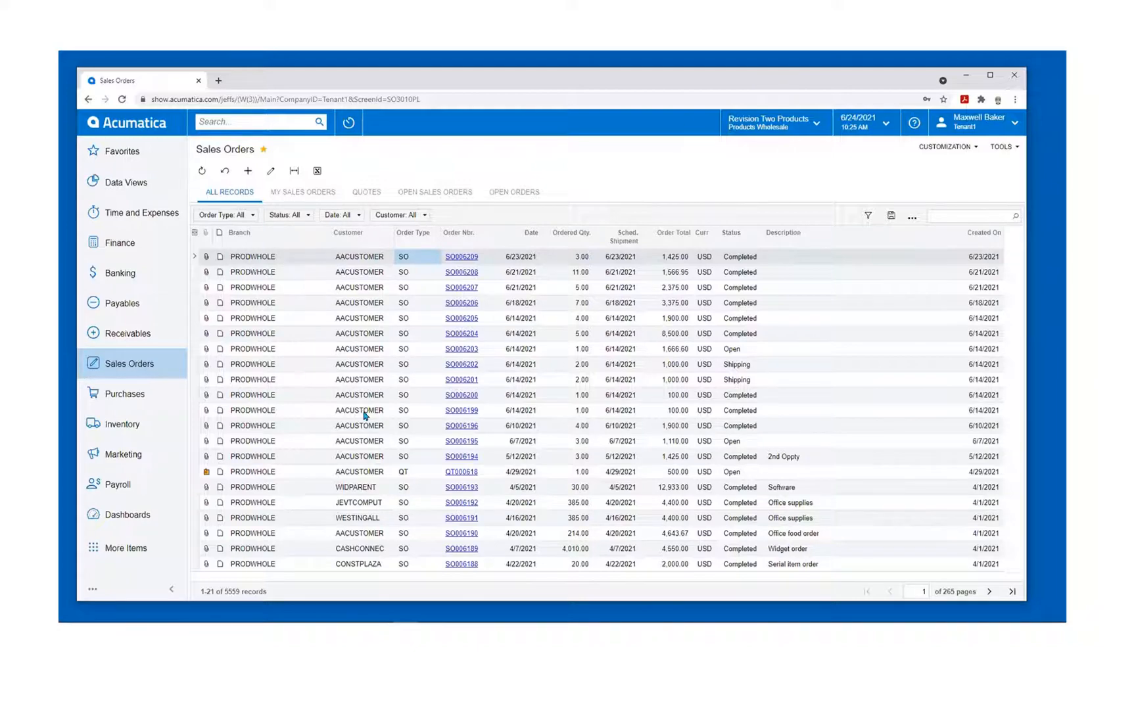
- Filter the sales orders to the customer Alta Ace using the Customer column, and clear that filter again
{"action": "left_click", "coordinate": [367, 243]}
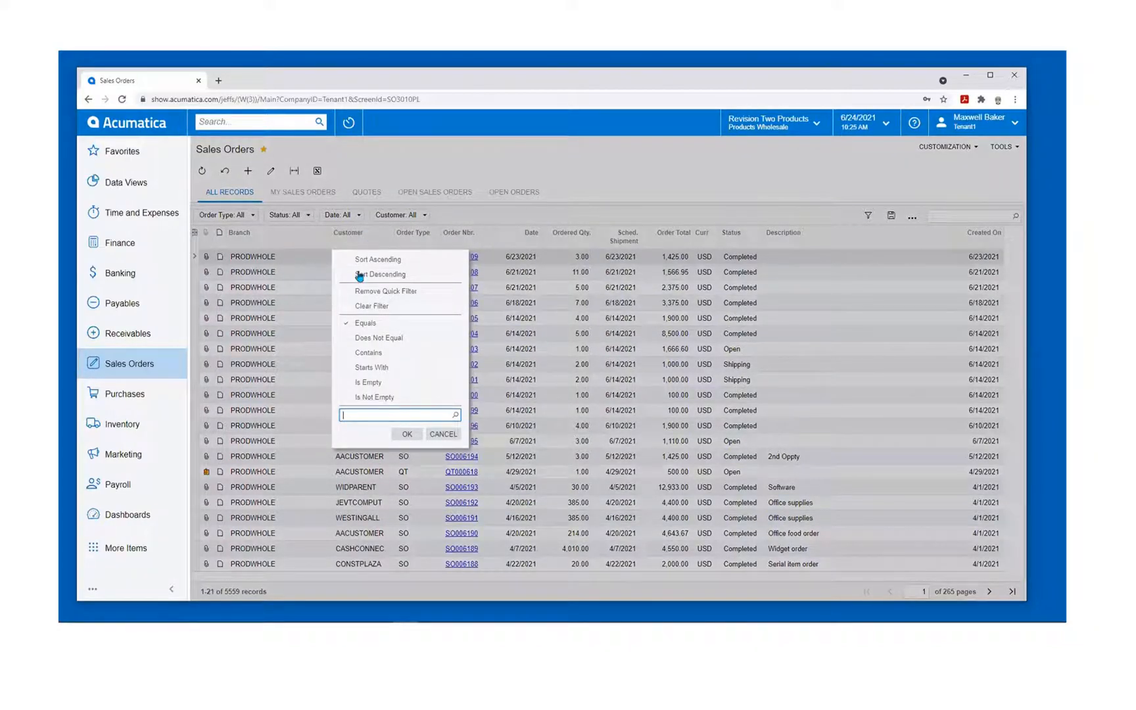
{"action": "left_click", "coordinate": [457, 418]}
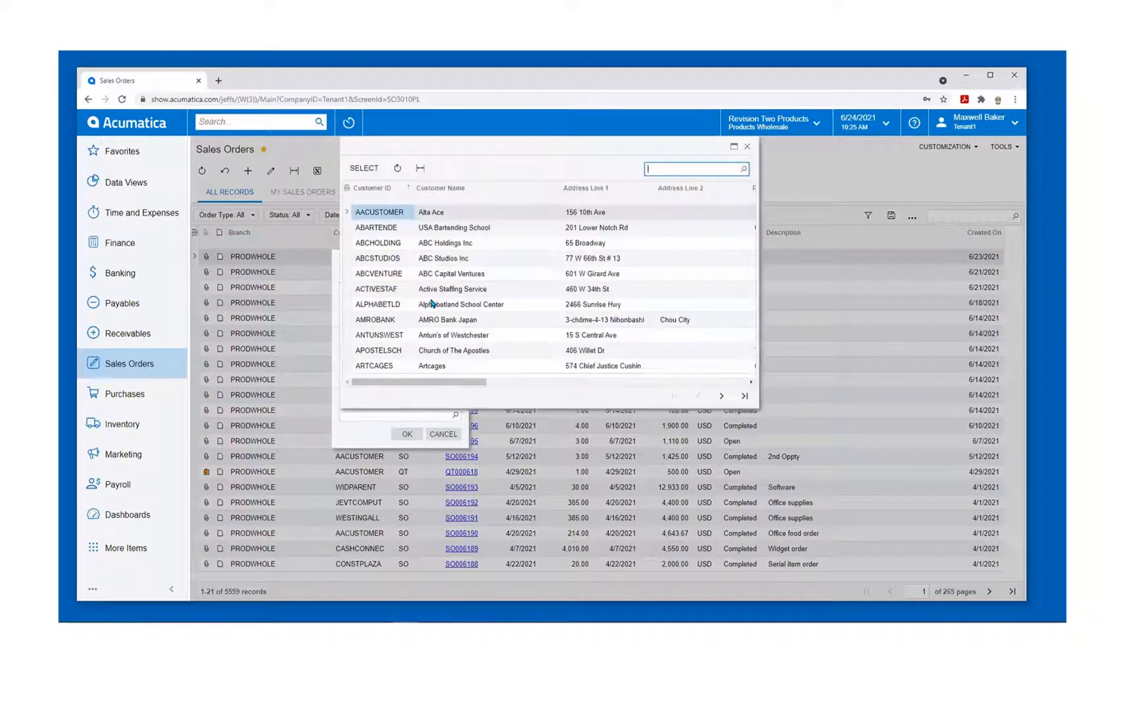
{"action": "left_click", "coordinate": [359, 172]}
{"action": "left_click", "coordinate": [407, 435]}
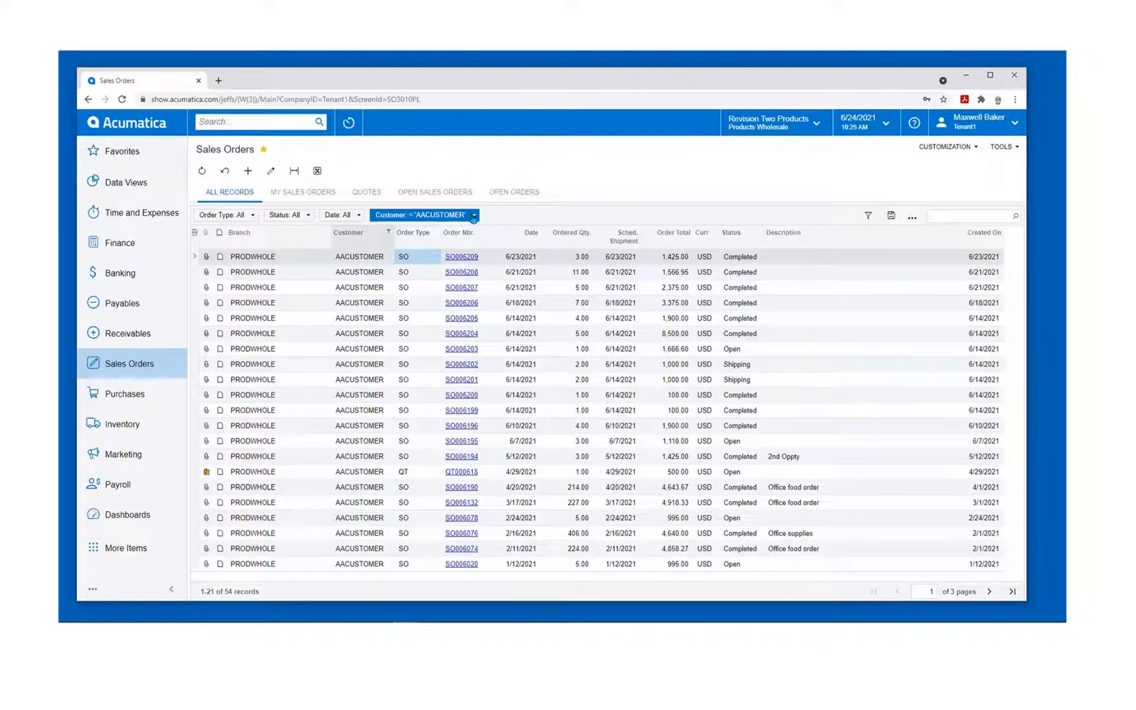
{"action": "left_click", "coordinate": [473, 215]}
{"action": "left_click", "coordinate": [409, 278]}
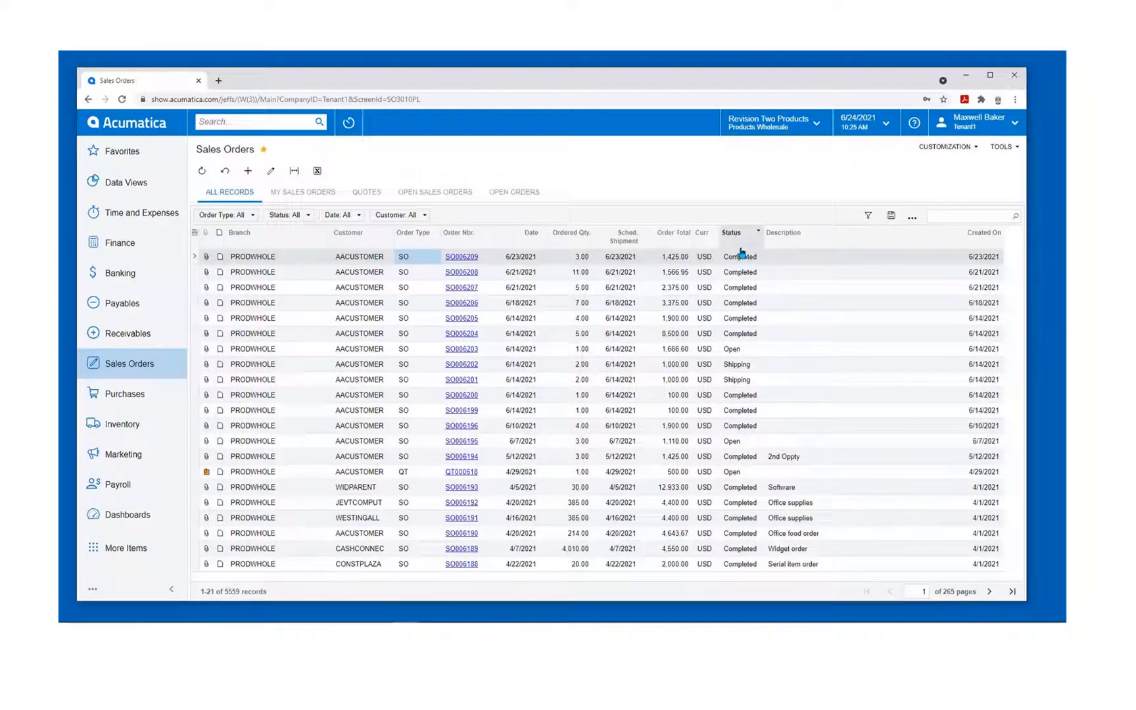
- View the saved Open Orders filter of the sales orders list and return to all records
{"action": "left_click", "coordinate": [755, 349]}
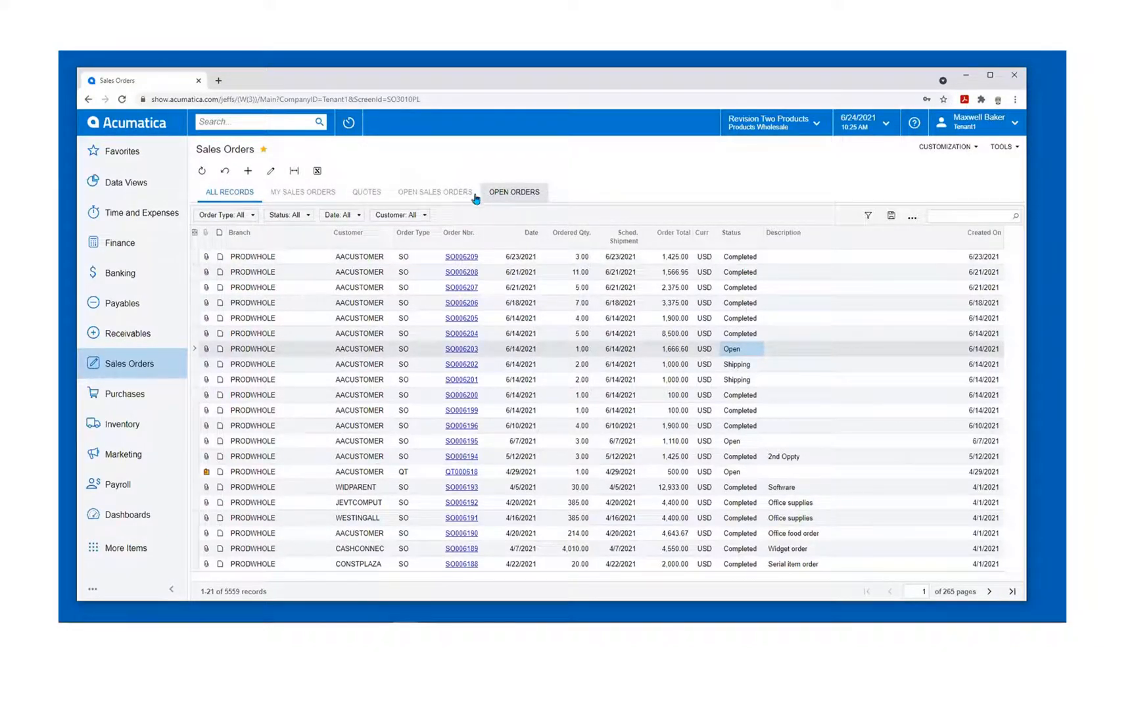
{"action": "left_click", "coordinate": [519, 194]}
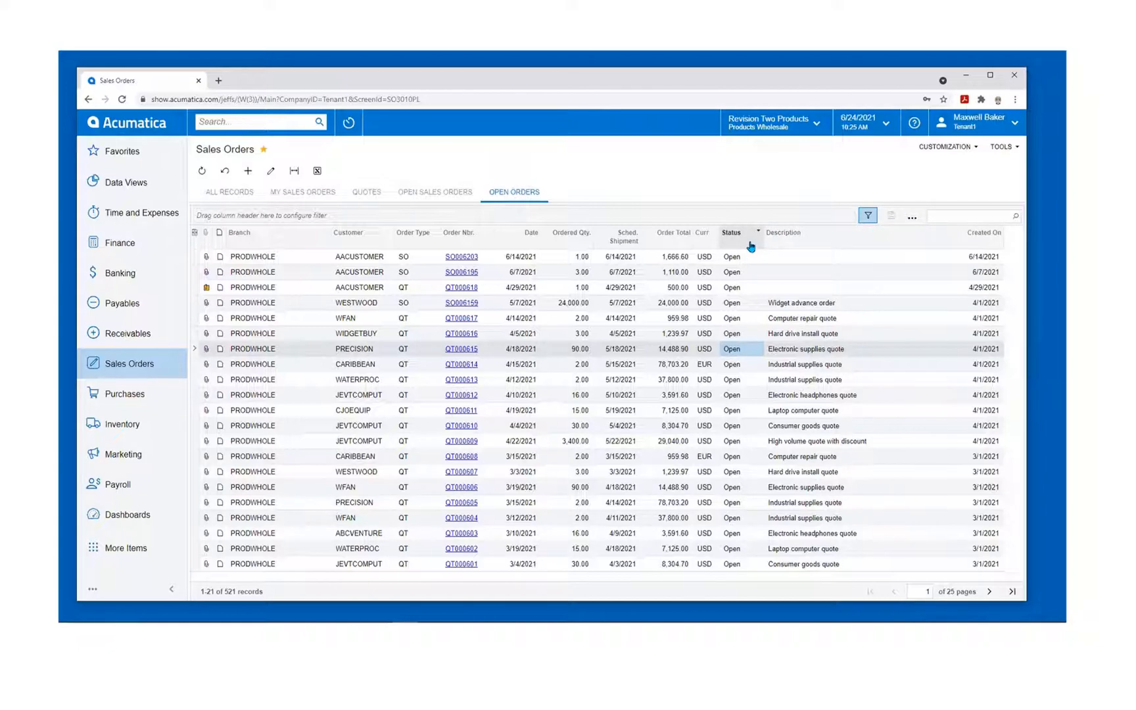
{"action": "left_click", "coordinate": [227, 195]}
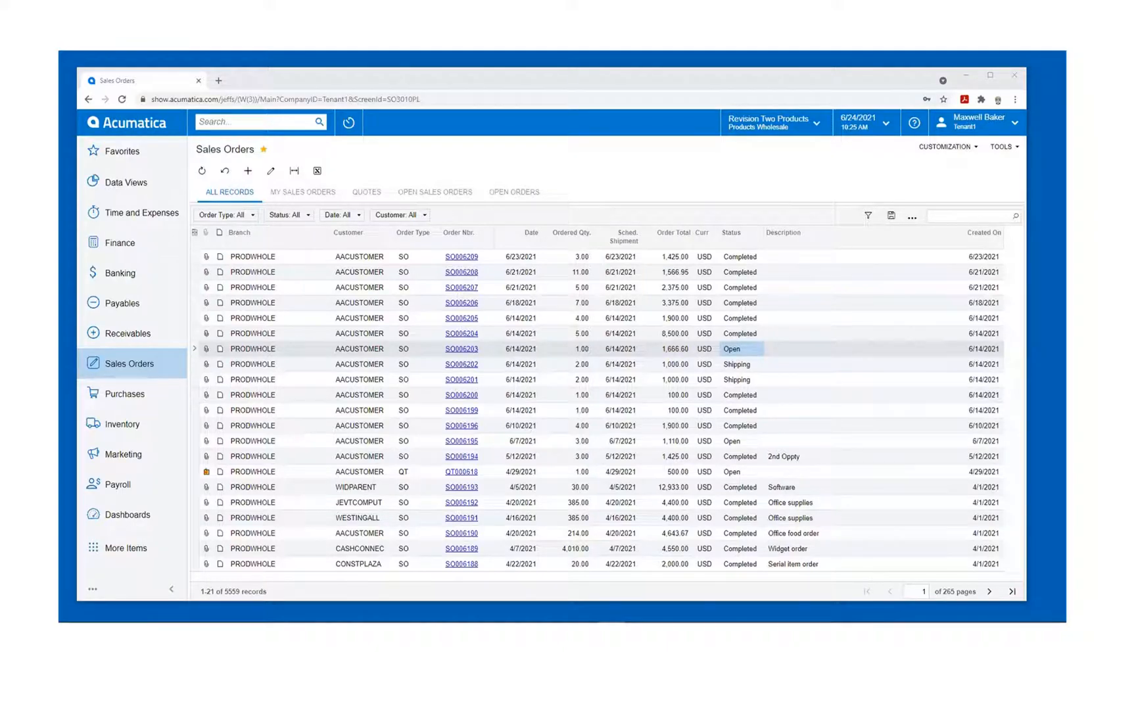
- Open the Release AR Documents process from Receivables and start a new automation schedule for it
{"action": "left_click", "coordinate": [138, 339]}
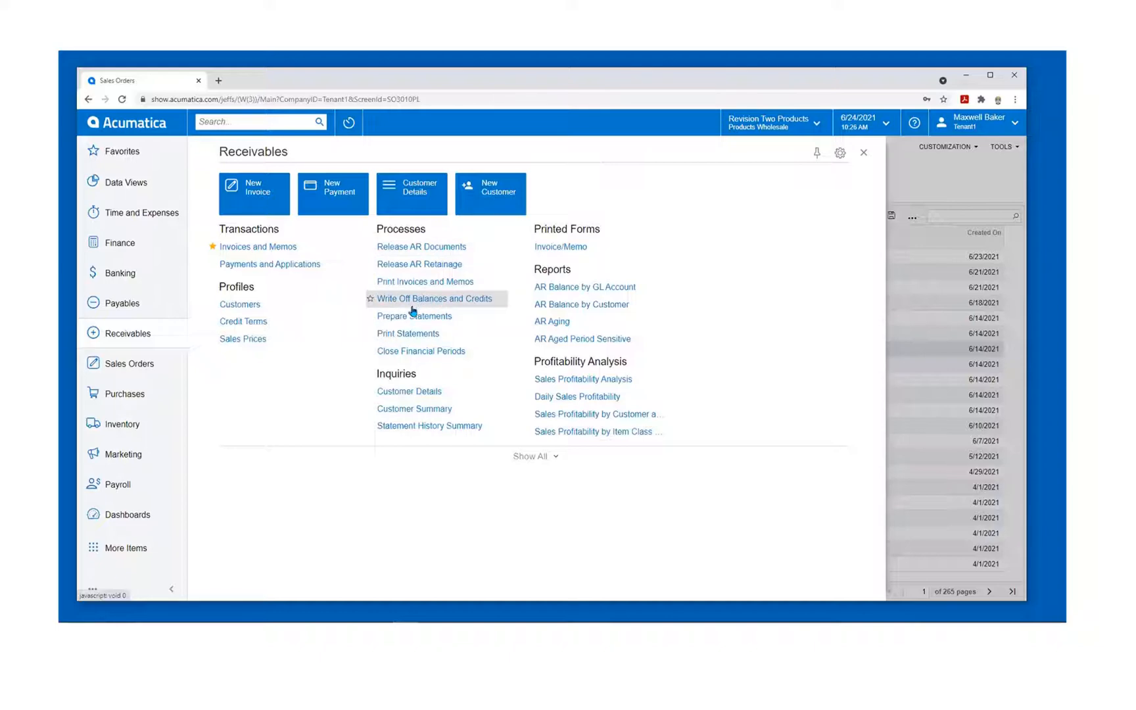
{"action": "left_click", "coordinate": [429, 253]}
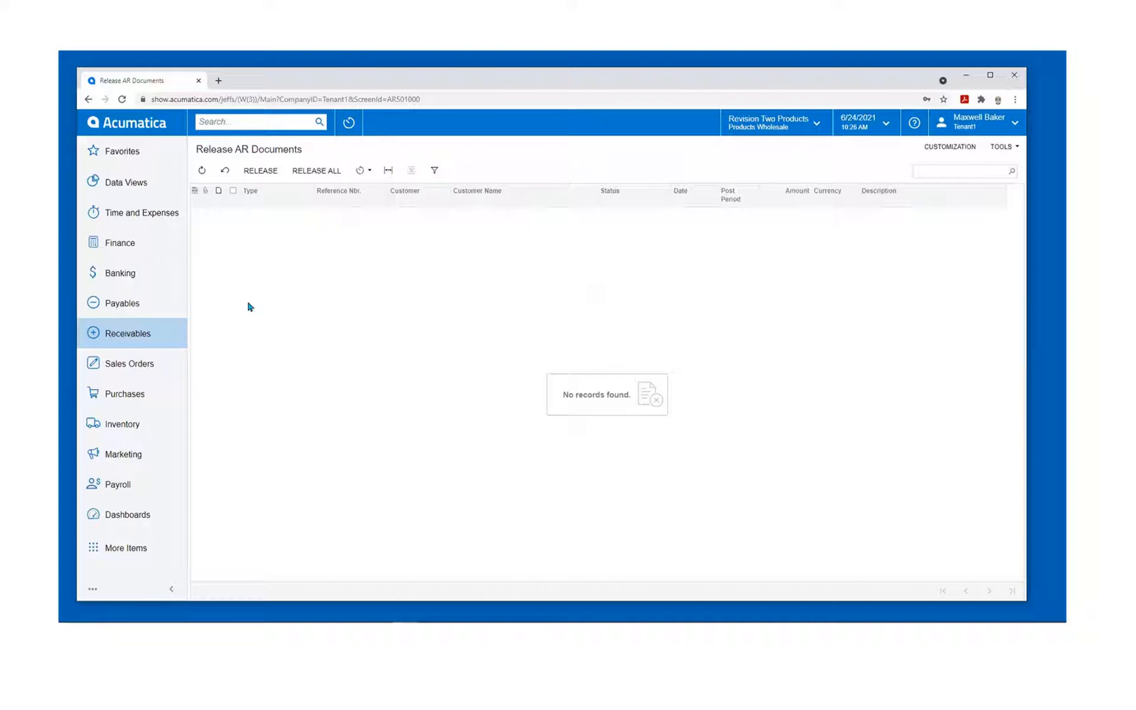
{"action": "left_click", "coordinate": [371, 179]}
{"action": "left_click", "coordinate": [378, 190]}
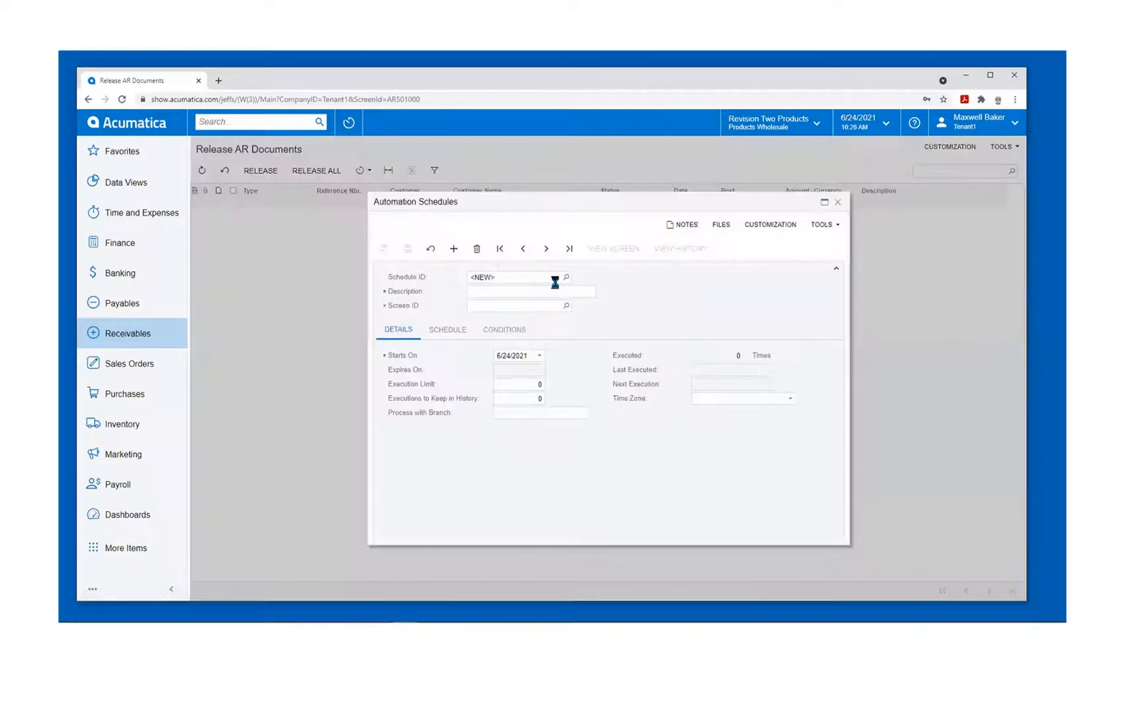
- Try a weekly schedule including Friday with next execution at 11:00 AM, switch it to daily, and close it without saving
{"action": "left_click", "coordinate": [447, 332]}
{"action": "left_click", "coordinate": [395, 385]}
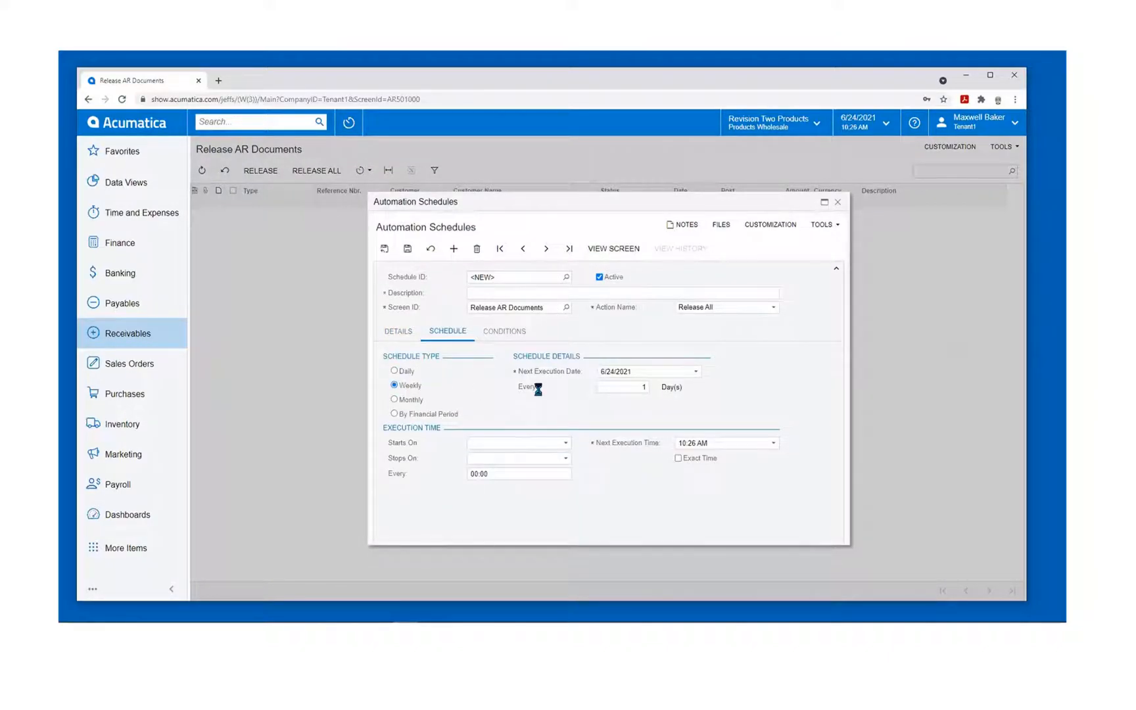
{"action": "left_click", "coordinate": [582, 432]}
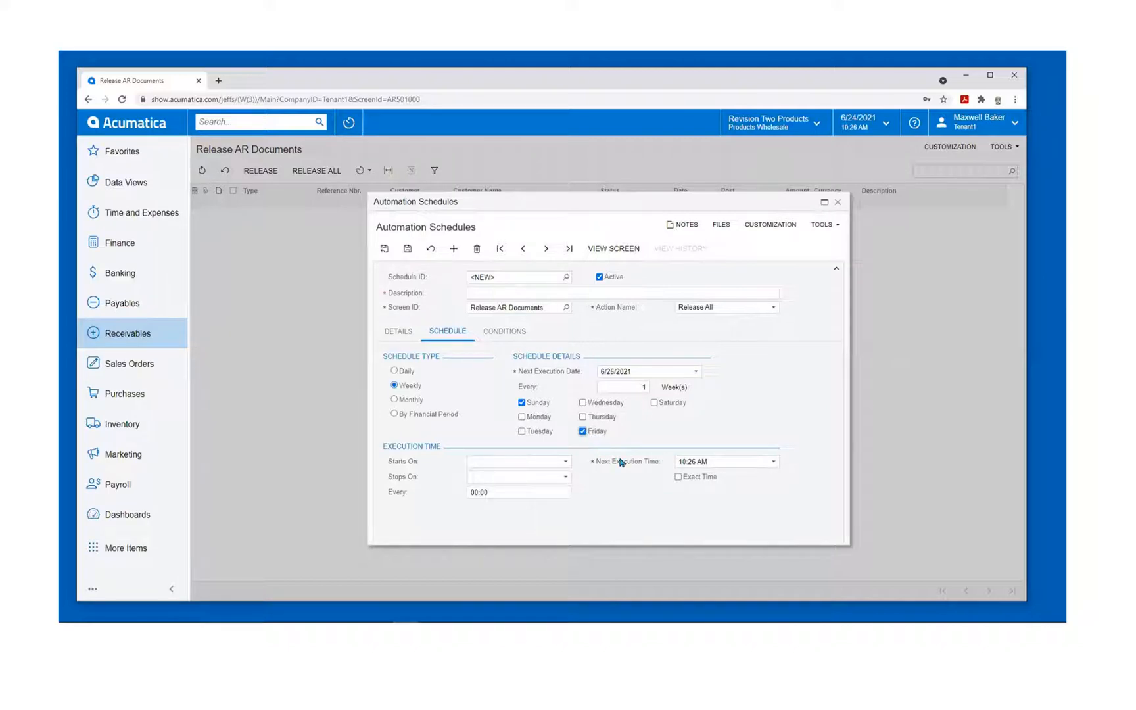
{"action": "left_click", "coordinate": [717, 462]}
{"action": "left_click", "coordinate": [778, 462]}
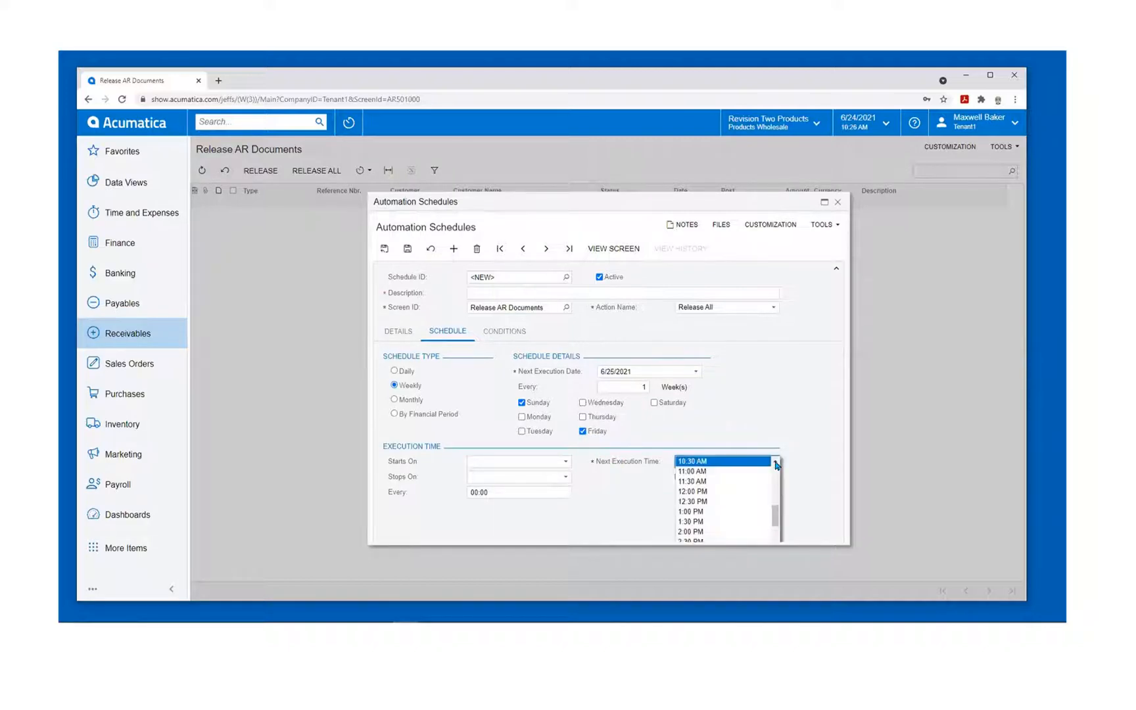
{"action": "left_click", "coordinate": [772, 476]}
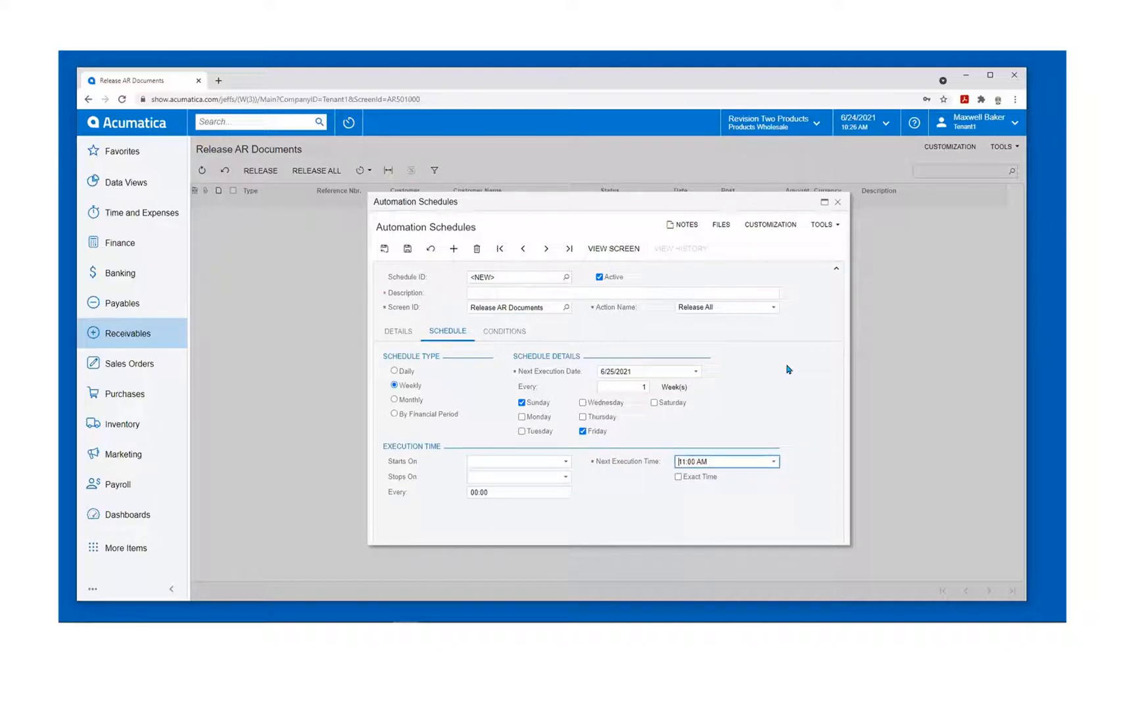
{"action": "left_click", "coordinate": [405, 372]}
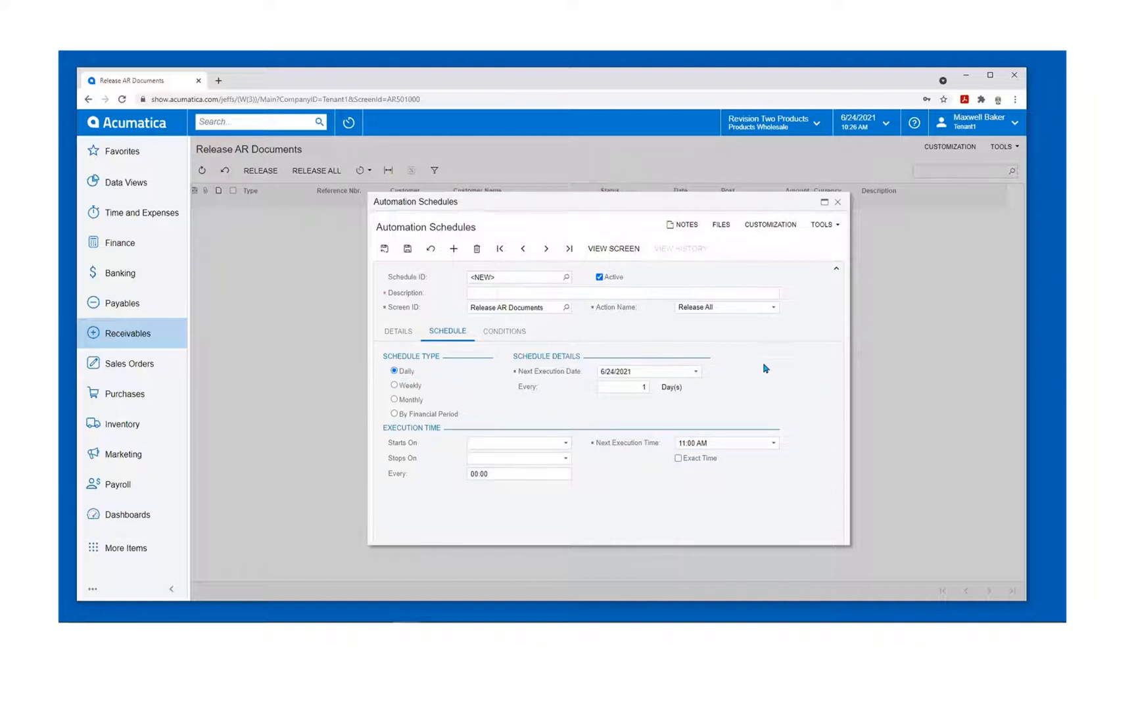
{"action": "left_click", "coordinate": [837, 202]}
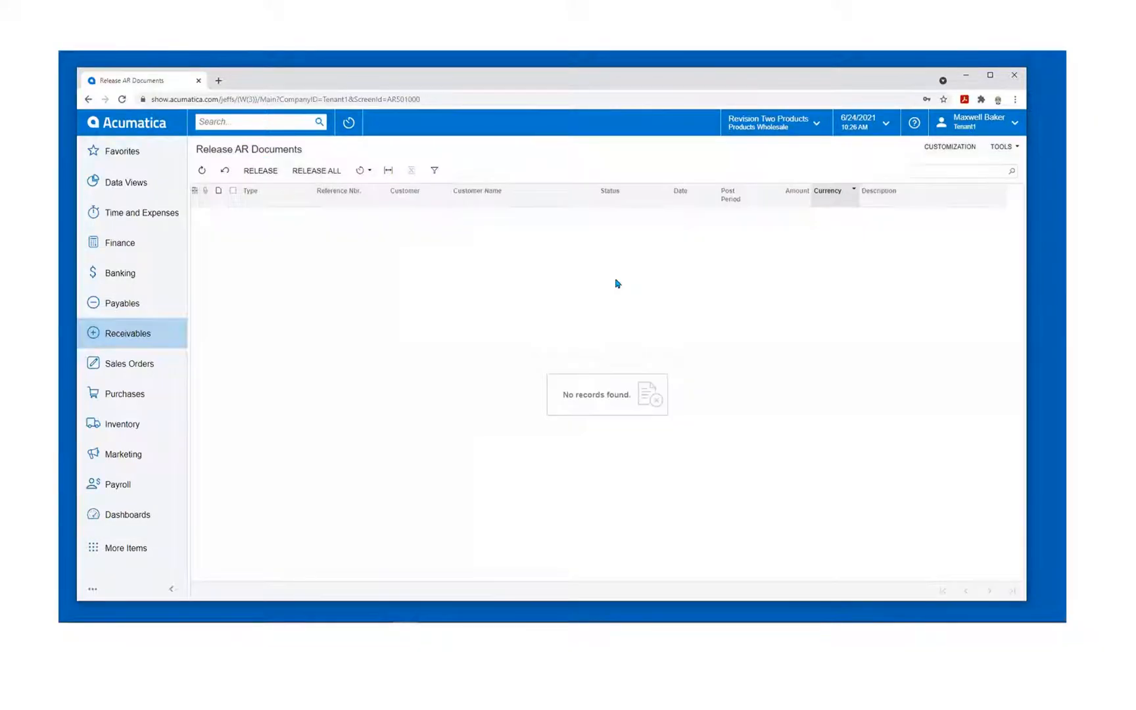
- View the full list of screens in the Payables workspace, including its processes, and close the workspace
{"action": "left_click", "coordinate": [142, 334]}
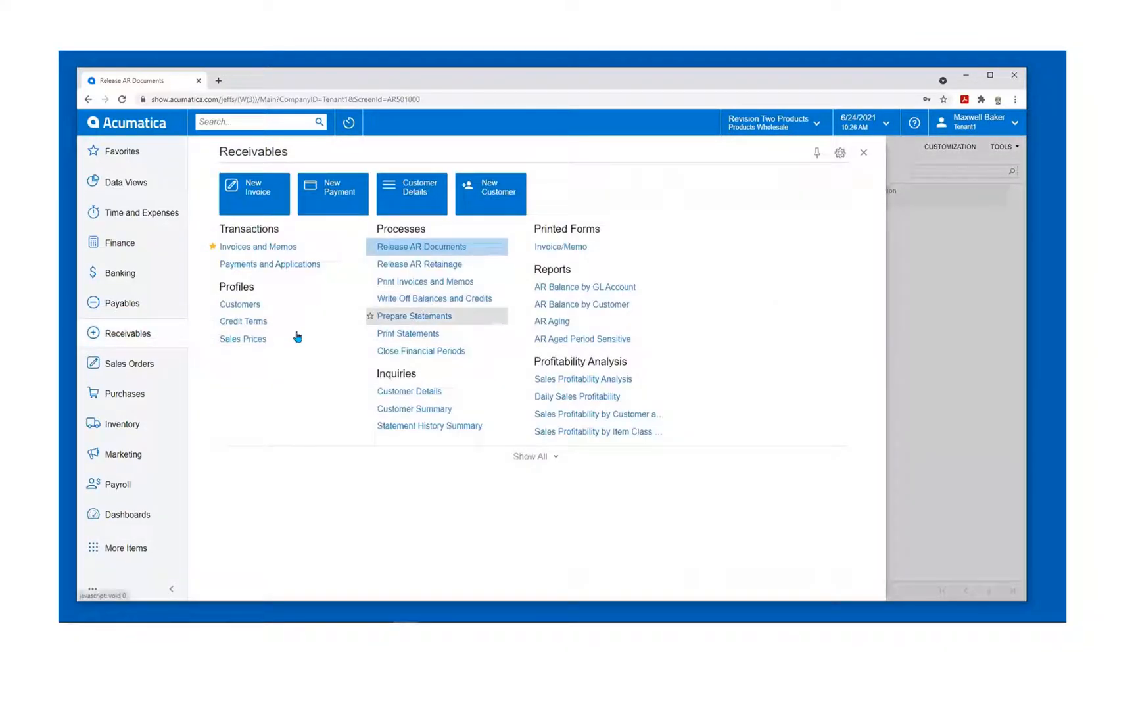
{"action": "left_click", "coordinate": [144, 307]}
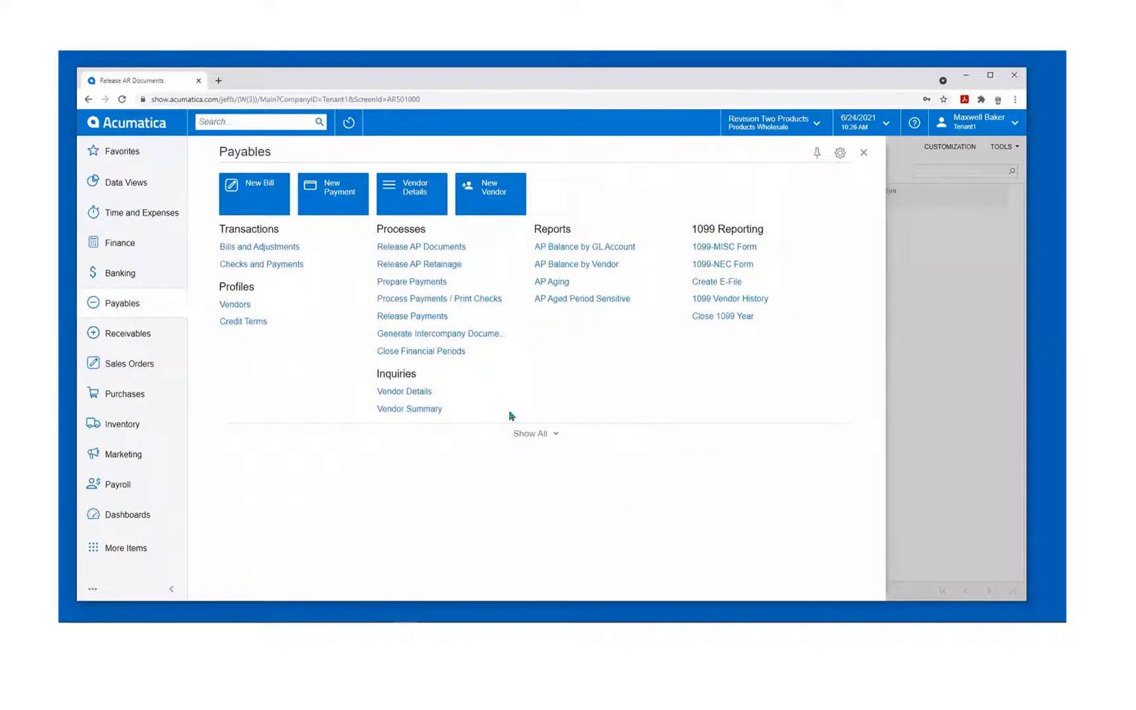
{"action": "left_click", "coordinate": [530, 433]}
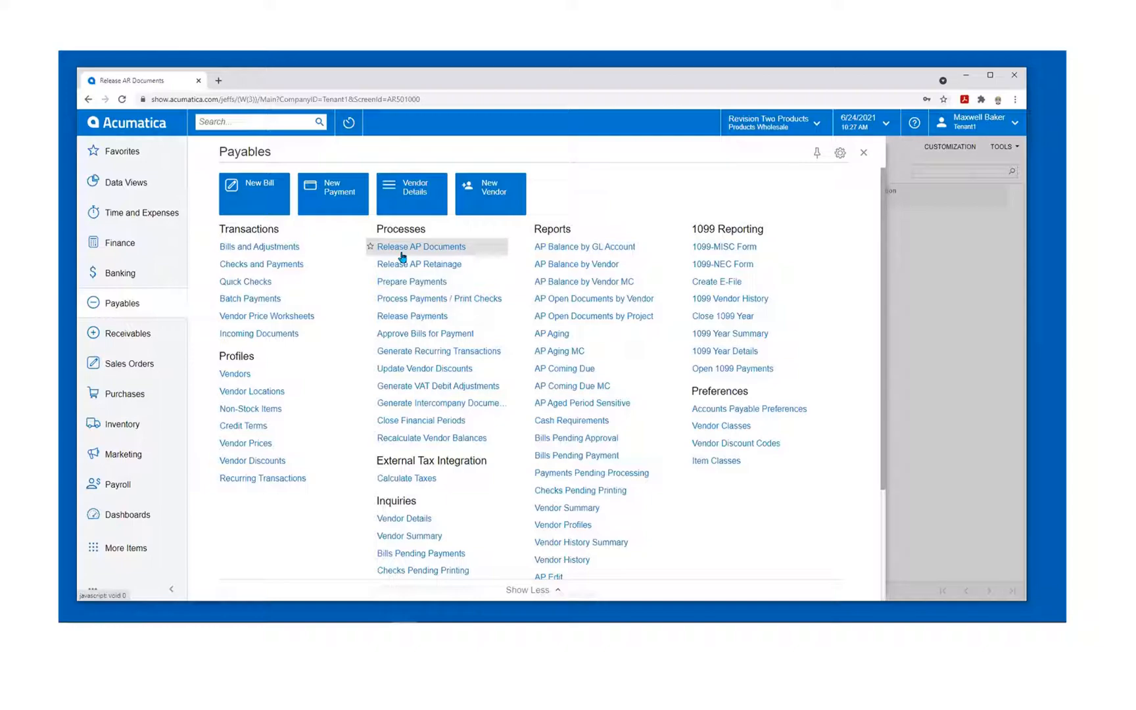
{"action": "left_click", "coordinate": [864, 151]}
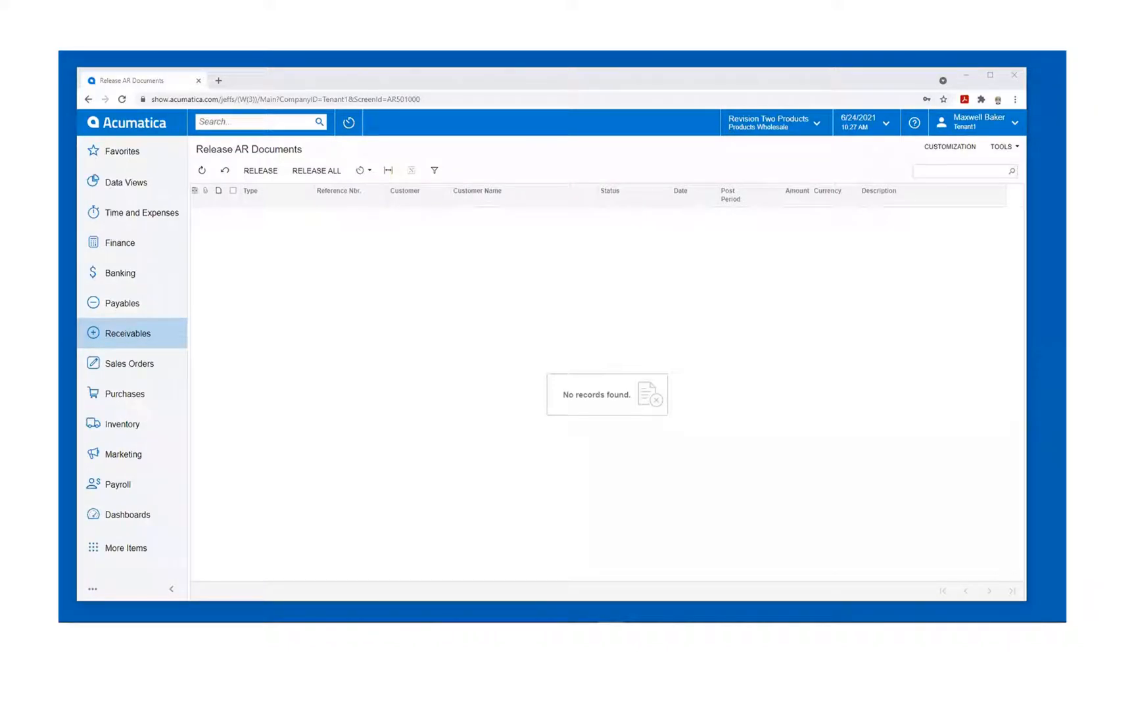
- Create a new sales order of type SO for the customer Alta Ace (AACUSTOMER)
{"action": "left_click", "coordinate": [173, 360]}
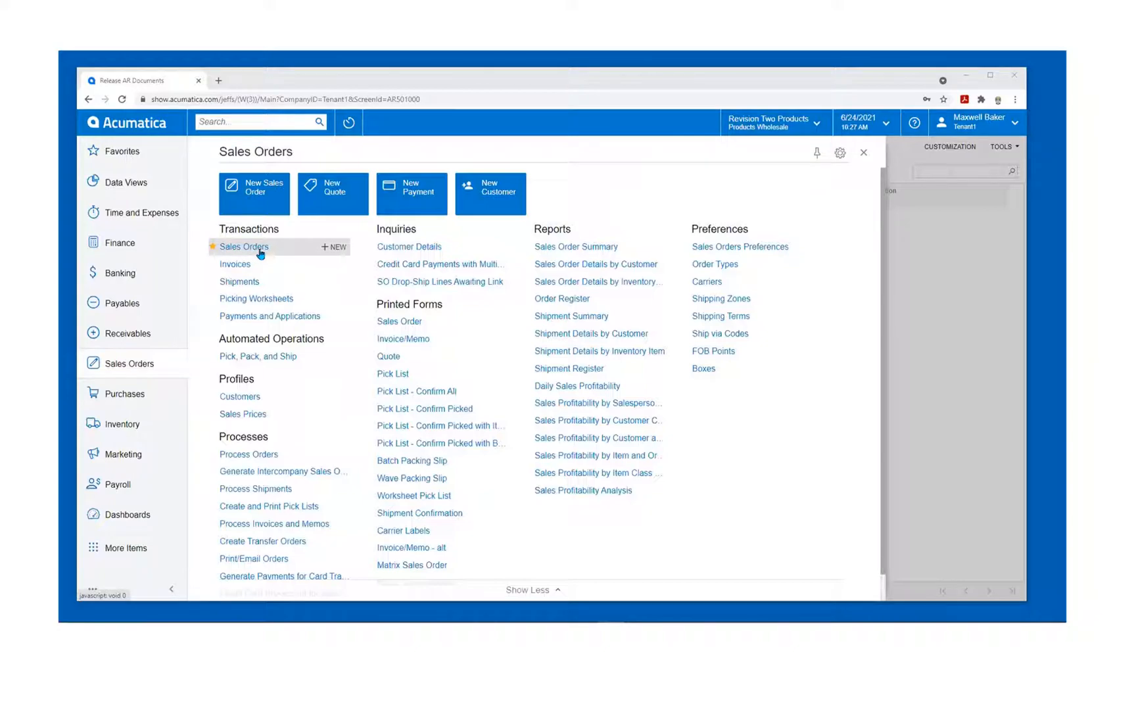
{"action": "left_click", "coordinate": [338, 249]}
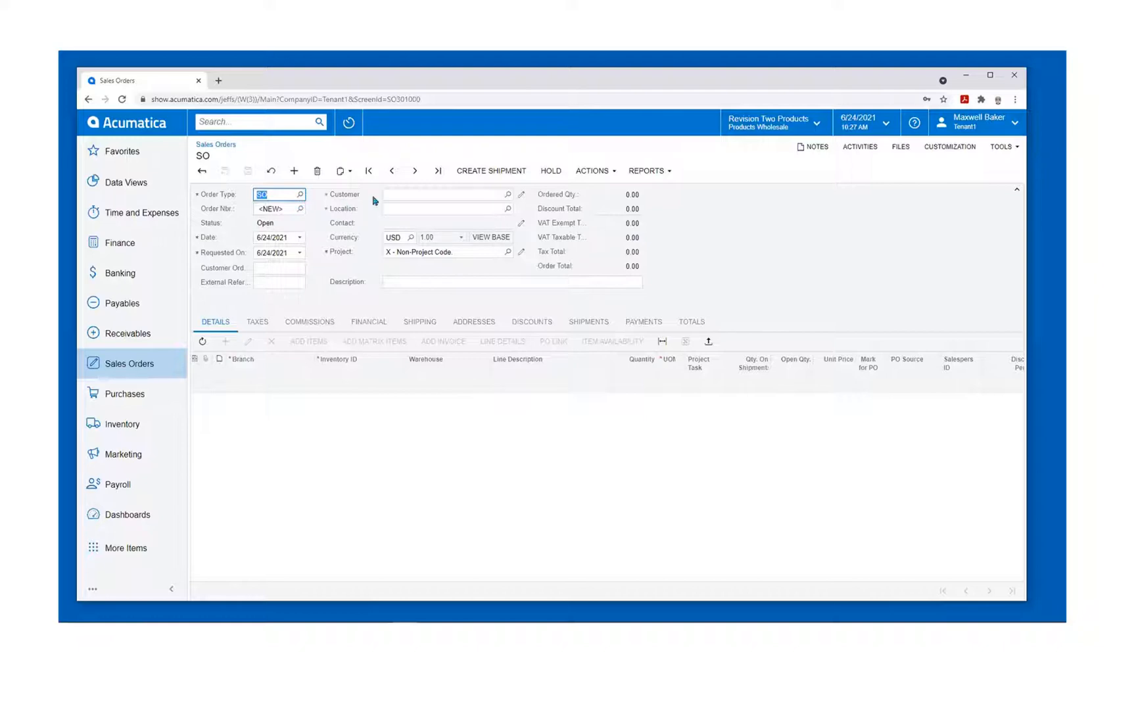
{"action": "left_click", "coordinate": [402, 194]}
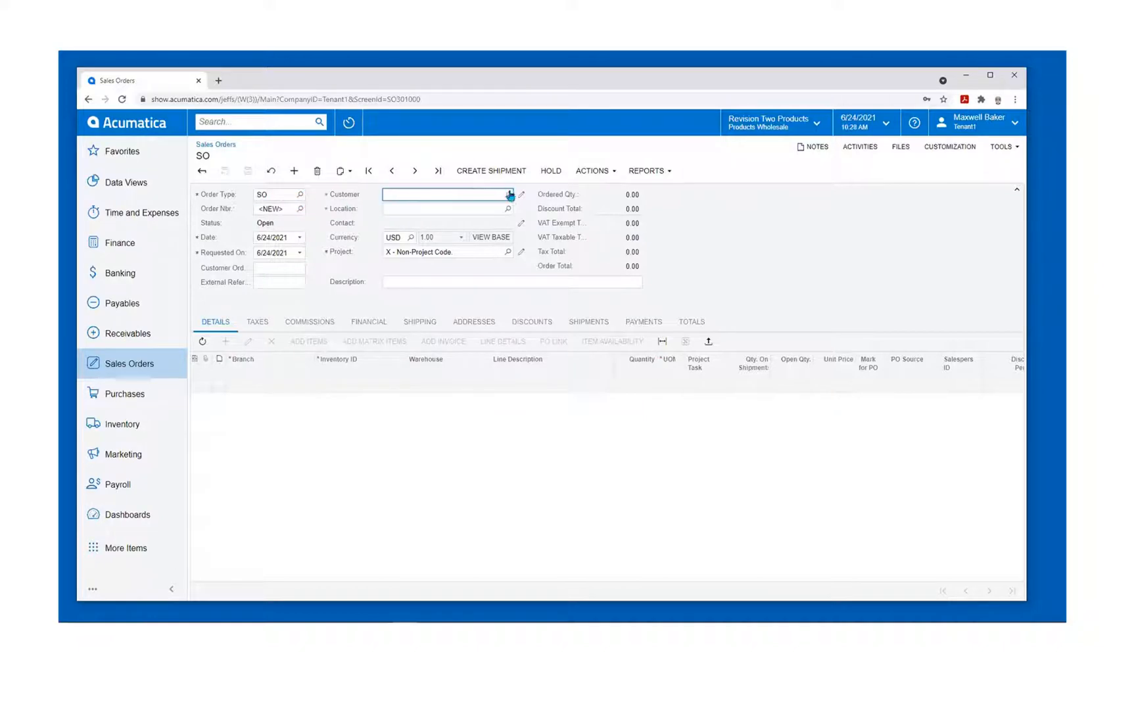
{"action": "type", "text": "alta"}
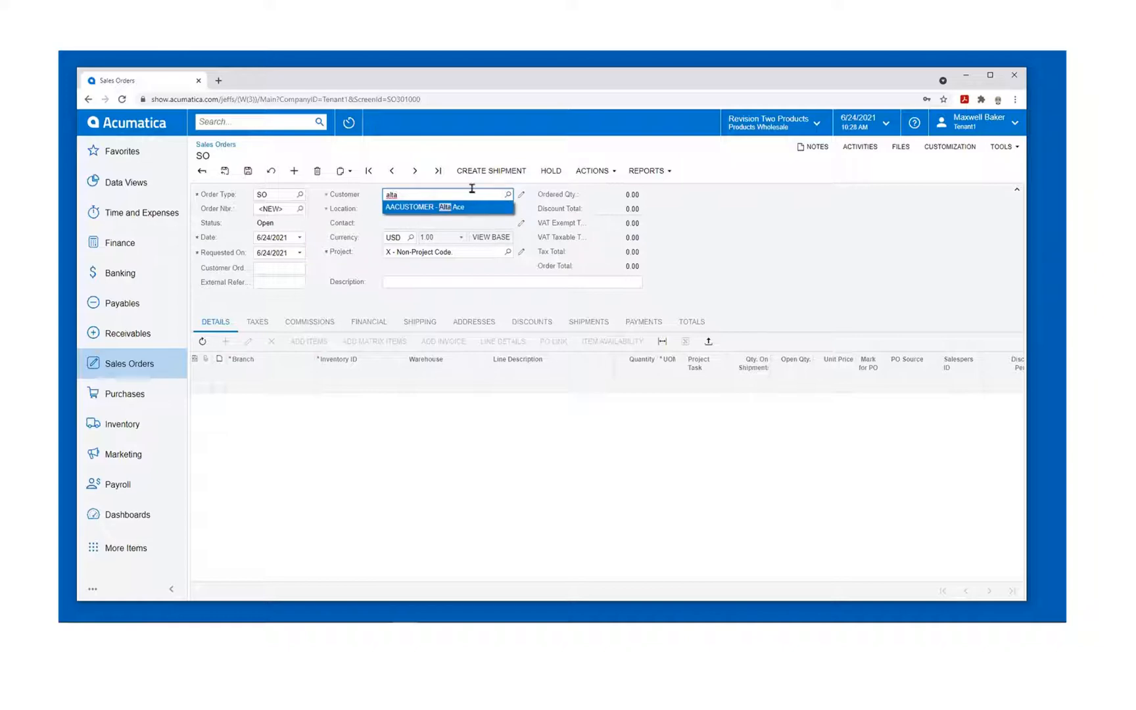
{"action": "left_click", "coordinate": [412, 207]}
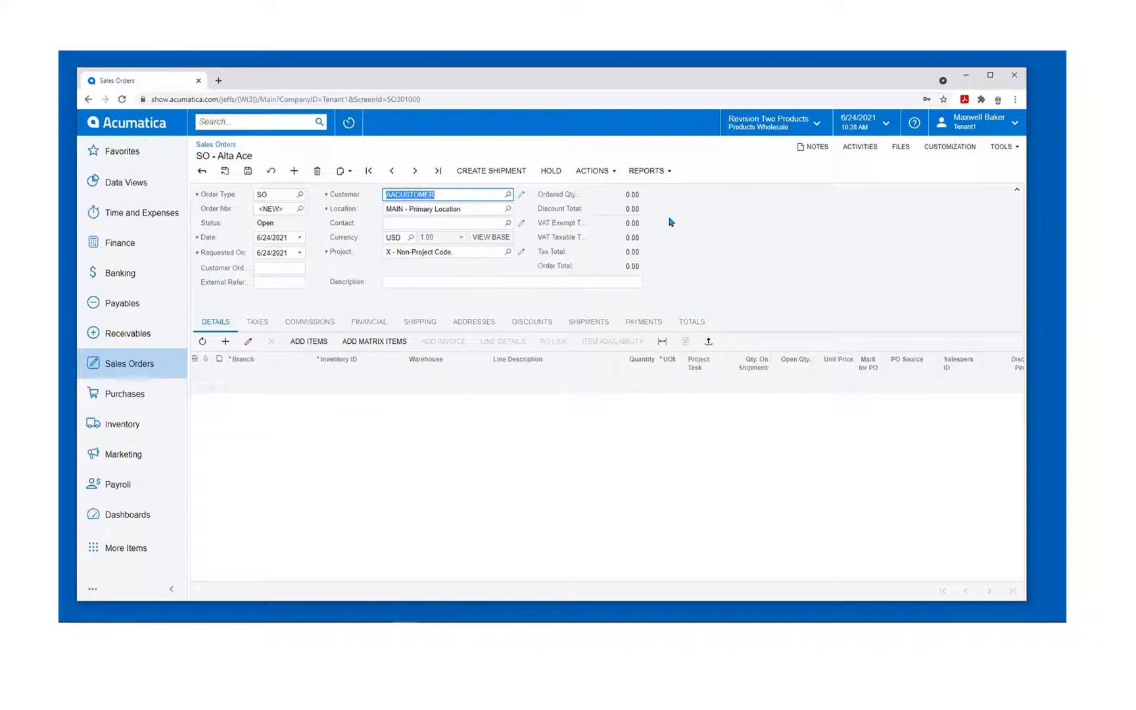
- Go through the order header's Location, Currency, Description and External Reference fields without changing them
{"action": "left_click", "coordinate": [460, 209]}
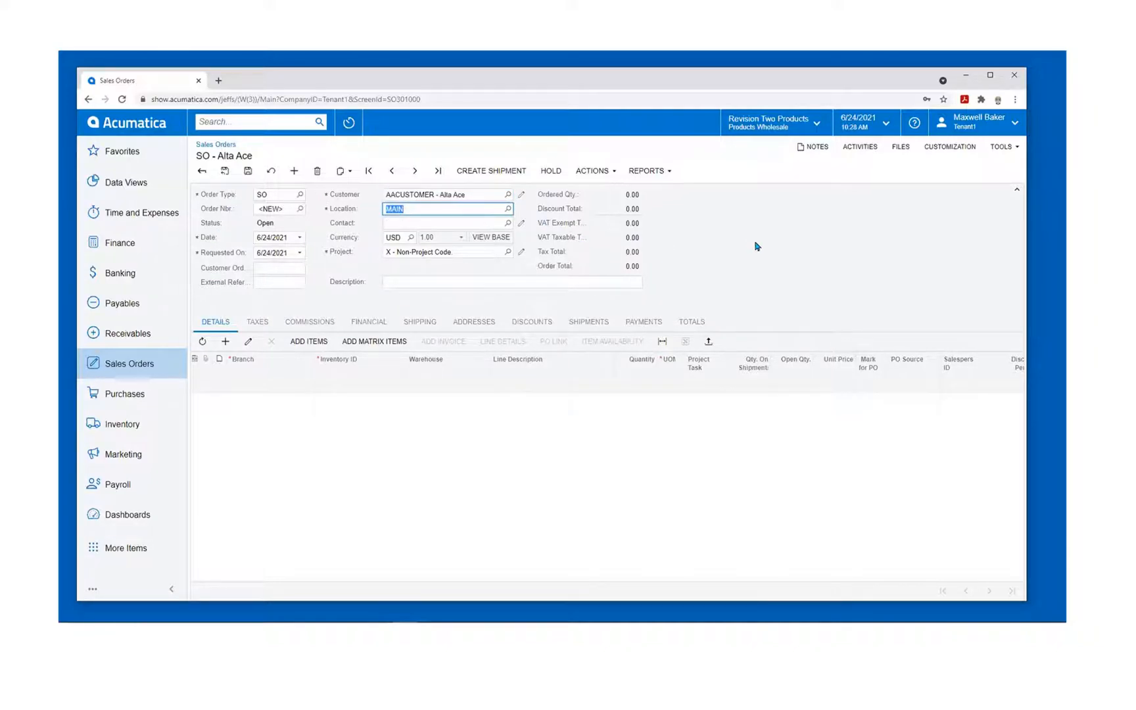
{"action": "left_click", "coordinate": [393, 236]}
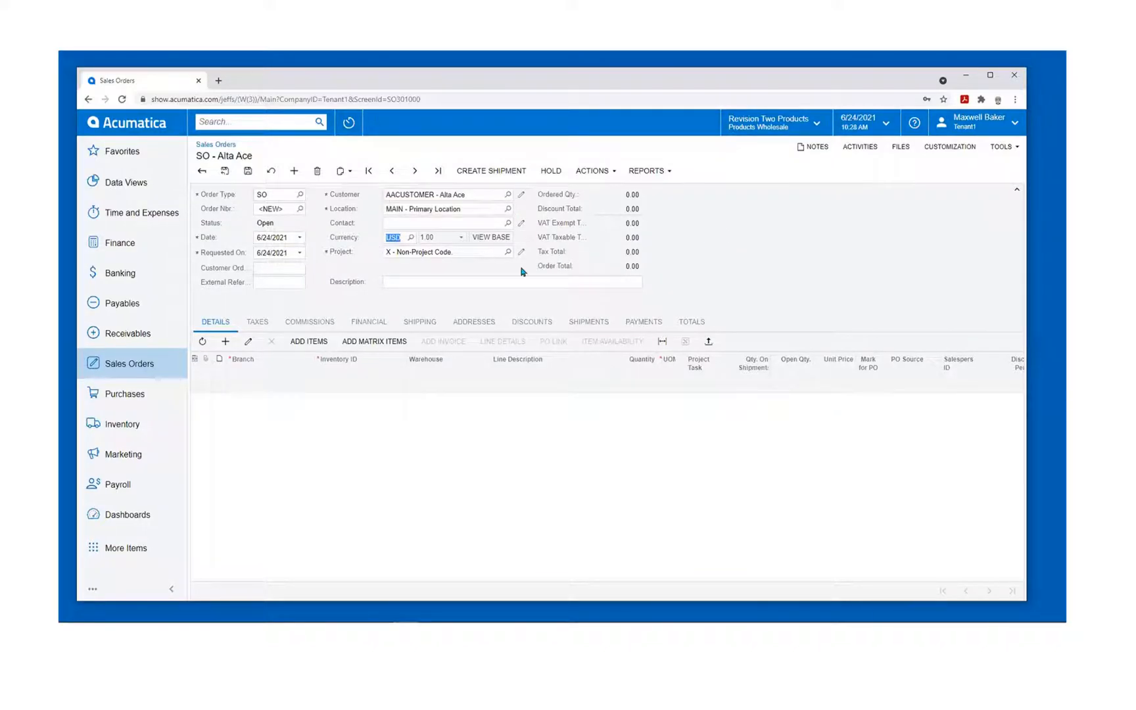
{"action": "left_click", "coordinate": [405, 281]}
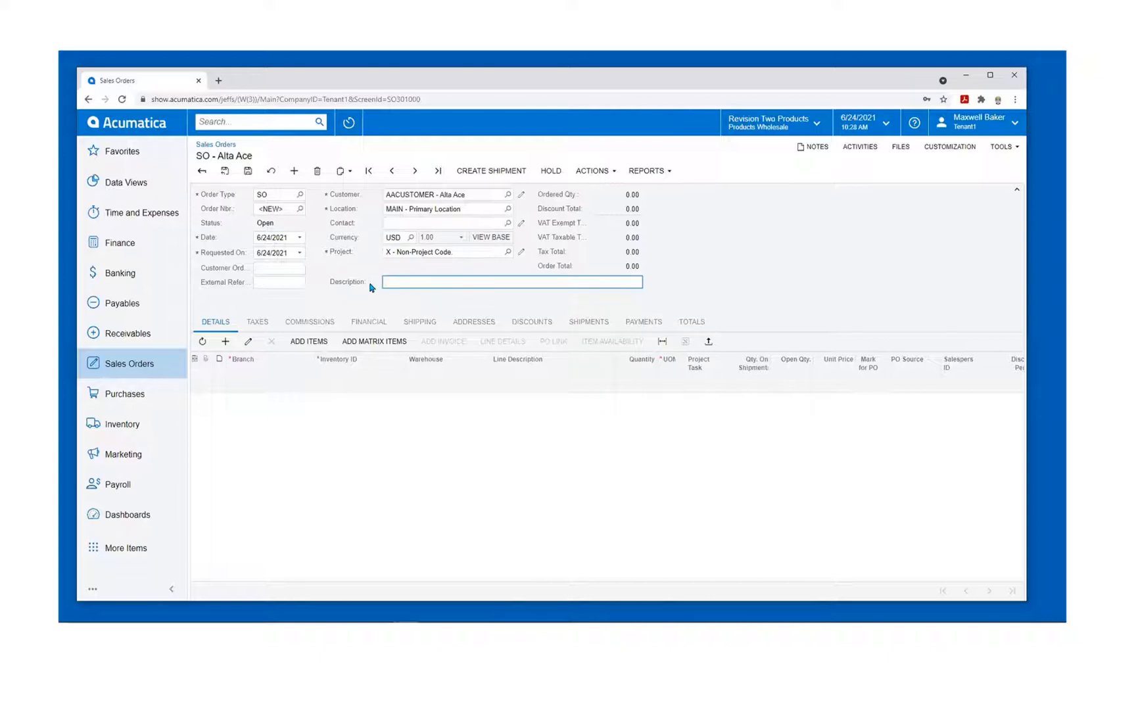
{"action": "left_click", "coordinate": [279, 283]}
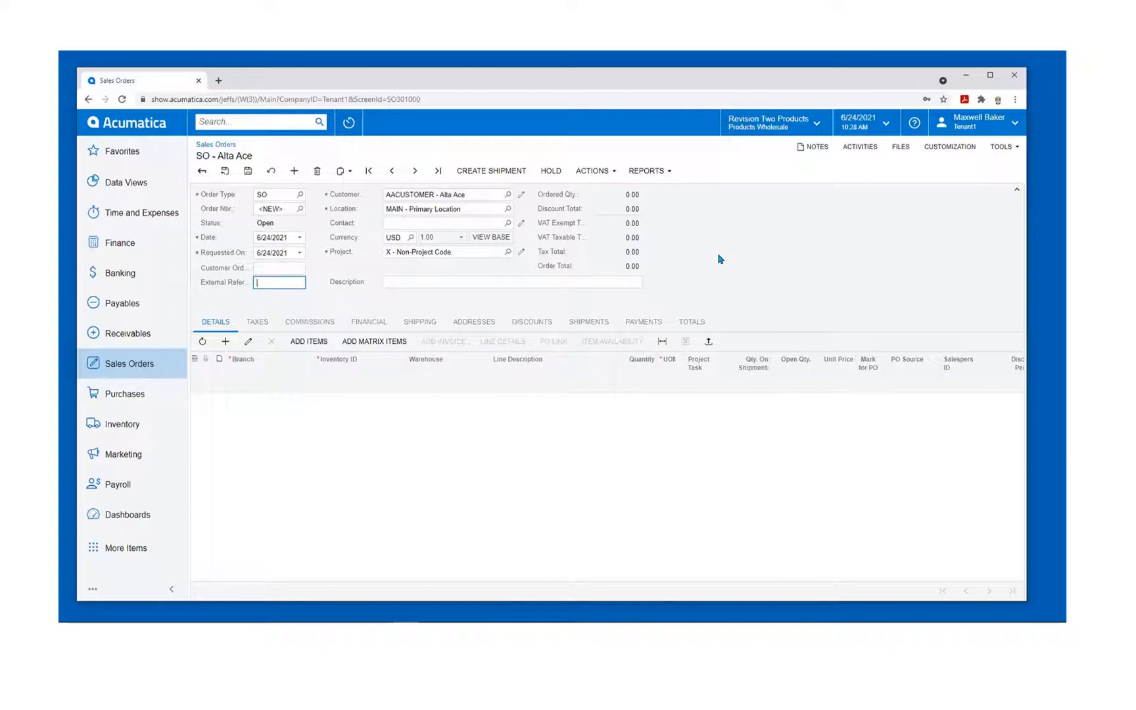
- Add an order line for the Acer Laptop Computer (AACOMPUT01), found by searching for lapto, and move through the line's fields
{"action": "left_click", "coordinate": [225, 342]}
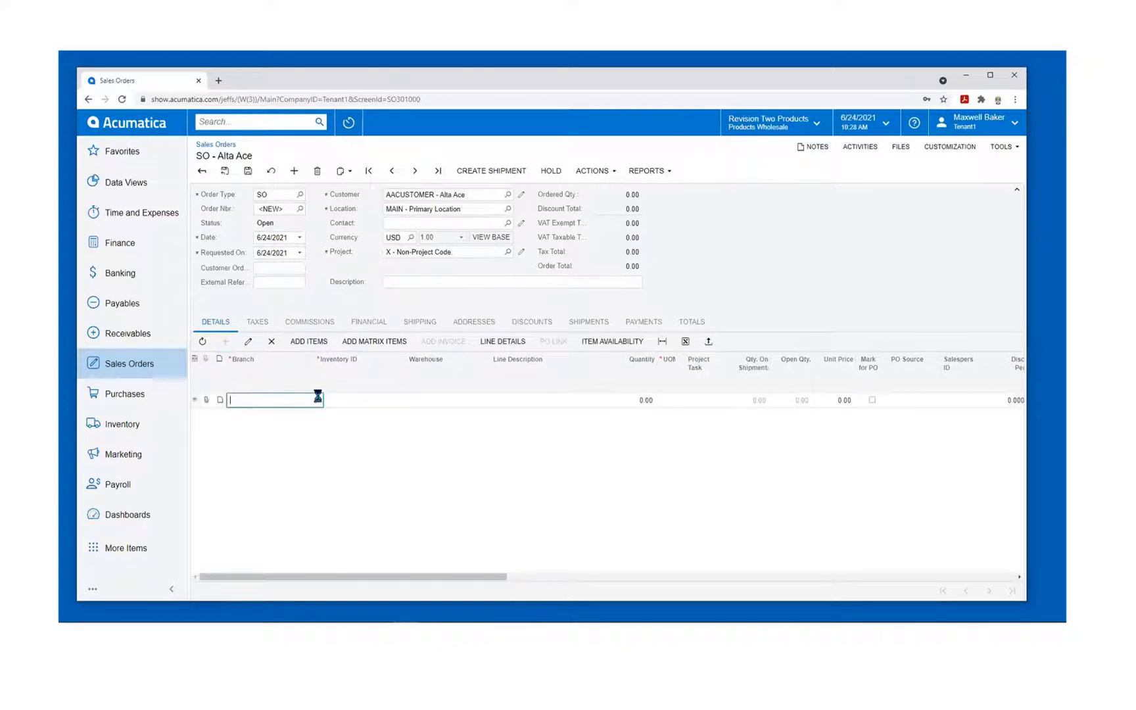
{"action": "left_click", "coordinate": [358, 400]}
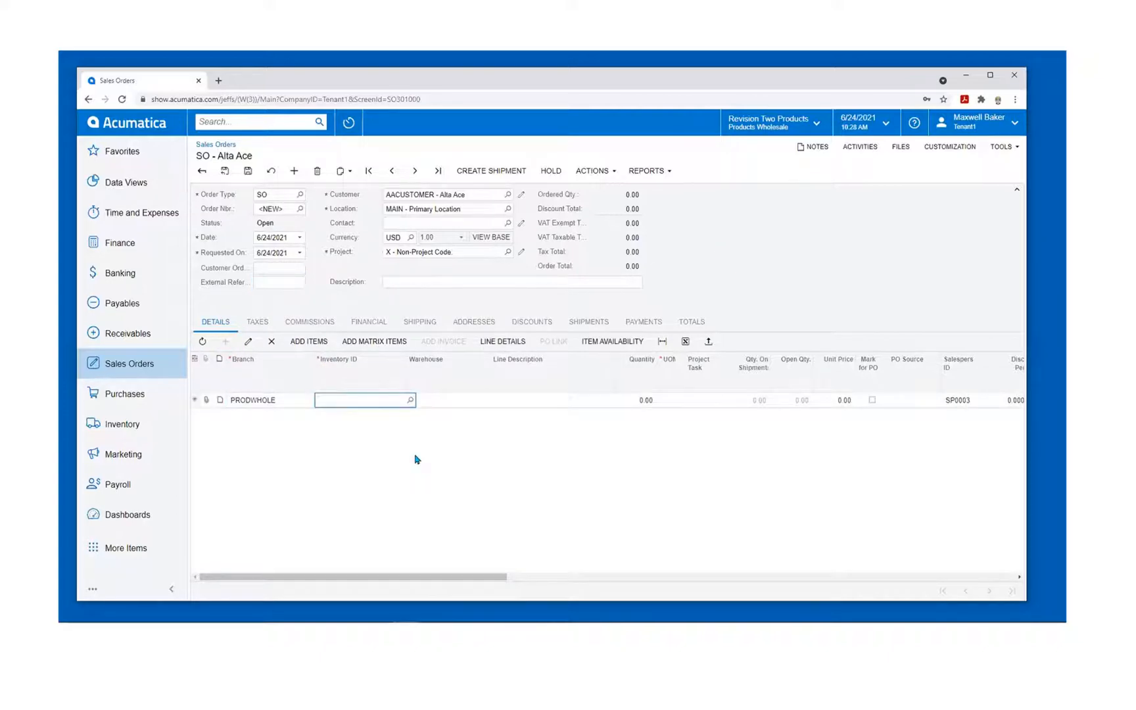
{"action": "type", "text": "lapto"}
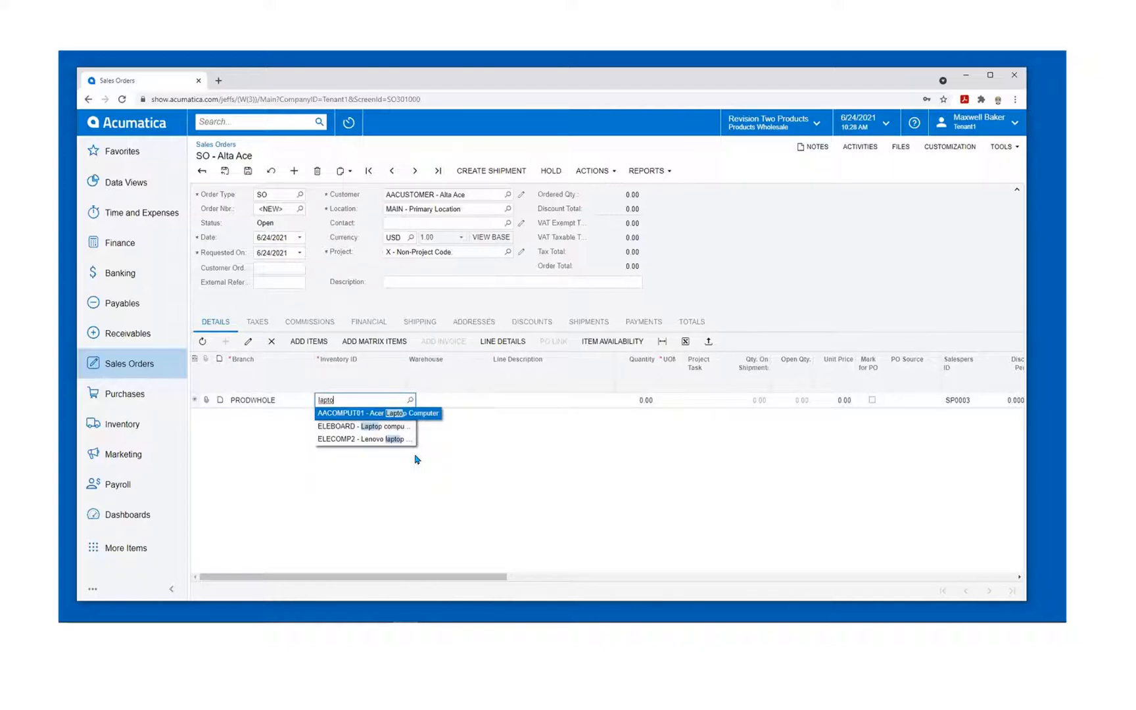
{"action": "left_click", "coordinate": [372, 414]}
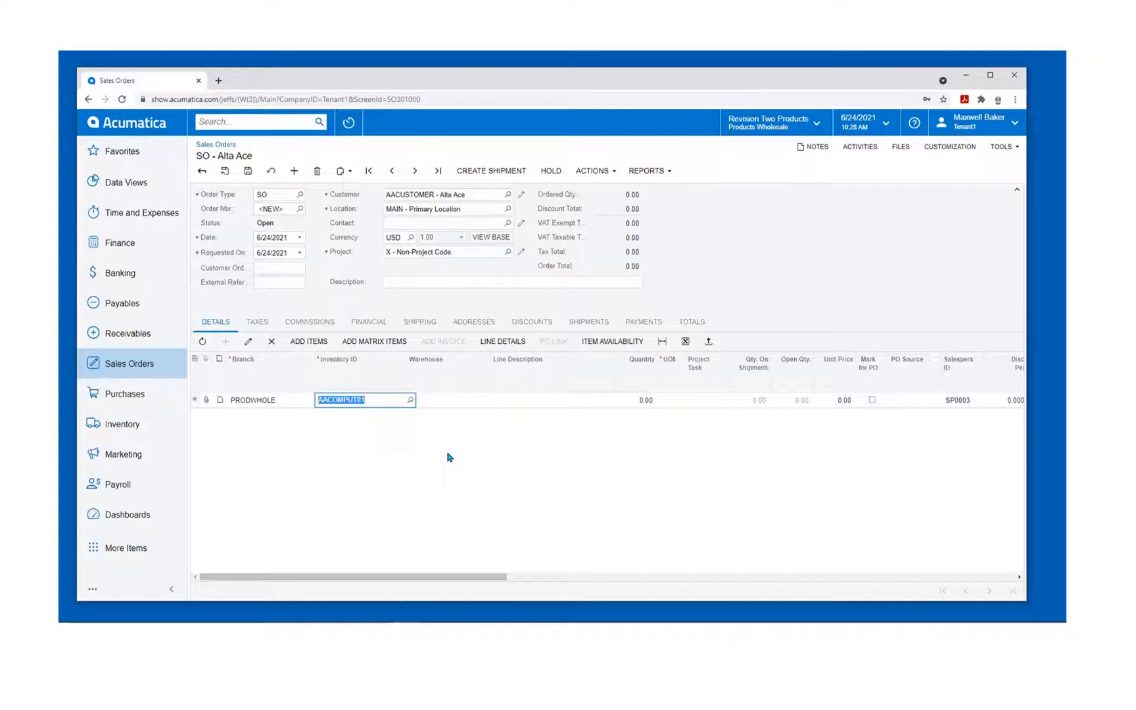
{"action": "key", "text": "Tab"}
{"action": "key", "text": "Tab"}
{"action": "key", "text": "Tab"}
{"action": "key", "text": "Tab"}
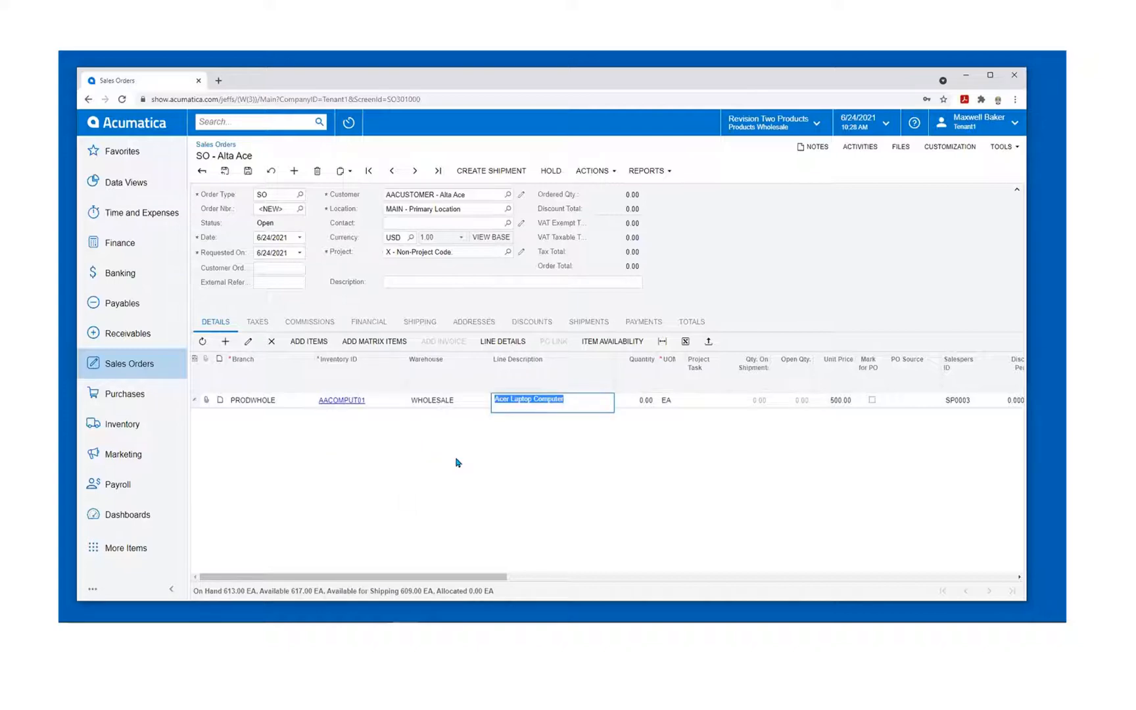
{"action": "key", "text": "Tab"}
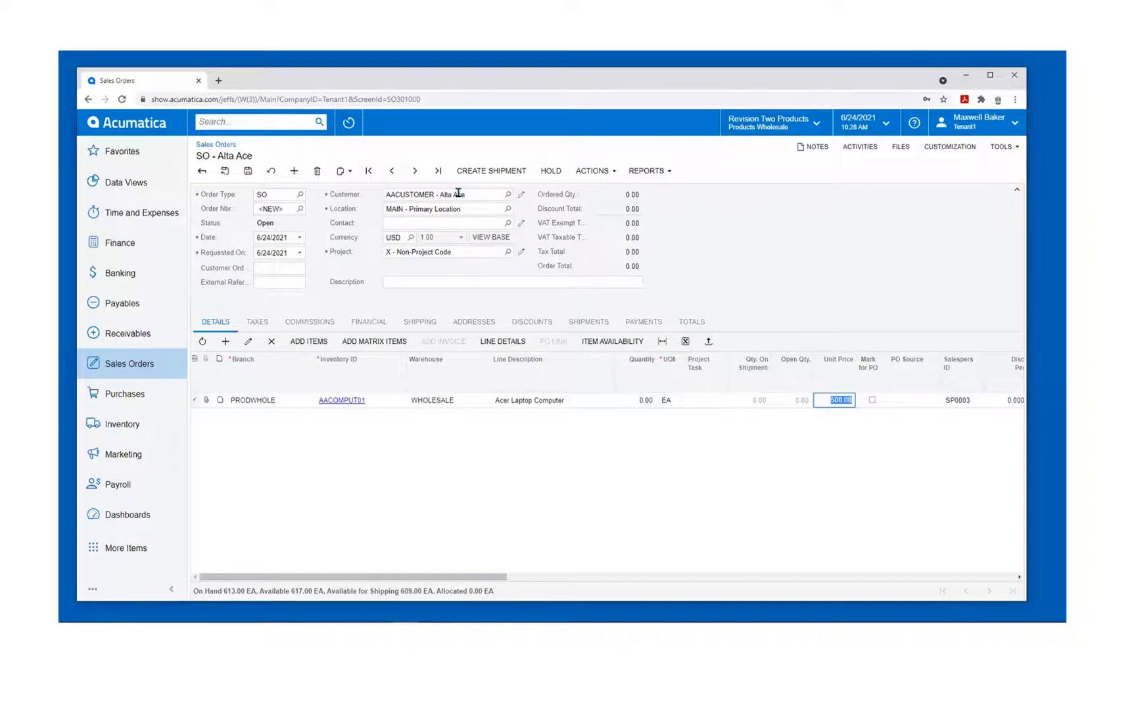
- Set the quantity of the Acer Laptop Computer line to 3
{"action": "left_click", "coordinate": [637, 403]}
{"action": "type", "text": "1"}
{"action": "left_click", "coordinate": [665, 408]}
{"action": "left_click", "coordinate": [648, 404]}
{"action": "type", "text": "3"}
{"action": "key", "text": "Tab"}
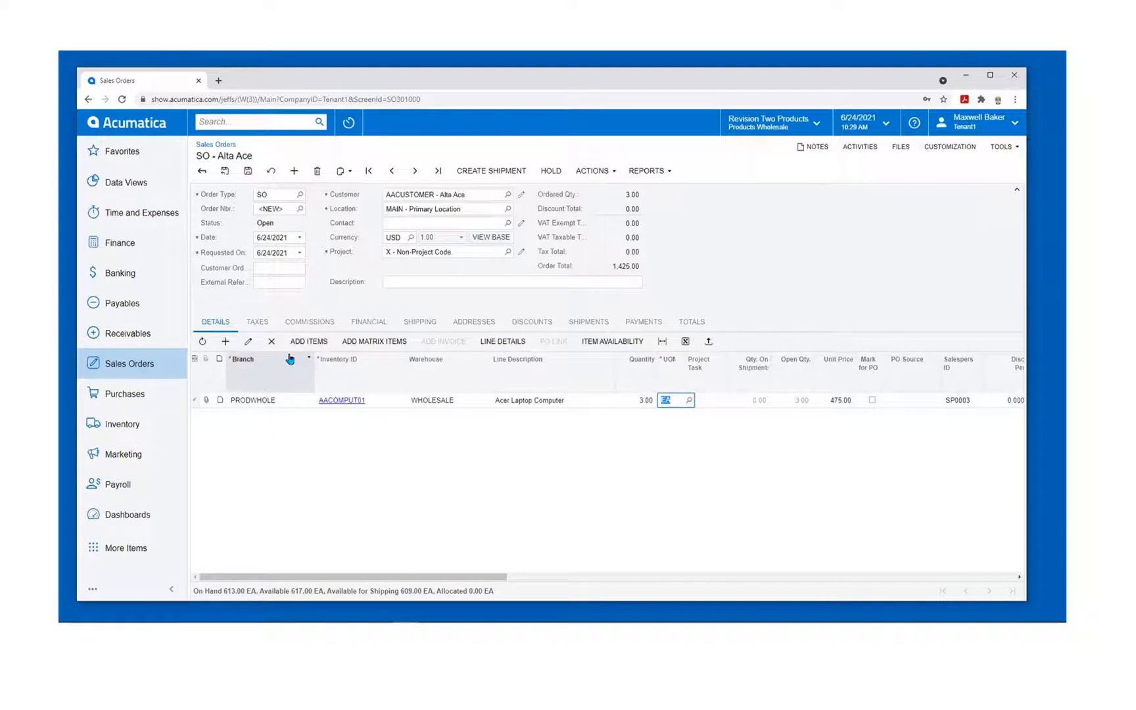
- View the items sold since 3/24/2021 in the inventory lookup, close it, and check the order's copy and template options
{"action": "left_click", "coordinate": [315, 336]}
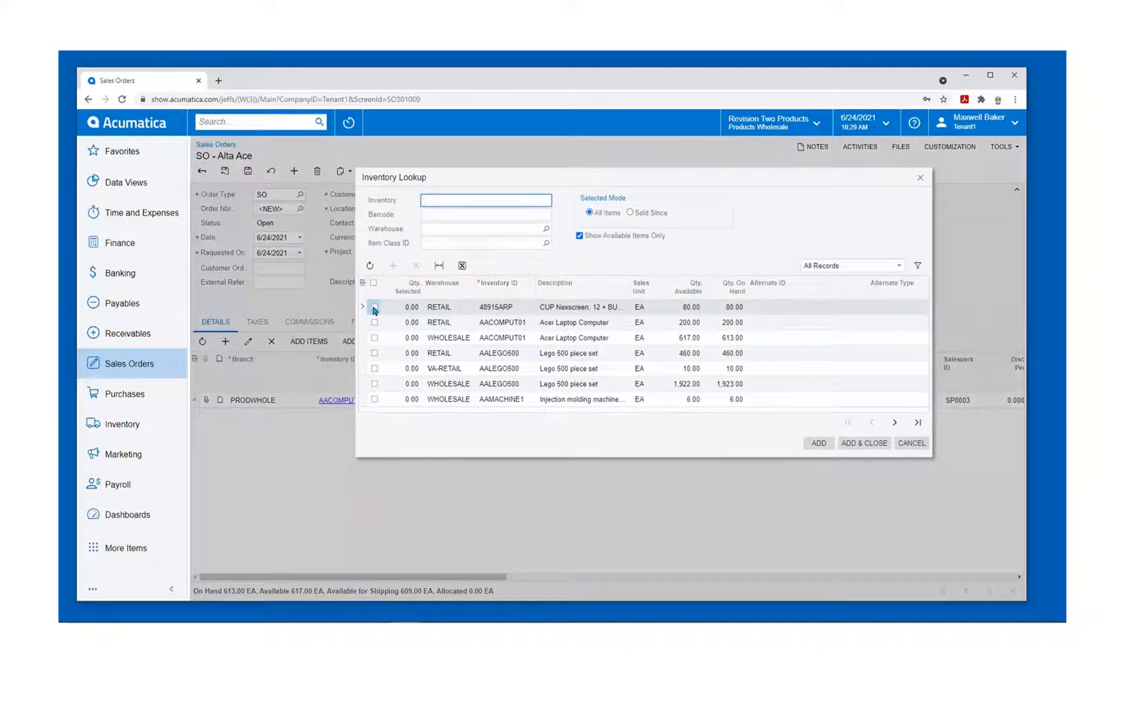
{"action": "left_click", "coordinate": [630, 213]}
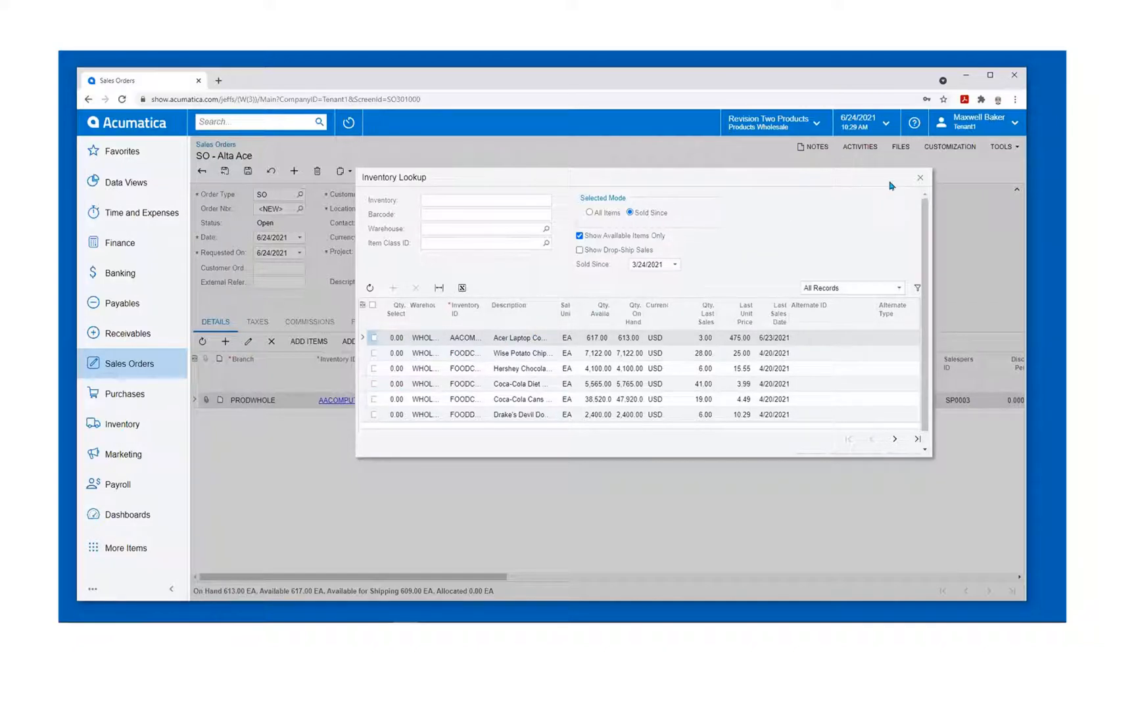
{"action": "left_click", "coordinate": [920, 178]}
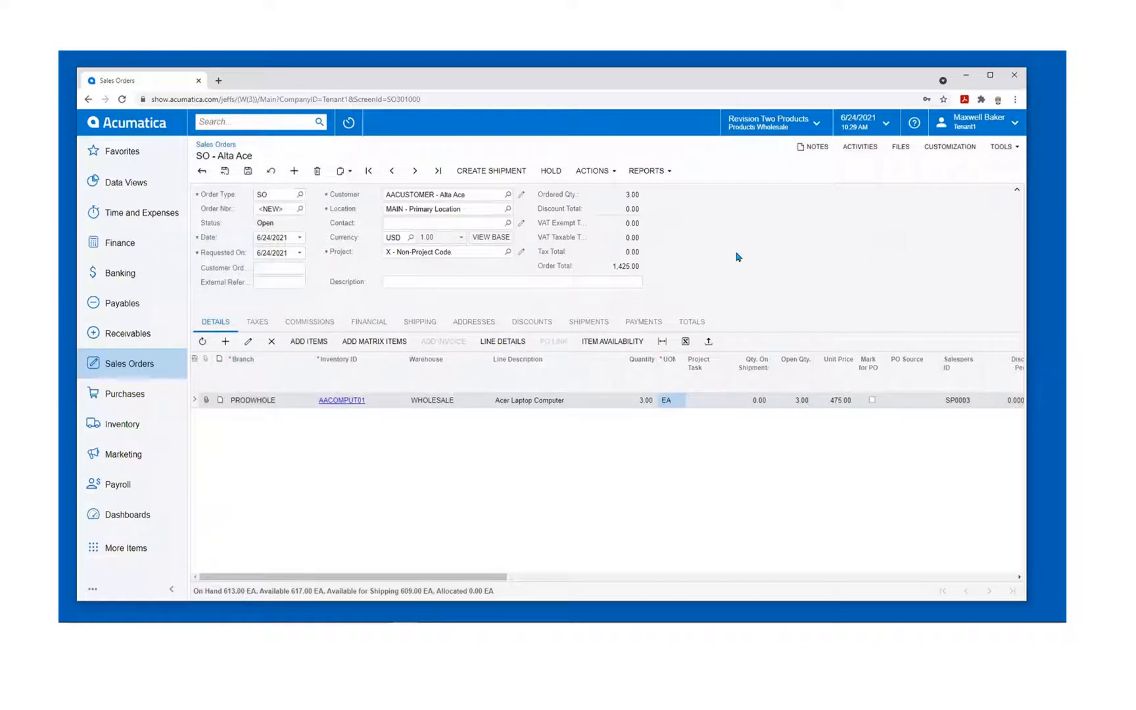
{"action": "left_click", "coordinate": [350, 173]}
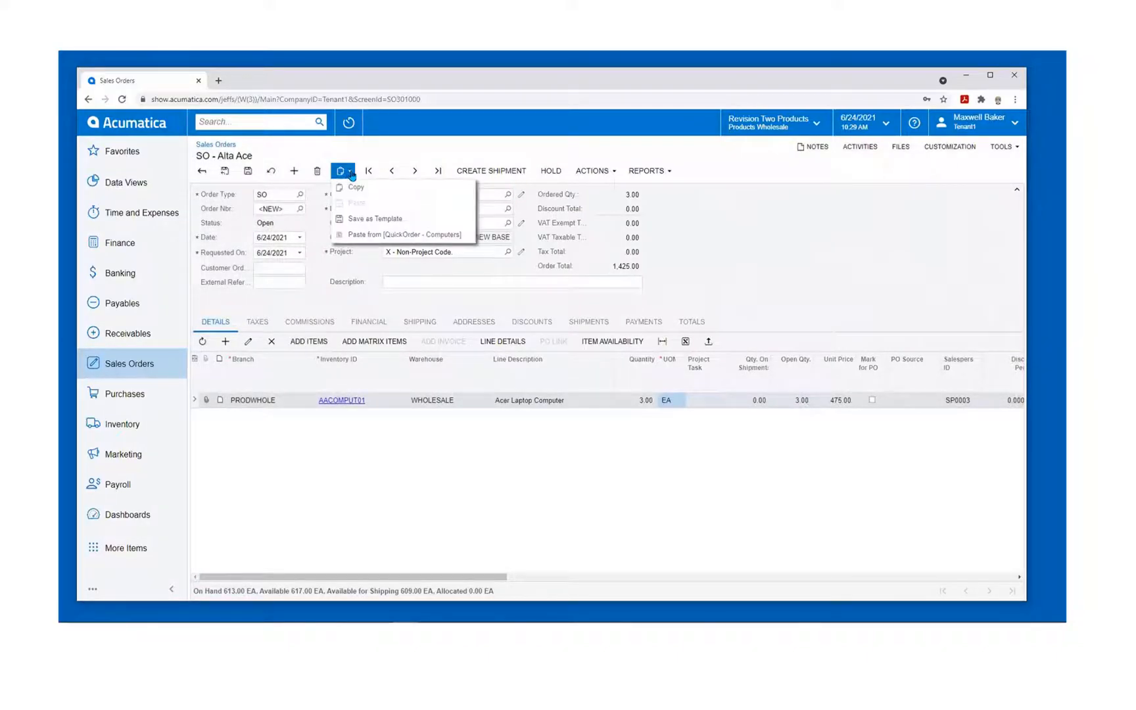
{"action": "left_click", "coordinate": [369, 242]}
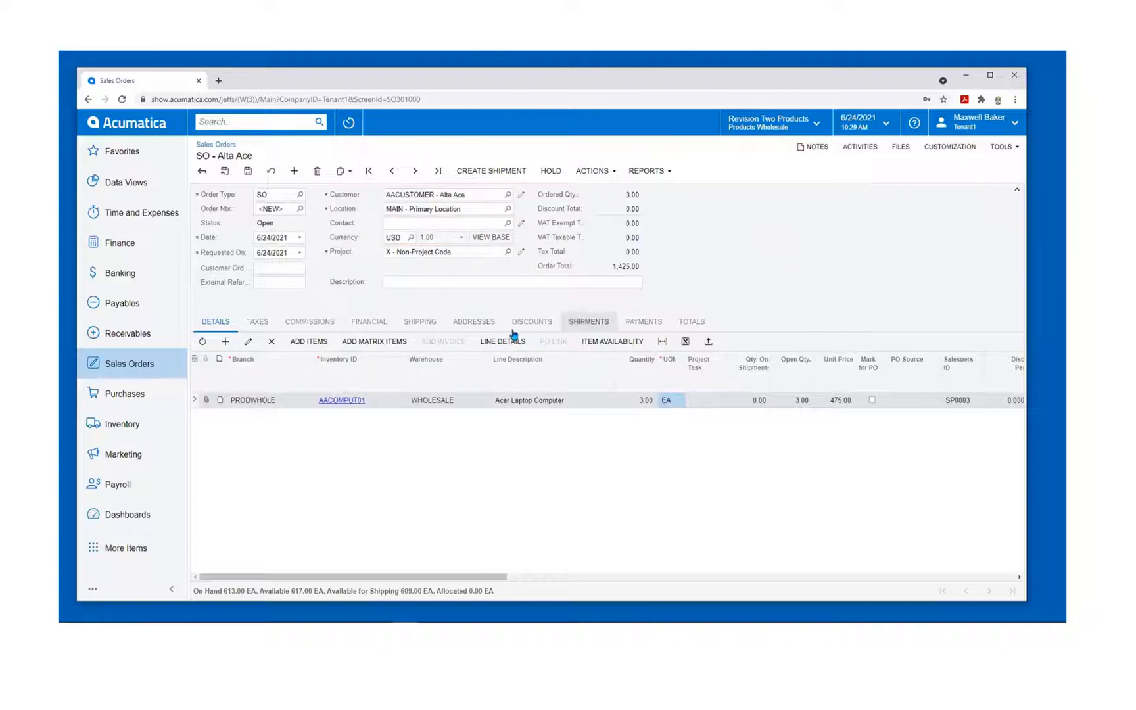
- Start adding matrix items to the order with the TEE - Tee Shirts template
{"action": "left_click", "coordinate": [372, 341]}
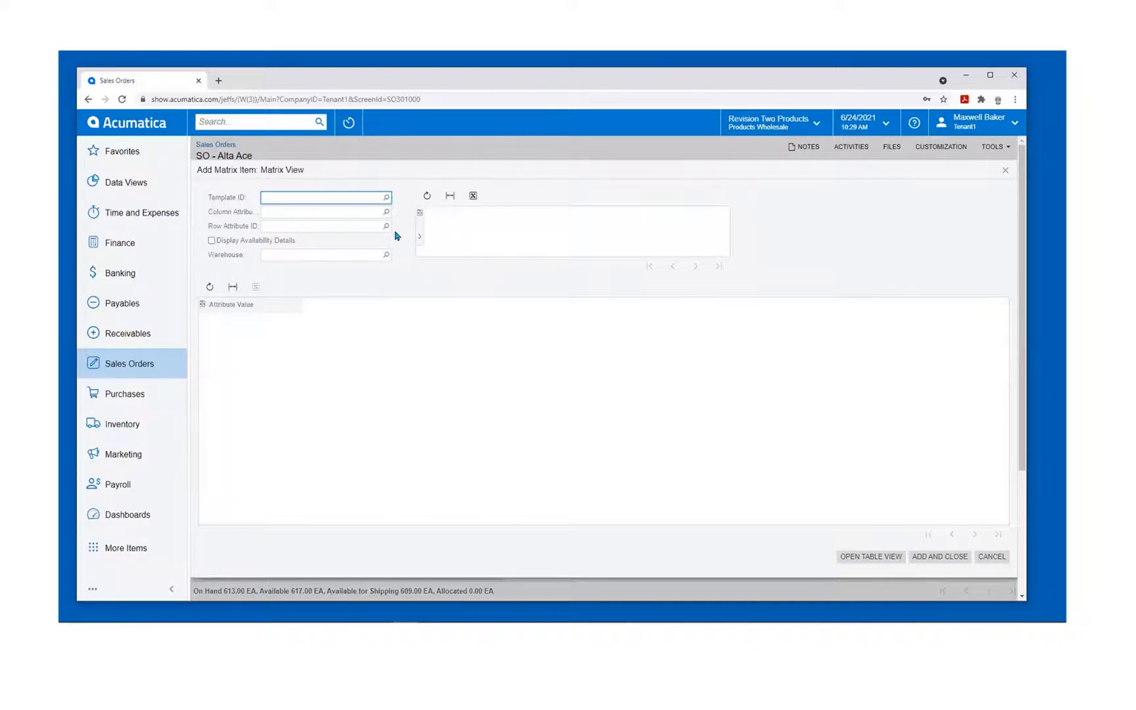
{"action": "left_click", "coordinate": [386, 198]}
{"action": "left_click", "coordinate": [299, 325]}
{"action": "left_click", "coordinate": [293, 236]}
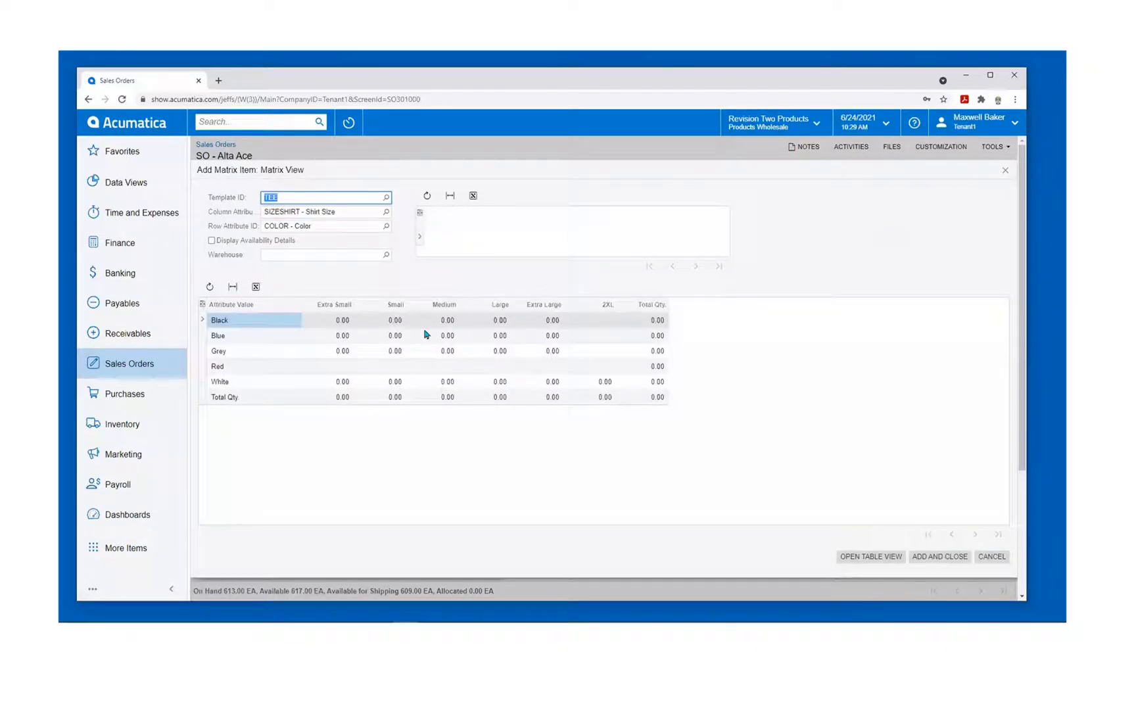
- Enter matrix quantities of 5 Black Extra Small, 6 Blue Small and 10 Grey Medium, and add these shirts to the order
{"action": "left_click", "coordinate": [347, 321]}
{"action": "type", "text": "5"}
{"action": "key", "text": "Tab"}
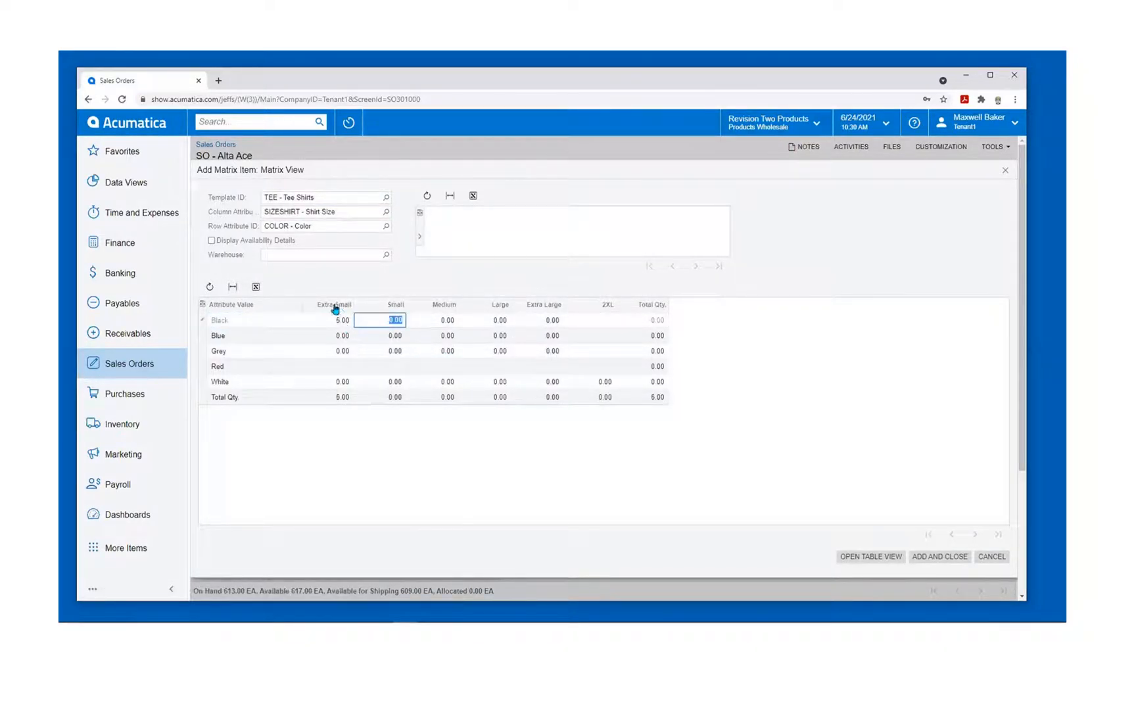
{"action": "left_click", "coordinate": [393, 335]}
{"action": "type", "text": "6"}
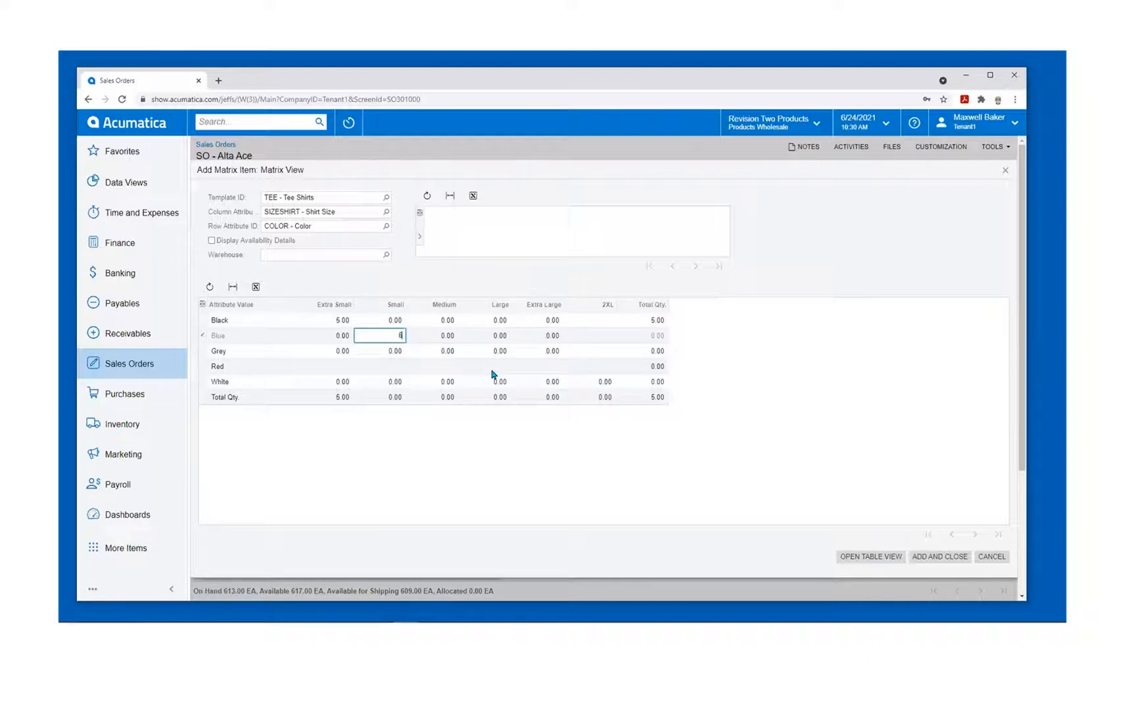
{"action": "key", "text": "Tab"}
{"action": "left_click", "coordinate": [449, 353]}
{"action": "key", "text": "Tab"}
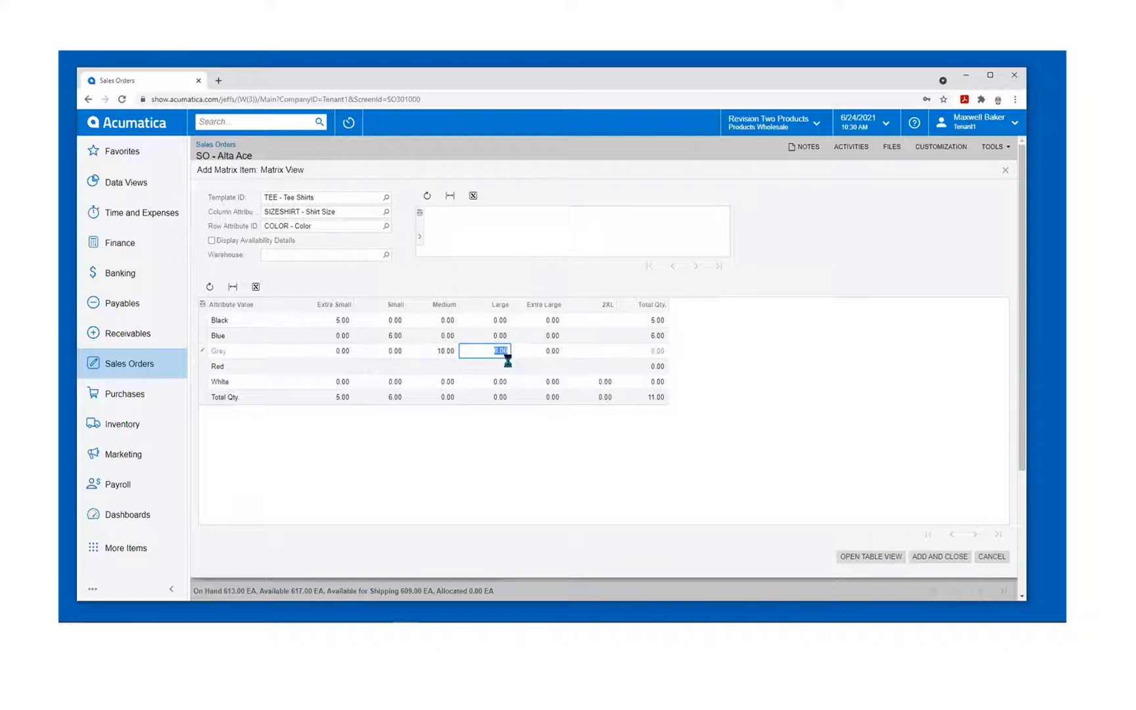
{"action": "left_click", "coordinate": [920, 554]}
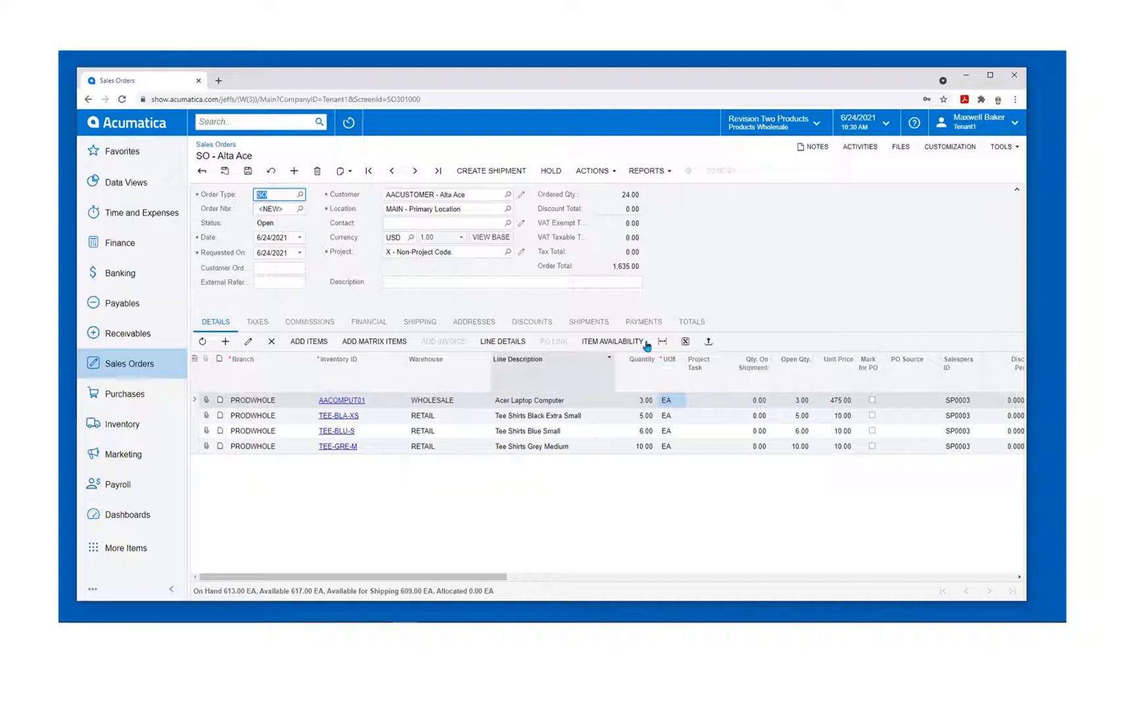
- View the file upload option for importing order lines, and close it without choosing a file
{"action": "left_click", "coordinate": [708, 341]}
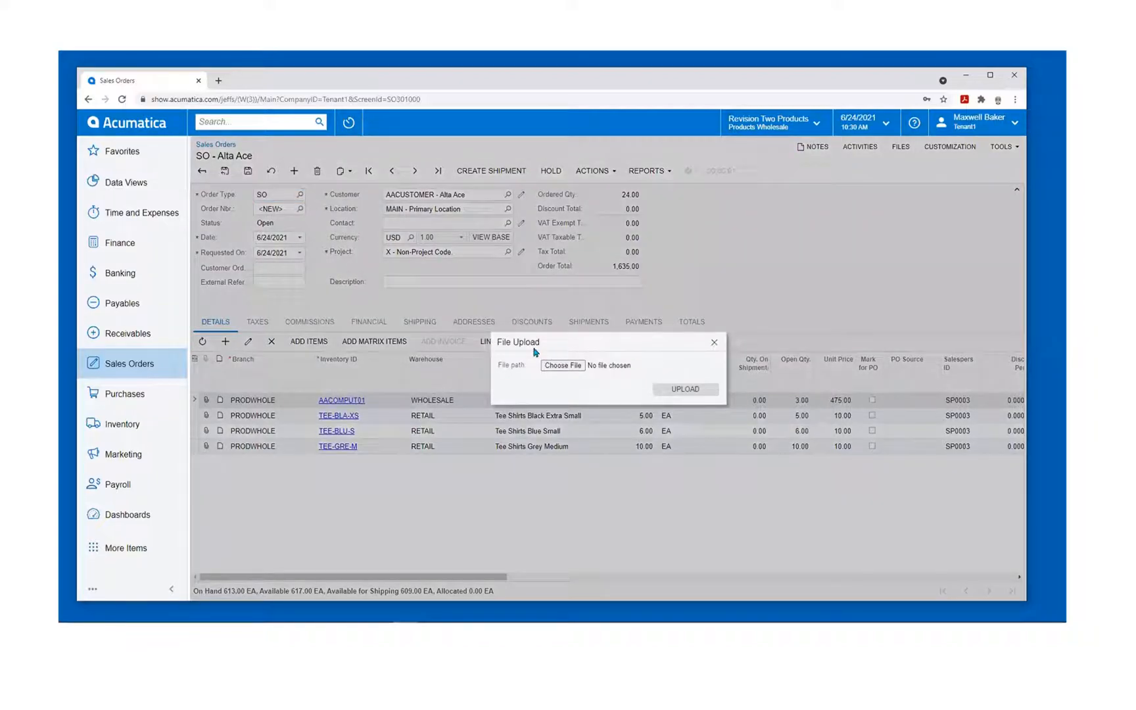
{"action": "left_click", "coordinate": [714, 341]}
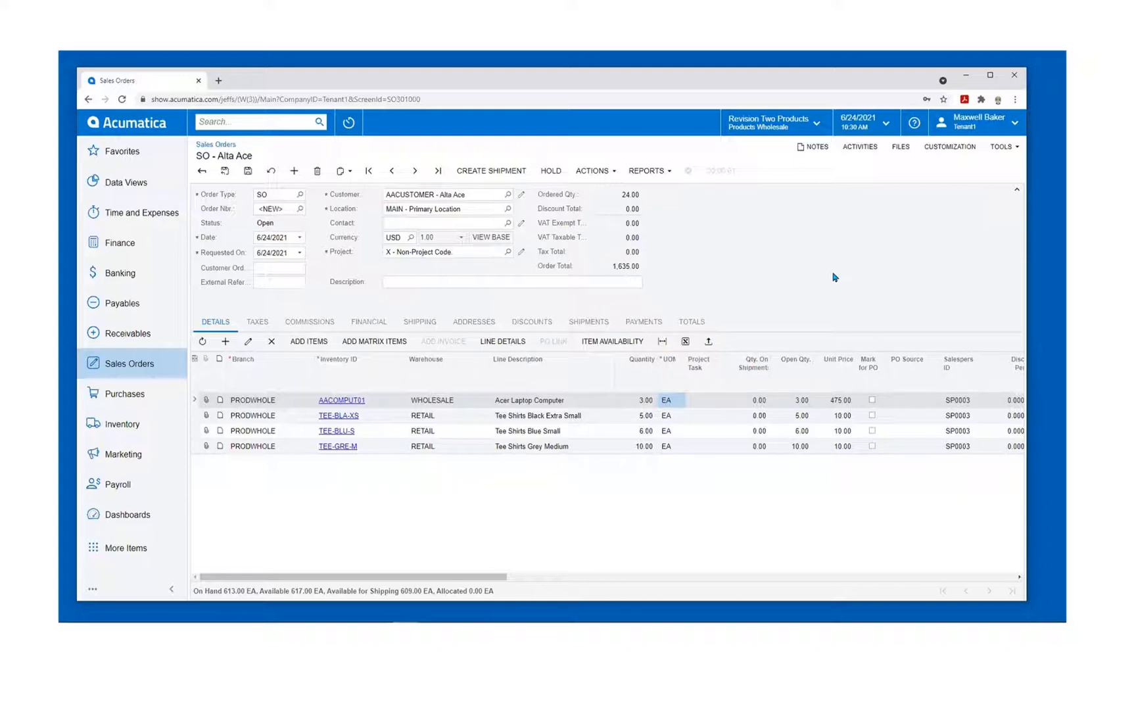
- View the order's payments, shipments and taxes, and check the shipment parameters without creating a shipment
{"action": "left_click", "coordinate": [648, 324]}
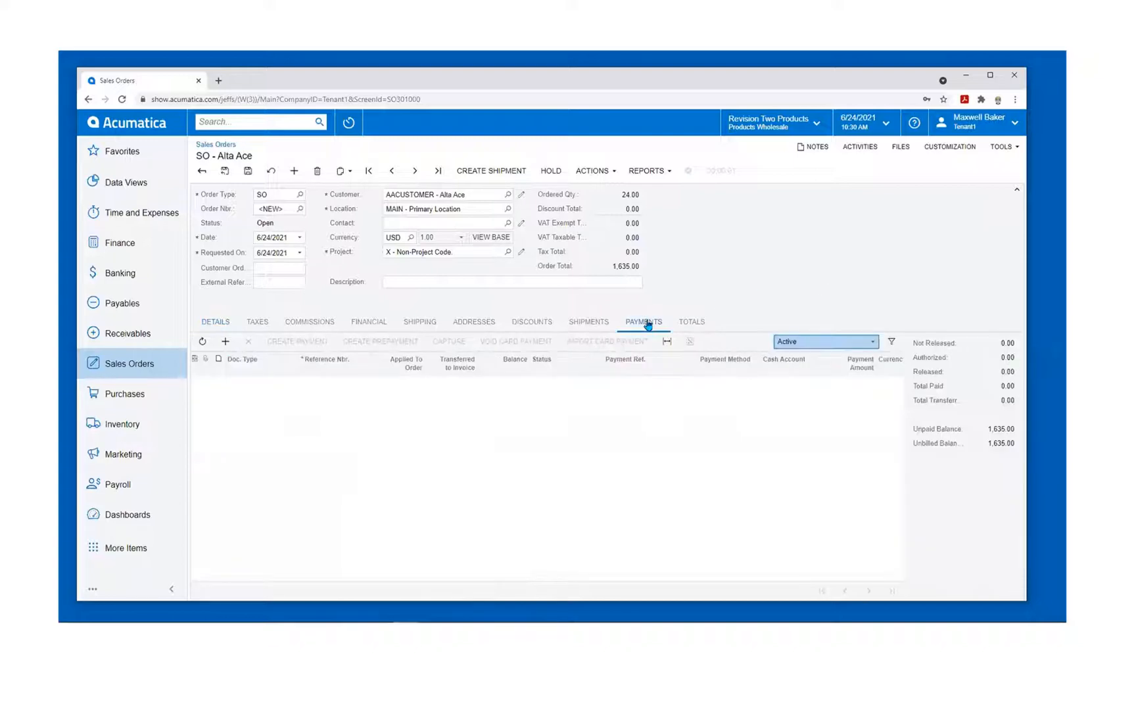
{"action": "left_click", "coordinate": [590, 329]}
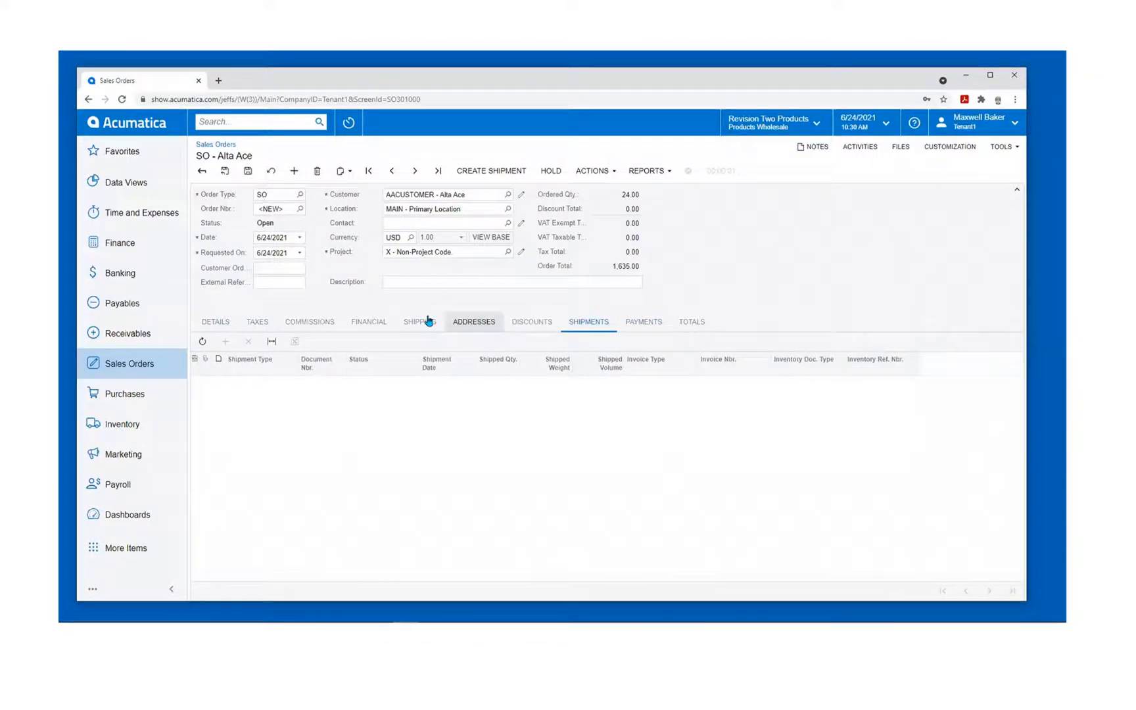
{"action": "left_click", "coordinate": [251, 324]}
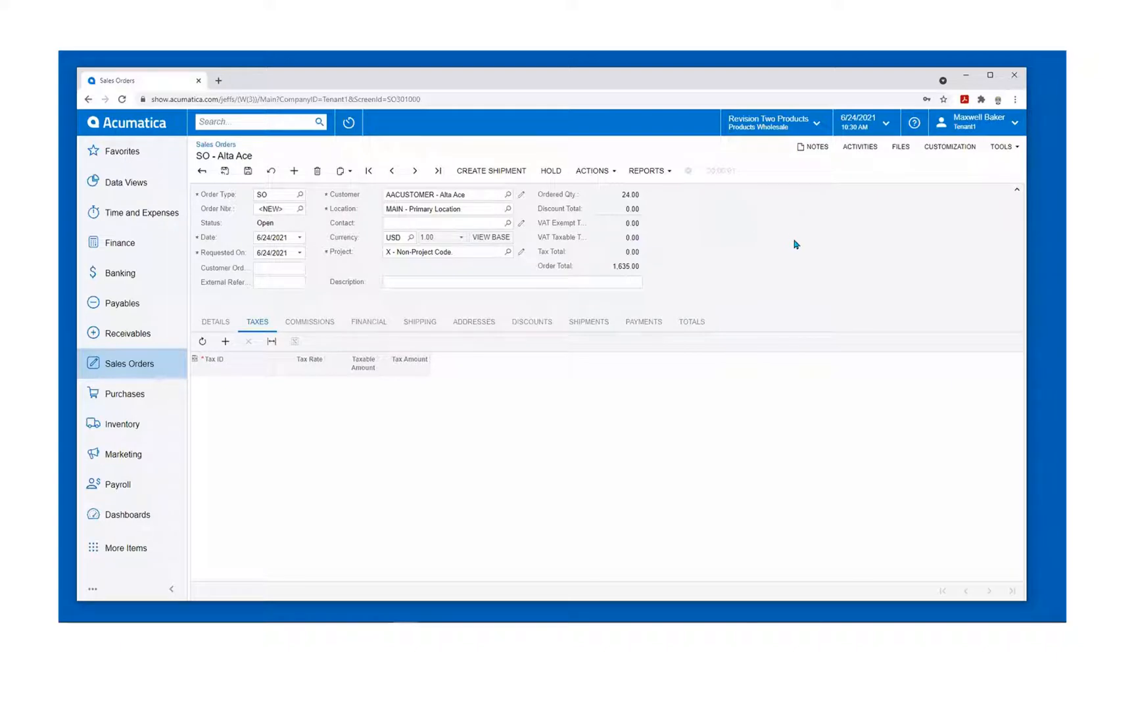
{"action": "left_click", "coordinate": [508, 172]}
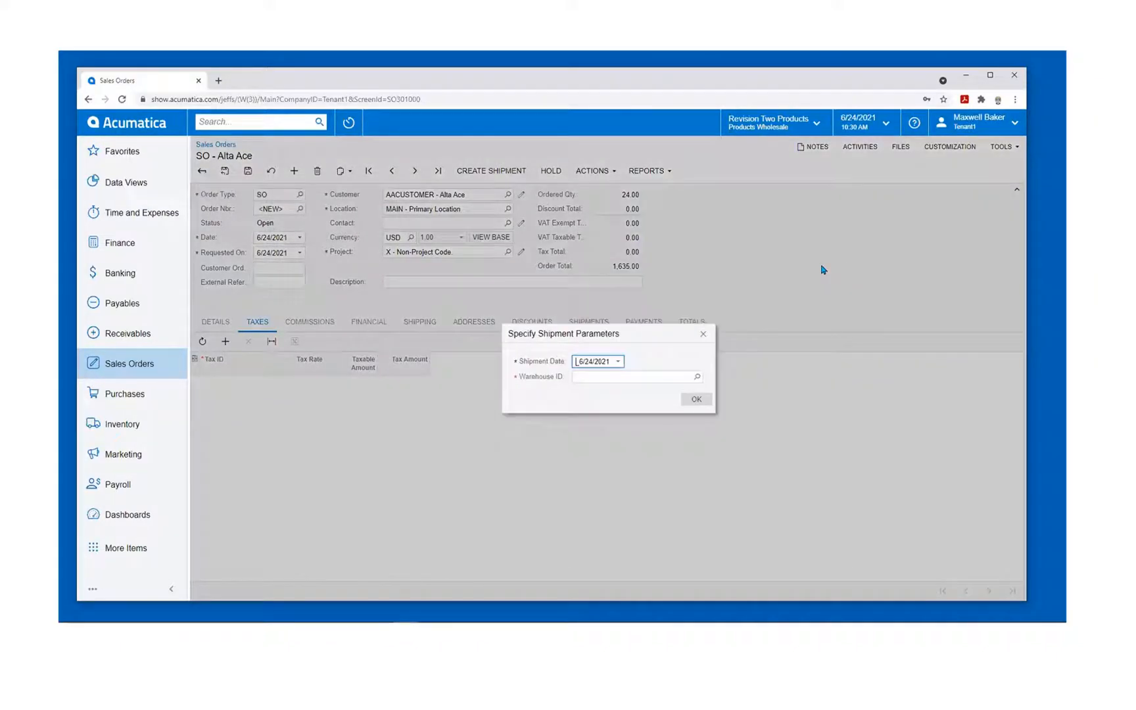
{"action": "left_click", "coordinate": [704, 335]}
- Remove the three tee shirt lines from the order and create a shipment dated 6/24/2021 from the WHOLESALE warehouse
{"action": "left_click", "coordinate": [217, 322]}
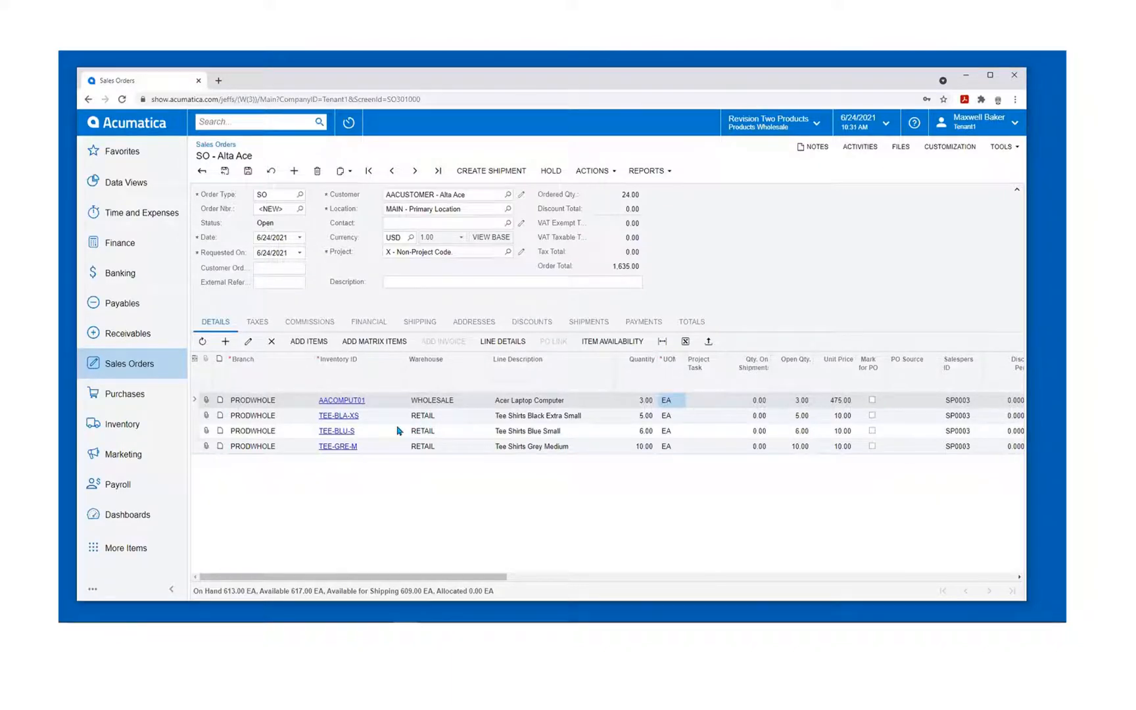
{"action": "left_click", "coordinate": [282, 416]}
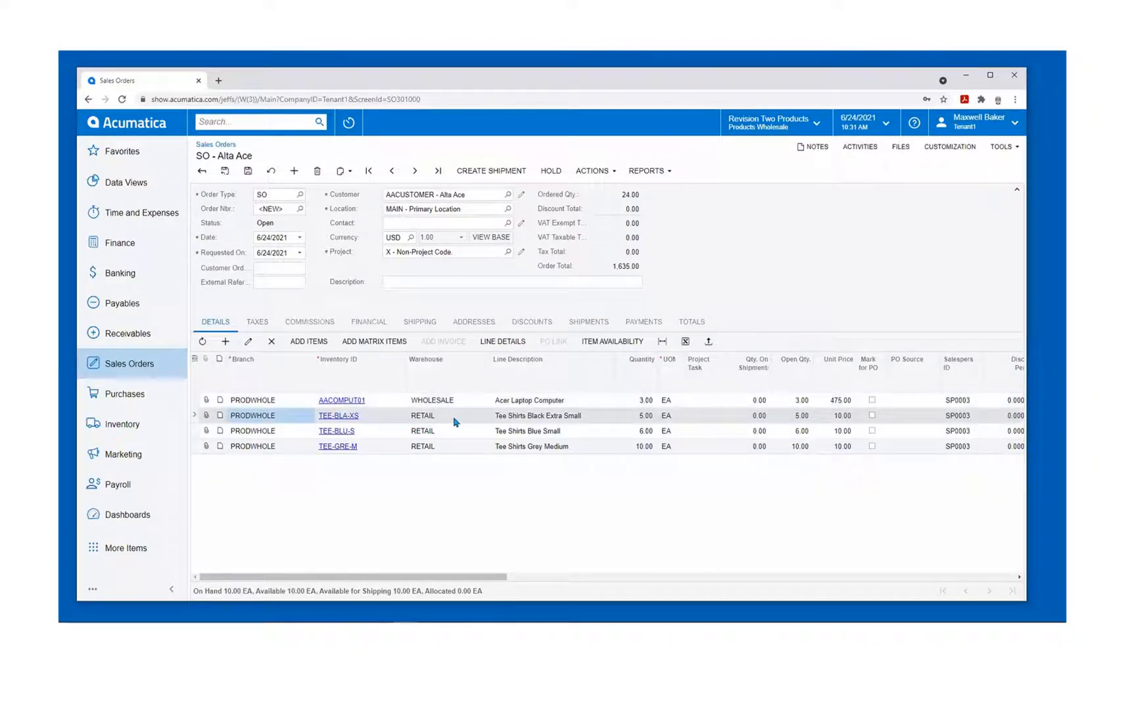
{"action": "left_click", "coordinate": [271, 341]}
{"action": "left_click", "coordinate": [272, 341]}
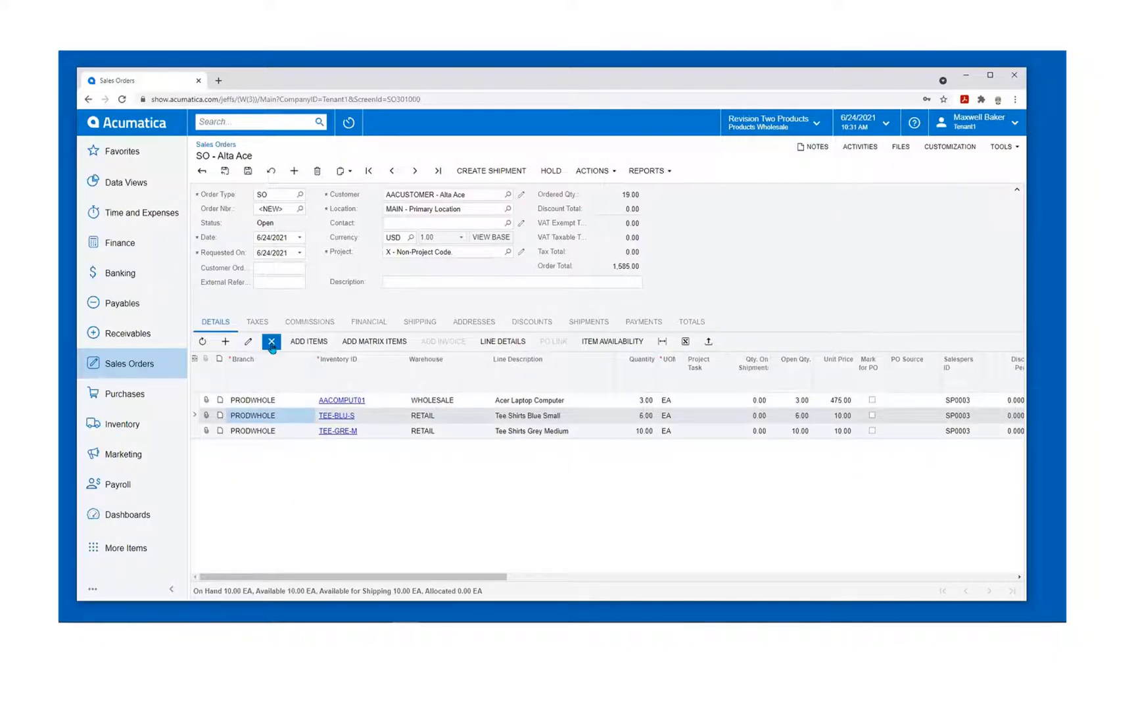
{"action": "left_click", "coordinate": [272, 341]}
{"action": "left_click", "coordinate": [500, 172]}
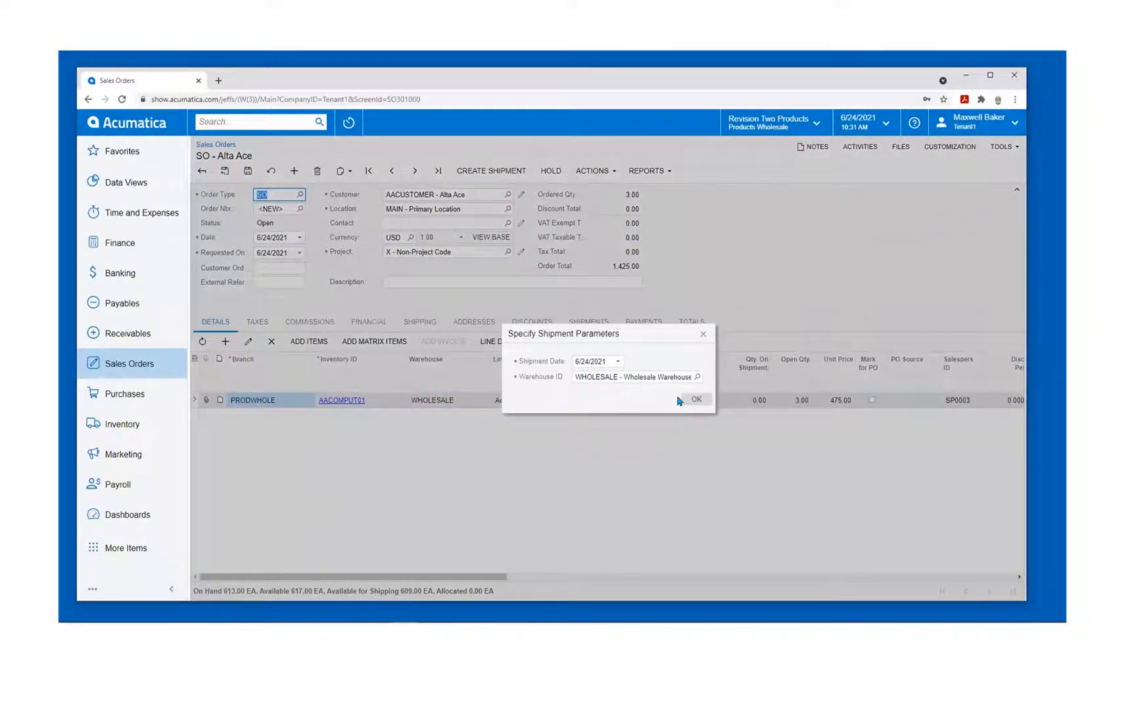
{"action": "left_click", "coordinate": [694, 400]}
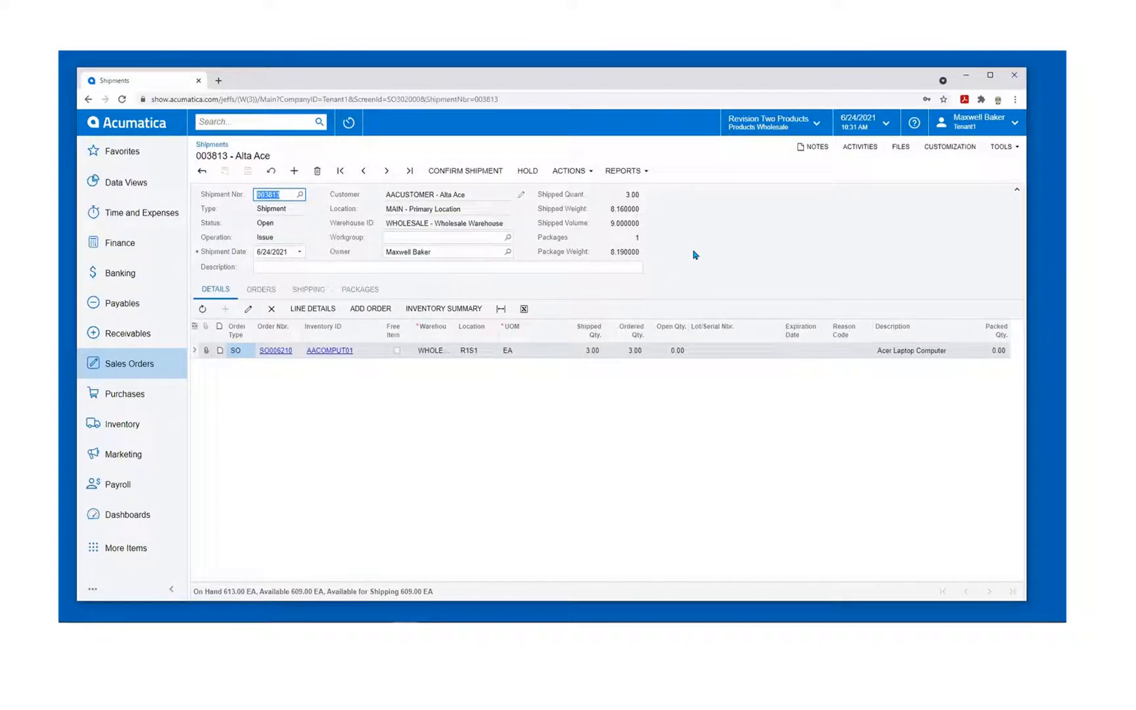
- Shop for carrier rates on the shipment and select FEDEXGROUND as its shipping method
{"action": "left_click", "coordinate": [311, 289]}
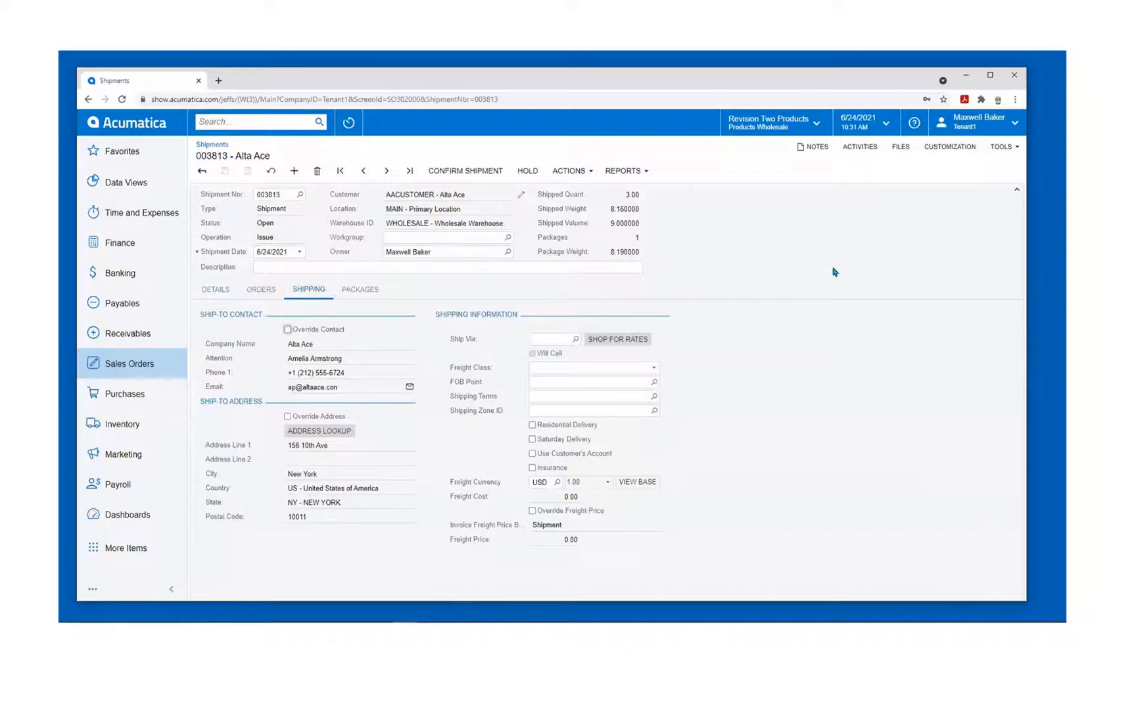
{"action": "left_click", "coordinate": [617, 339]}
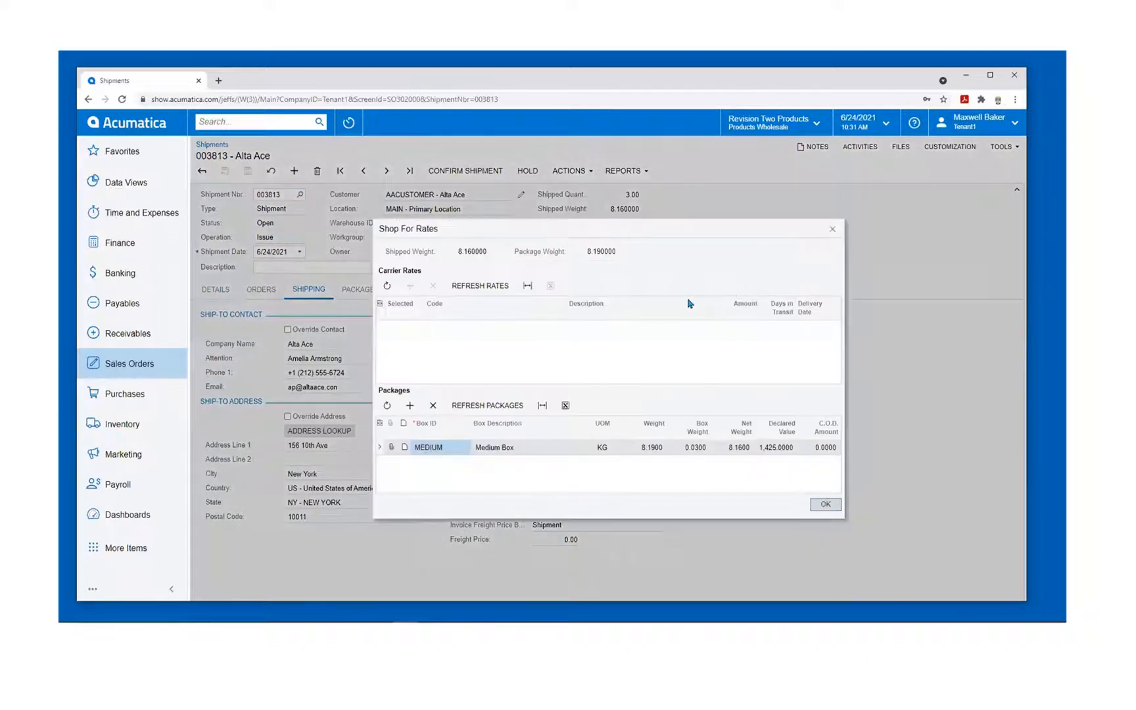
{"action": "left_click", "coordinate": [471, 286]}
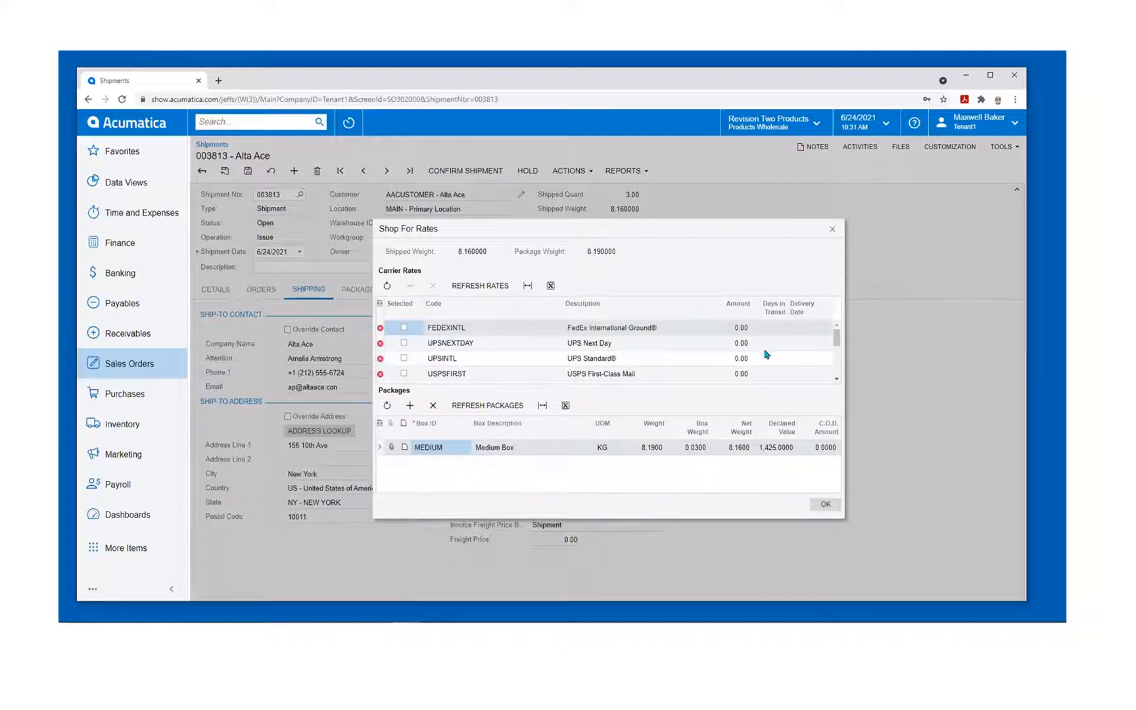
{"action": "left_click_drag", "start_coordinate": [836, 347], "coordinate": [831, 367]}
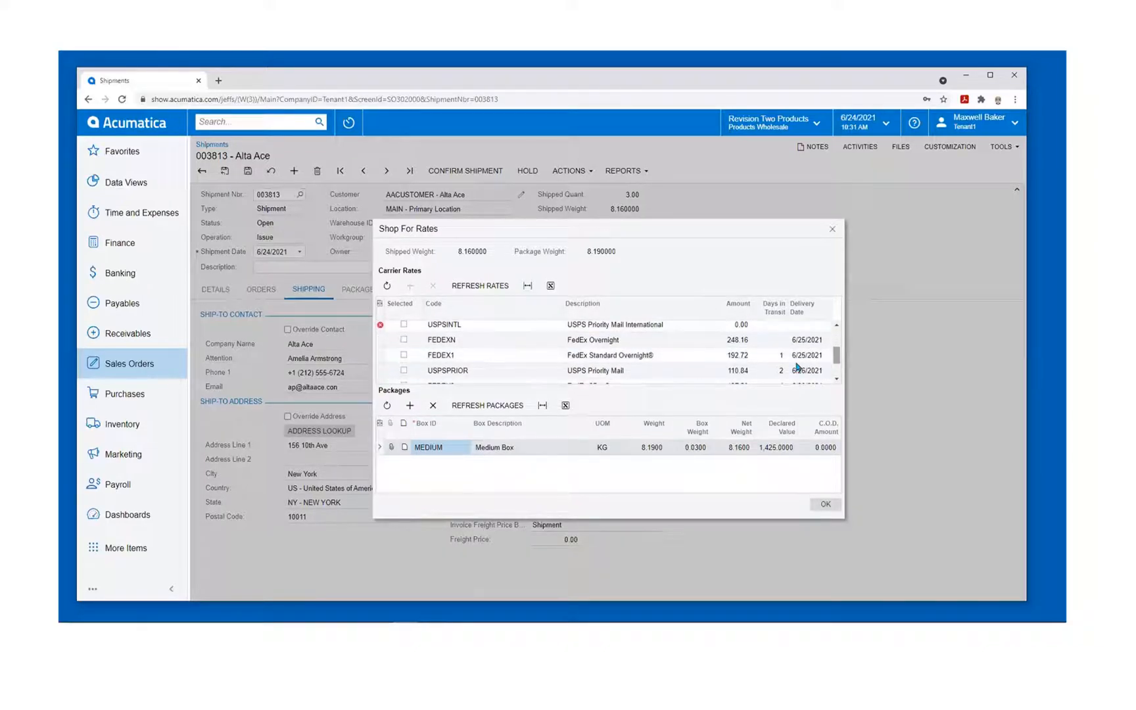
{"action": "left_click", "coordinate": [665, 358]}
{"action": "left_click_drag", "start_coordinate": [838, 363], "coordinate": [839, 374]}
{"action": "left_click", "coordinate": [617, 377]}
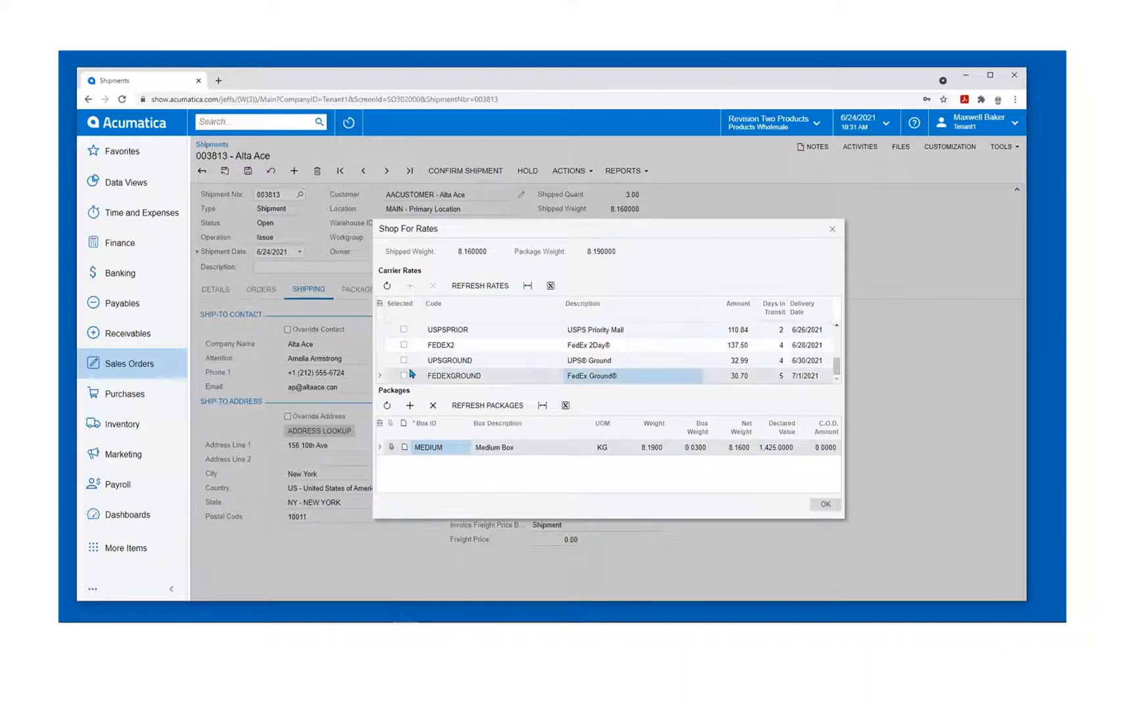
{"action": "left_click", "coordinate": [404, 376]}
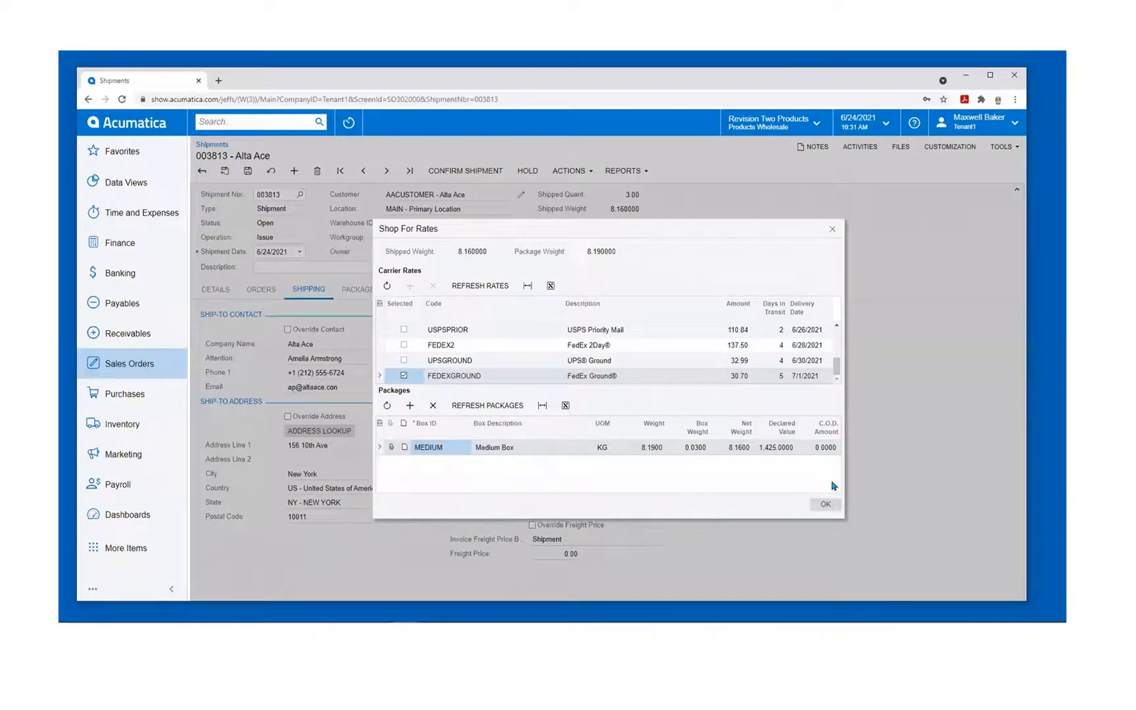
{"action": "left_click", "coordinate": [825, 503]}
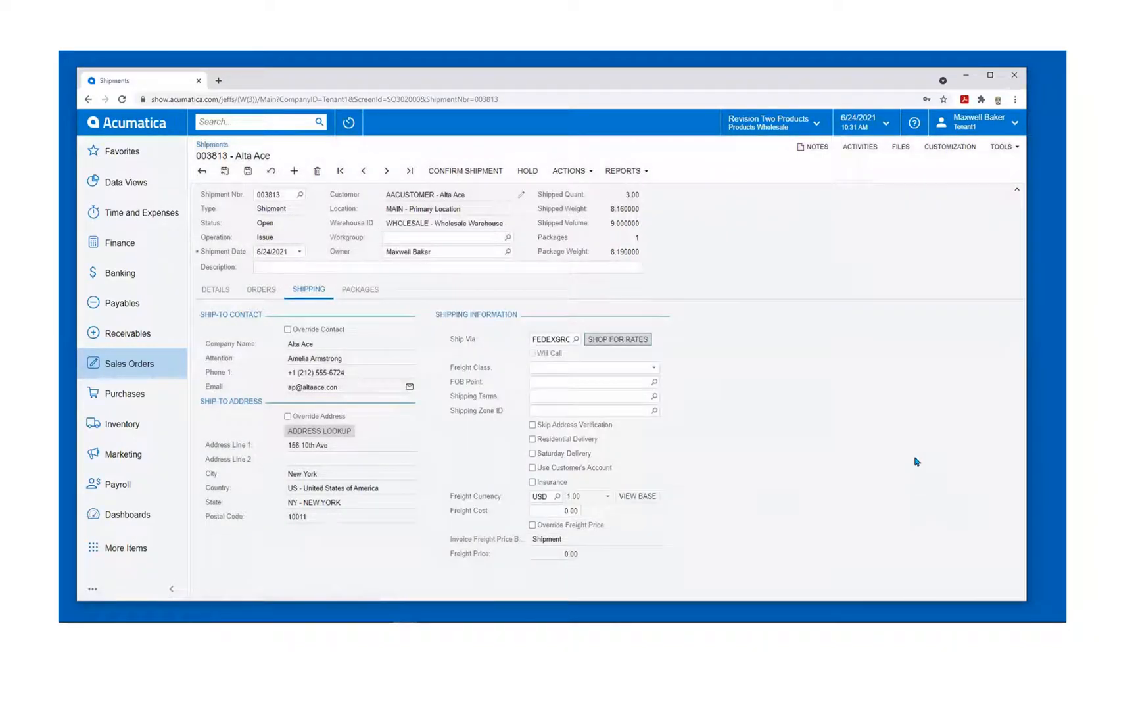
- Confirm the shipment, view the shipping label file attached to its MEDIUM package, and close it
{"action": "left_click", "coordinate": [360, 290]}
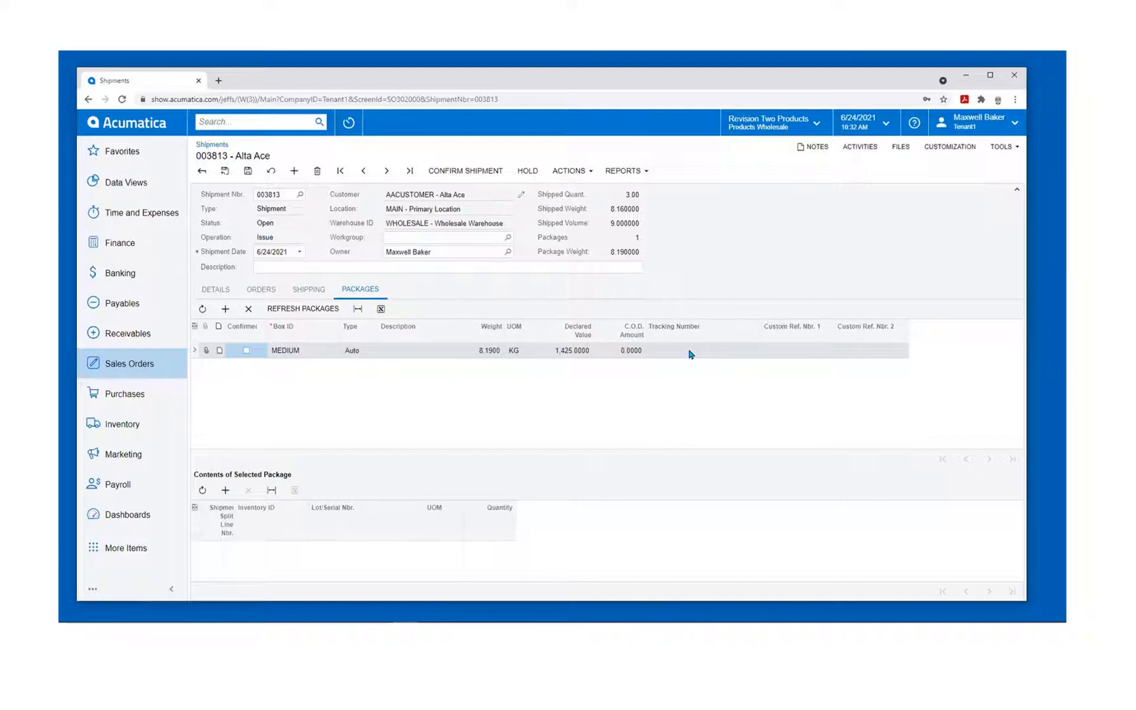
{"action": "left_click", "coordinate": [485, 174]}
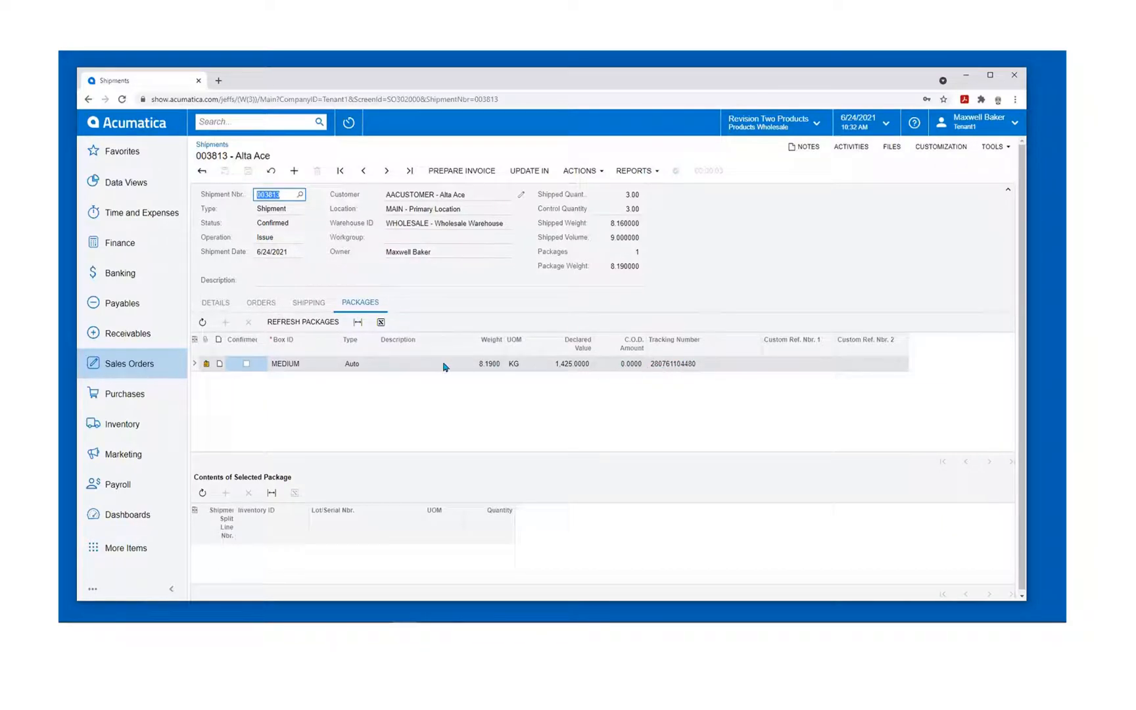
{"action": "left_click", "coordinate": [206, 364]}
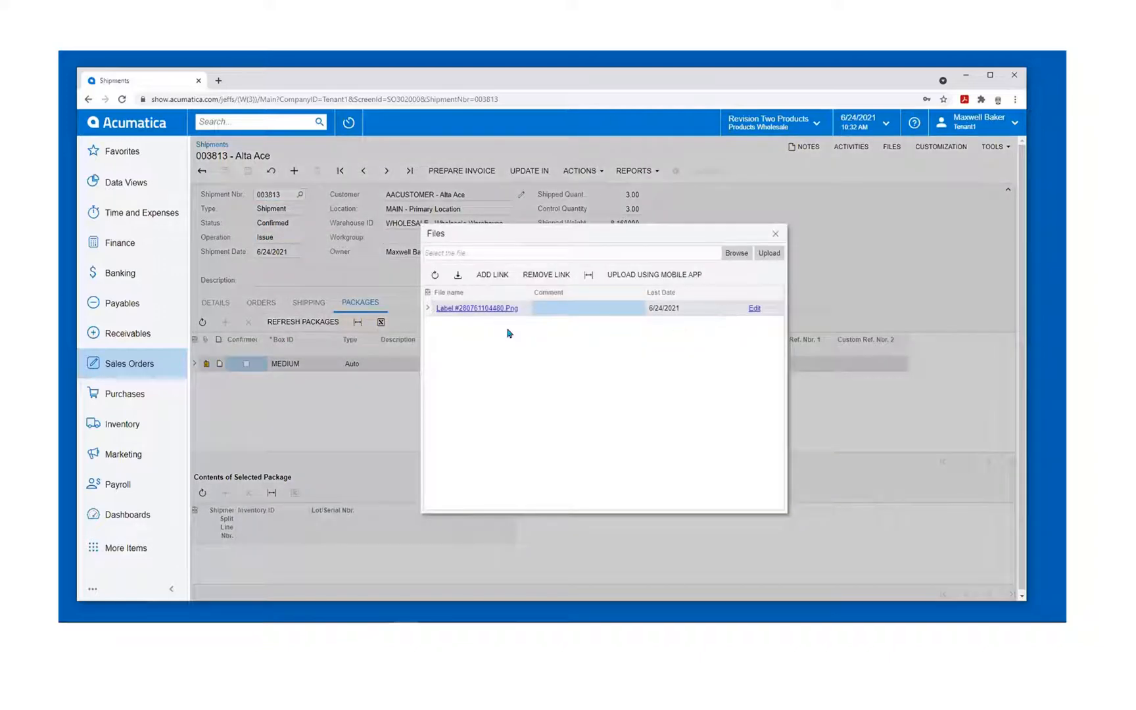
{"action": "left_click", "coordinate": [463, 312]}
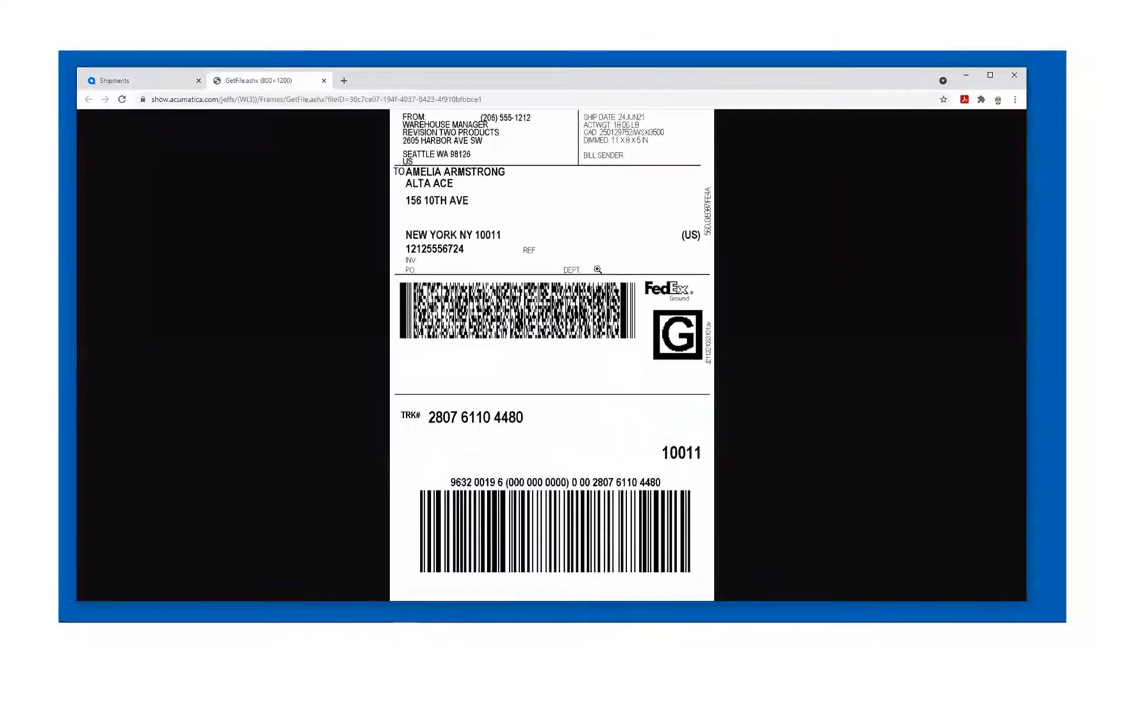
{"action": "left_click", "coordinate": [324, 80]}
{"action": "left_click", "coordinate": [776, 235]}
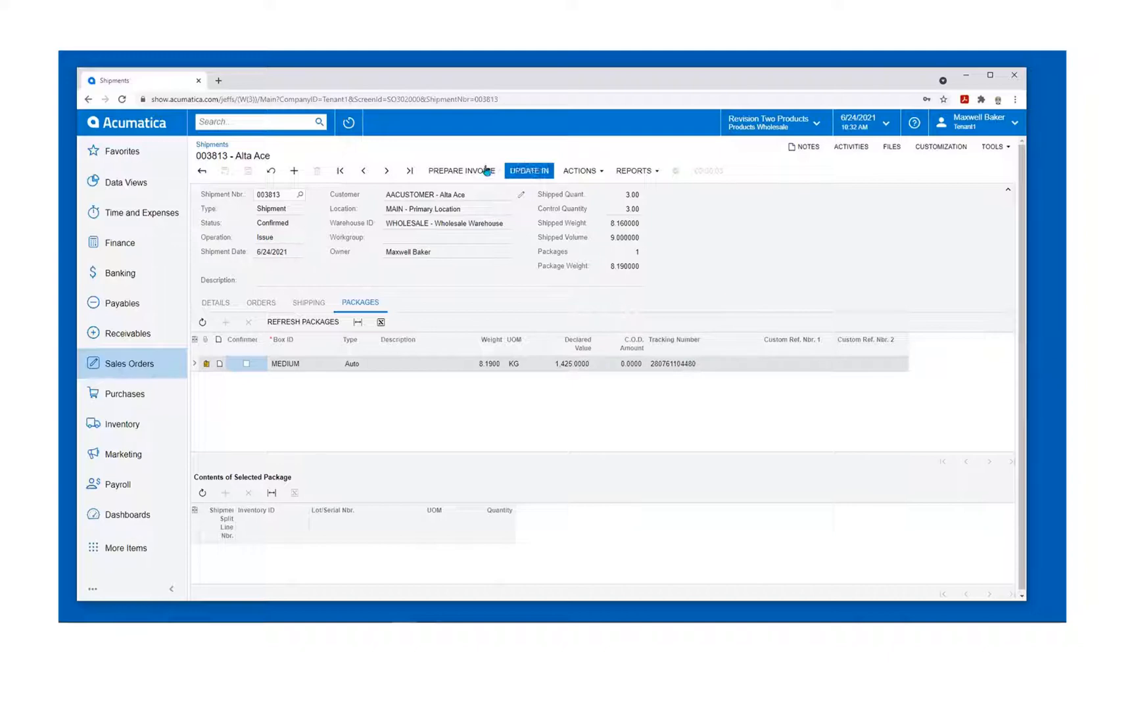
- Prepare the invoice for the confirmed shipment and release it
{"action": "left_click", "coordinate": [462, 169]}
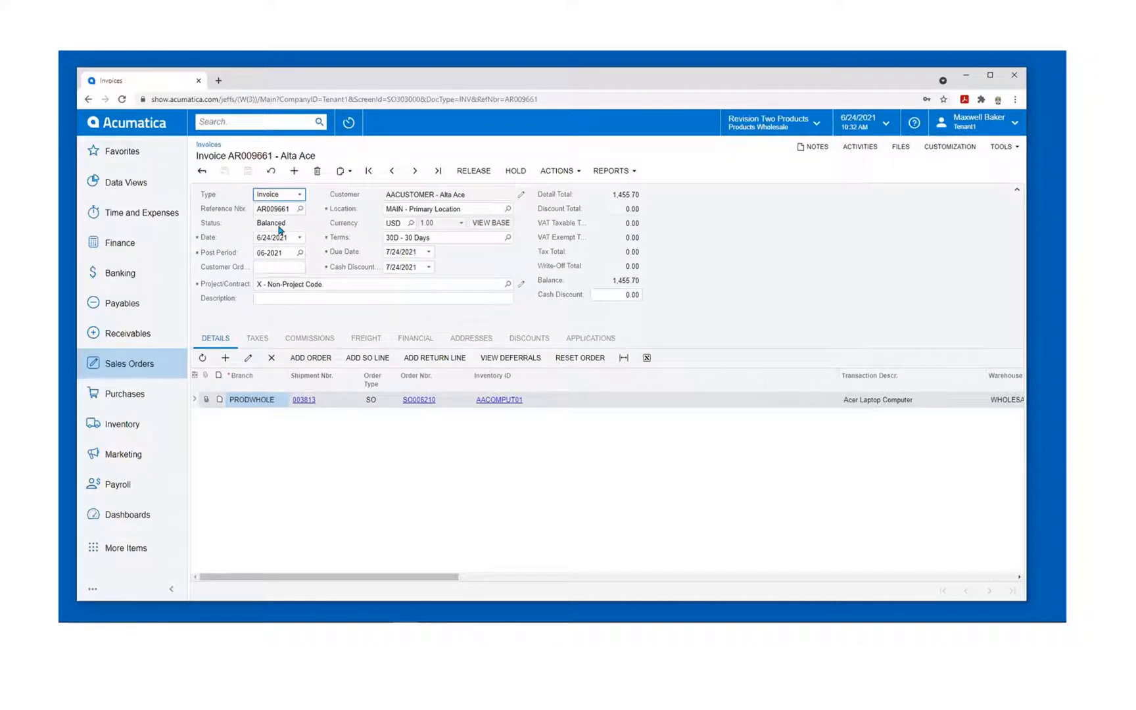
{"action": "left_click", "coordinate": [474, 171]}
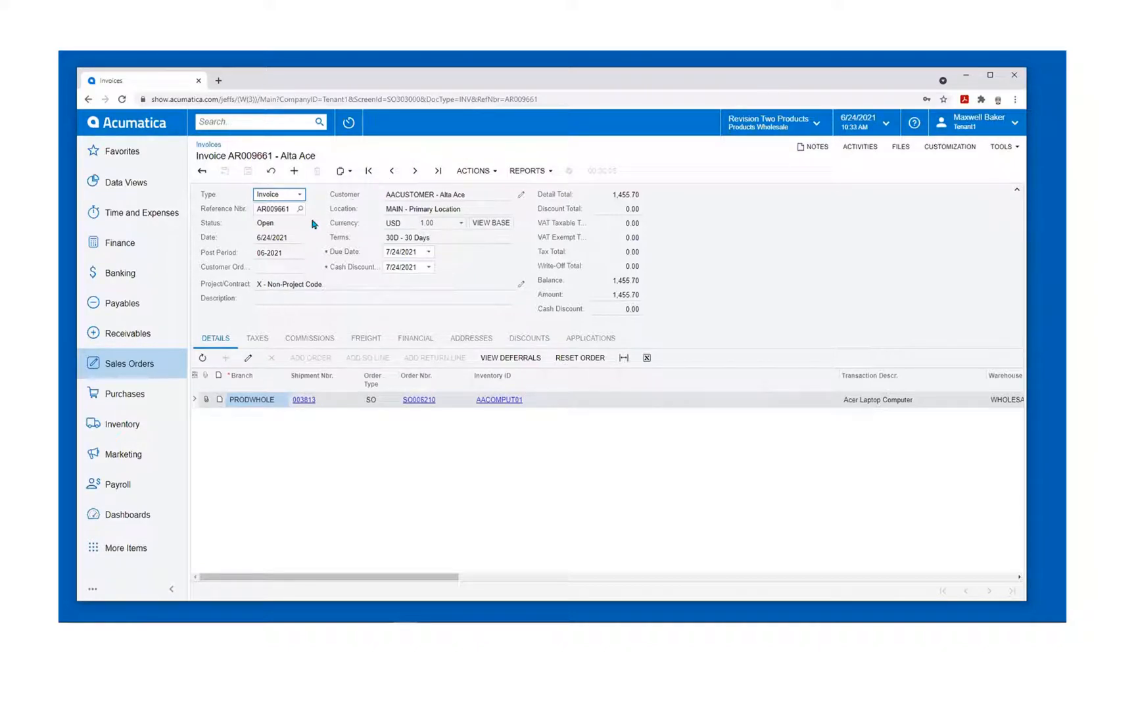
- Open the printable version of the released invoice and email it to the customer
{"action": "left_click", "coordinate": [525, 172]}
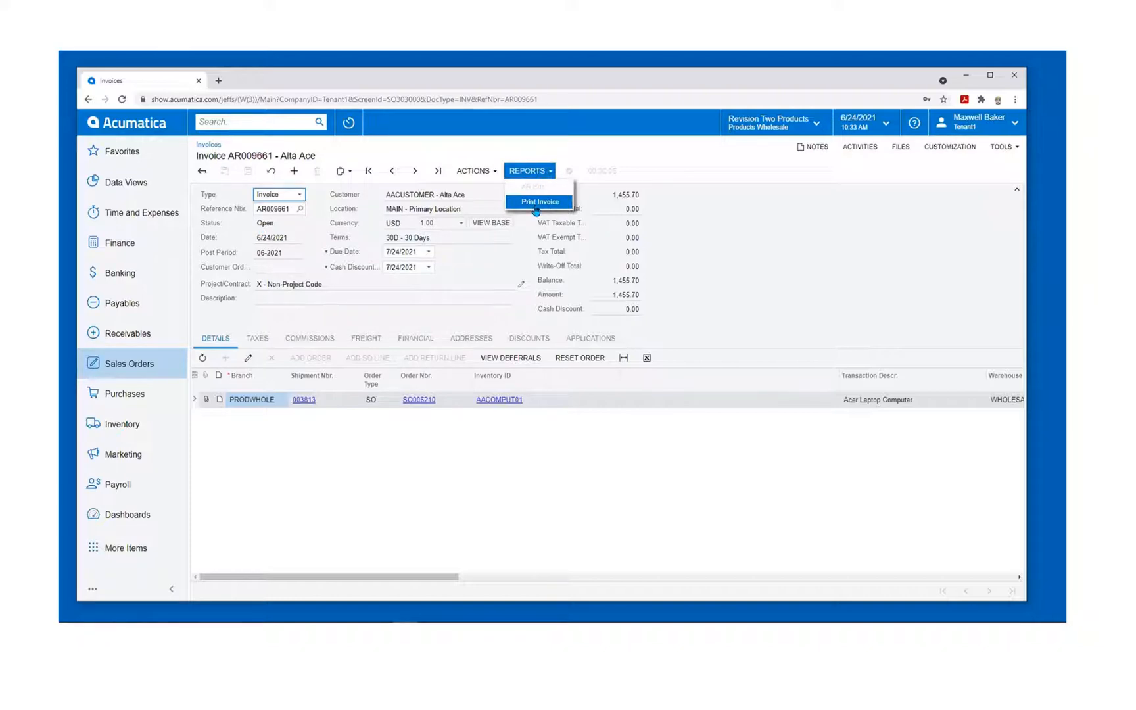
{"action": "left_click", "coordinate": [498, 172]}
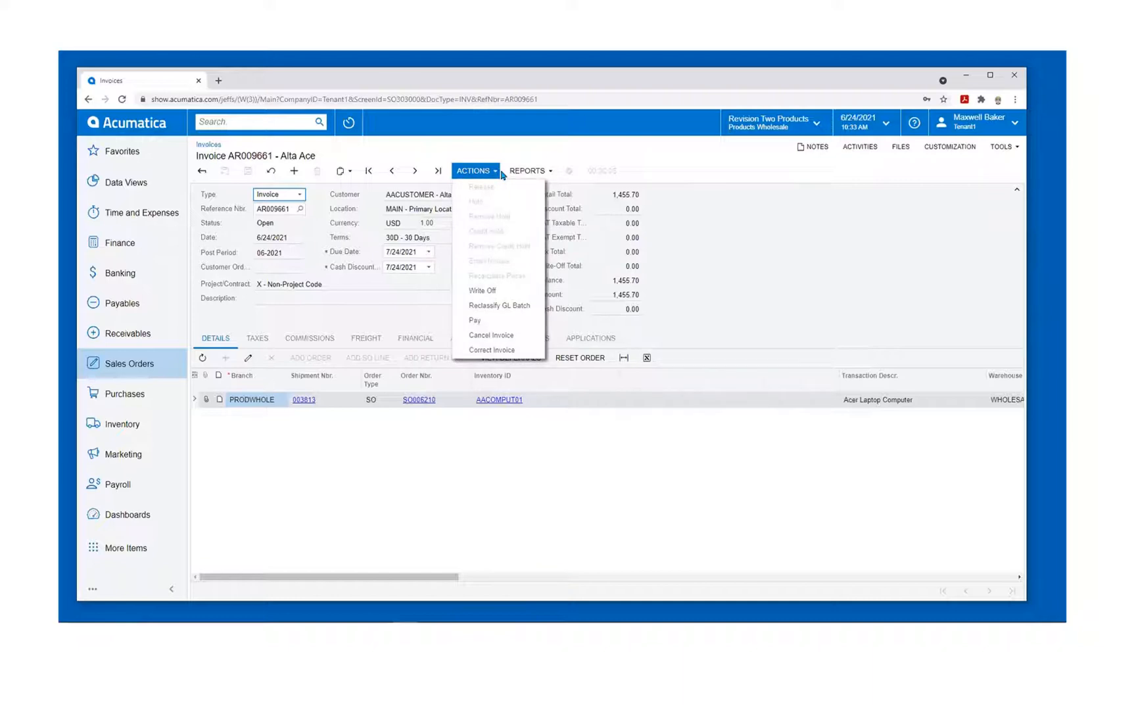
{"action": "left_click", "coordinate": [519, 171]}
{"action": "left_click", "coordinate": [539, 202]}
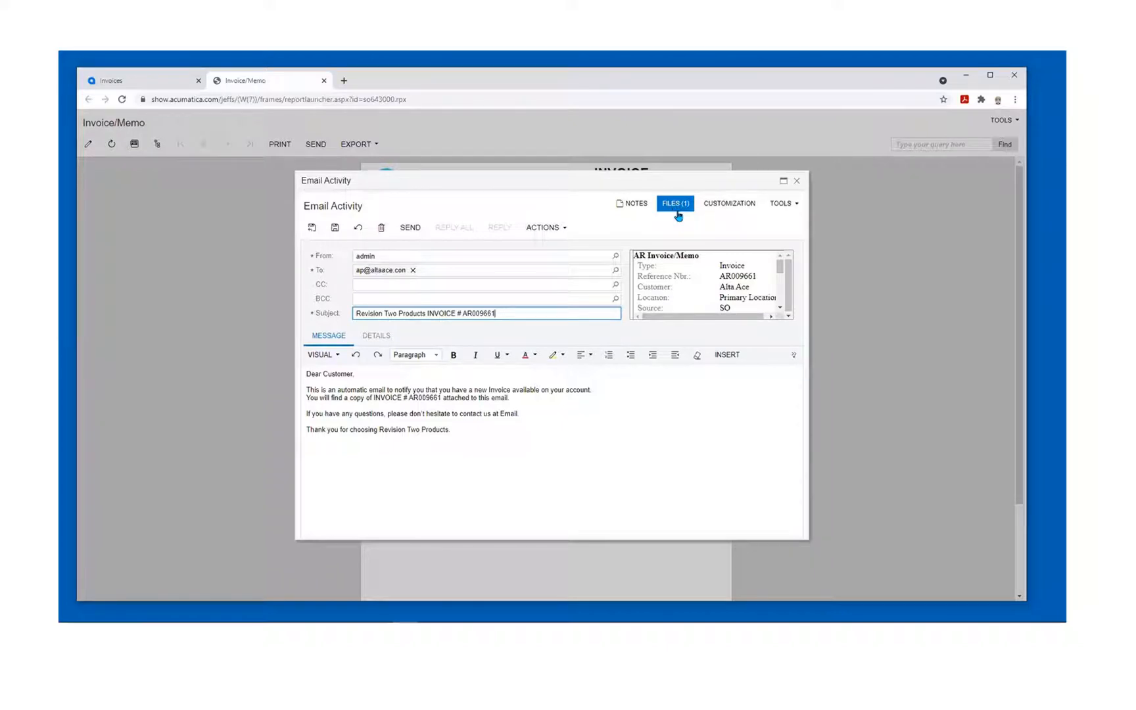
{"action": "key", "text": "ctrl+a"}
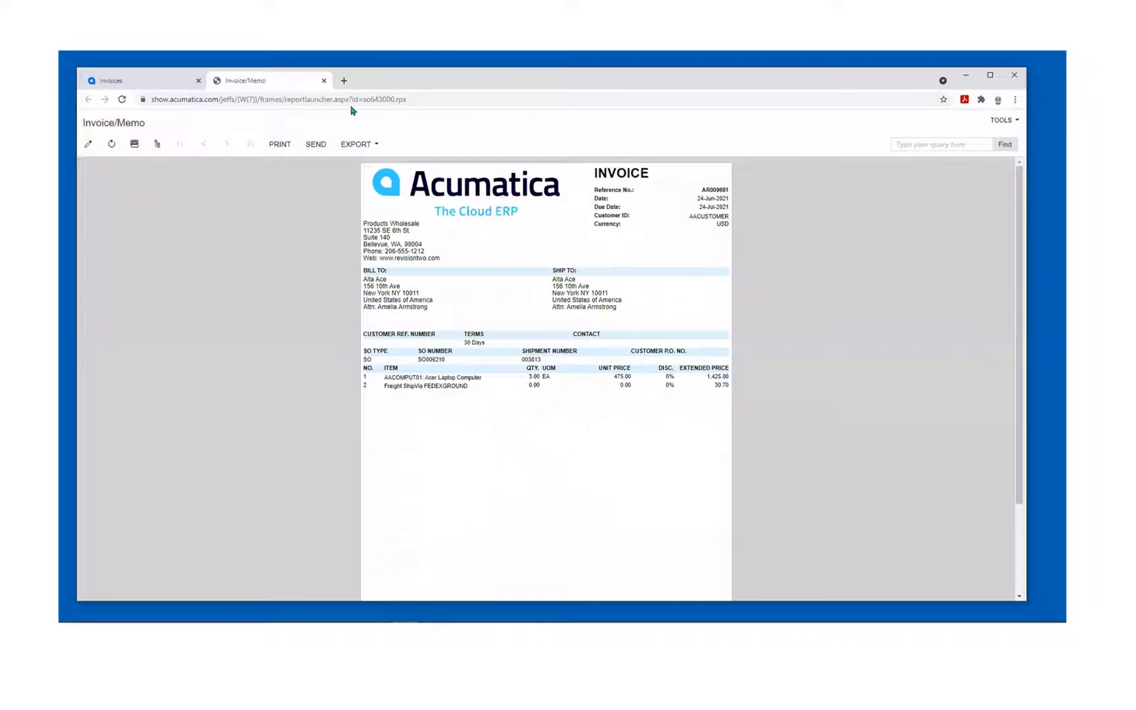
{"action": "left_click", "coordinate": [324, 82]}
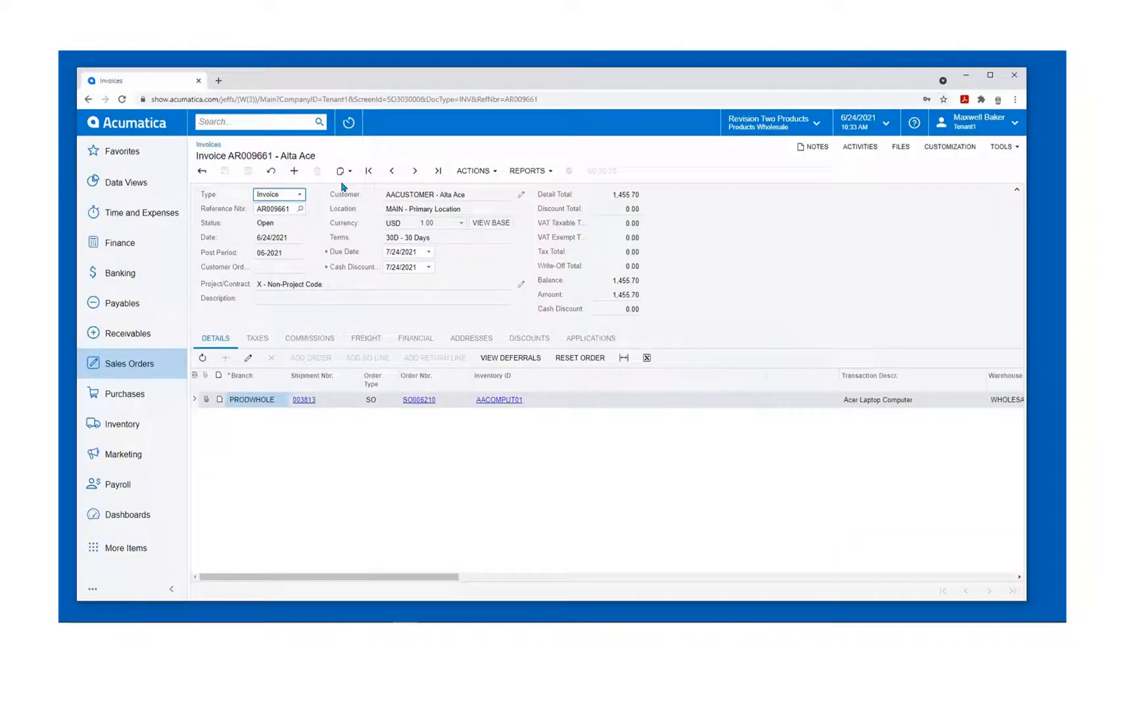
- View the newest invoice email in the Alta Ace customer record's activities, and close both the email and the record
{"action": "left_click", "coordinate": [493, 174]}
{"action": "left_click", "coordinate": [706, 241]}
{"action": "left_click", "coordinate": [521, 195]}
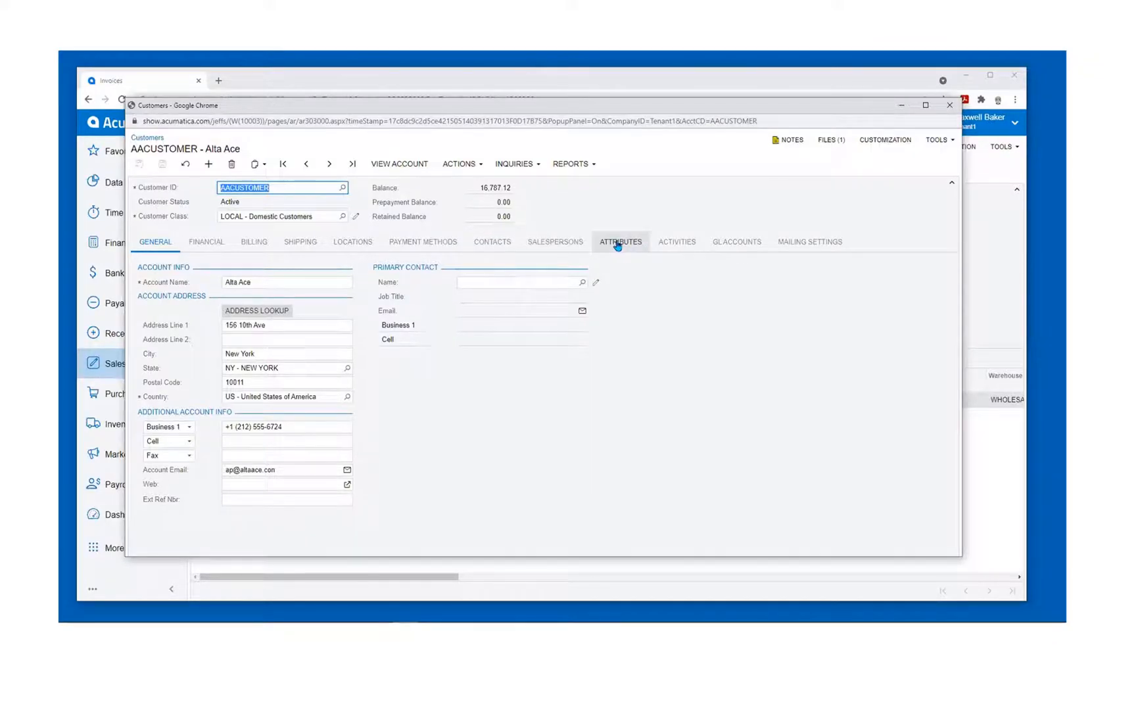
{"action": "left_click", "coordinate": [666, 242]}
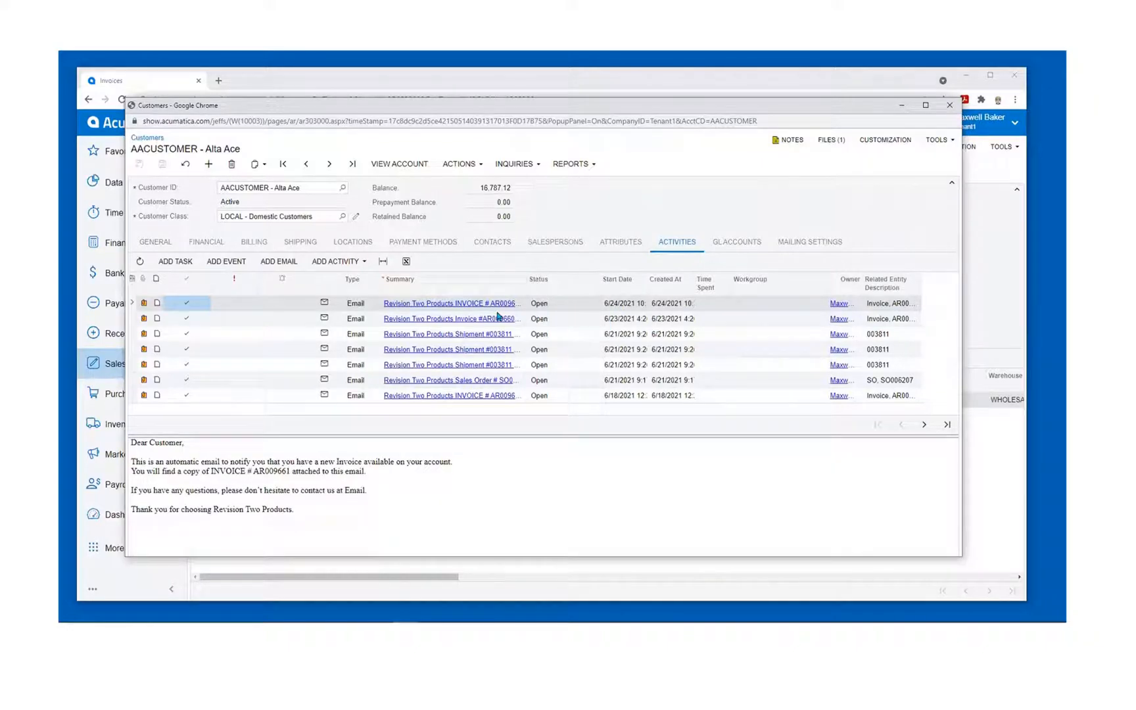
{"action": "left_click", "coordinate": [474, 305]}
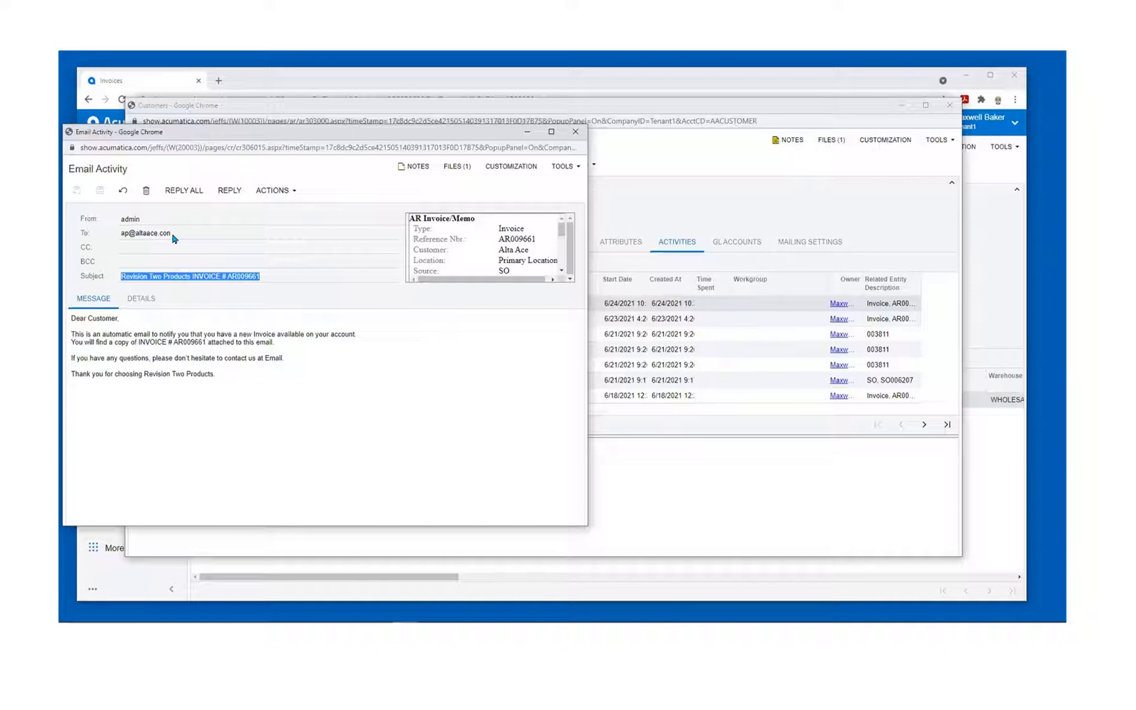
{"action": "left_click", "coordinate": [576, 132]}
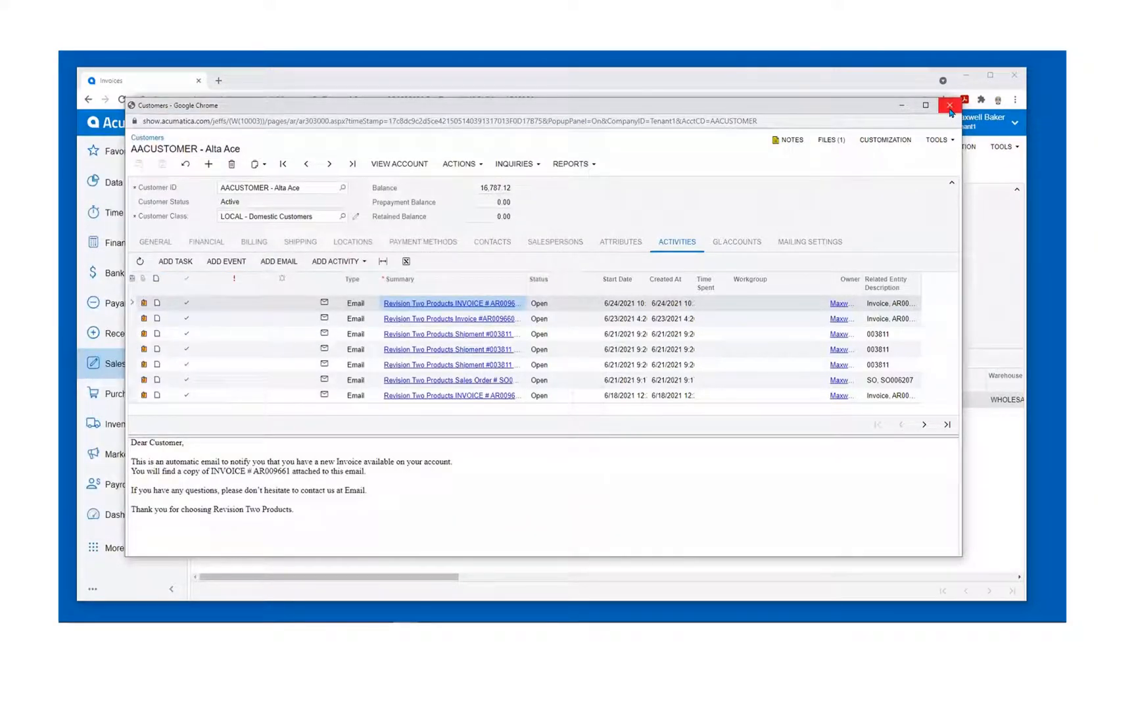
{"action": "left_click", "coordinate": [949, 106]}
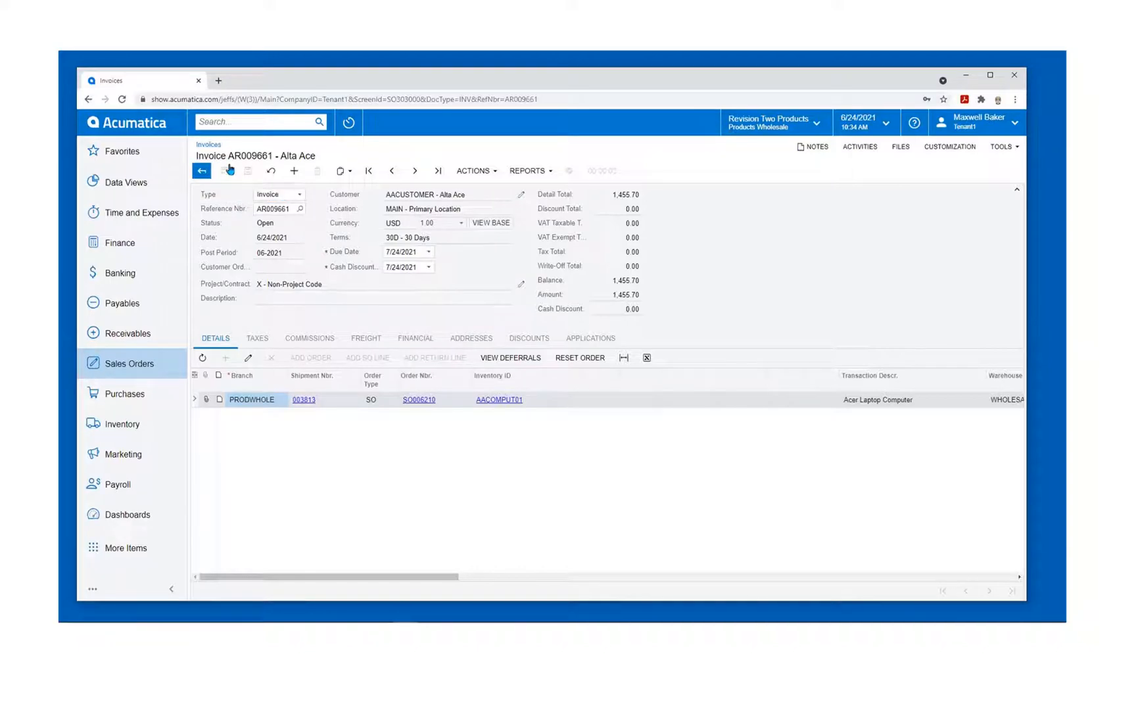
- View the note entry for the invoice record and cancel it without adding a note
{"action": "left_click", "coordinate": [811, 148]}
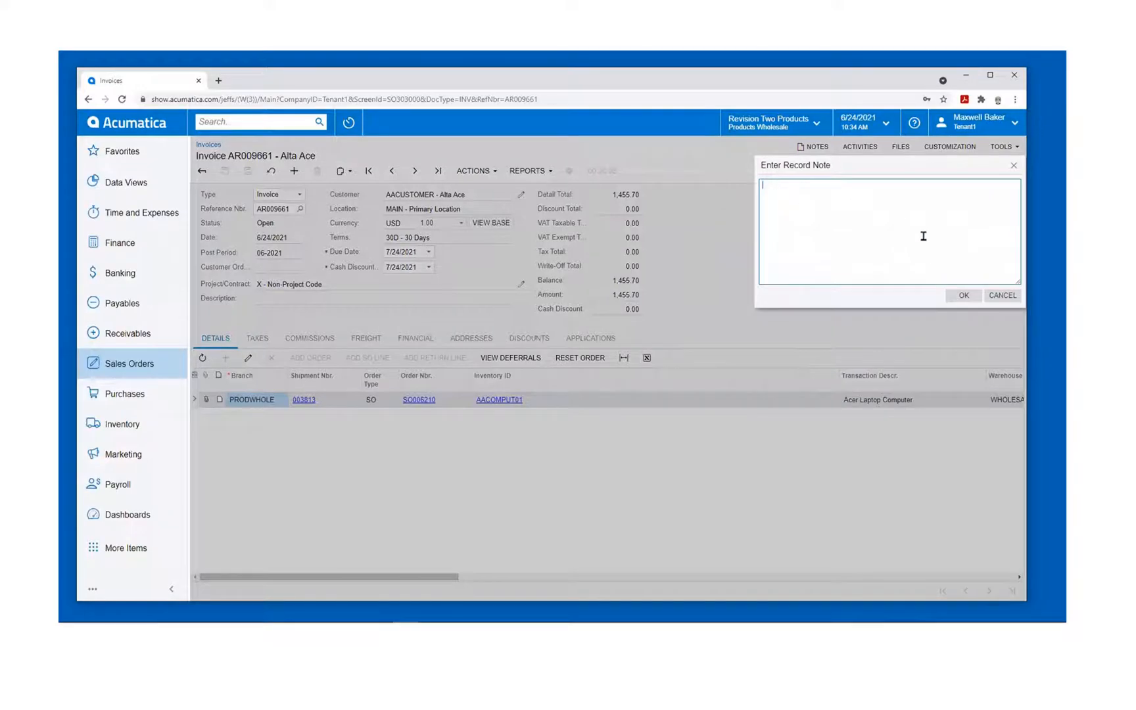
{"action": "left_click", "coordinate": [1001, 295]}
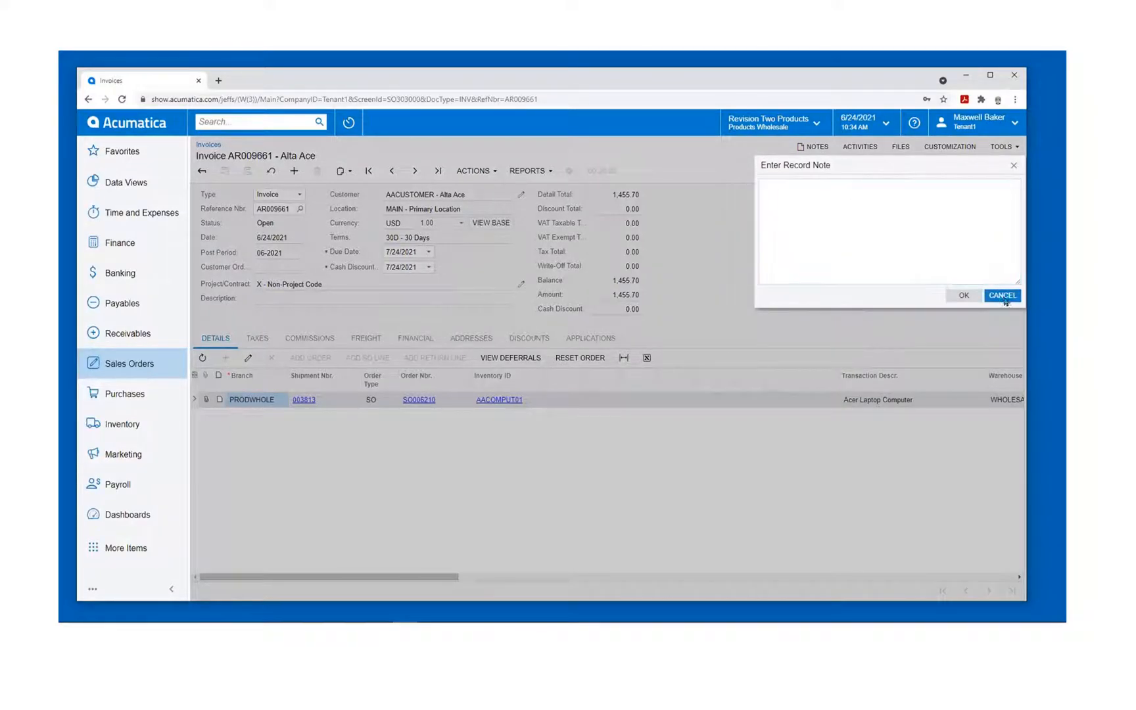
- Attach the file Vendors.xlsx to the Alta Ace invoice record and return to the invoices list
{"action": "left_click", "coordinate": [900, 151]}
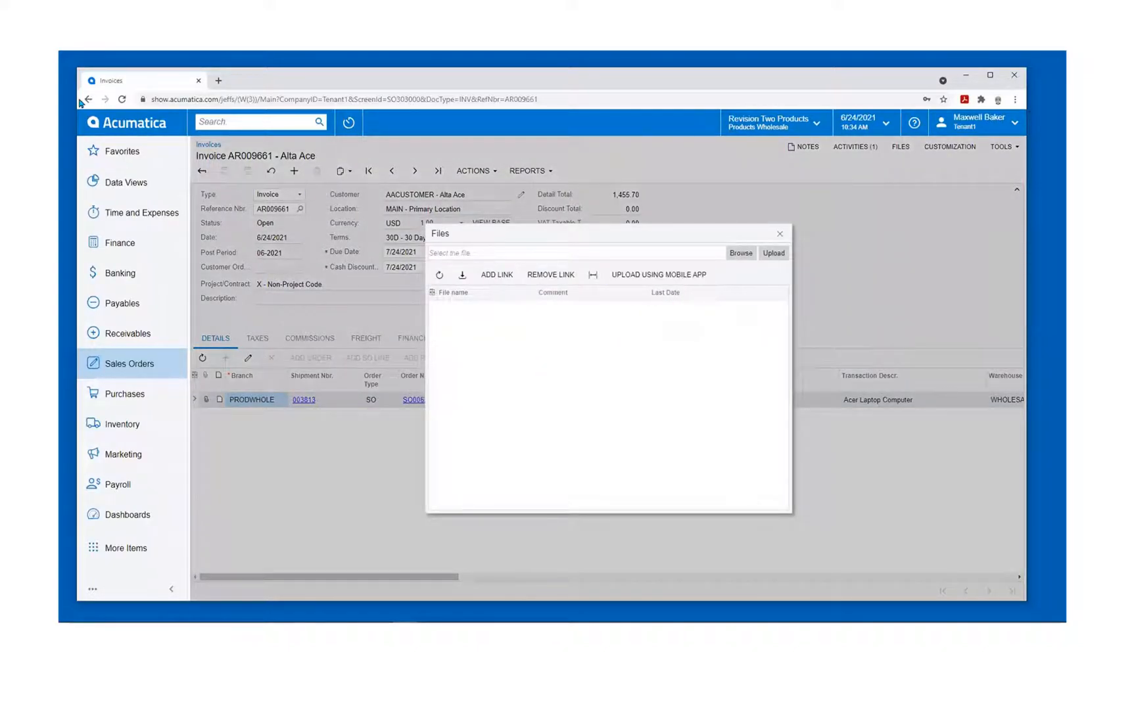
{"action": "left_click_drag", "start_coordinate": [633, 349], "coordinate": [659, 347]}
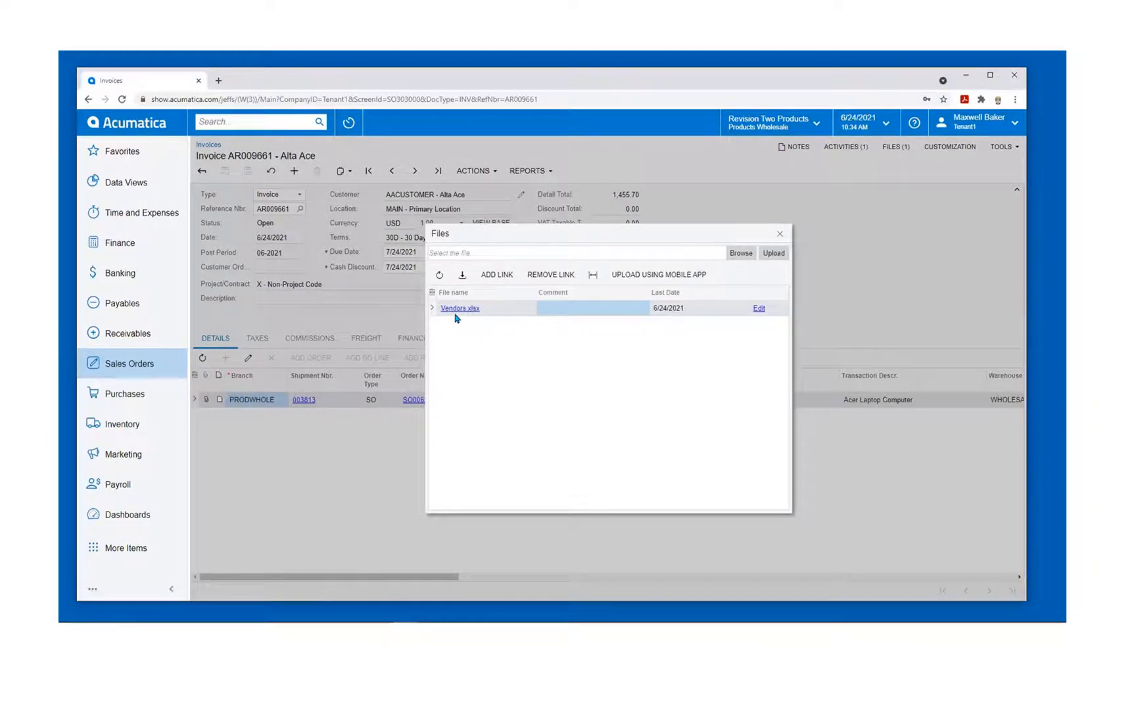
{"action": "left_click", "coordinate": [779, 234]}
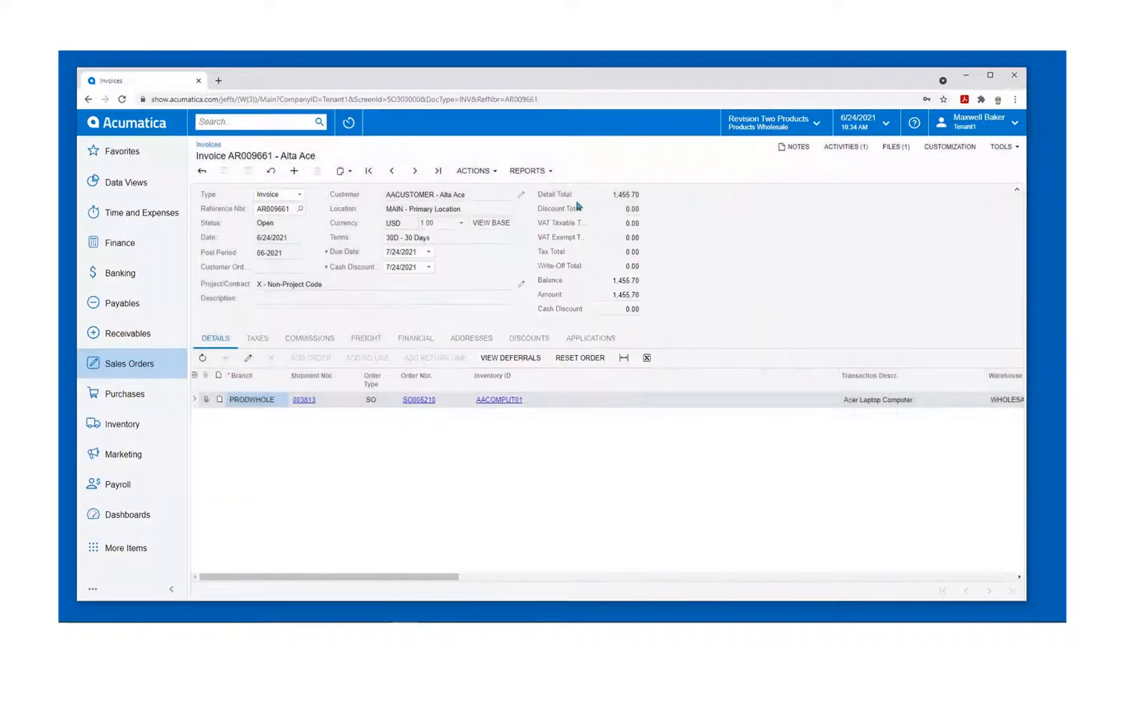
{"action": "left_click", "coordinate": [201, 171]}
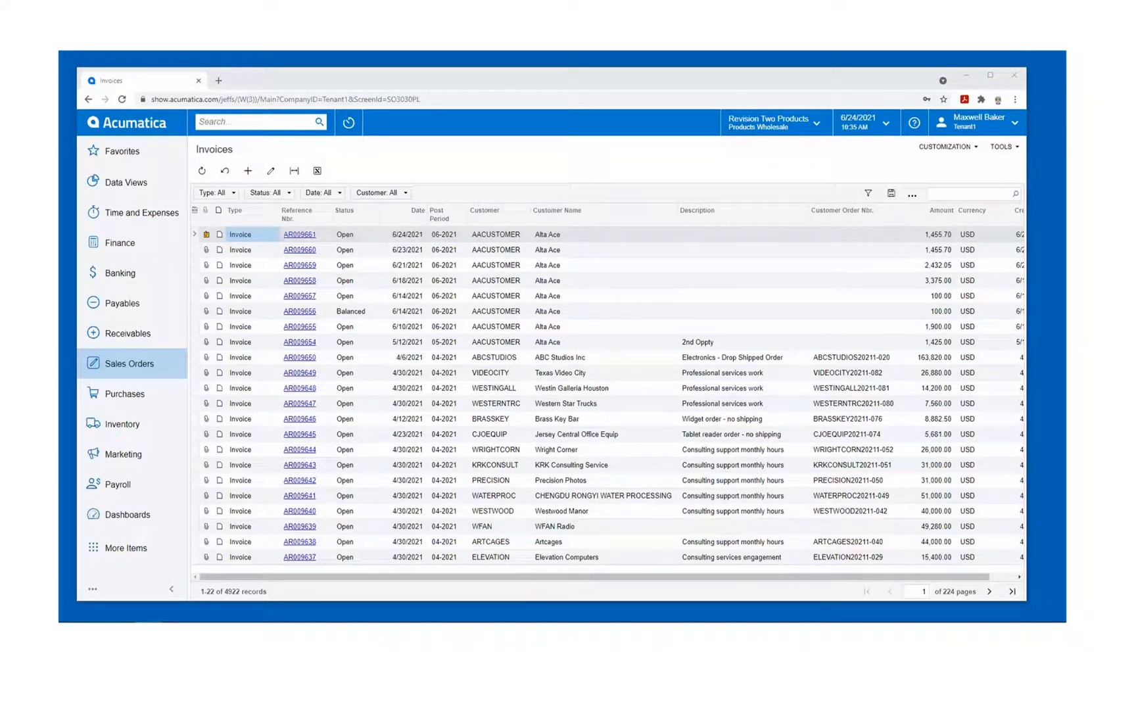
- In Outlook, create an Acumatica contact from the sender of the Invoices email under account AACUSTOMER, and minimize Outlook
{"action": "key", "text": "alt+Tab"}
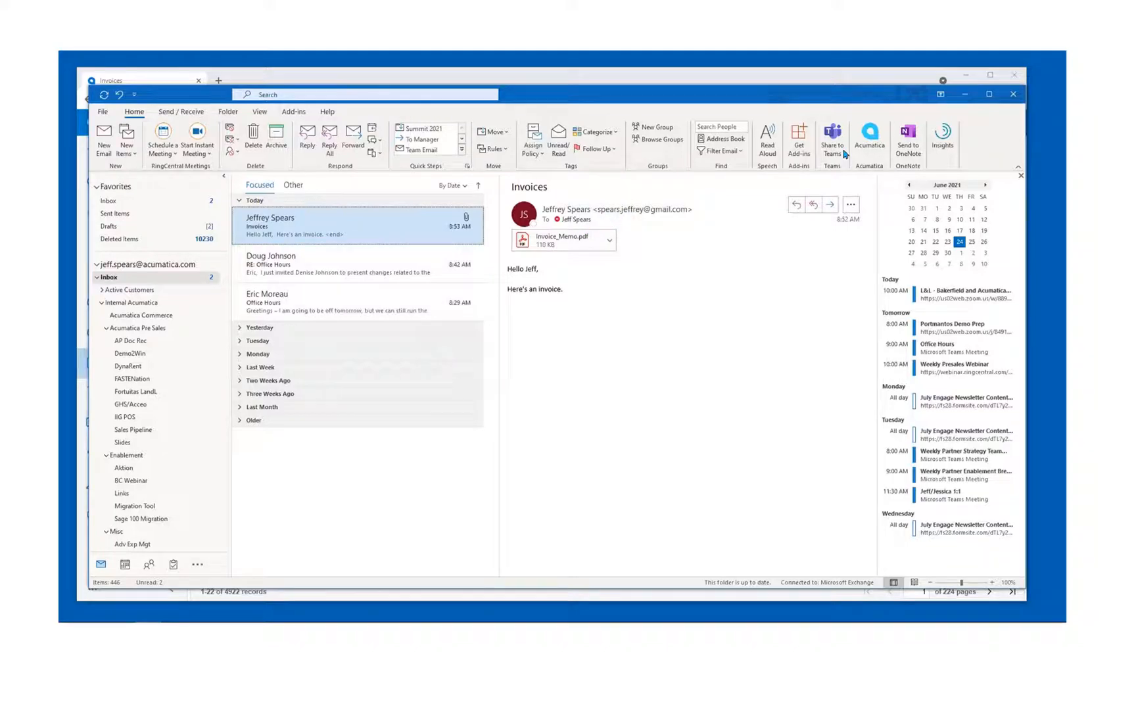
{"action": "left_click", "coordinate": [873, 139]}
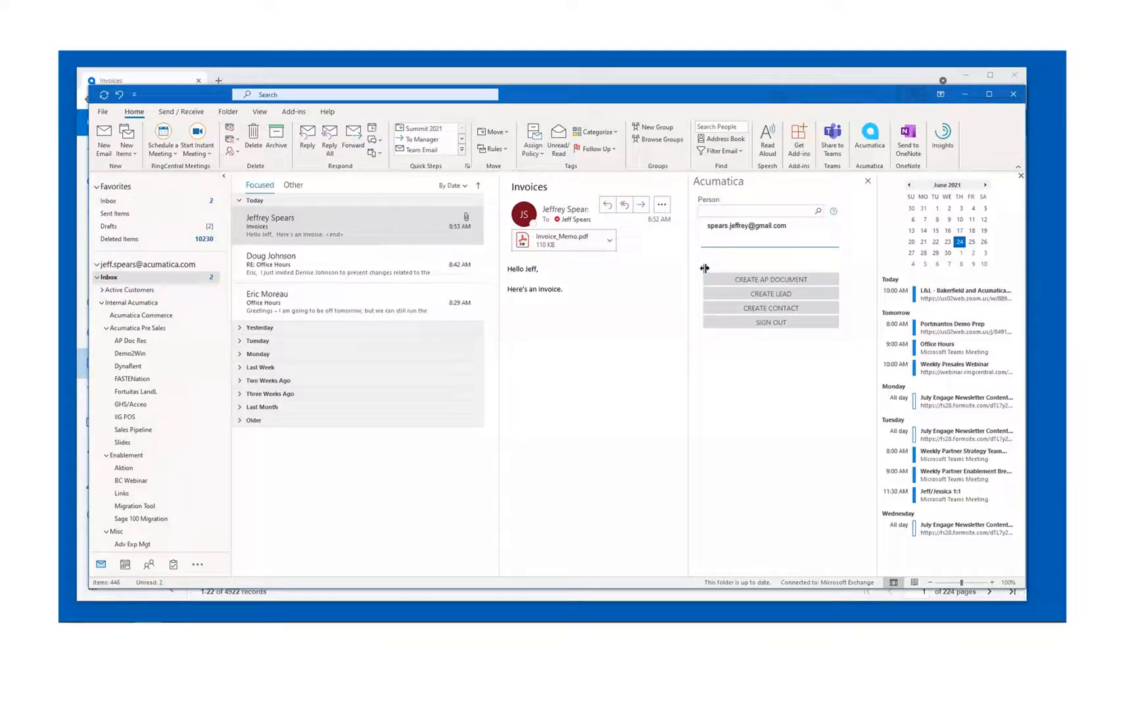
{"action": "left_click", "coordinate": [784, 309]}
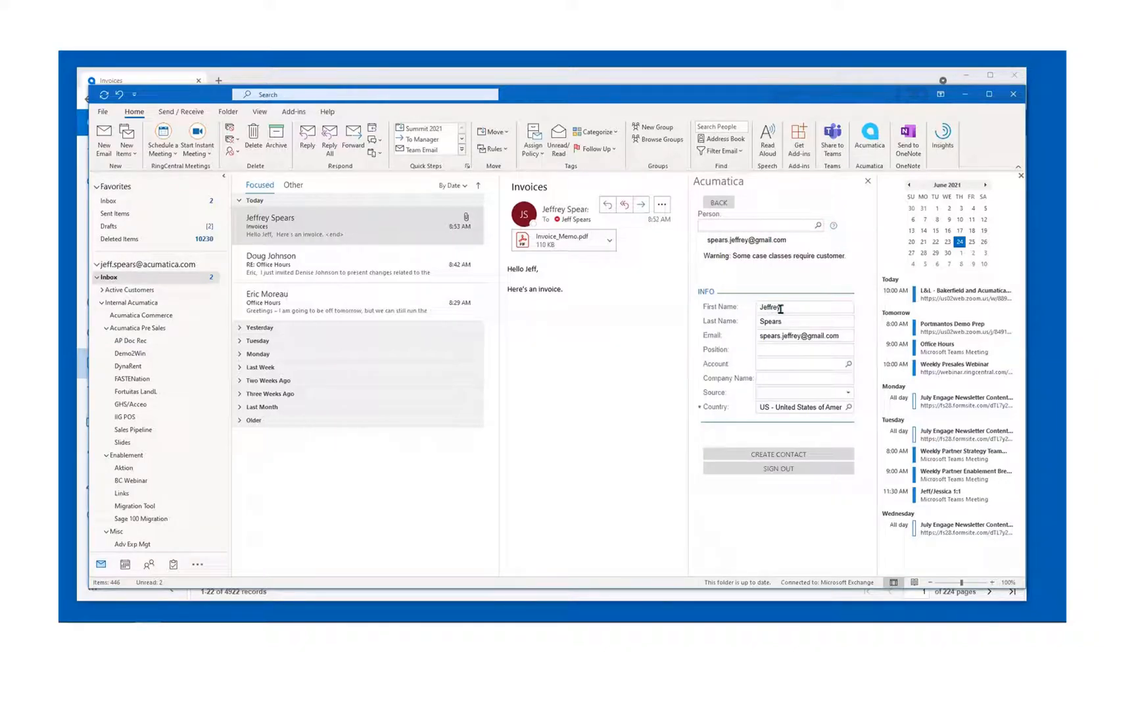
{"action": "left_click", "coordinate": [848, 365]}
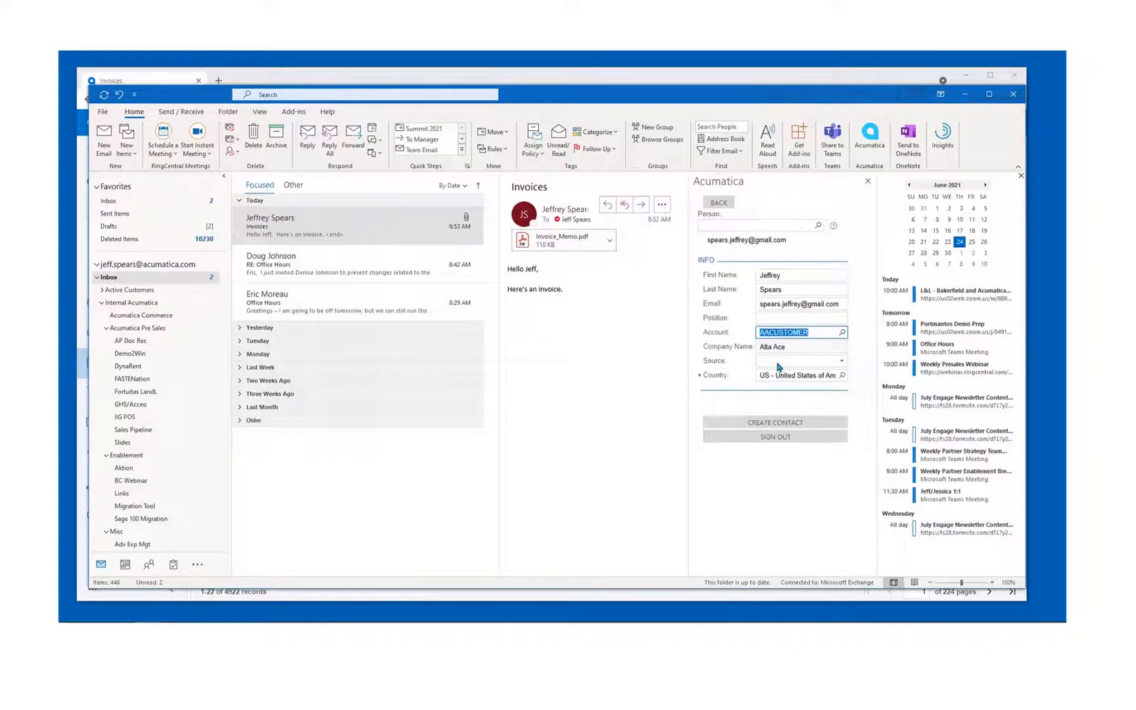
{"action": "left_click", "coordinate": [779, 422]}
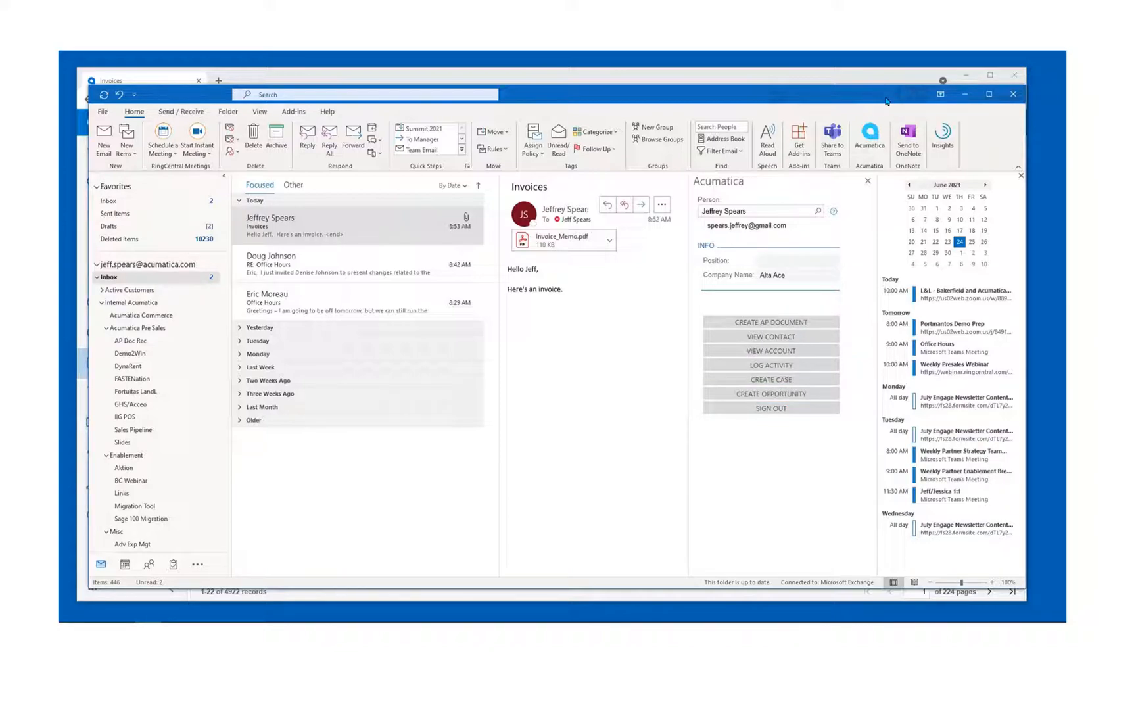
{"action": "left_click", "coordinate": [964, 94]}
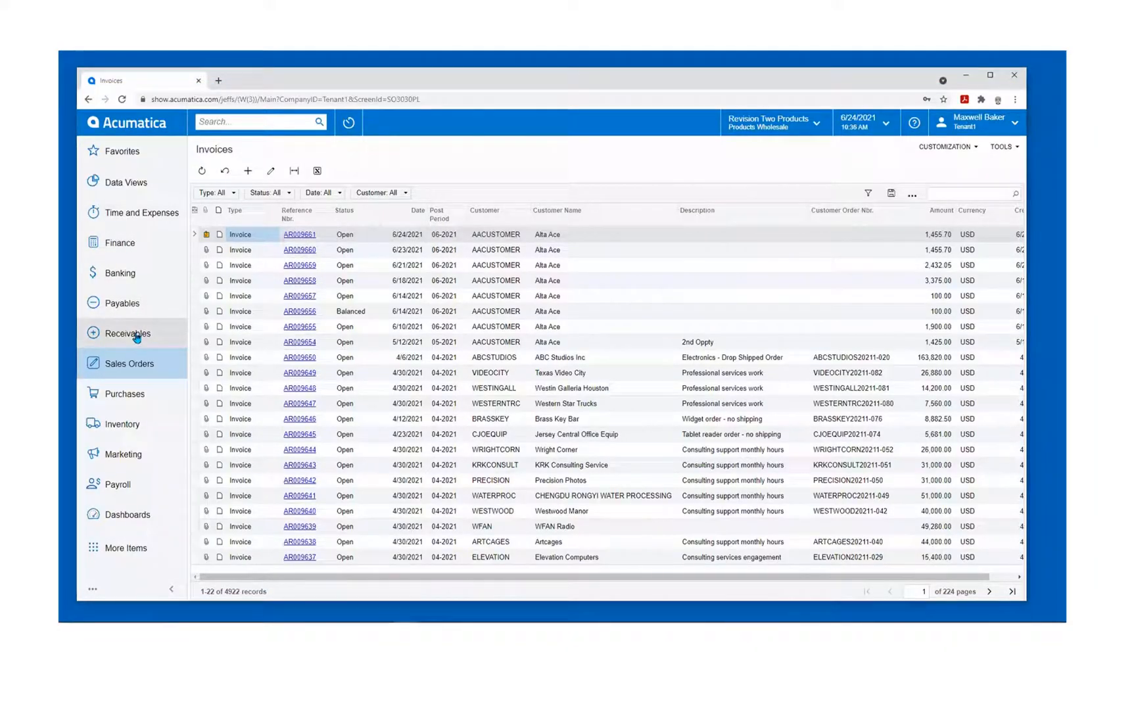
- Open the Alta Ace customer record from Receivables and examine its contacts and activities
{"action": "left_click", "coordinate": [136, 335]}
{"action": "left_click", "coordinate": [243, 338]}
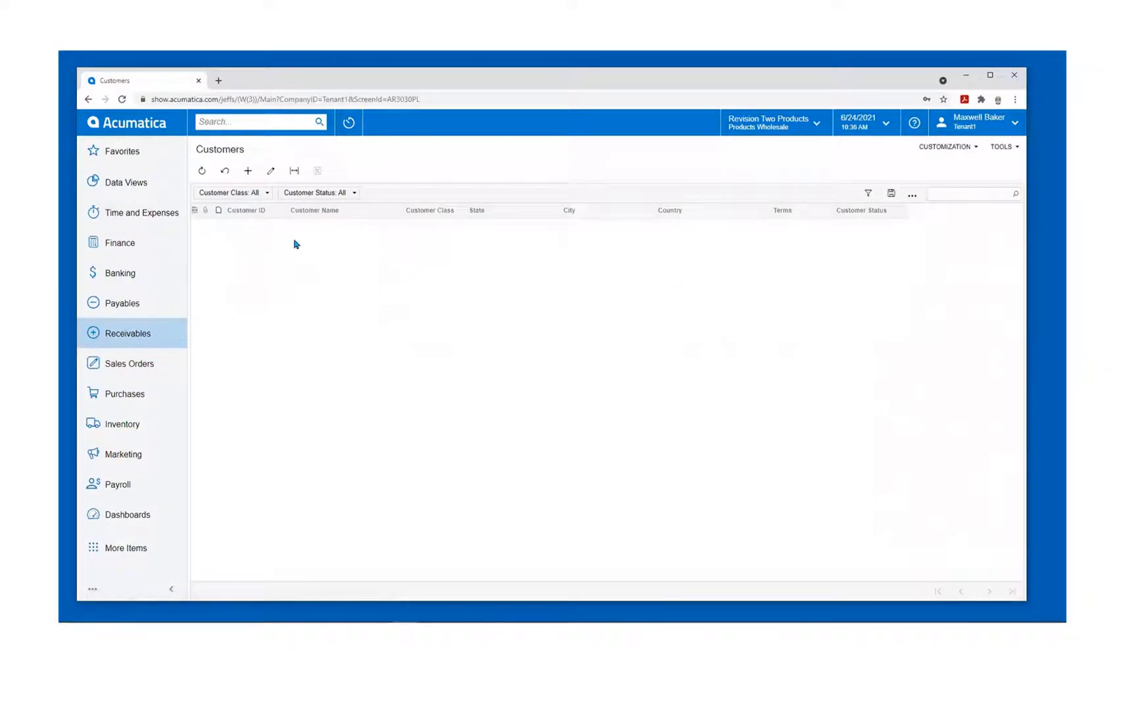
{"action": "left_click", "coordinate": [254, 223]}
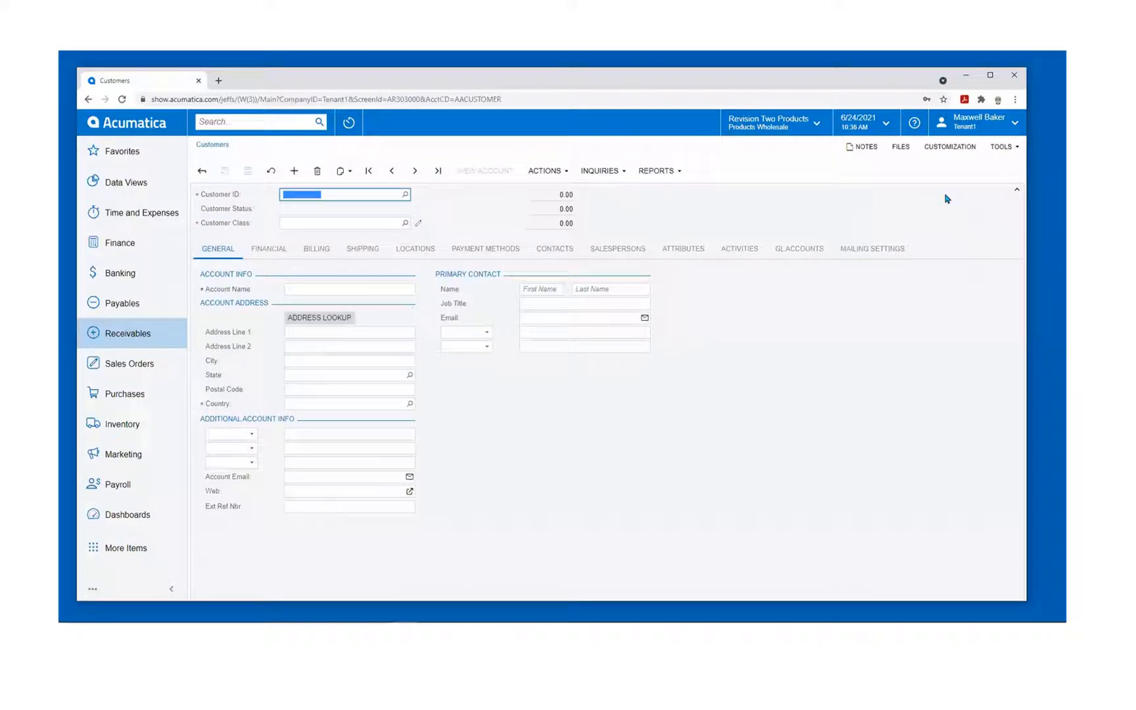
{"action": "left_click", "coordinate": [552, 251]}
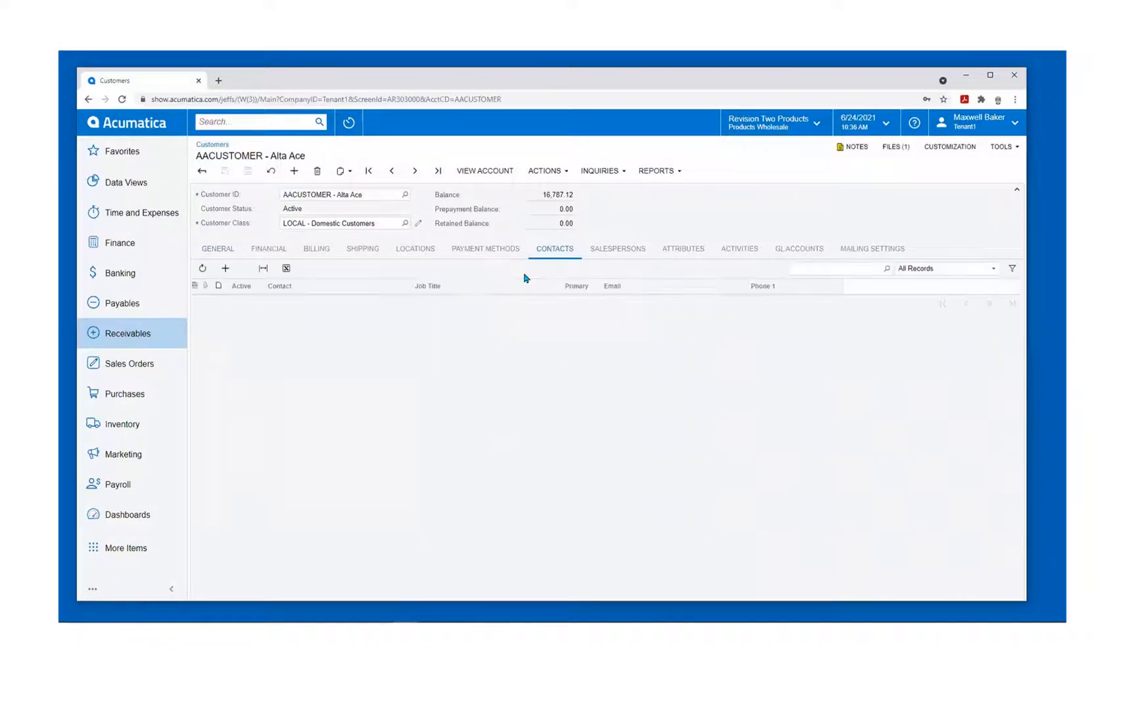
{"action": "left_click", "coordinate": [662, 353]}
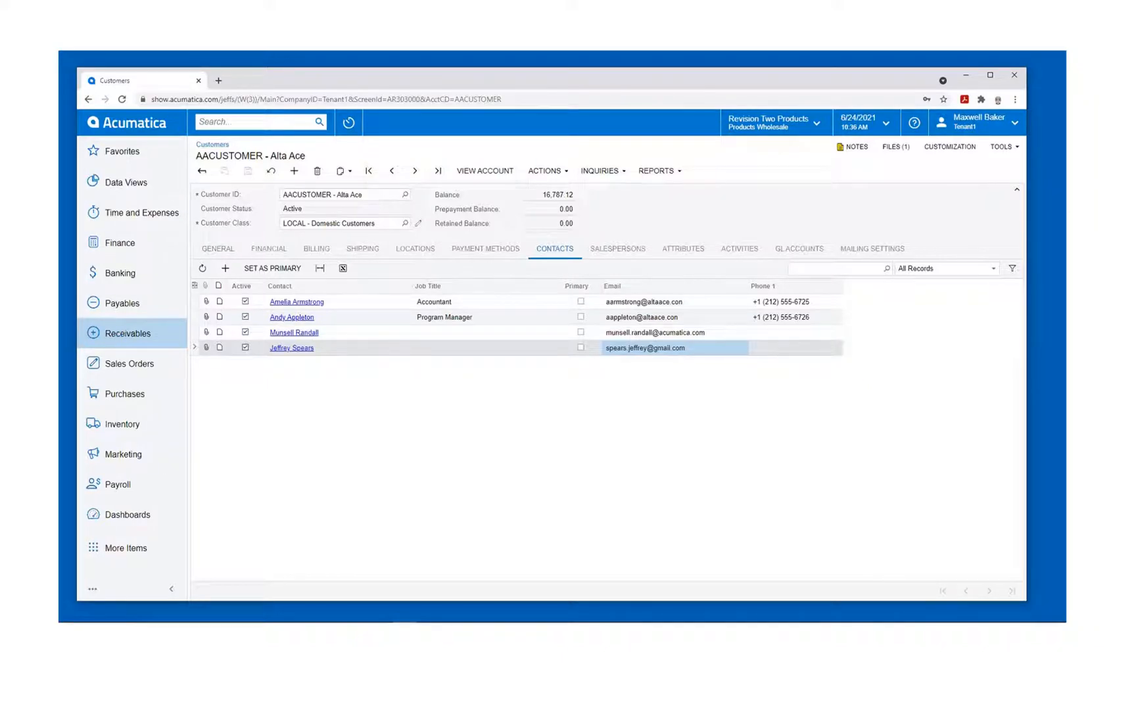
{"action": "left_click", "coordinate": [731, 249]}
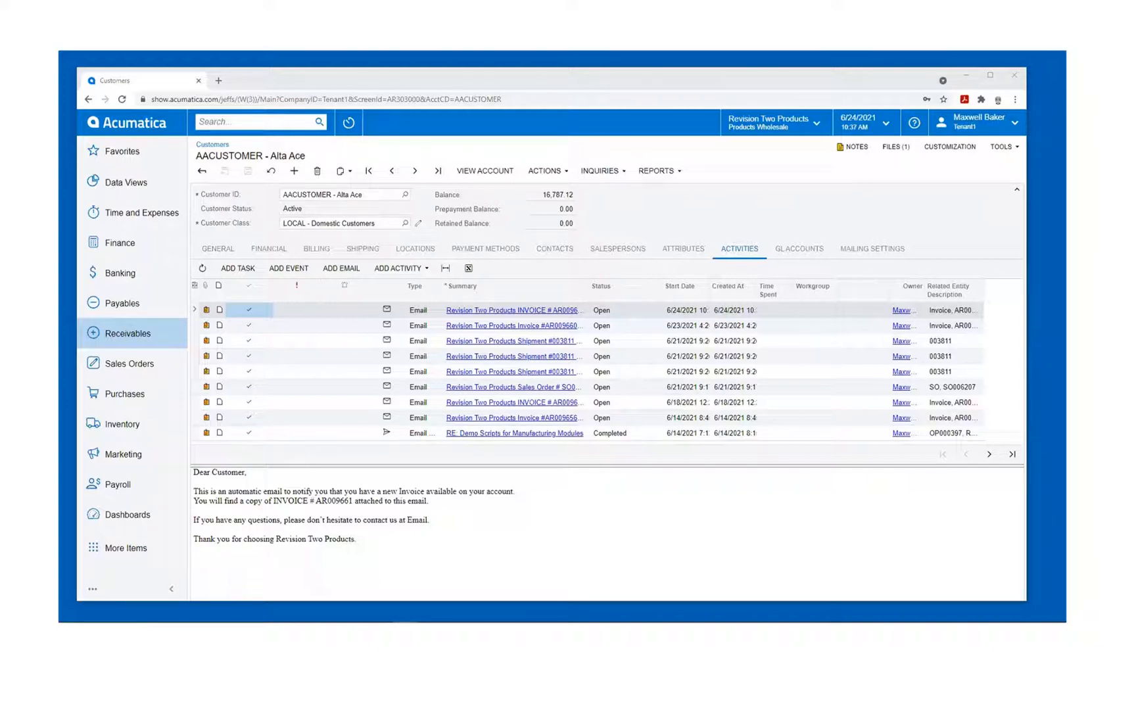
- Bring up the customer portal window, return the main Acumatica window to its home dashboard and minimize it
{"action": "key", "text": "alt+Tab"}
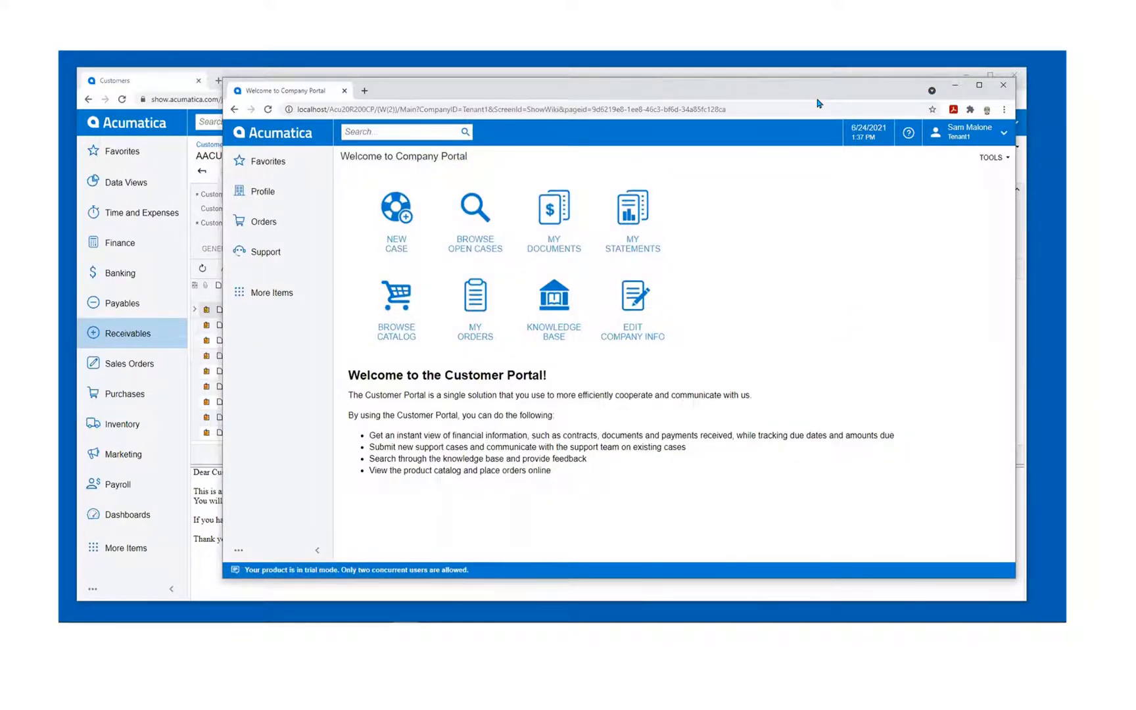
{"action": "left_click_drag", "start_coordinate": [818, 103], "coordinate": [827, 146]}
{"action": "left_click", "coordinate": [142, 130]}
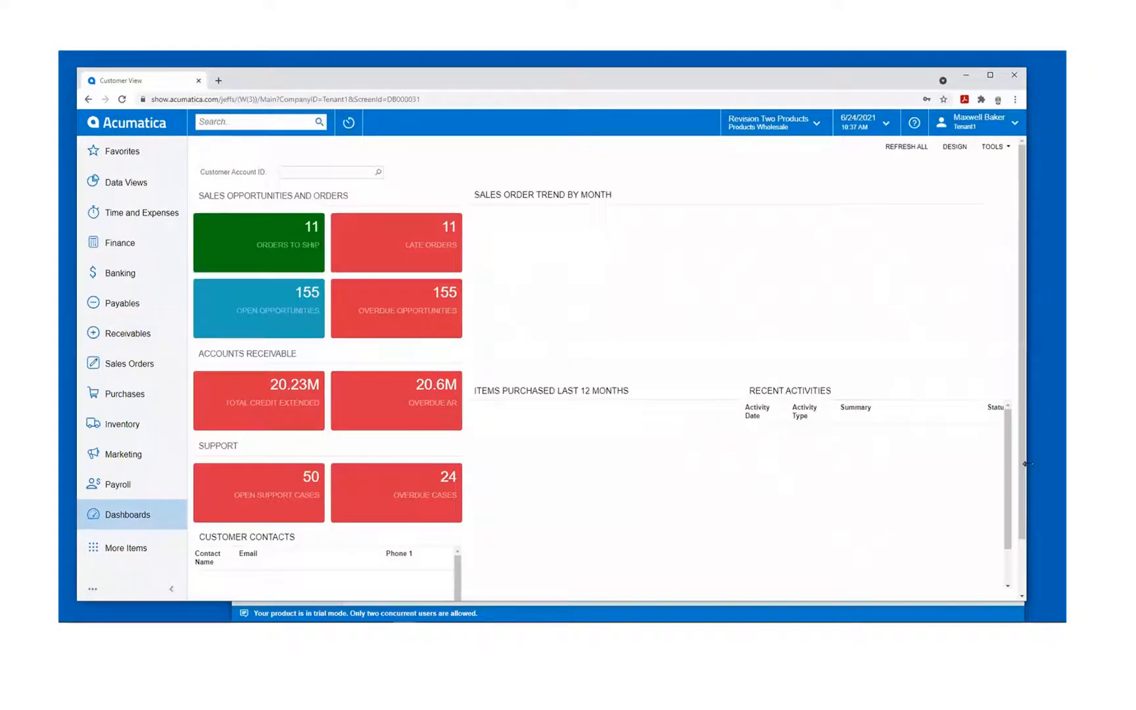
{"action": "left_click_drag", "start_coordinate": [894, 76], "coordinate": [703, 78]}
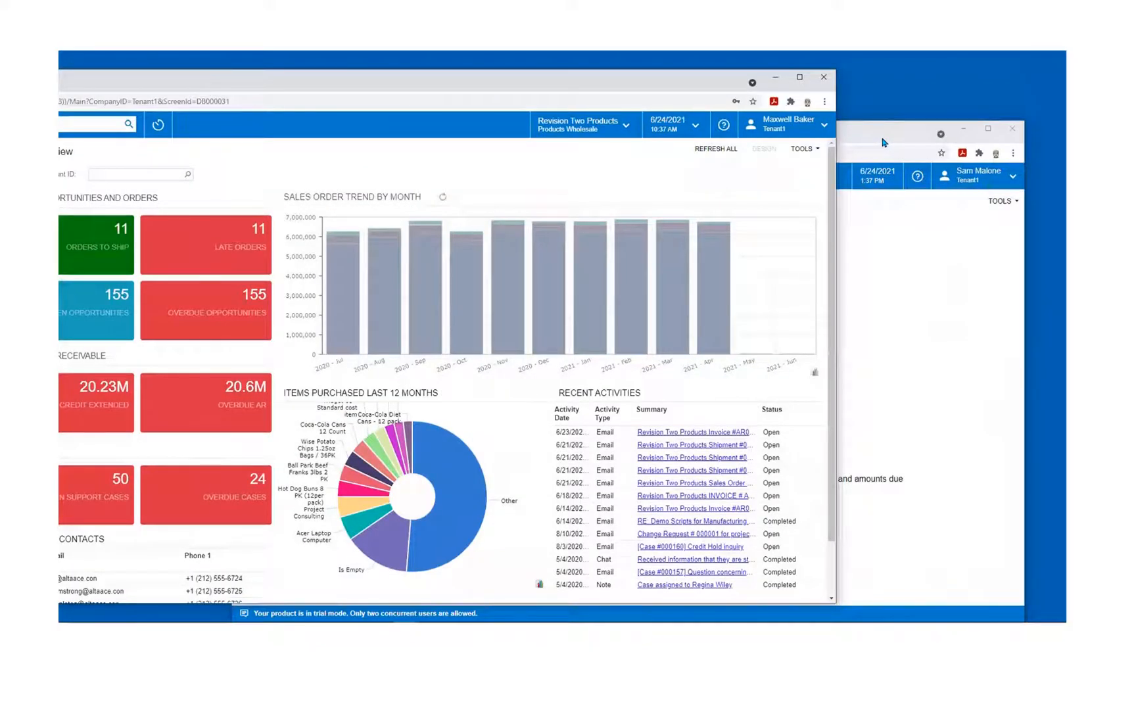
{"action": "left_click_drag", "start_coordinate": [883, 142], "coordinate": [913, 135]}
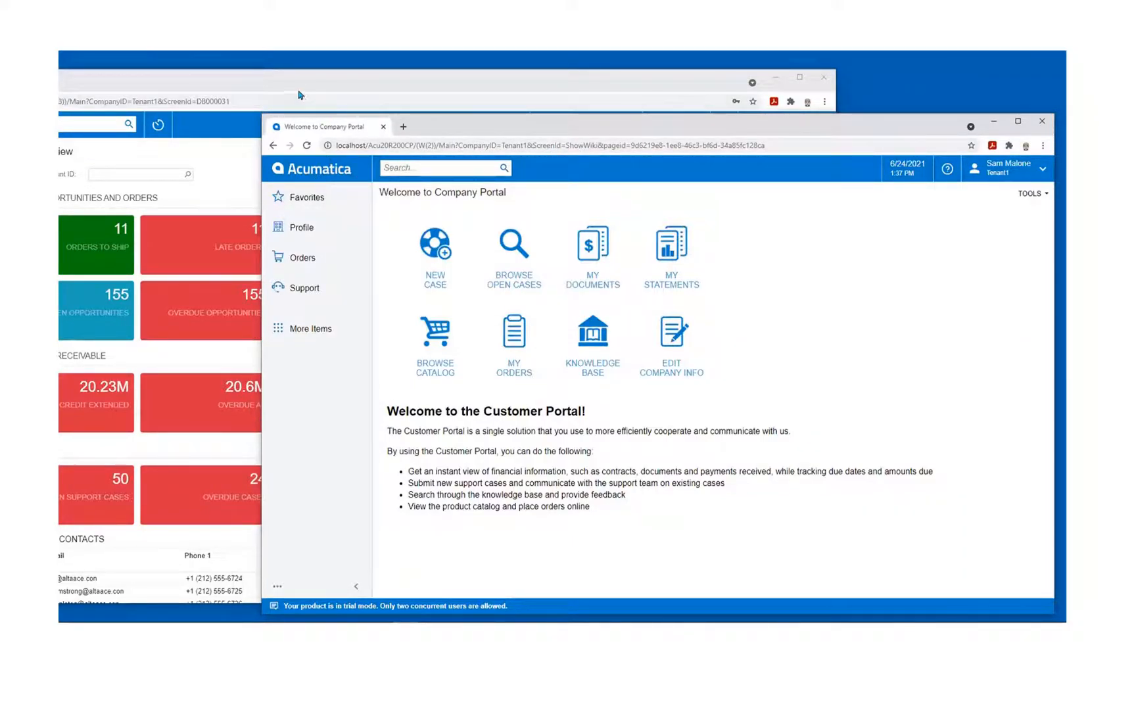
{"action": "left_click", "coordinate": [335, 89]}
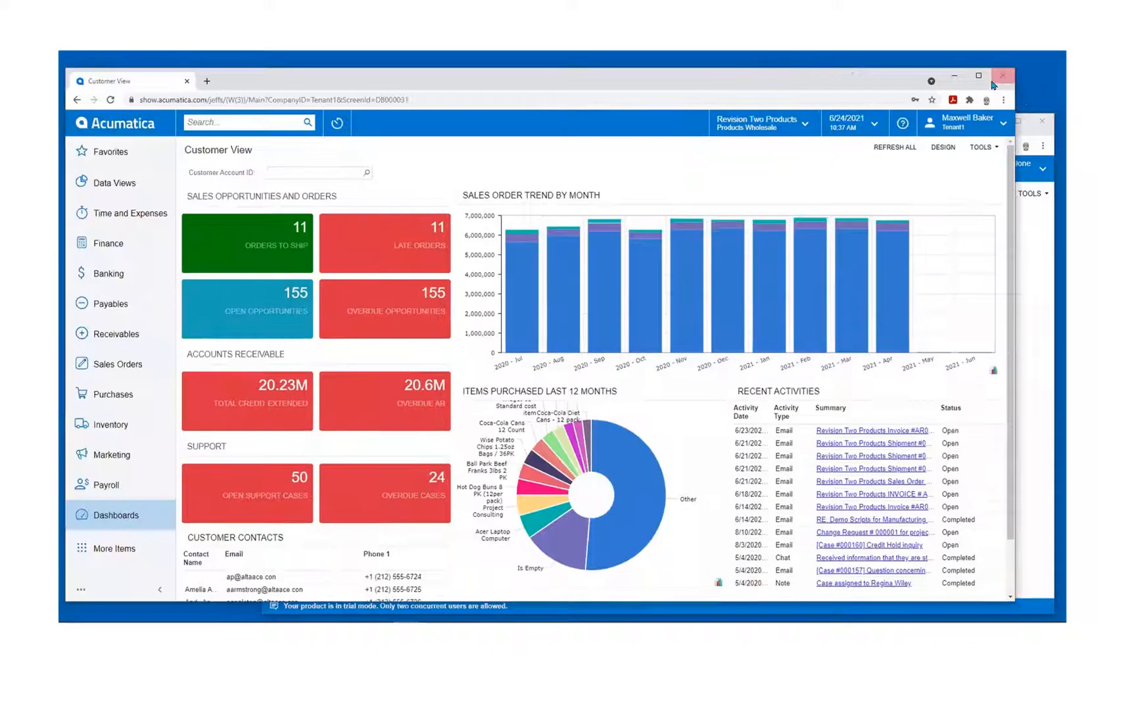
{"action": "left_click", "coordinate": [952, 78]}
- Reposition and widen the customer portal window, view the My Orders list and return to the portal's welcome page
{"action": "left_click_drag", "start_coordinate": [927, 134], "coordinate": [758, 100]}
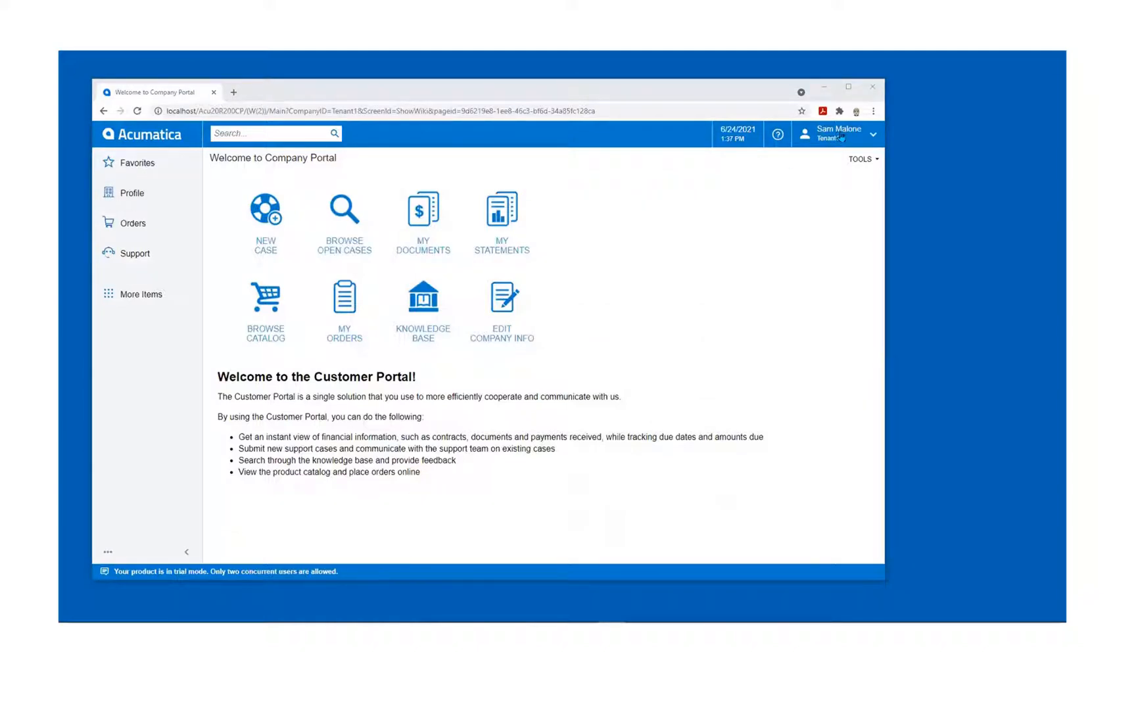
{"action": "left_click_drag", "start_coordinate": [883, 172], "coordinate": [1063, 176]}
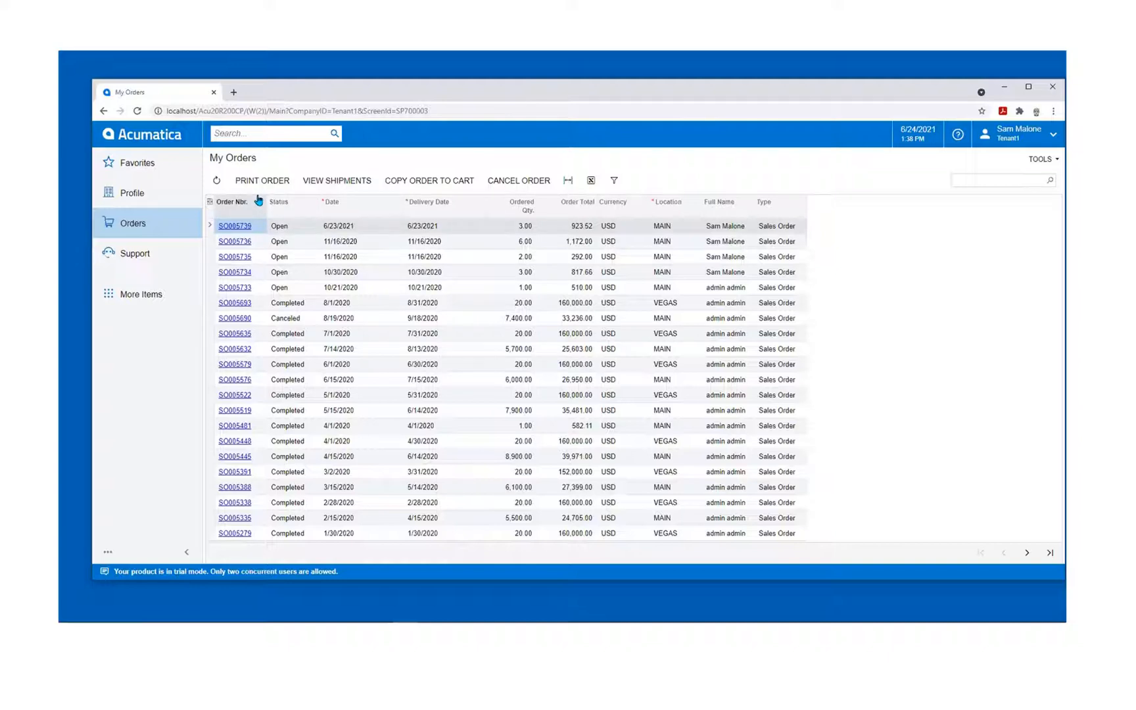
{"action": "left_click", "coordinate": [163, 143]}
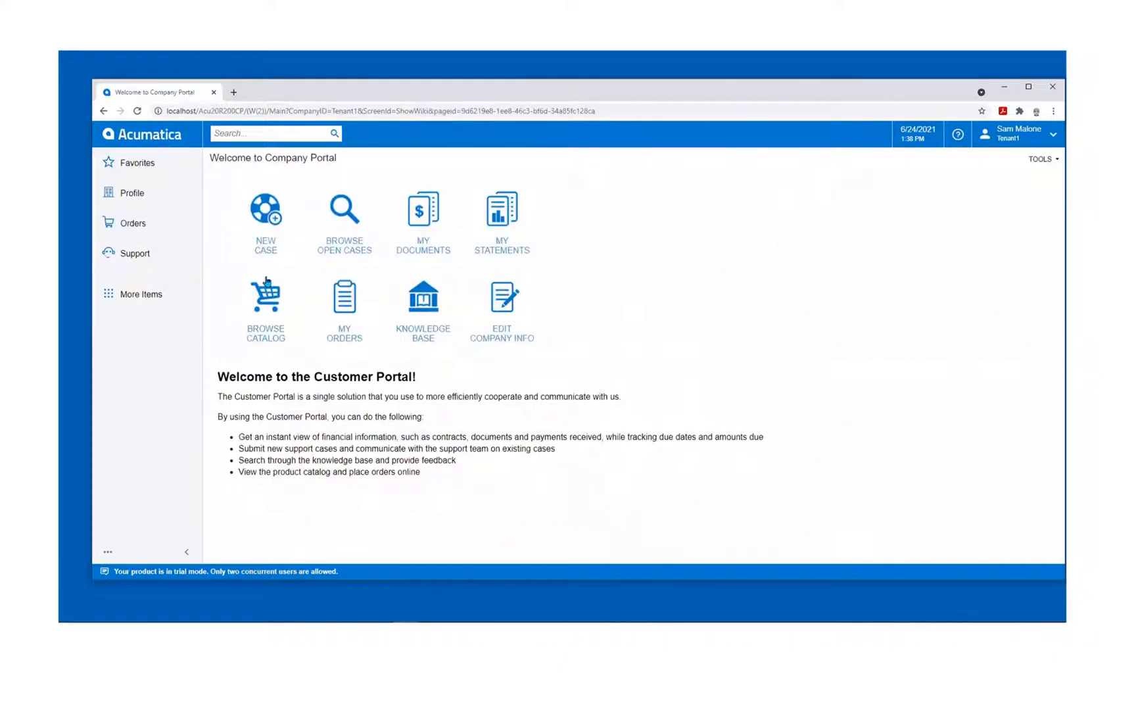
- Add the Acer Laptop Computer, Harvil 4 Foot Air Hockey Table and South Shore Savannah Changing Table from the portal catalog to the cart
{"action": "left_click", "coordinate": [270, 299]}
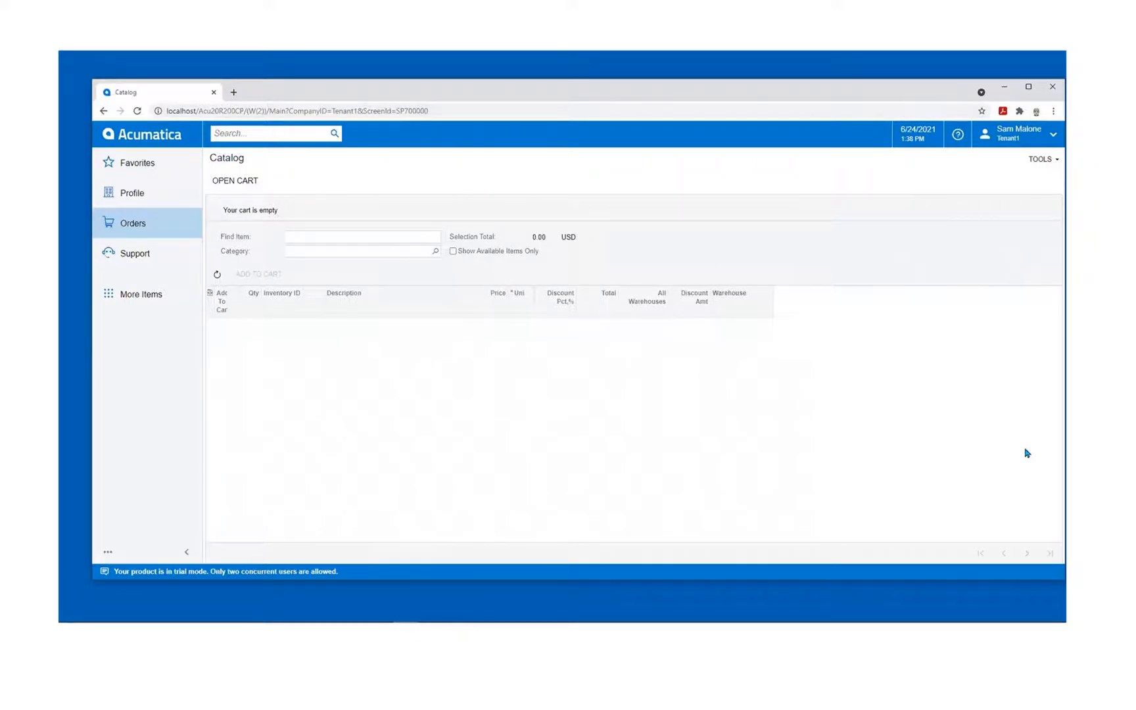
{"action": "left_click_drag", "start_coordinate": [1043, 571], "coordinate": [1033, 599]}
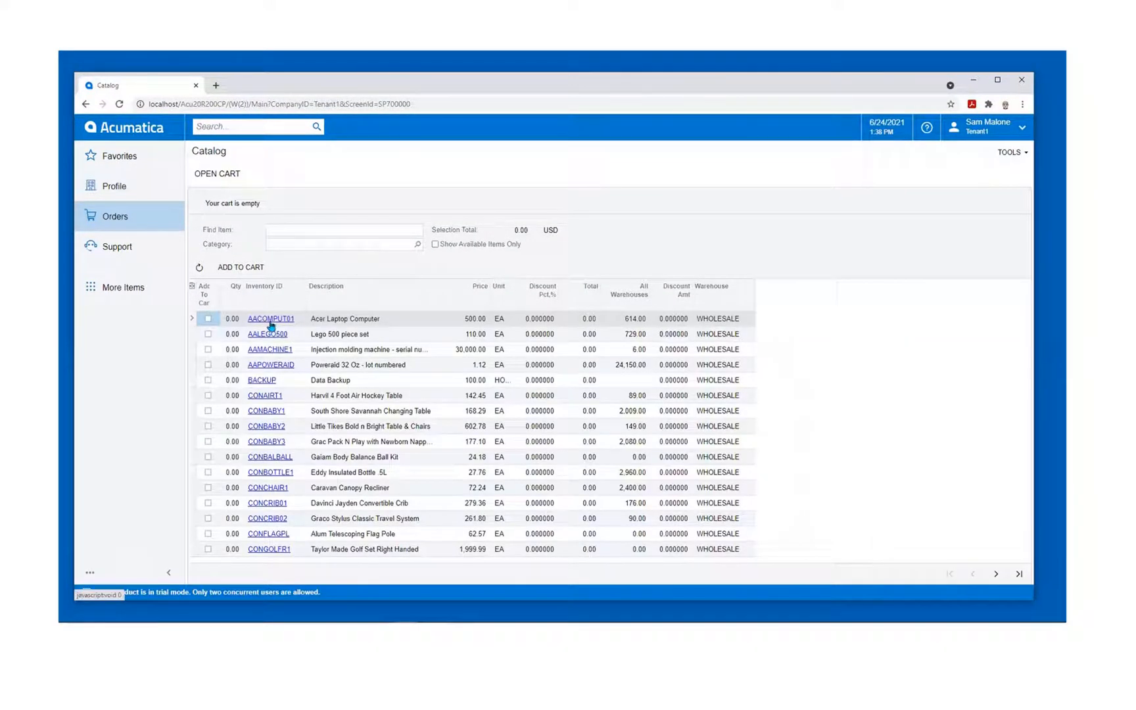
{"action": "left_click", "coordinate": [208, 318]}
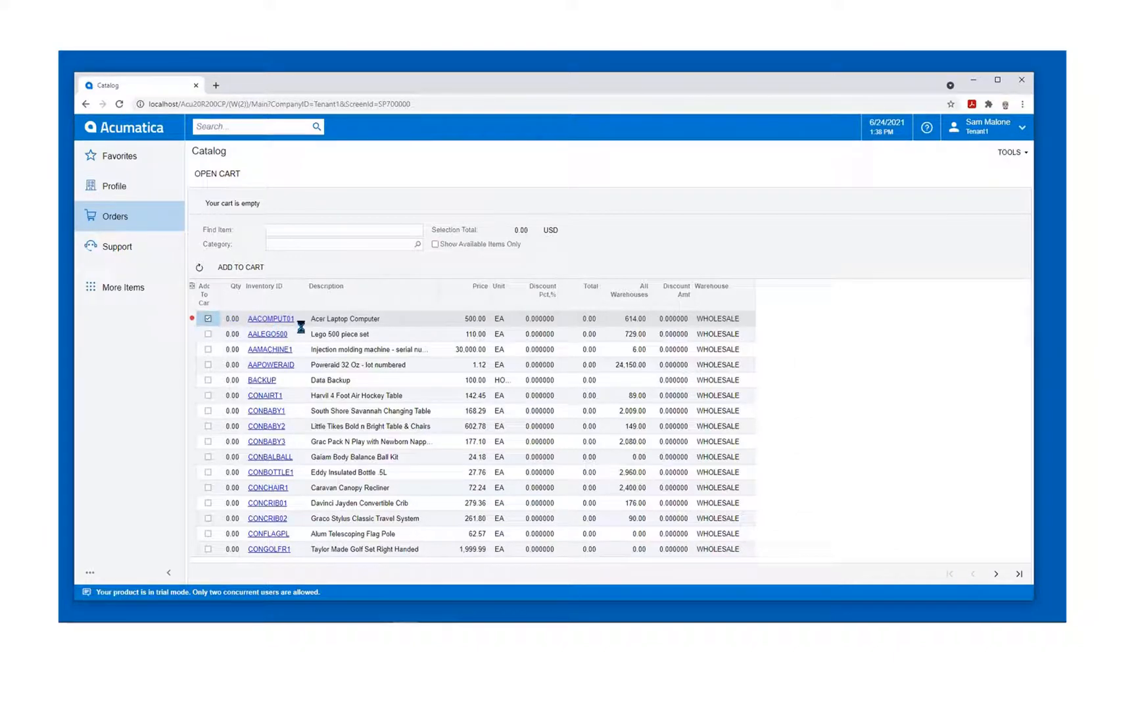
{"action": "left_click", "coordinate": [208, 397]}
{"action": "left_click", "coordinate": [208, 411]}
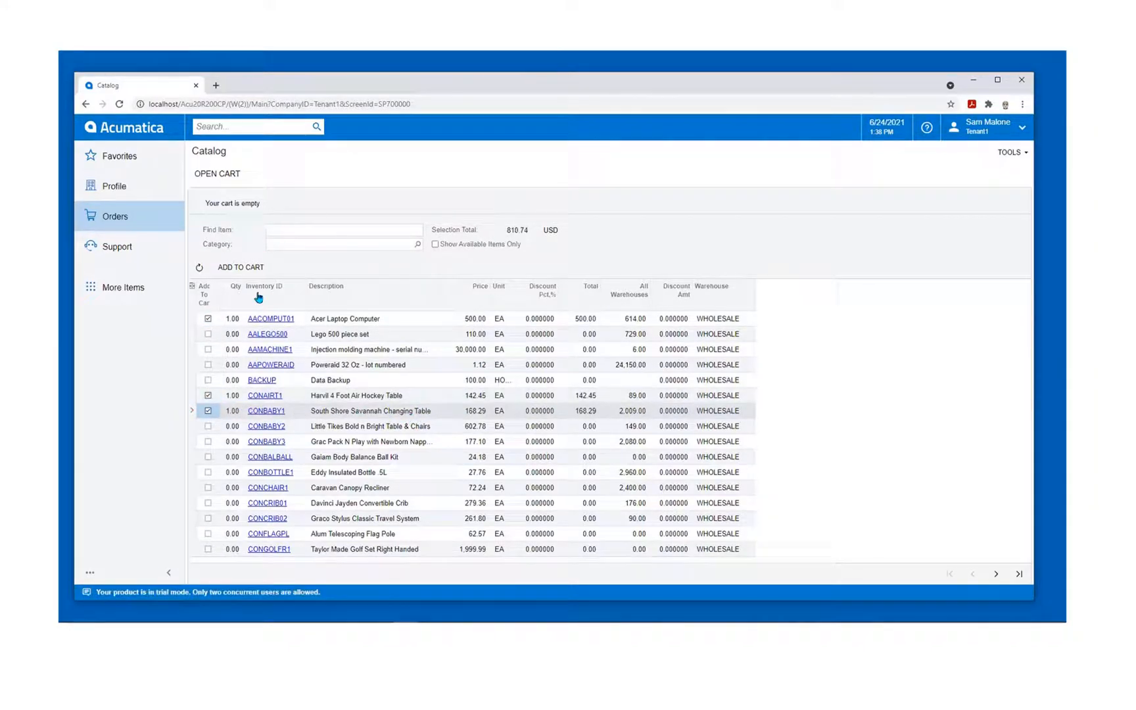
{"action": "left_click", "coordinate": [223, 176]}
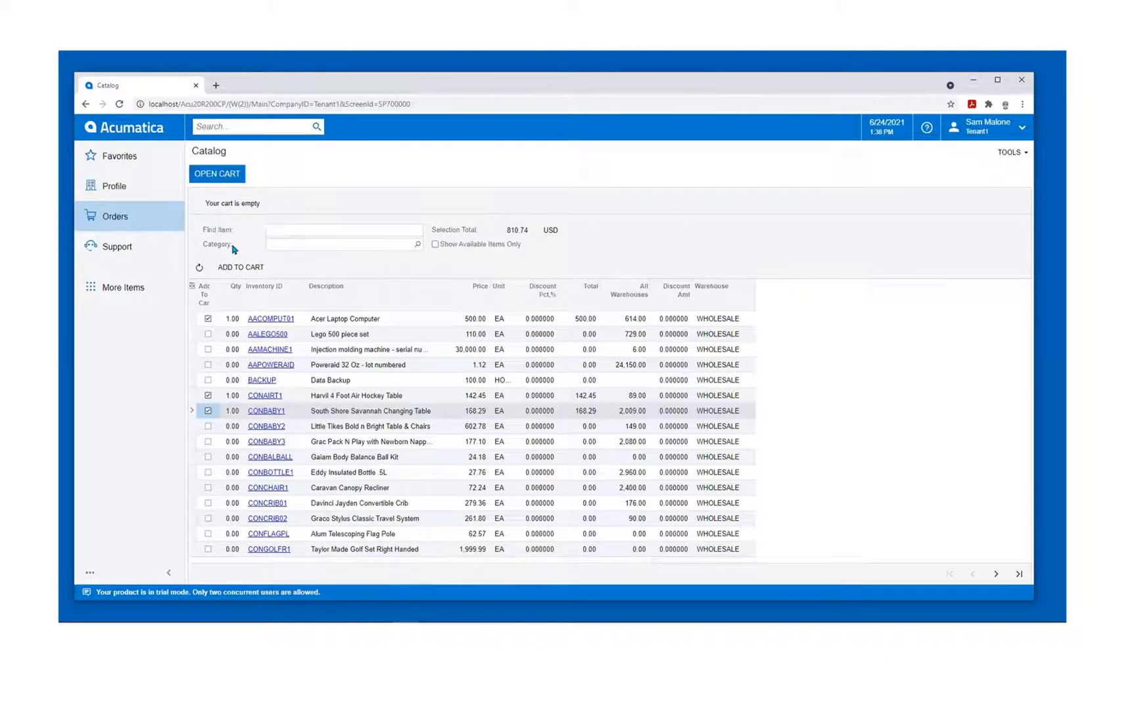
{"action": "left_click", "coordinate": [240, 267]}
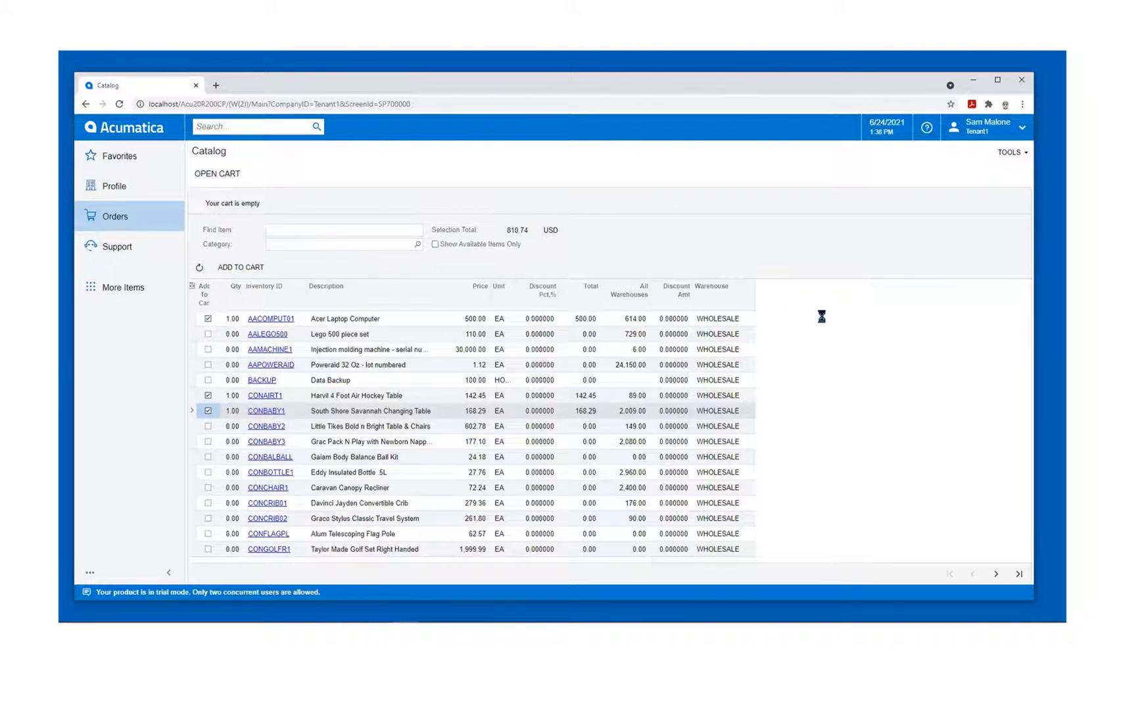
- Check out the cart with the default shipping details for the primary location, and open the printable sales order
{"action": "left_click", "coordinate": [225, 180]}
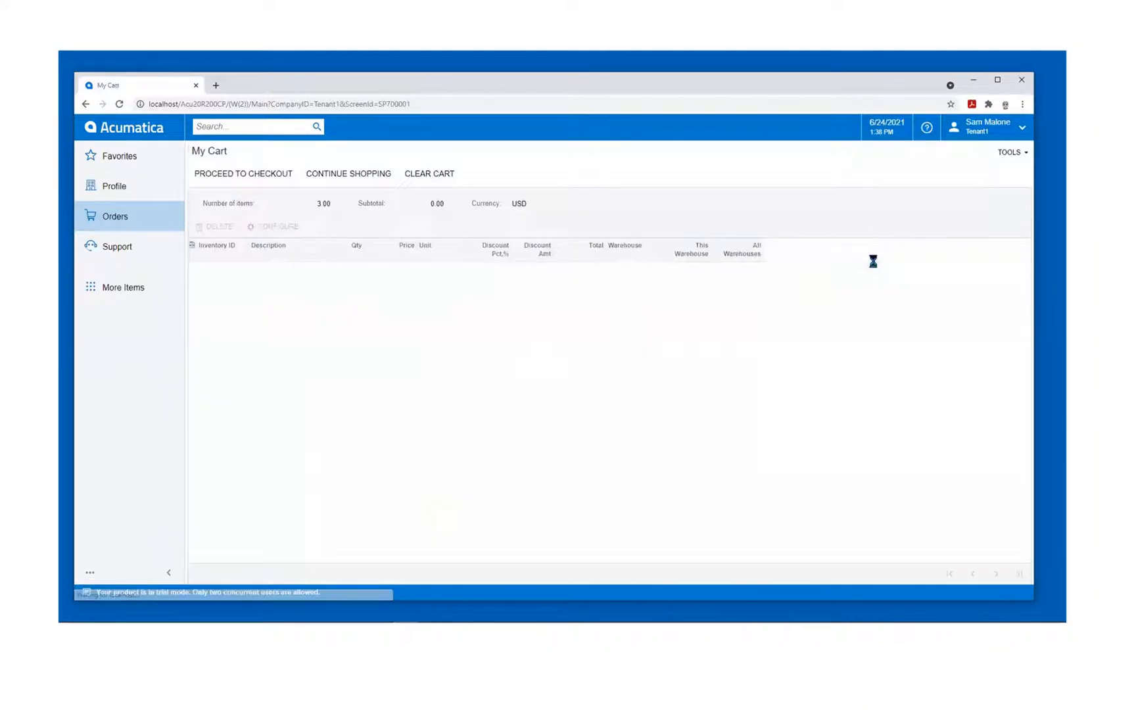
{"action": "left_click", "coordinate": [273, 174]}
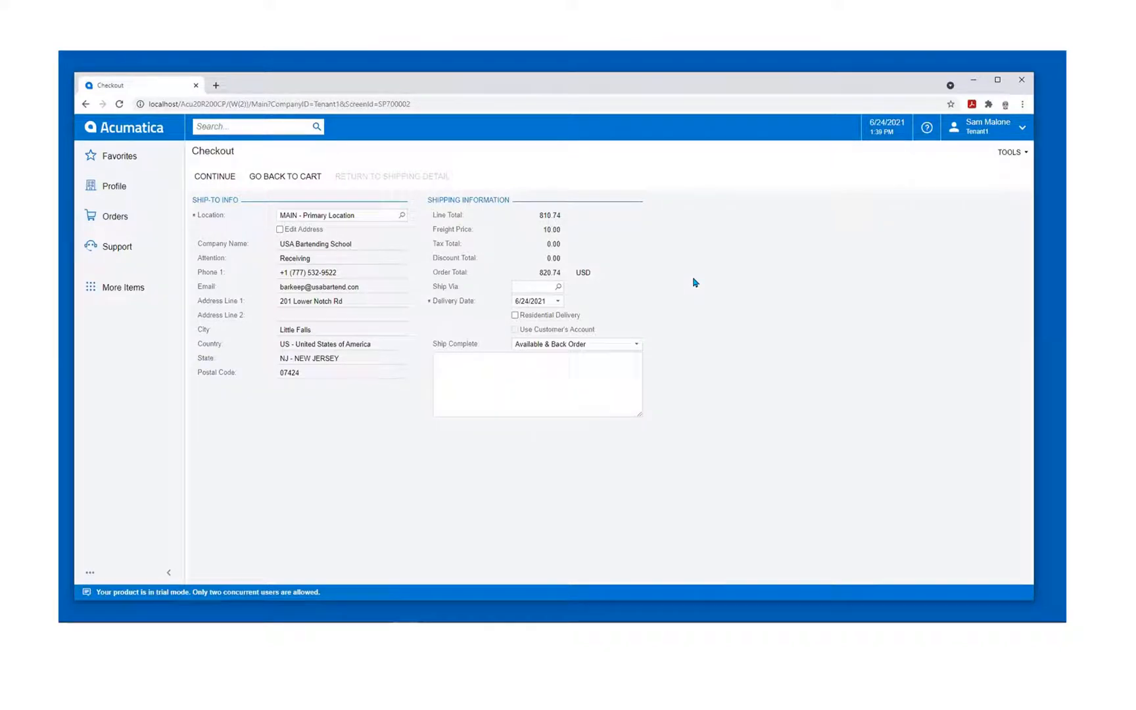
{"action": "left_click", "coordinate": [198, 179]}
{"action": "left_click", "coordinate": [241, 179]}
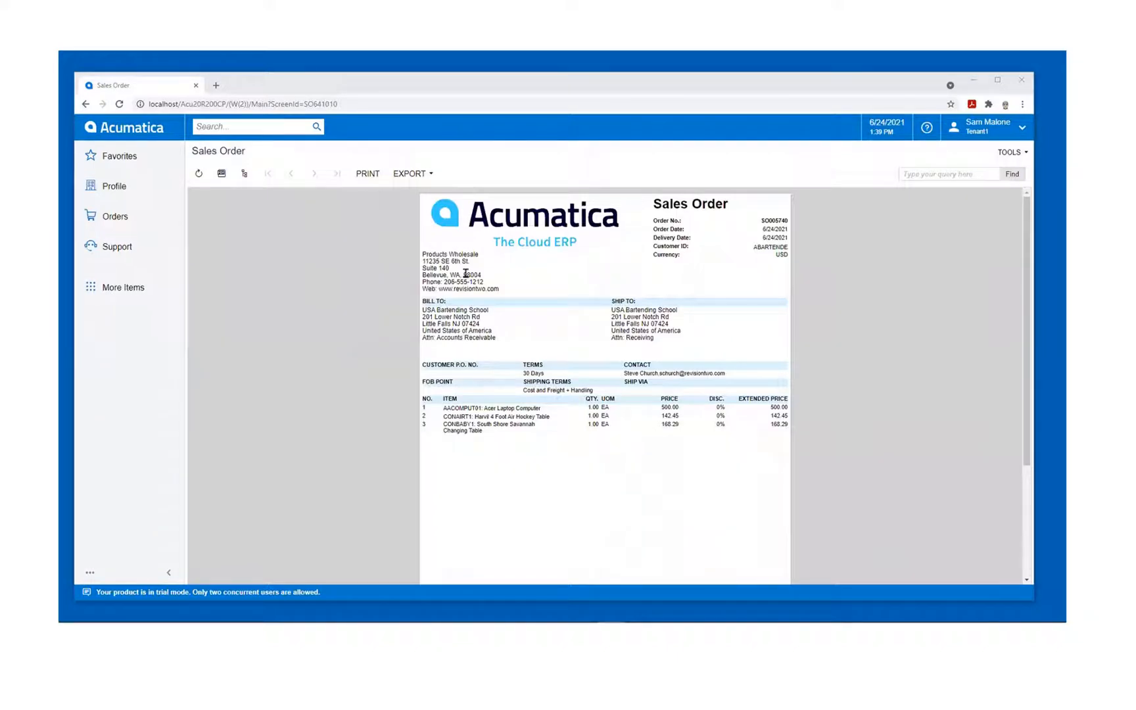
- Switch from the browser windows to the mirrored phone showing the Acumatica mobile app, and reposition it on the desktop
{"action": "left_click", "coordinate": [396, 89]}
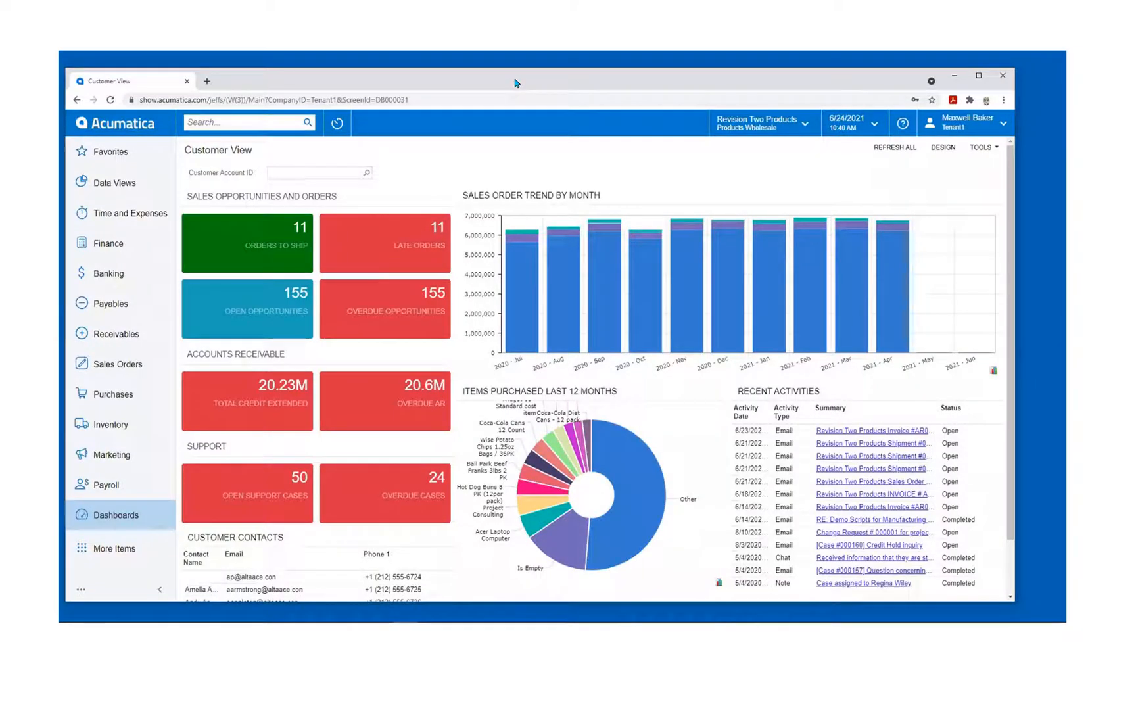
{"action": "left_click_drag", "start_coordinate": [558, 89], "coordinate": [575, 89]}
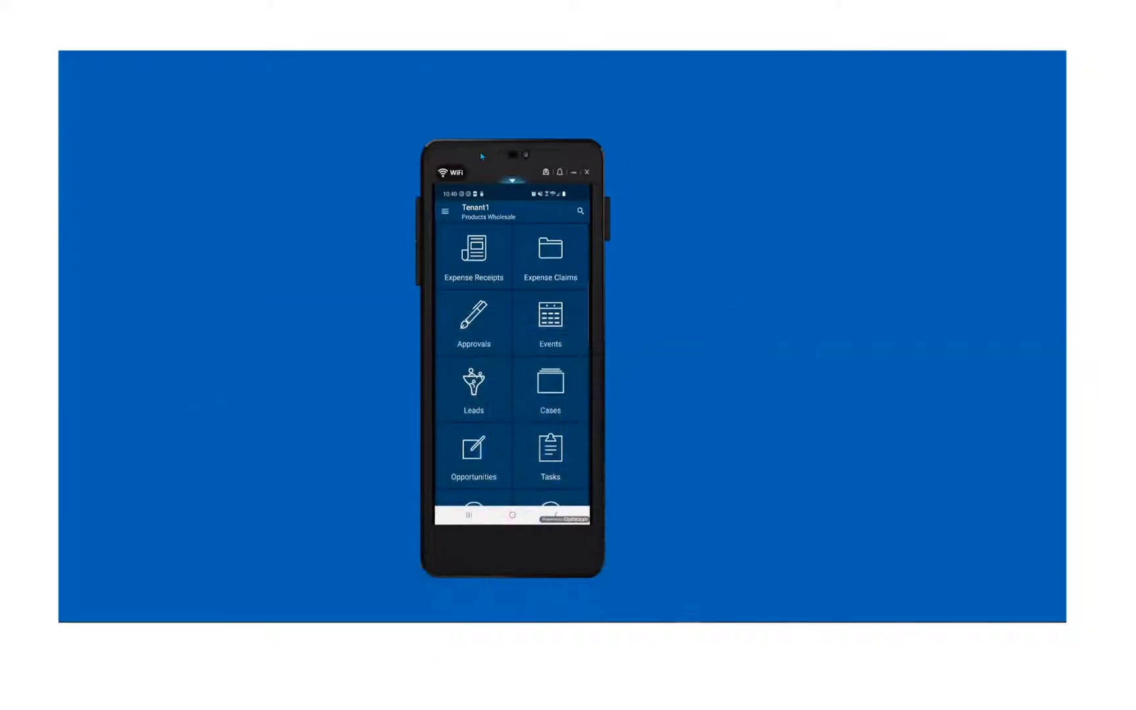
{"action": "left_click_drag", "start_coordinate": [482, 155], "coordinate": [445, 113]}
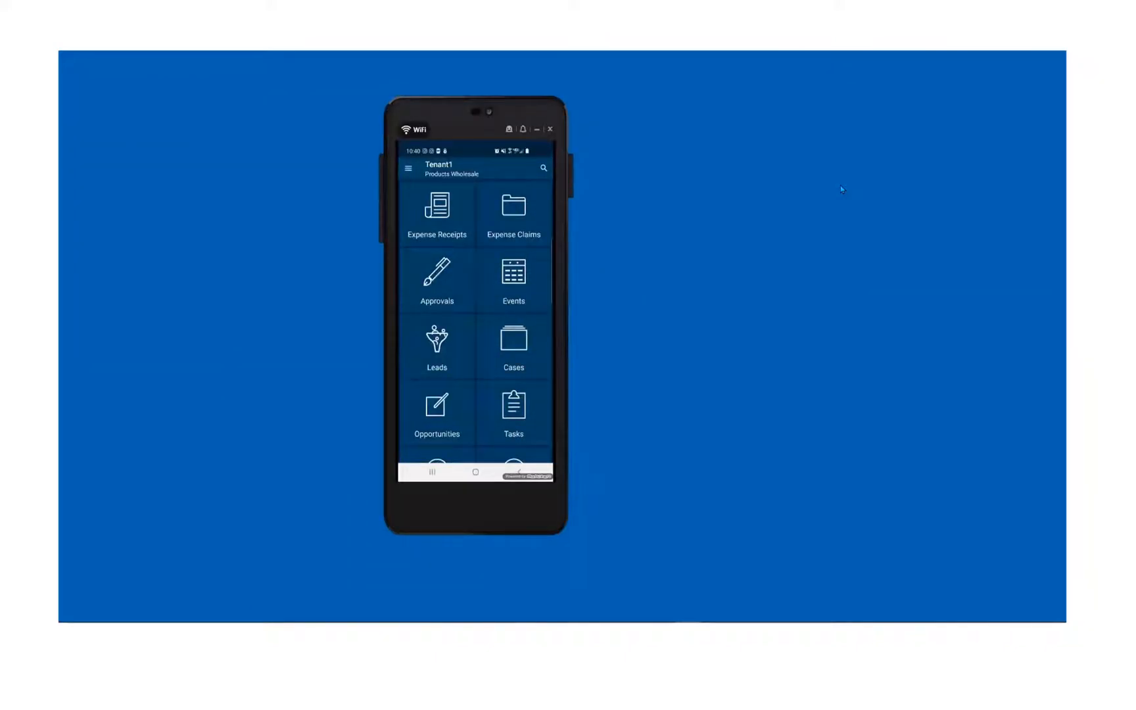
- Create a new expense receipt in the mobile app with the description "new exp" and the expense item Office Supplies
{"action": "scroll", "coordinate": [476, 321], "scroll_direction": "down", "scroll_amount": 3}
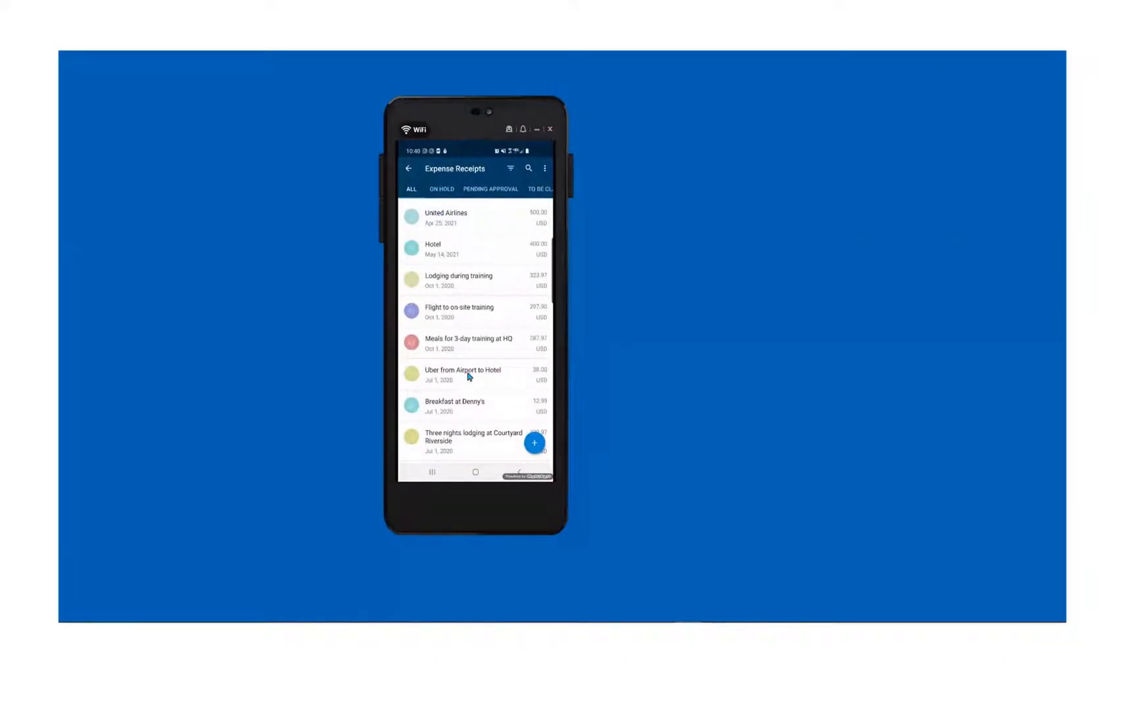
{"action": "left_click", "coordinate": [535, 443]}
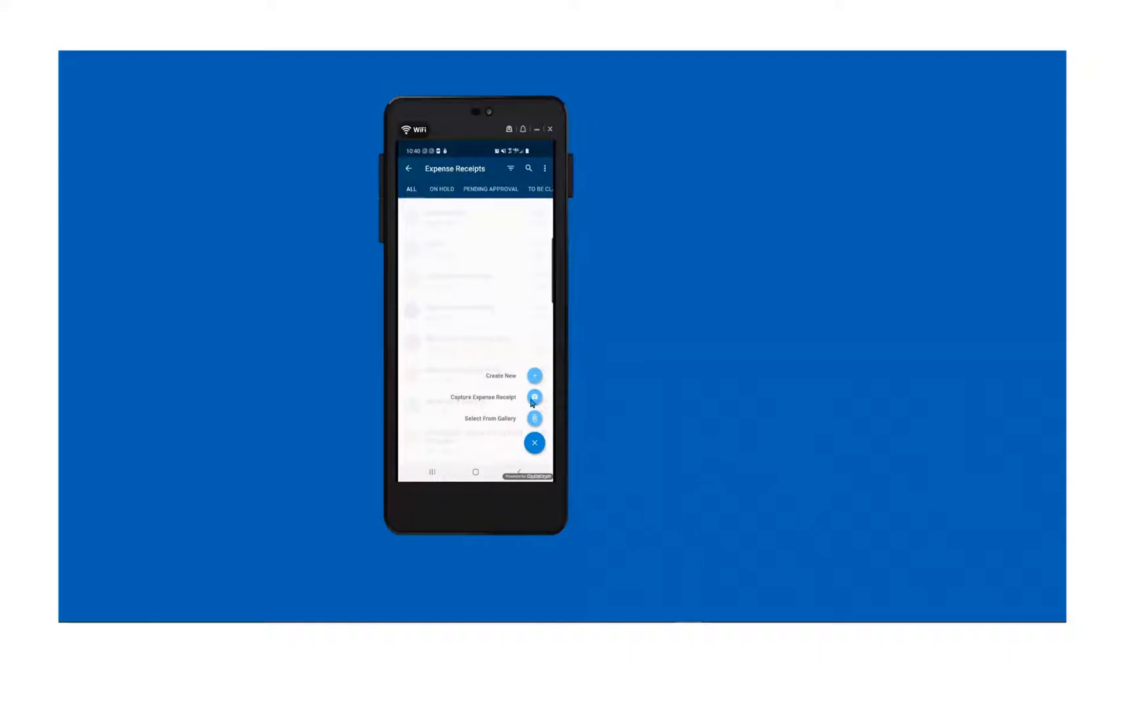
{"action": "left_click", "coordinate": [534, 376]}
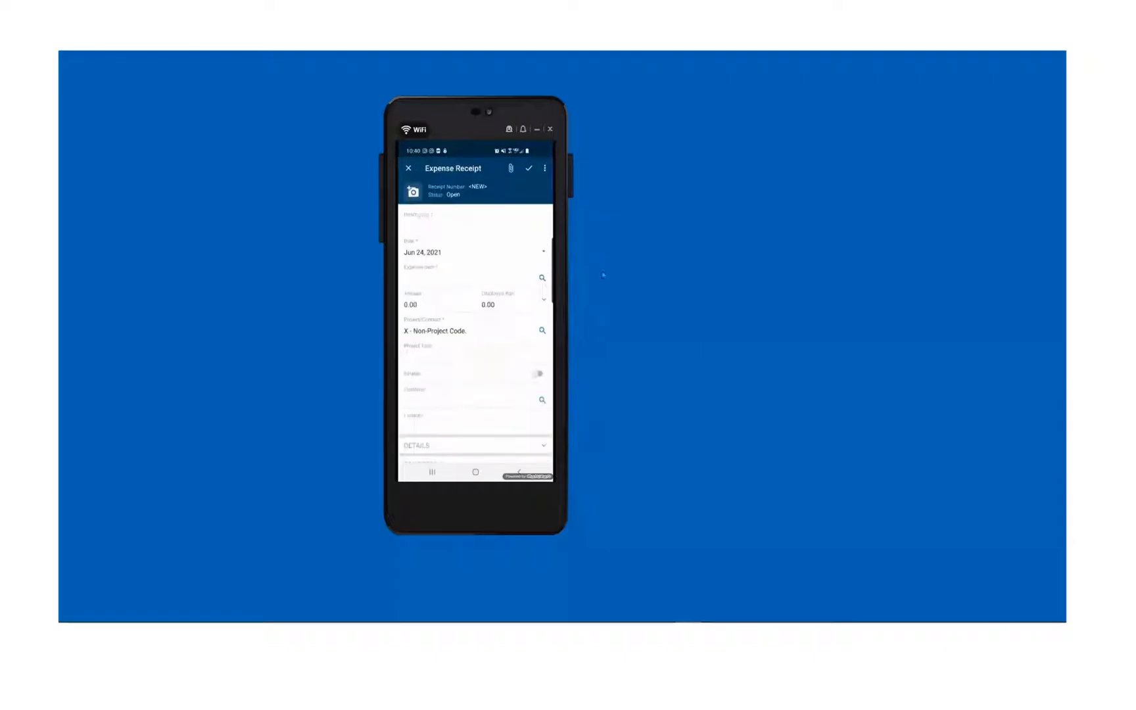
{"action": "left_click", "coordinate": [425, 228]}
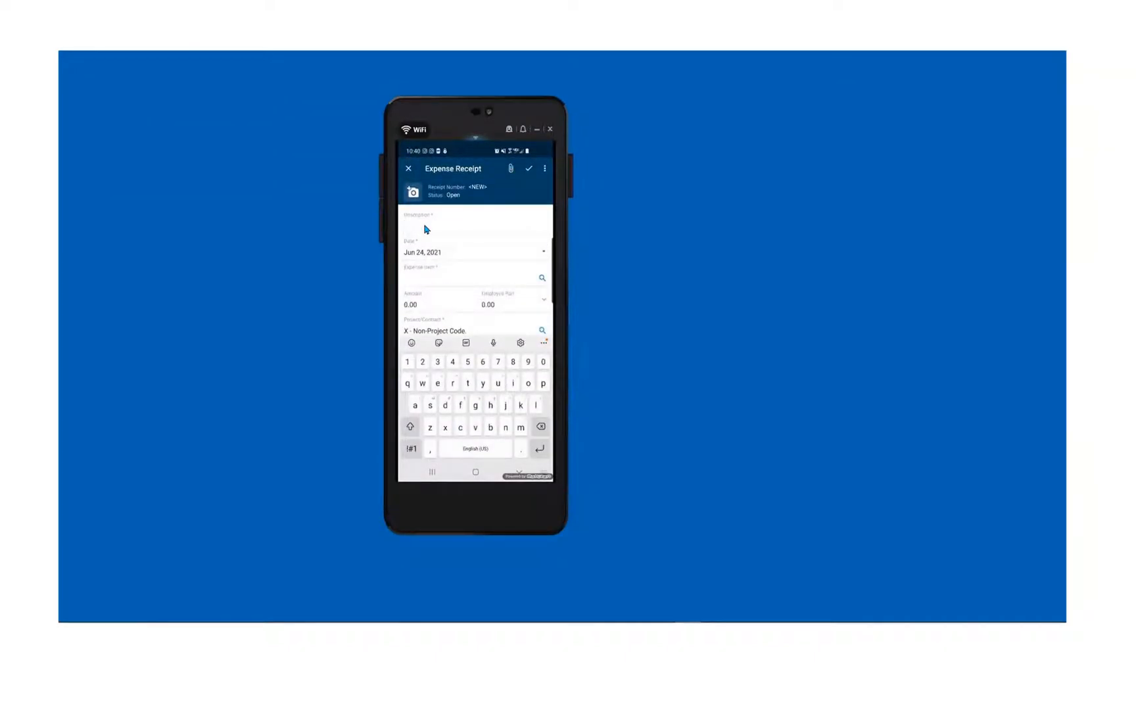
{"action": "type", "text": "n"}
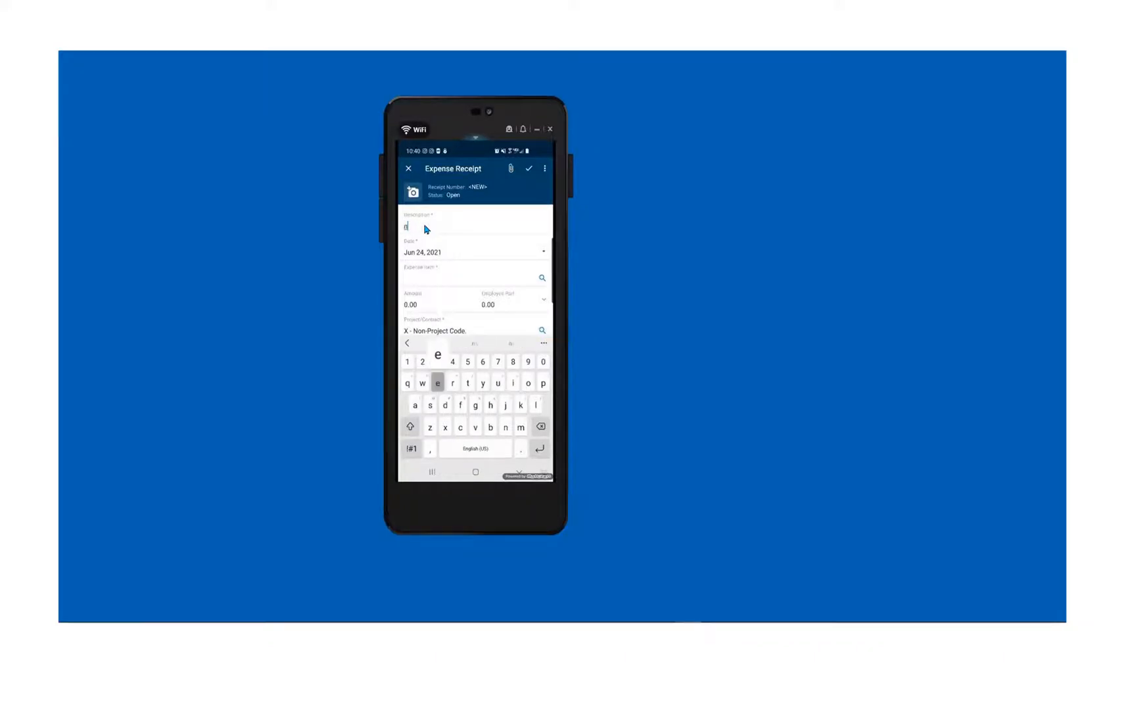
{"action": "type", "text": "ew exp"}
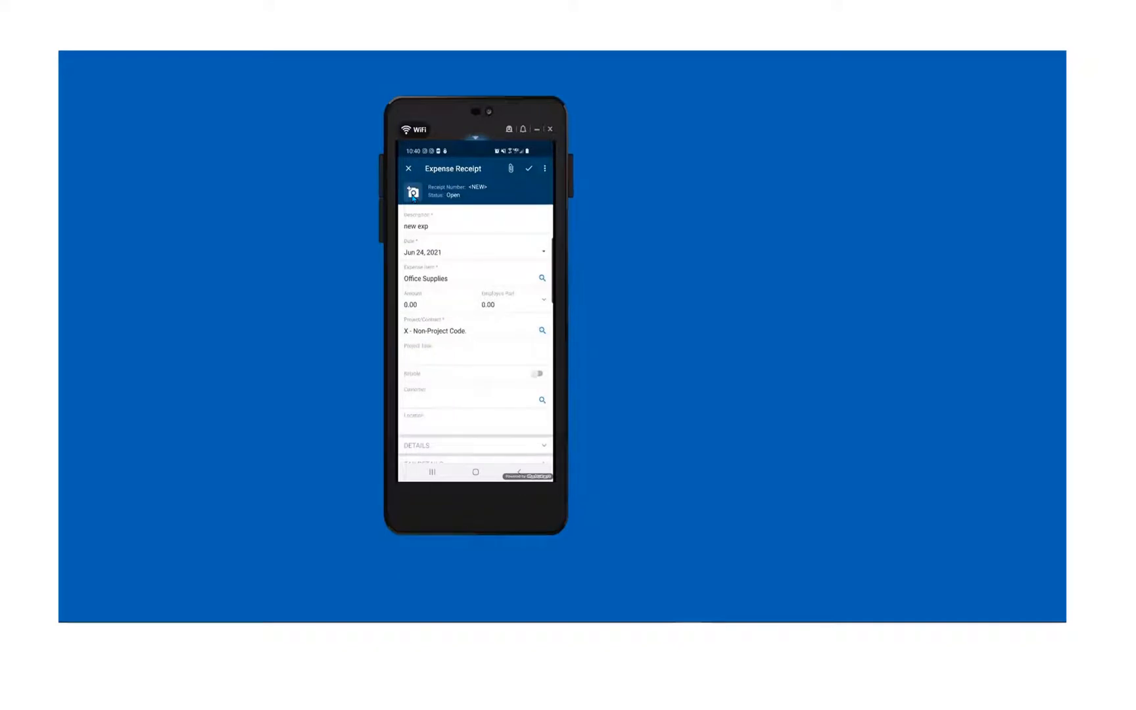
- Photograph the paper receipt, adjust a crop corner to fit the paper, and attach the image to the expense receipt
{"action": "left_click", "coordinate": [413, 196]}
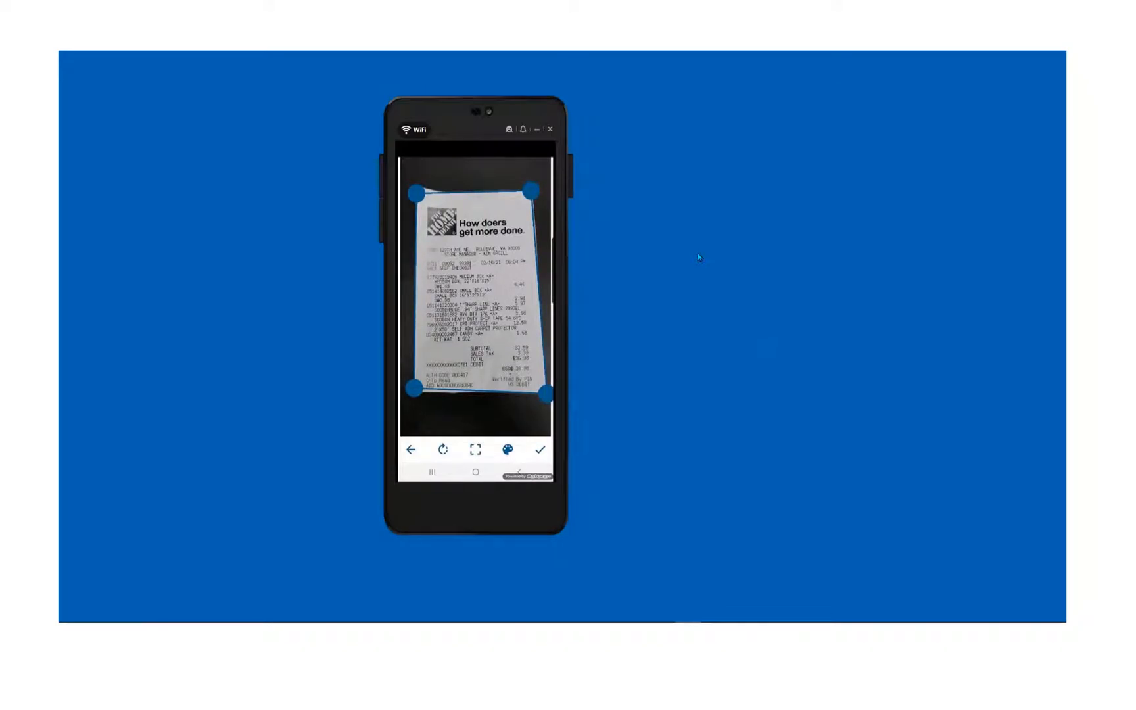
{"action": "left_click_drag", "start_coordinate": [410, 392], "coordinate": [413, 396]}
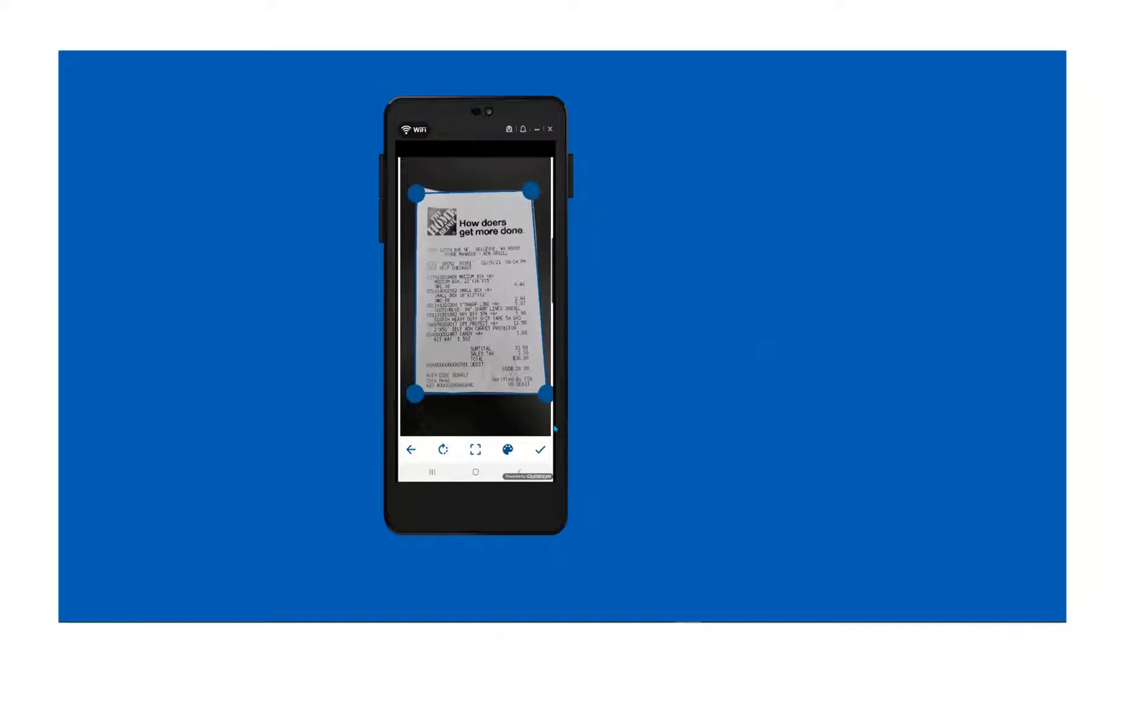
{"action": "left_click", "coordinate": [540, 451]}
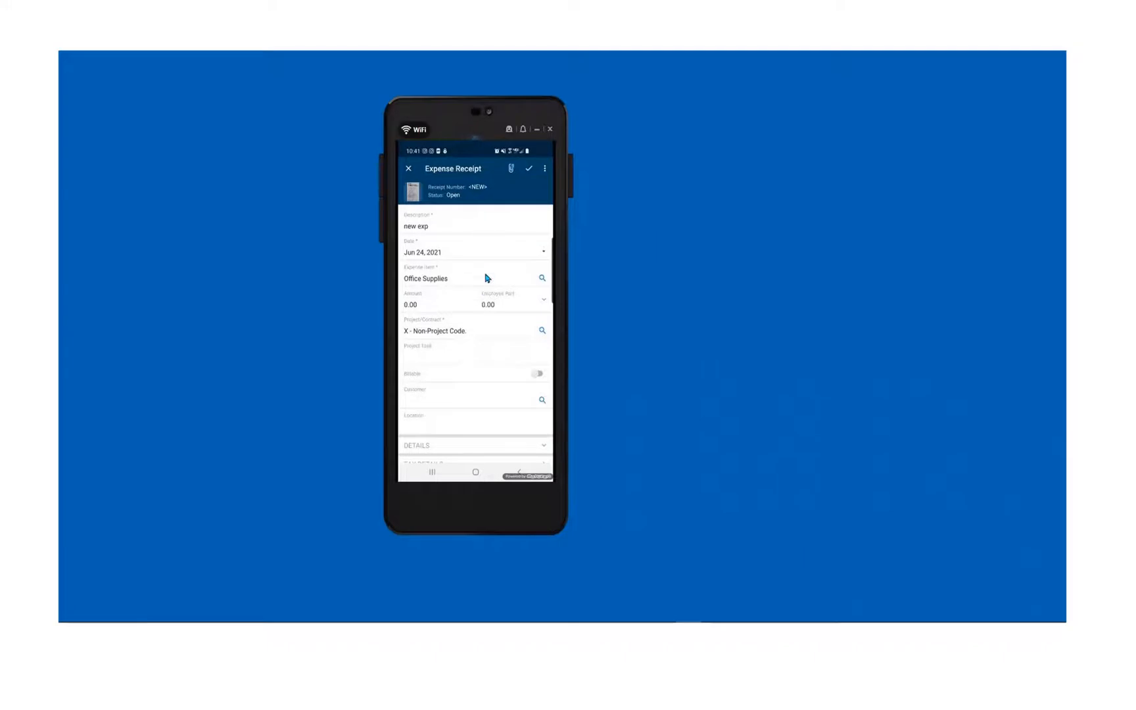
- Set the expense receipt's amount to 36.98 and save the receipt
{"action": "left_click", "coordinate": [410, 305]}
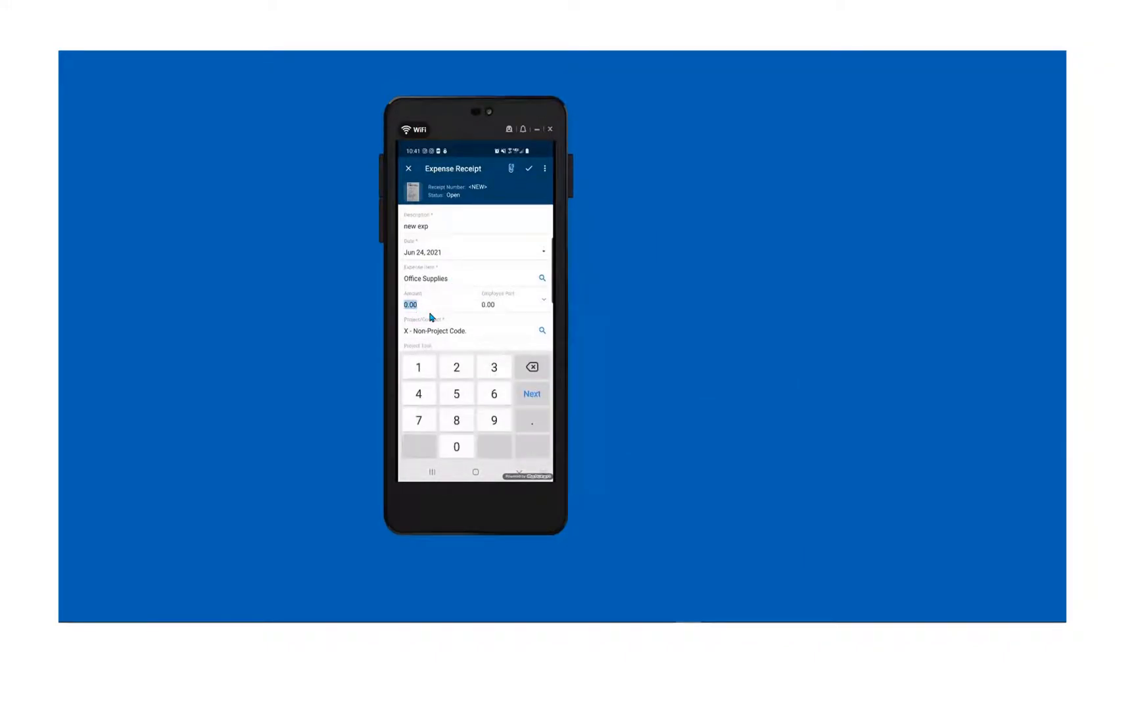
{"action": "key", "text": "BackSpace"}
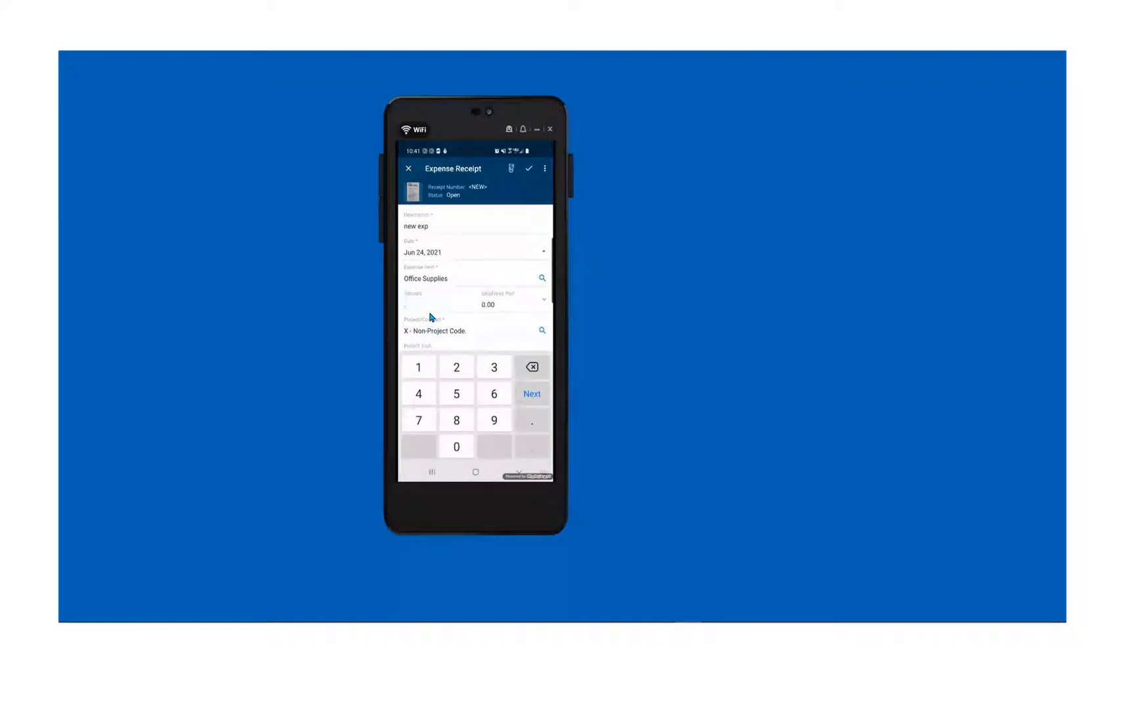
{"action": "type", "text": "36.98"}
{"action": "left_click", "coordinate": [530, 170]}
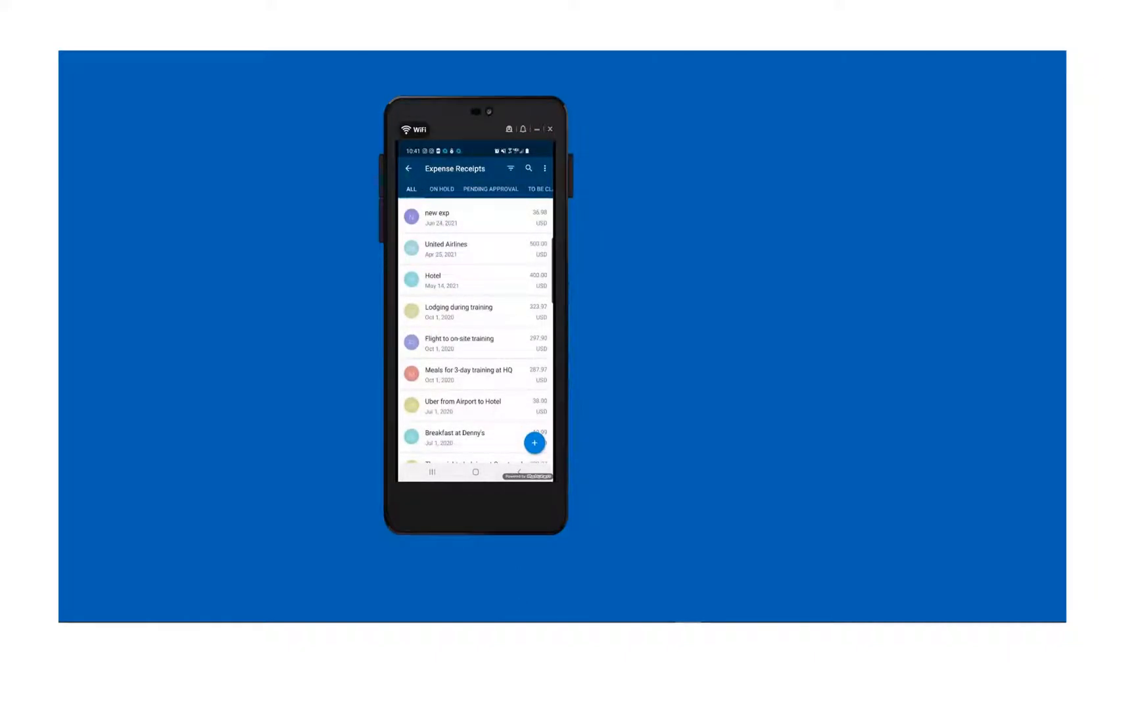
- Switch to the Acumatica browser window and open the "new exp" receipt from the Expense Receipts list
{"action": "mouse_move", "coordinate": [535, 620]}
{"action": "left_click", "coordinate": [406, 612]}
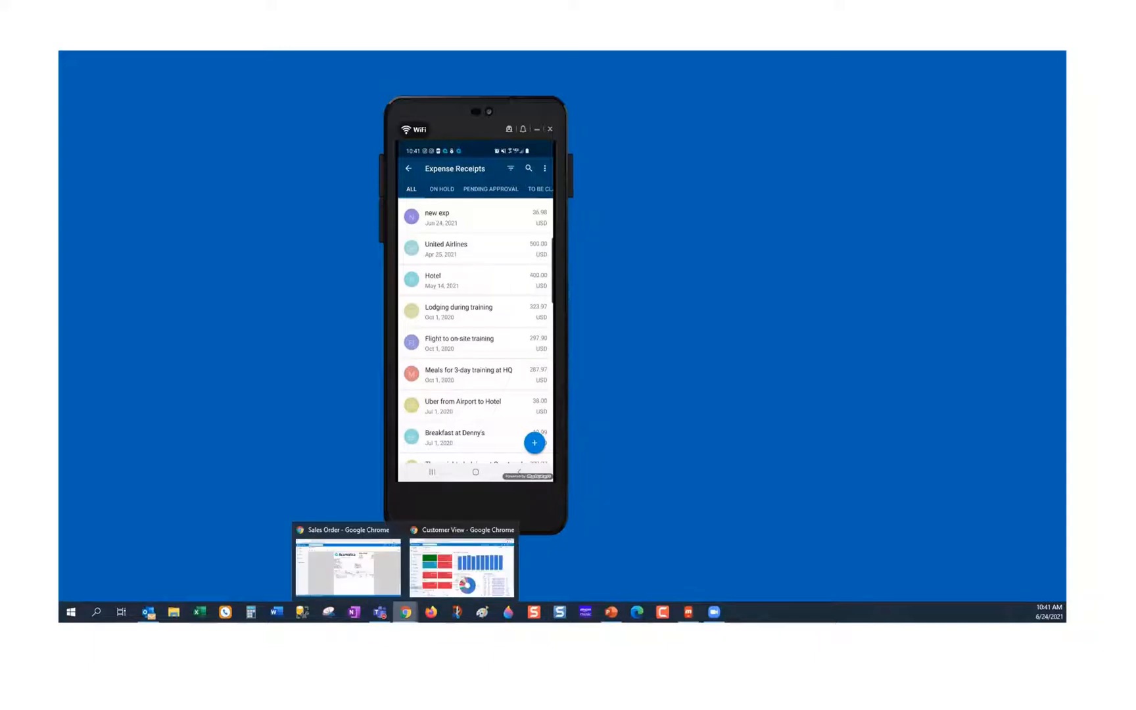
{"action": "left_click", "coordinate": [461, 566]}
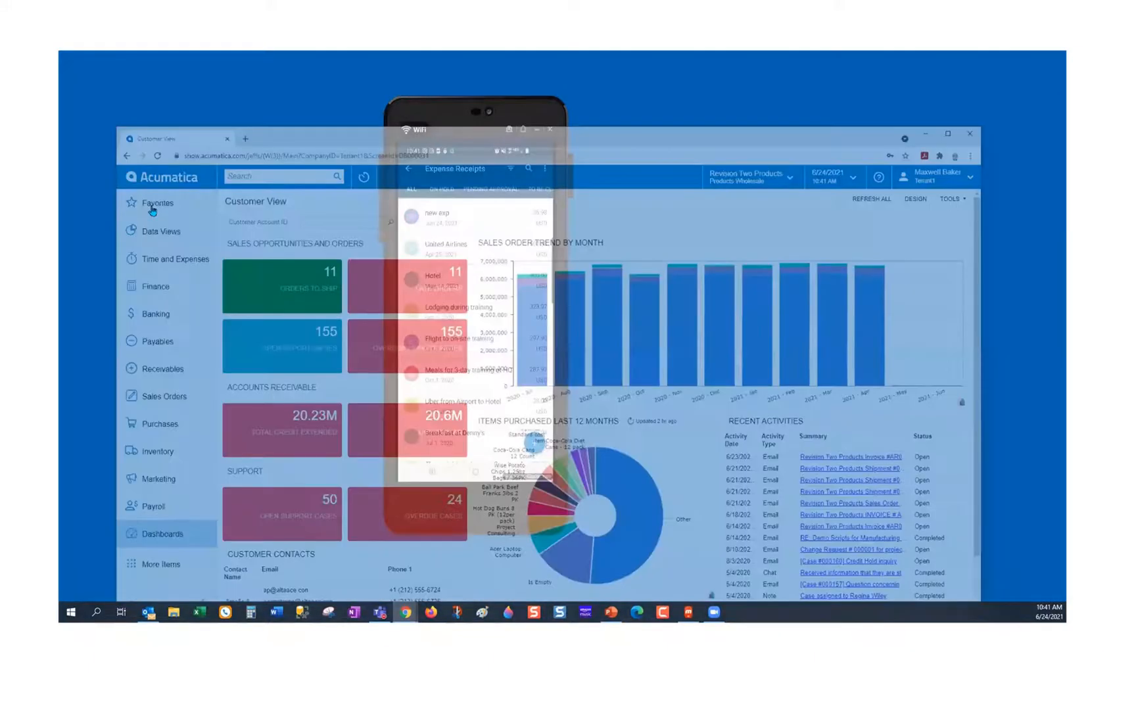
{"action": "left_click", "coordinate": [148, 217]}
{"action": "left_click", "coordinate": [551, 251]}
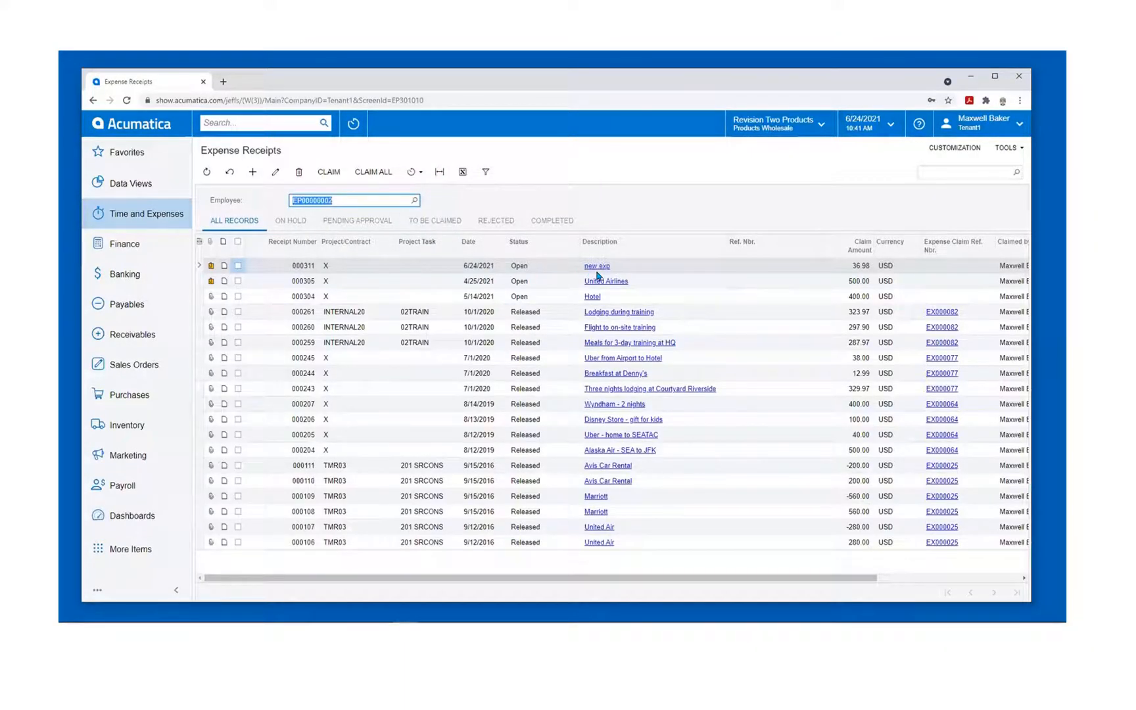
{"action": "left_click", "coordinate": [598, 266]}
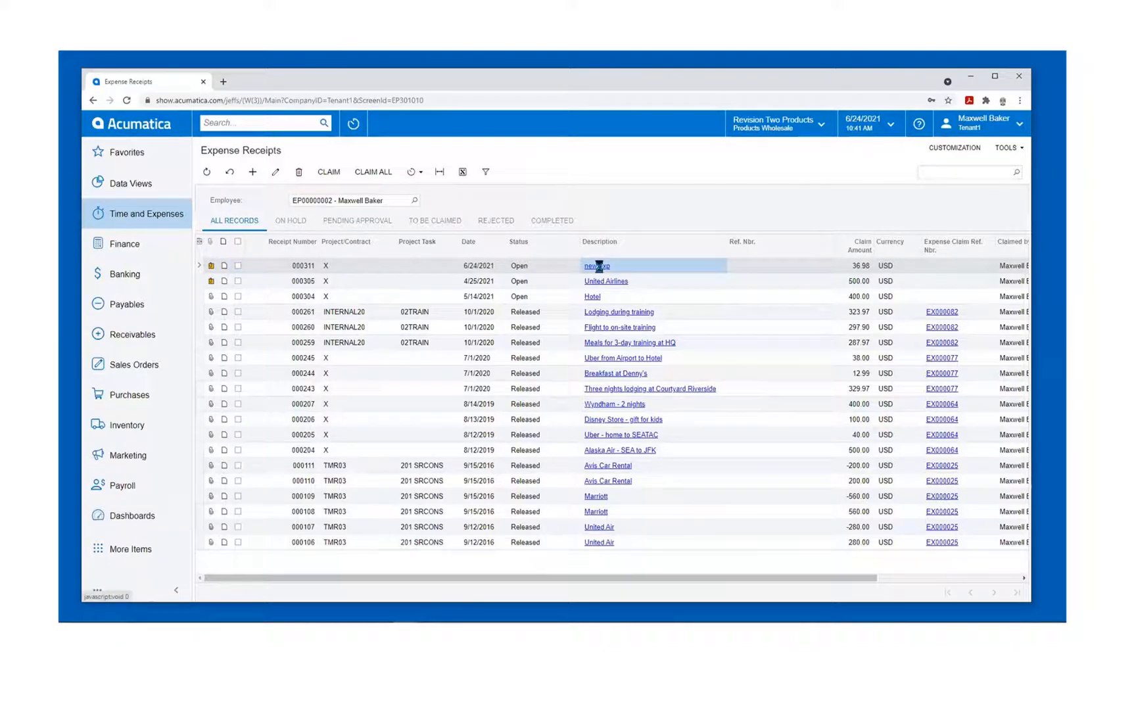
{"action": "left_click", "coordinate": [598, 267]}
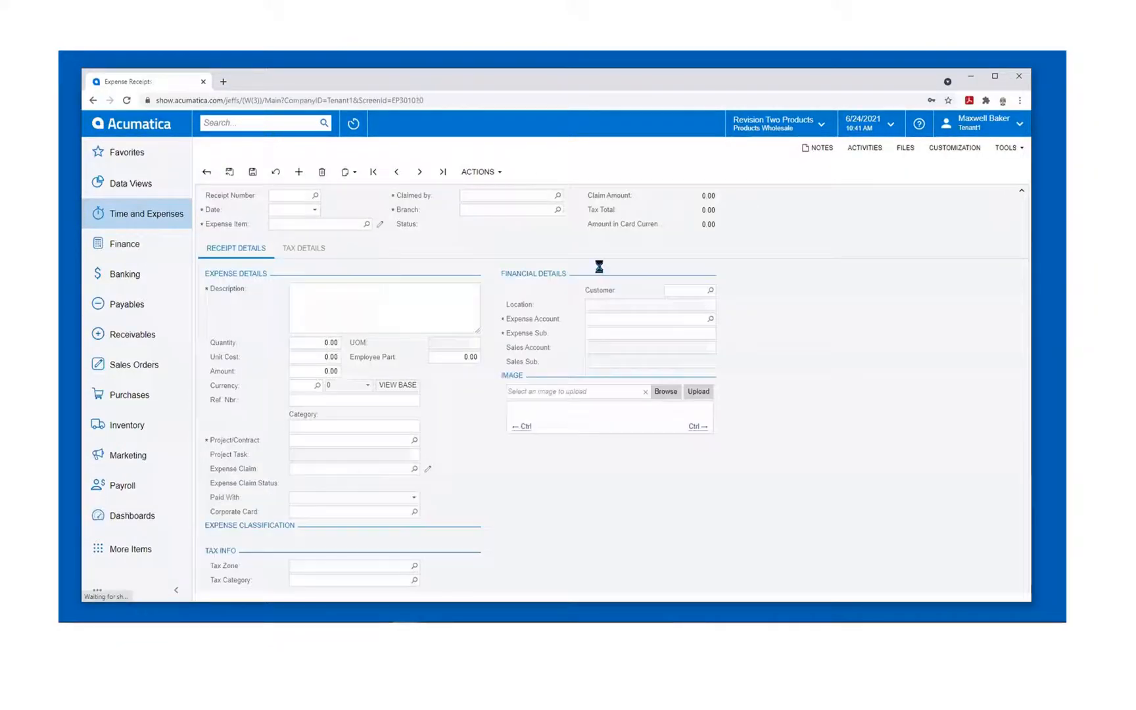
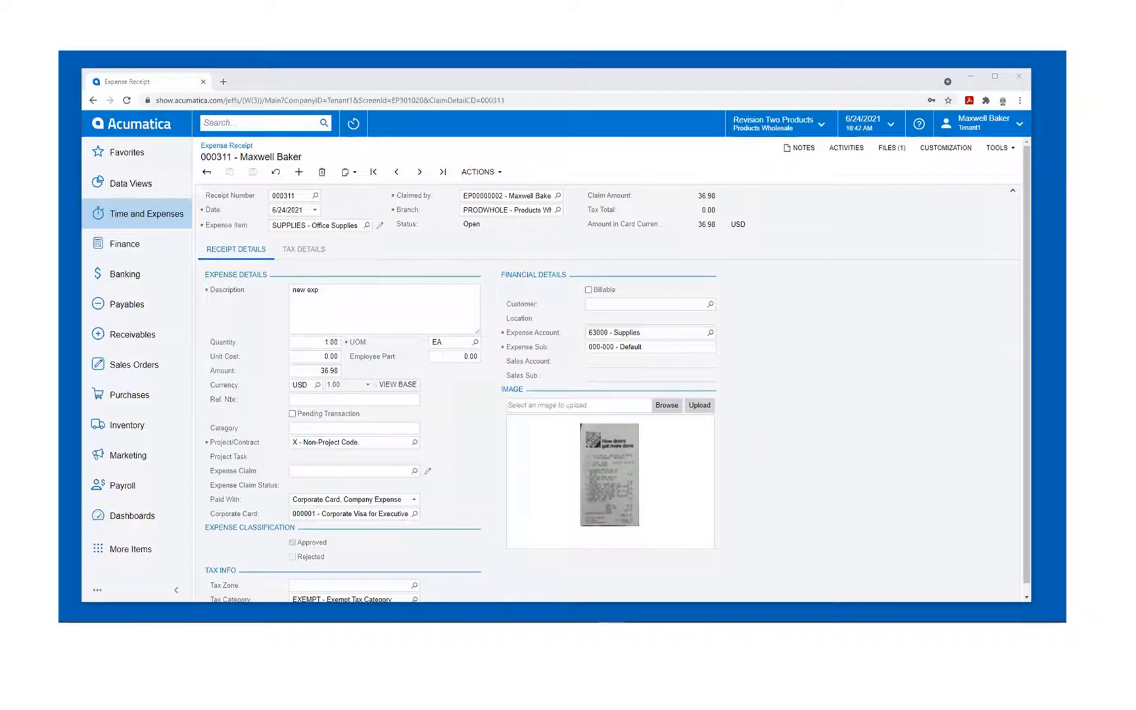
- Return from the receipt to the Expense Receipts list, and open the Sales Orders list
{"action": "left_click", "coordinate": [207, 173]}
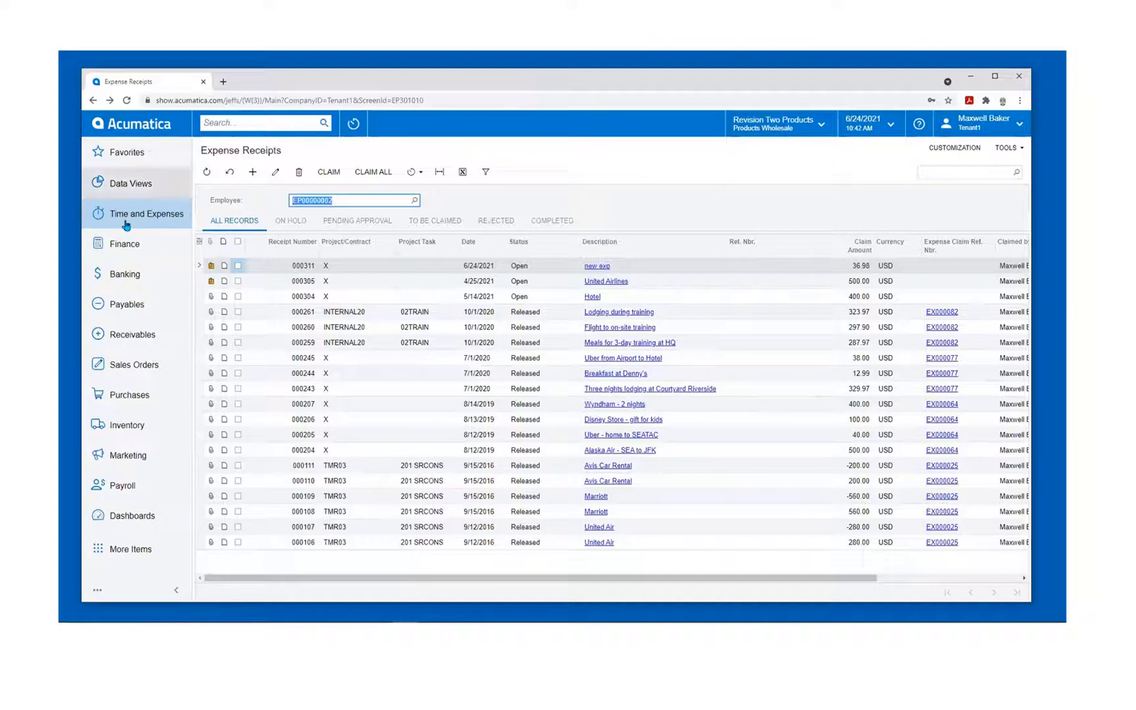
{"action": "left_click", "coordinate": [125, 365]}
{"action": "left_click", "coordinate": [259, 253]}
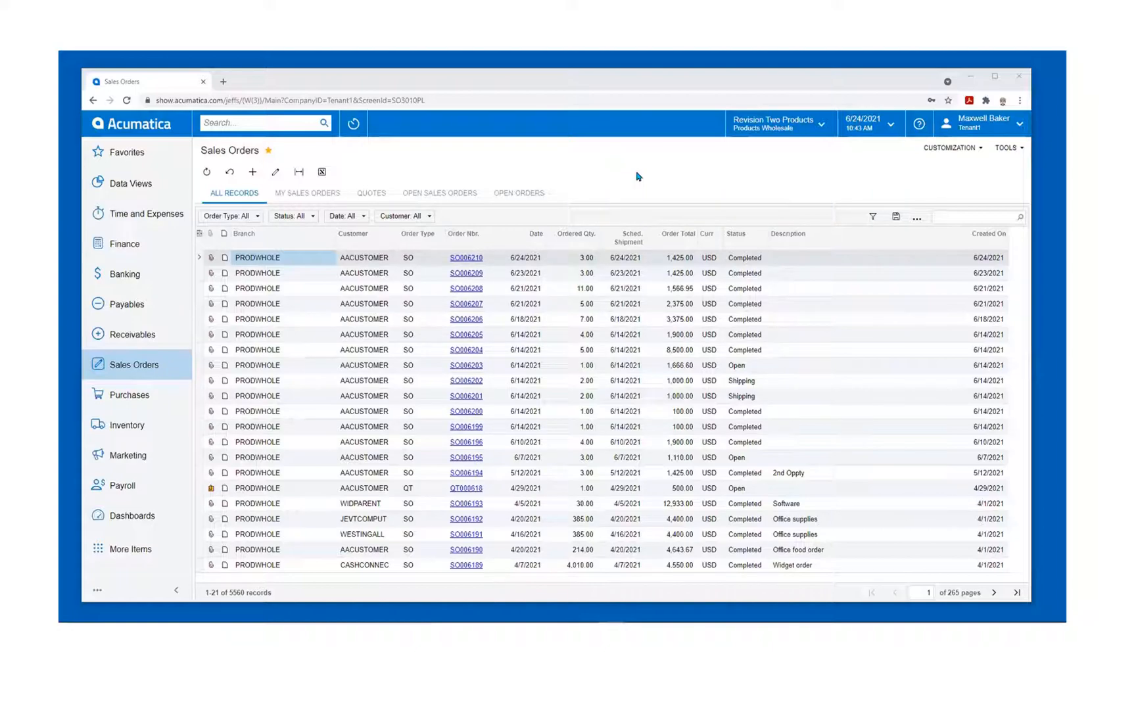
- Open the generic inquiry behind the Sales Orders list, review its results grid fields, and enable Expose via OData
{"action": "left_click", "coordinate": [945, 153]}
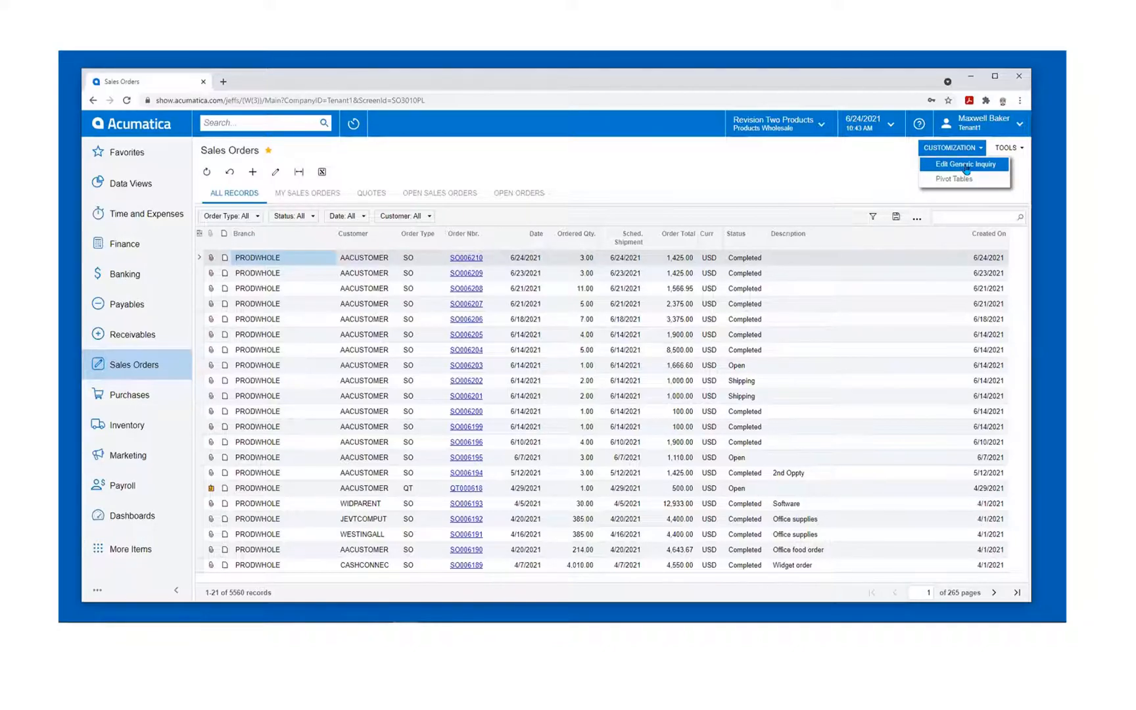
{"action": "left_click", "coordinate": [965, 164]}
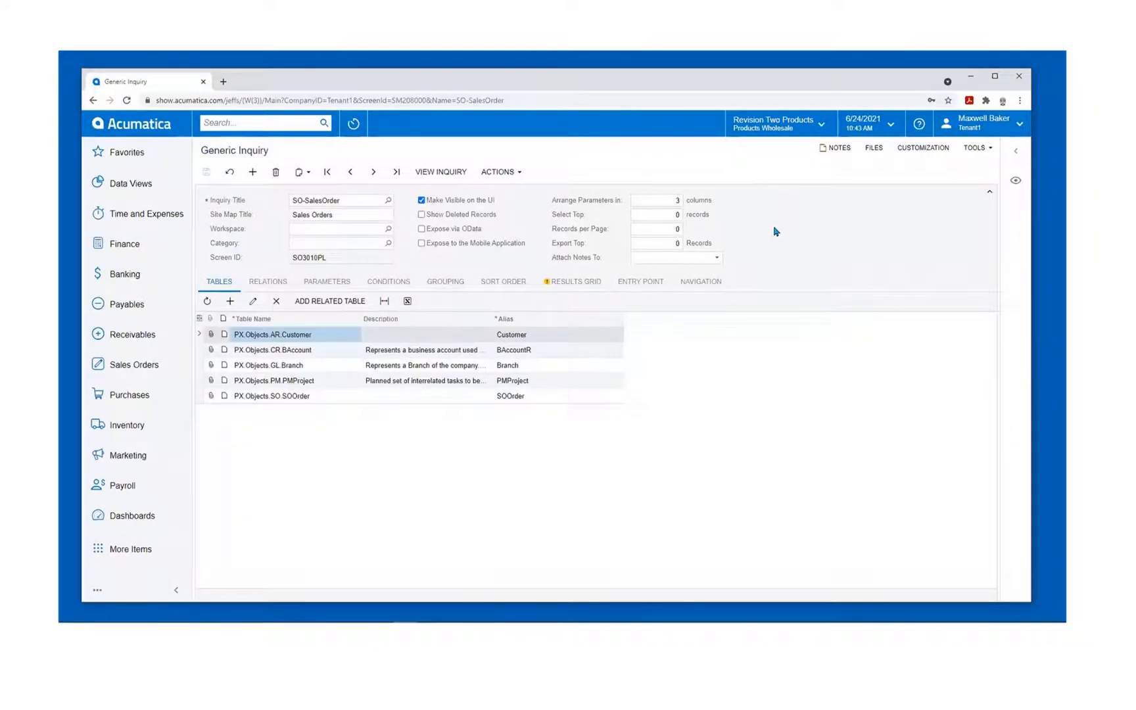
{"action": "left_click", "coordinate": [581, 288]}
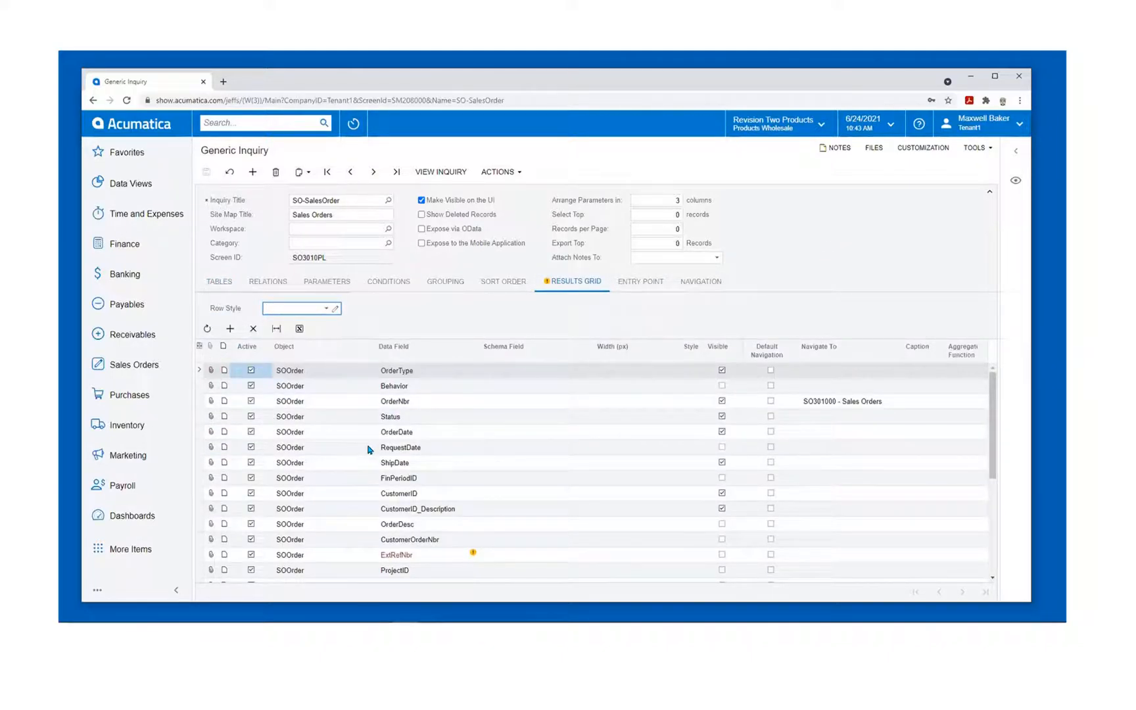
{"action": "left_click_drag", "start_coordinate": [993, 393], "coordinate": [996, 505]}
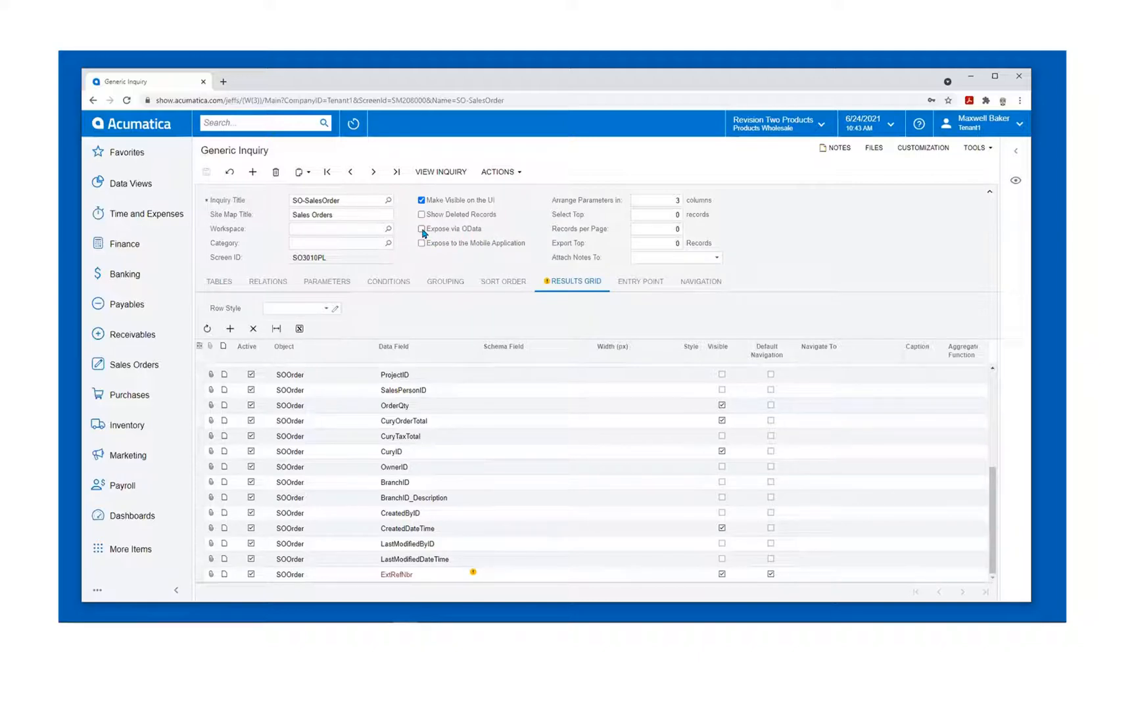
{"action": "left_click", "coordinate": [423, 231]}
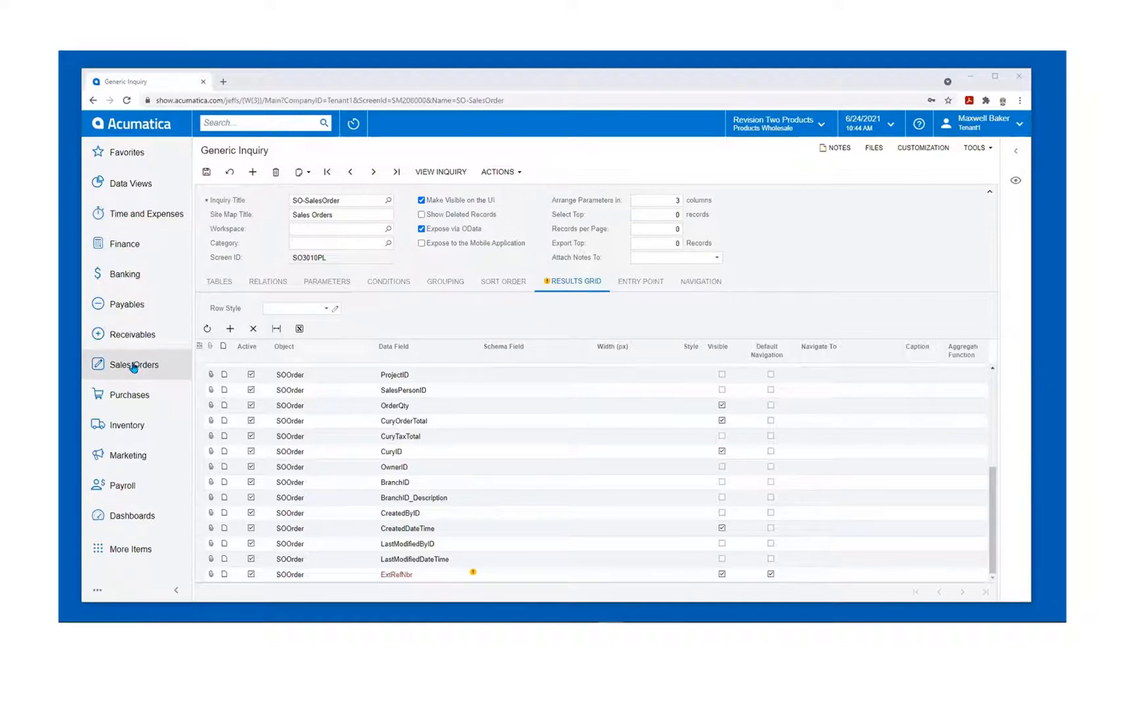
- Leave the inquiry without saving and run the Balance Sheet financial statement for ledger ACTUAL and period 06-2021
{"action": "left_click", "coordinate": [141, 248]}
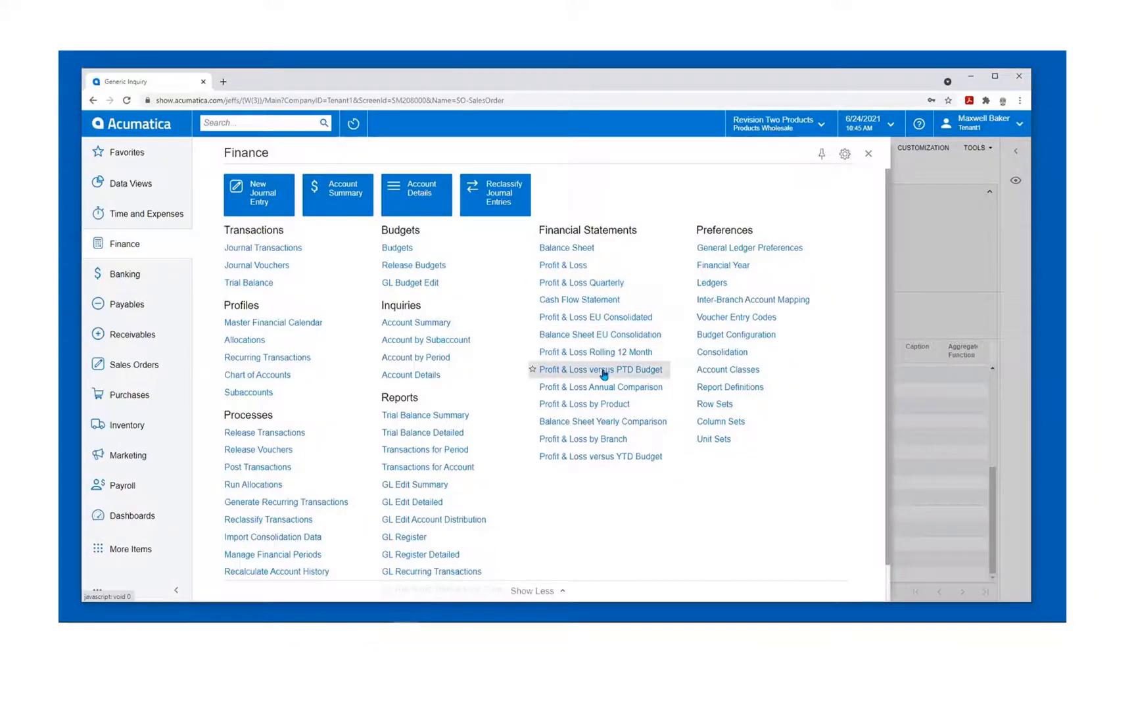
{"action": "left_click", "coordinate": [577, 253]}
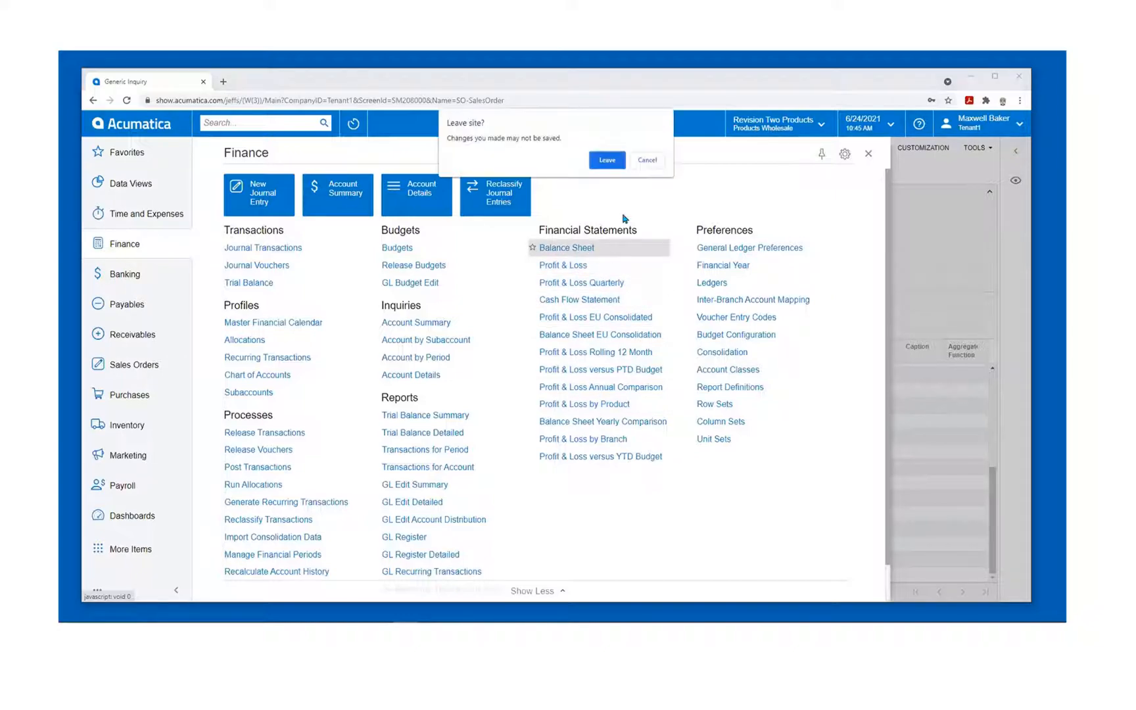
{"action": "left_click", "coordinate": [609, 165]}
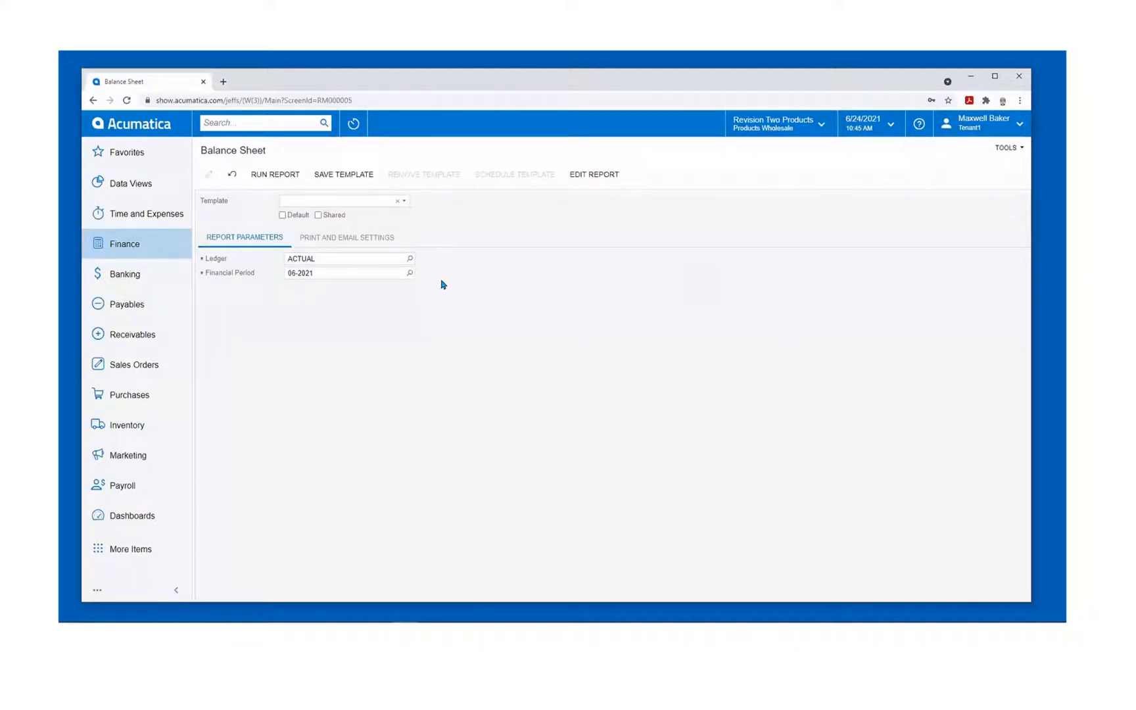
{"action": "left_click", "coordinate": [275, 174]}
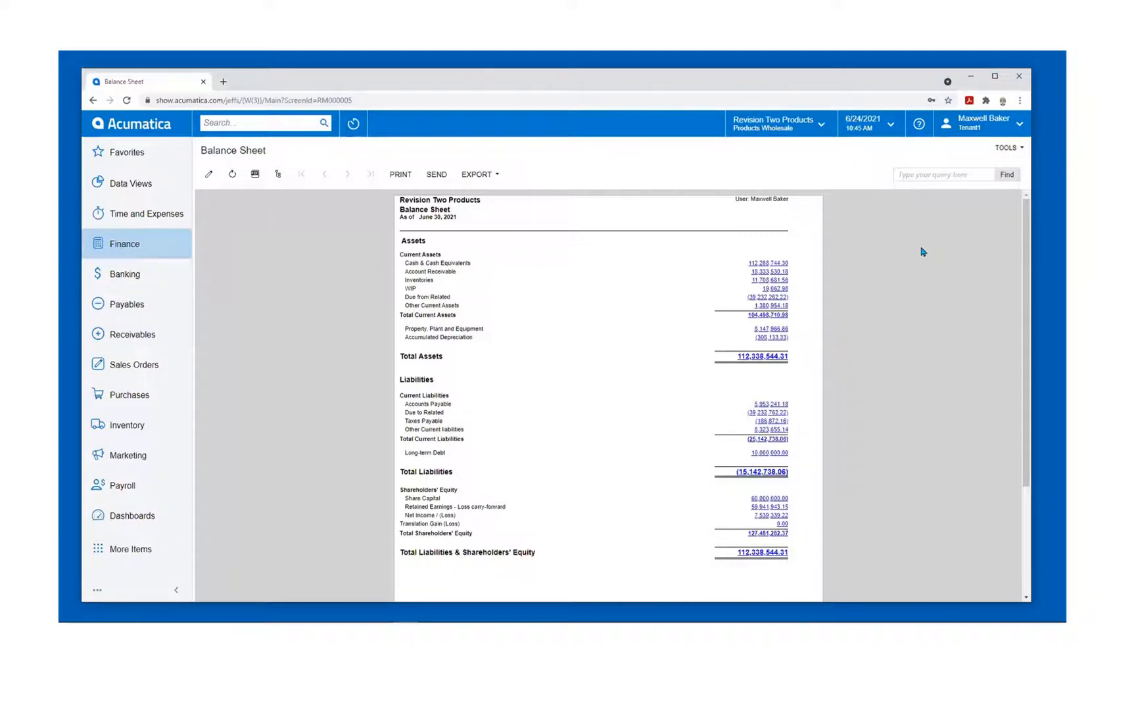
- Examine the available companies and branches, and the balance sheet's consolidated report structure by company and branch
{"action": "left_click", "coordinate": [822, 131]}
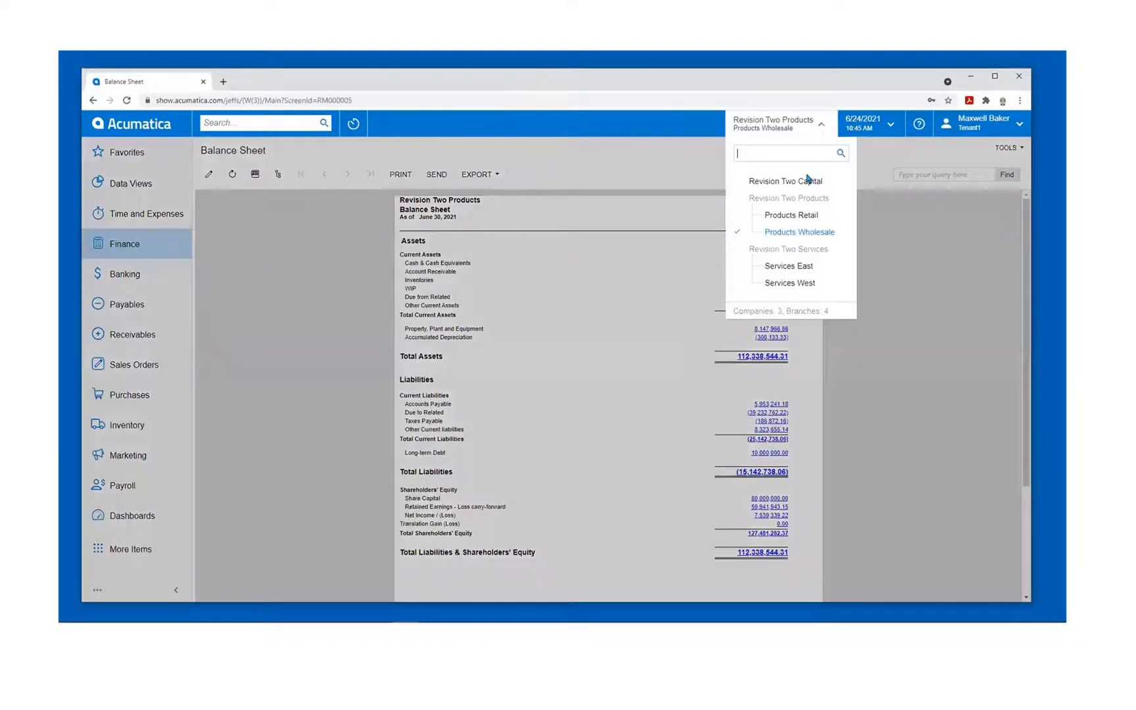
{"action": "left_click", "coordinate": [826, 132]}
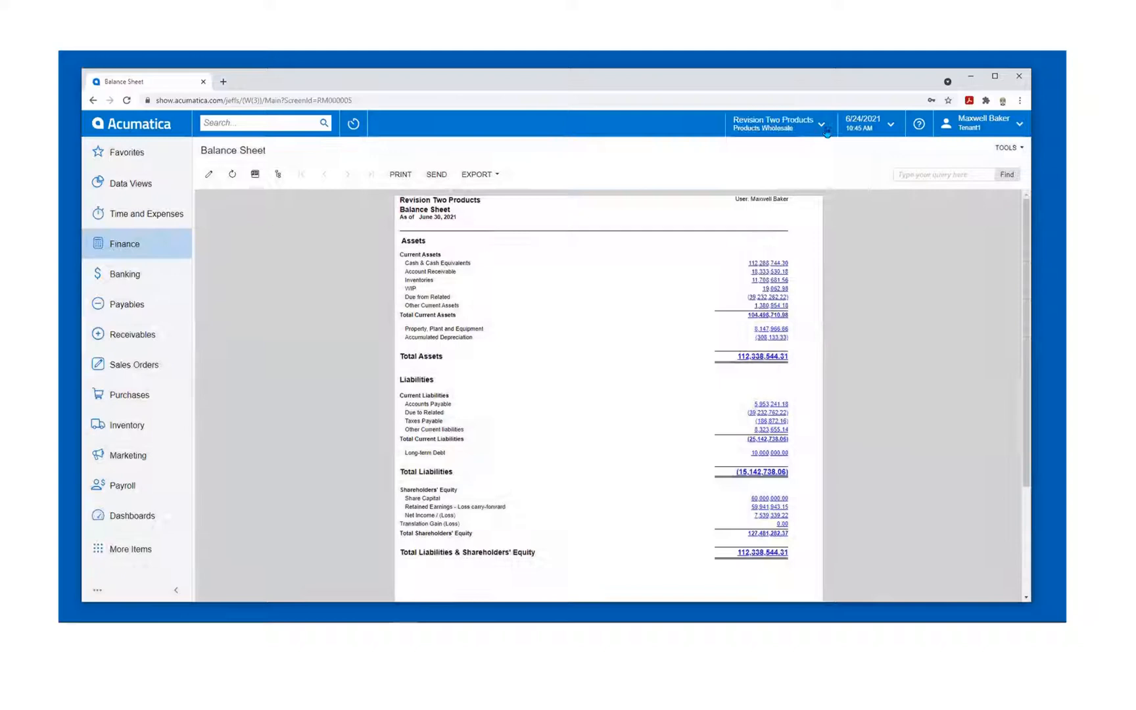
{"action": "left_click", "coordinate": [278, 175]}
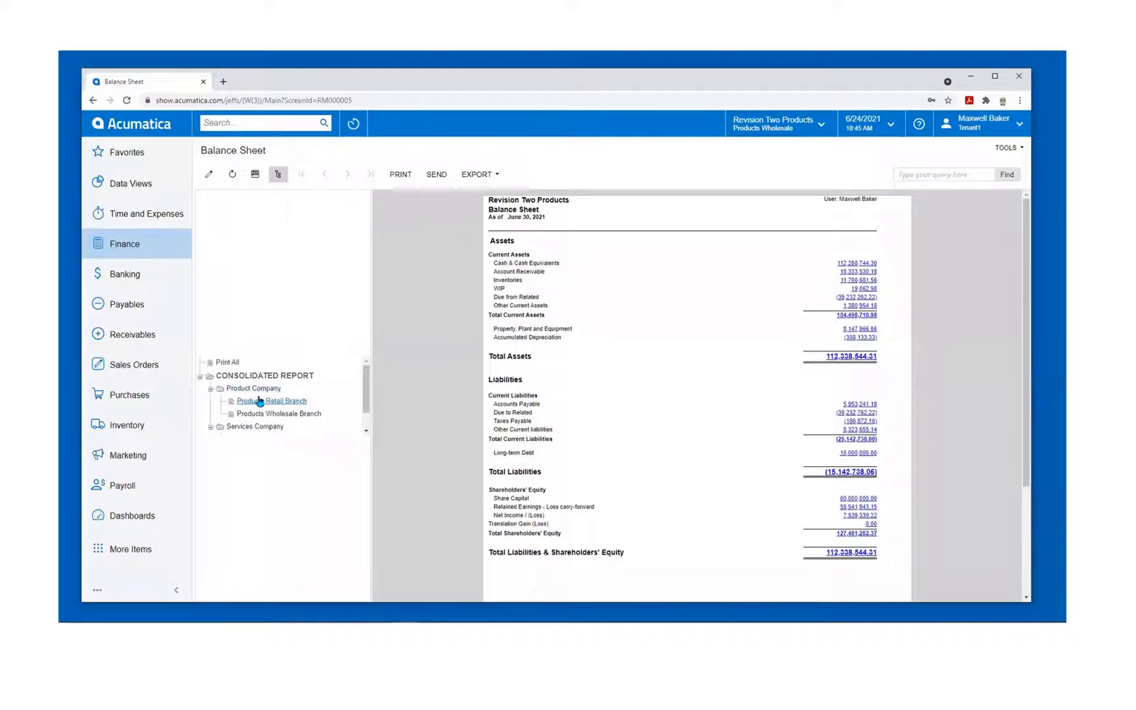
{"action": "left_click", "coordinate": [280, 175]}
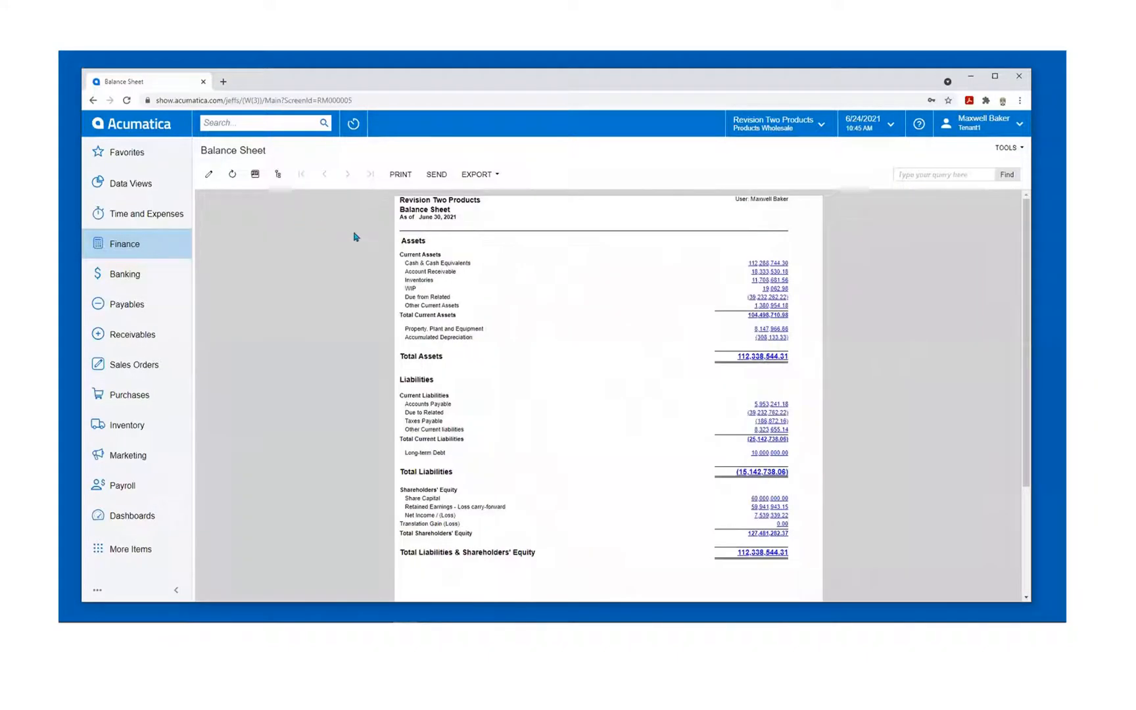
- Drill down from Cash & Cash Equivalents to the general ledger details and the Company Checking Account - HQ transactions
{"action": "left_click", "coordinate": [774, 265]}
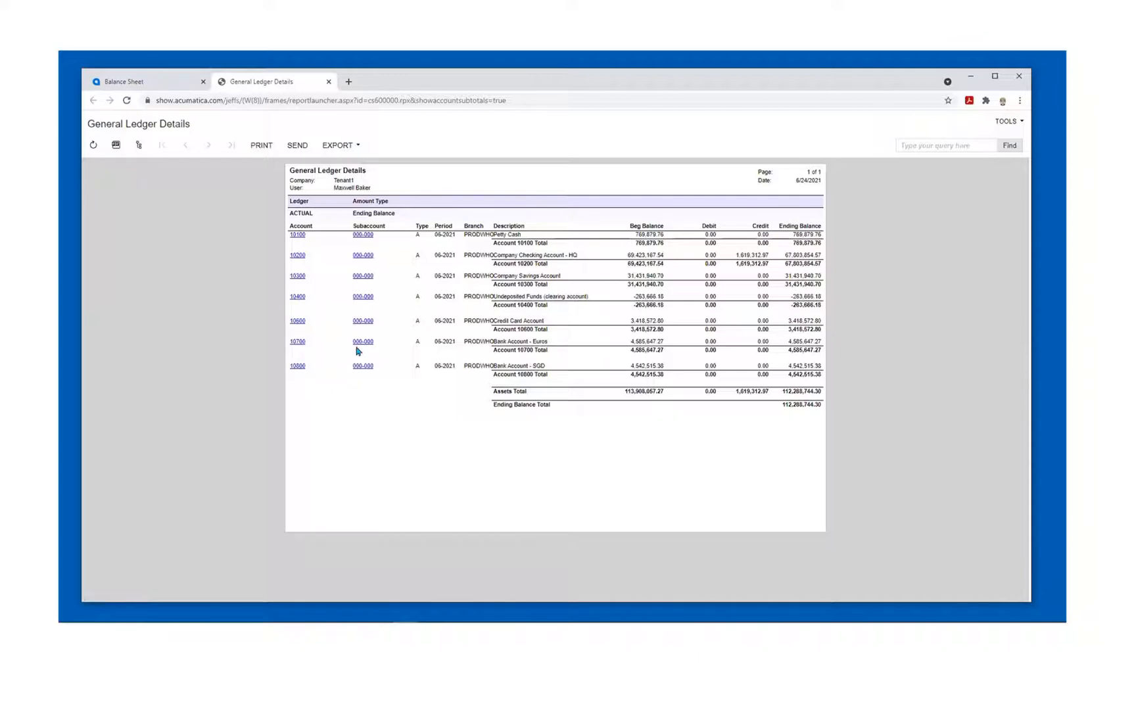
{"action": "left_click", "coordinate": [299, 258]}
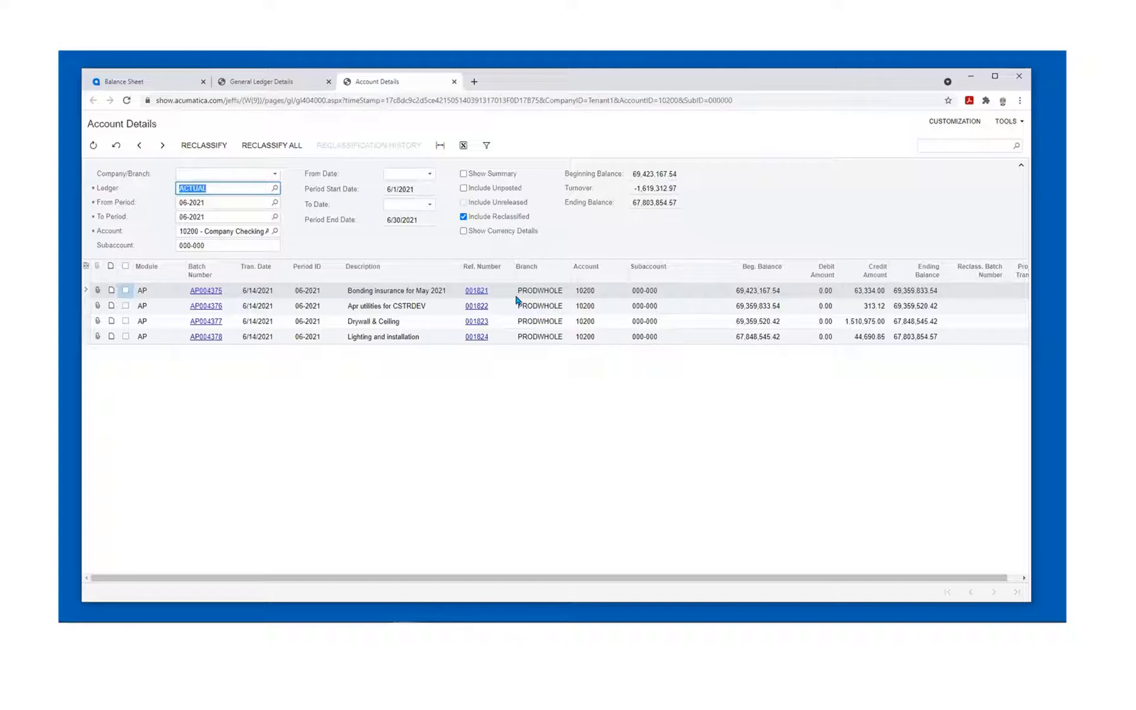
- Open the journal transaction behind "Bonding insurance for May 2021", review it, and return to the Balance Sheet
{"action": "left_click", "coordinate": [209, 289]}
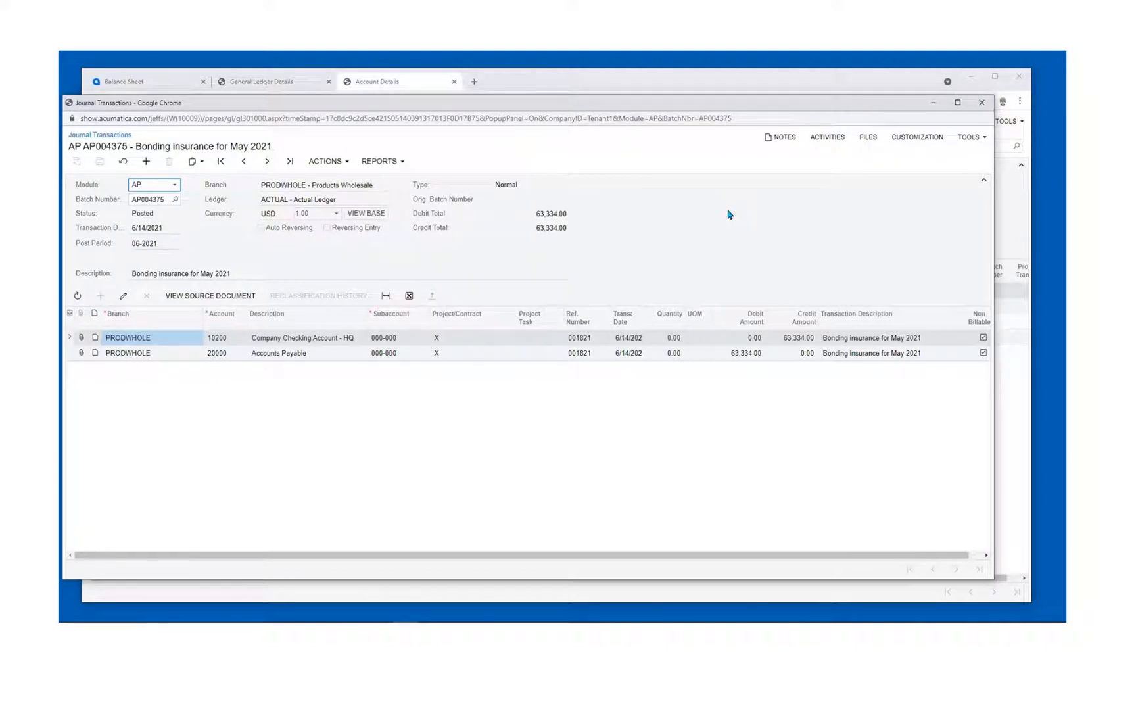
{"action": "left_click", "coordinate": [982, 103]}
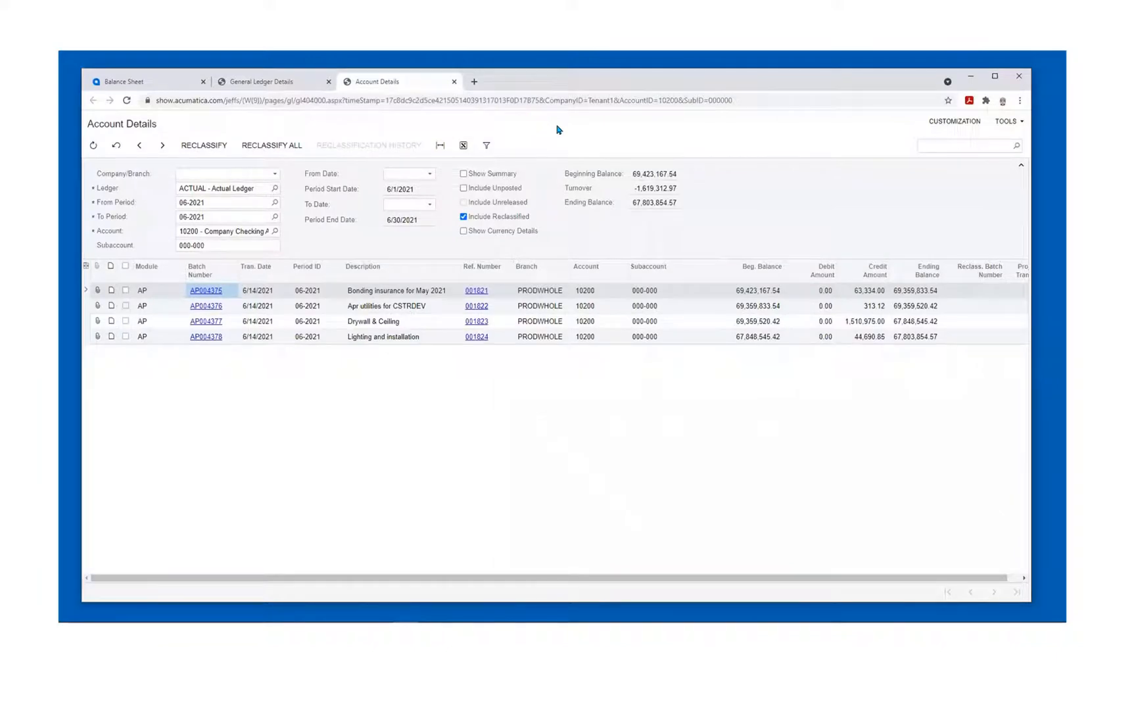
{"action": "left_click", "coordinate": [454, 82]}
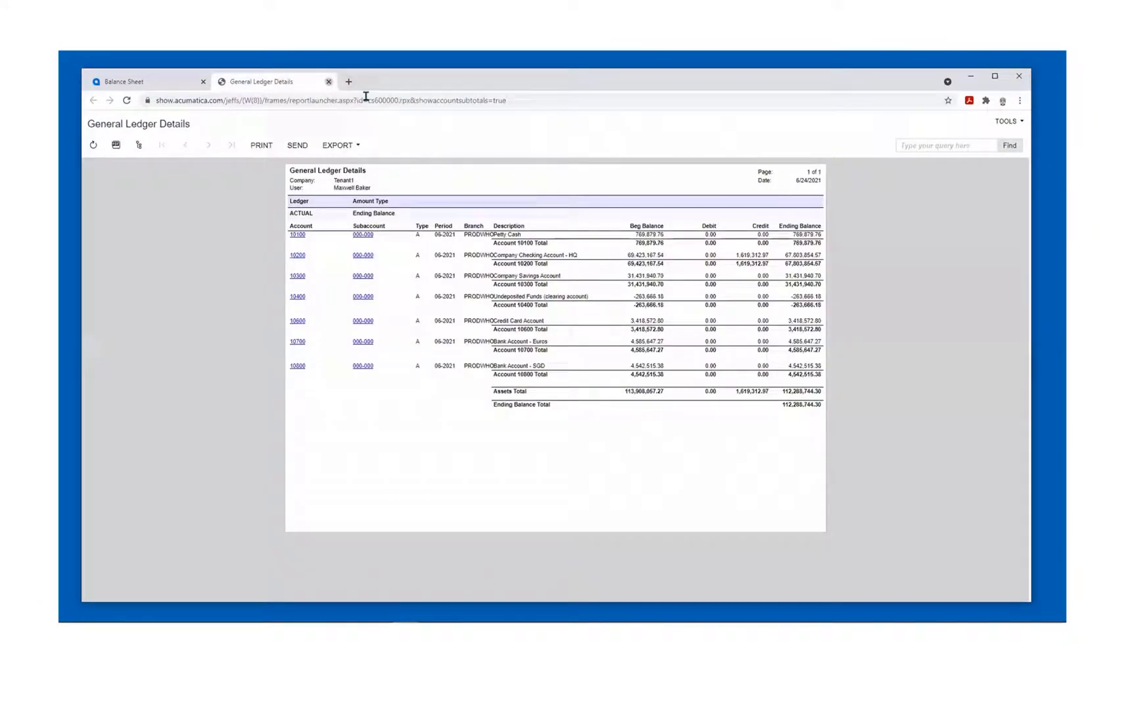
{"action": "left_click", "coordinate": [328, 81]}
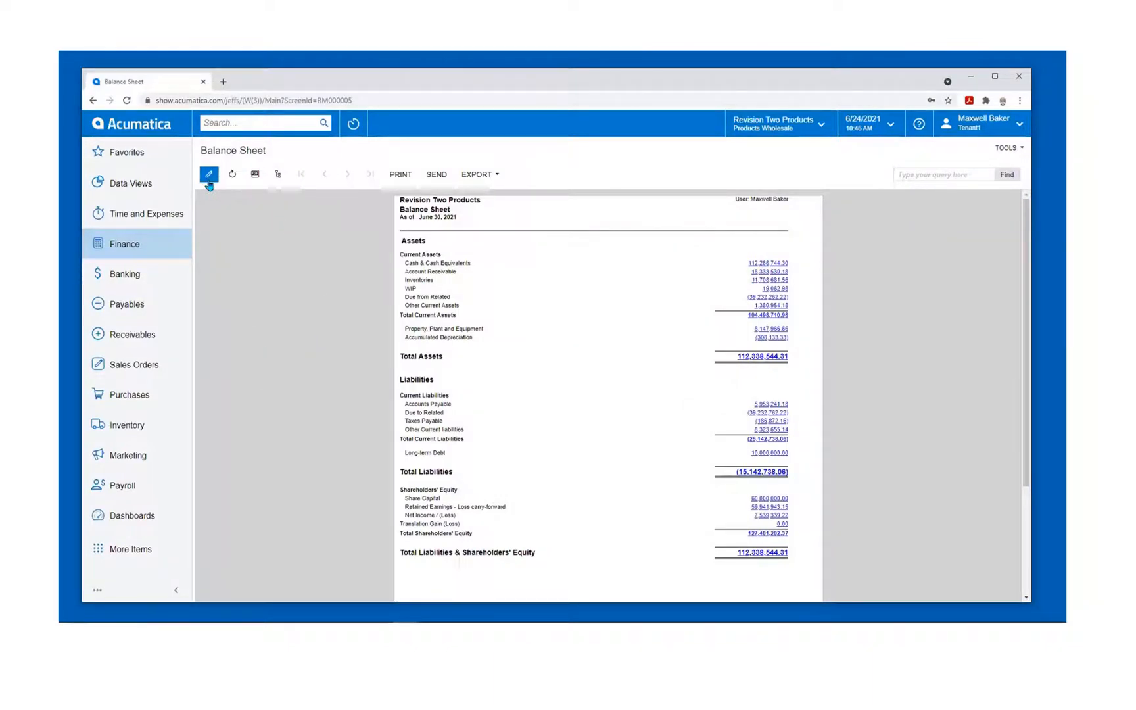
- Run the Trial Balance Summary, drill down to the Company Checking Account - HQ details, and return to the report's parameters
{"action": "left_click", "coordinate": [157, 248]}
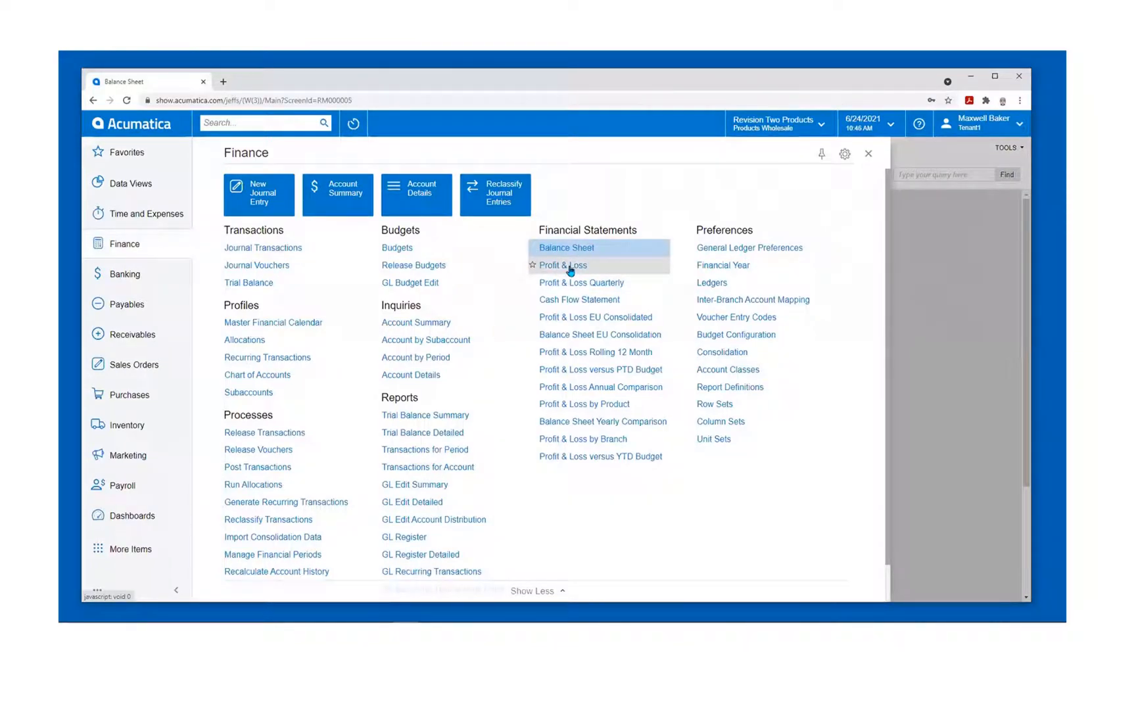
{"action": "left_click", "coordinate": [424, 415]}
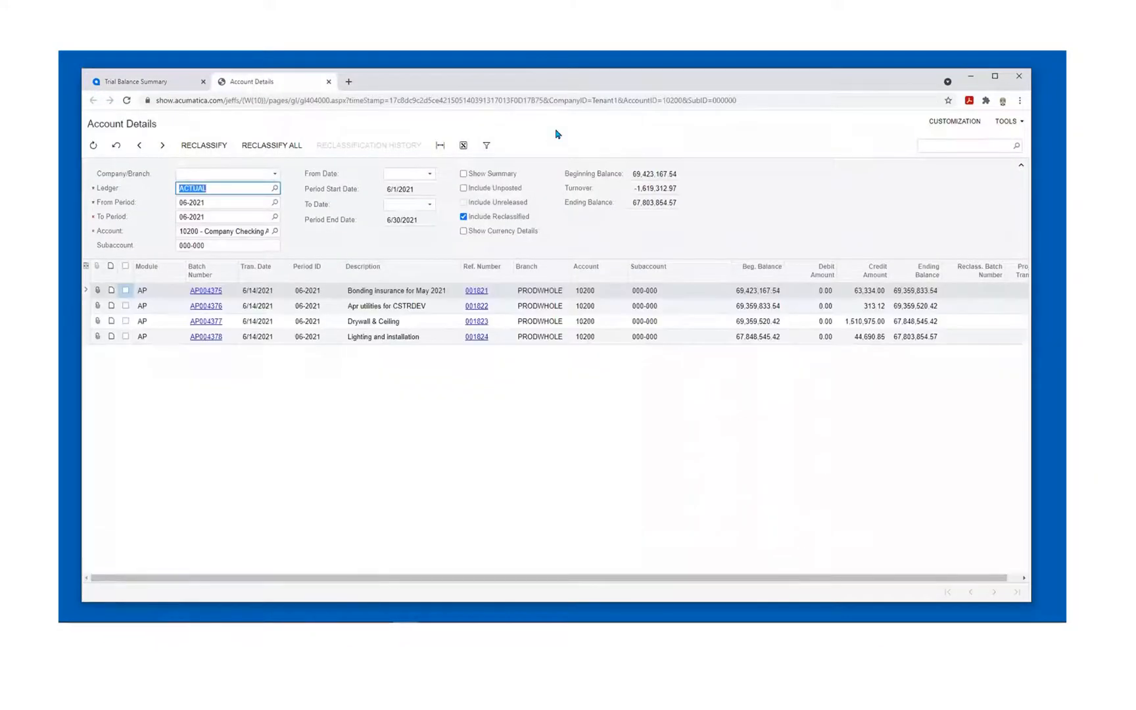
{"action": "left_click", "coordinate": [328, 82]}
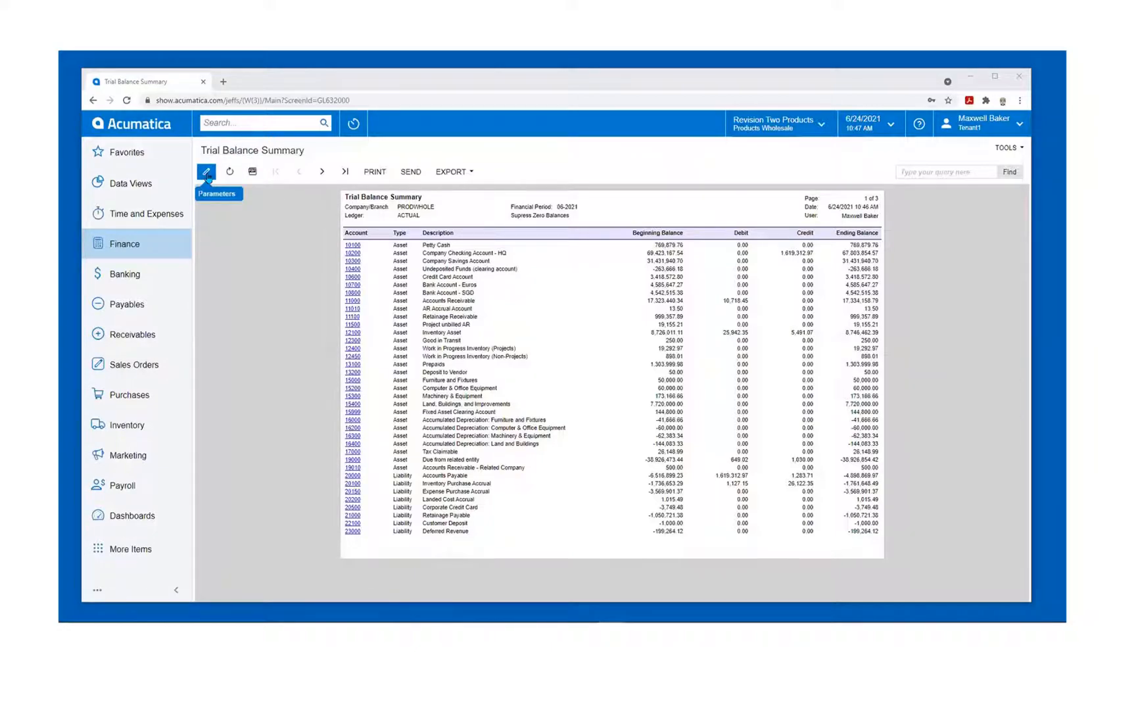
{"action": "left_click", "coordinate": [206, 173]}
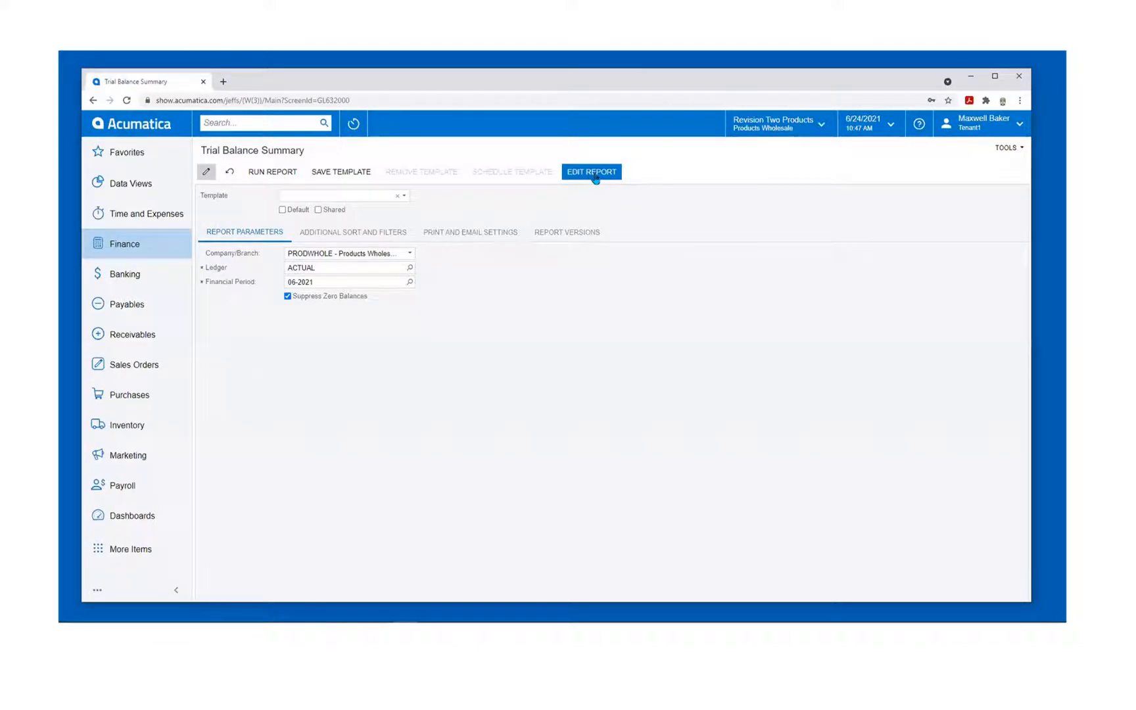
- Return to the Customer View dashboard and look over the Time and Expenses workspace
{"action": "left_click", "coordinate": [116, 247]}
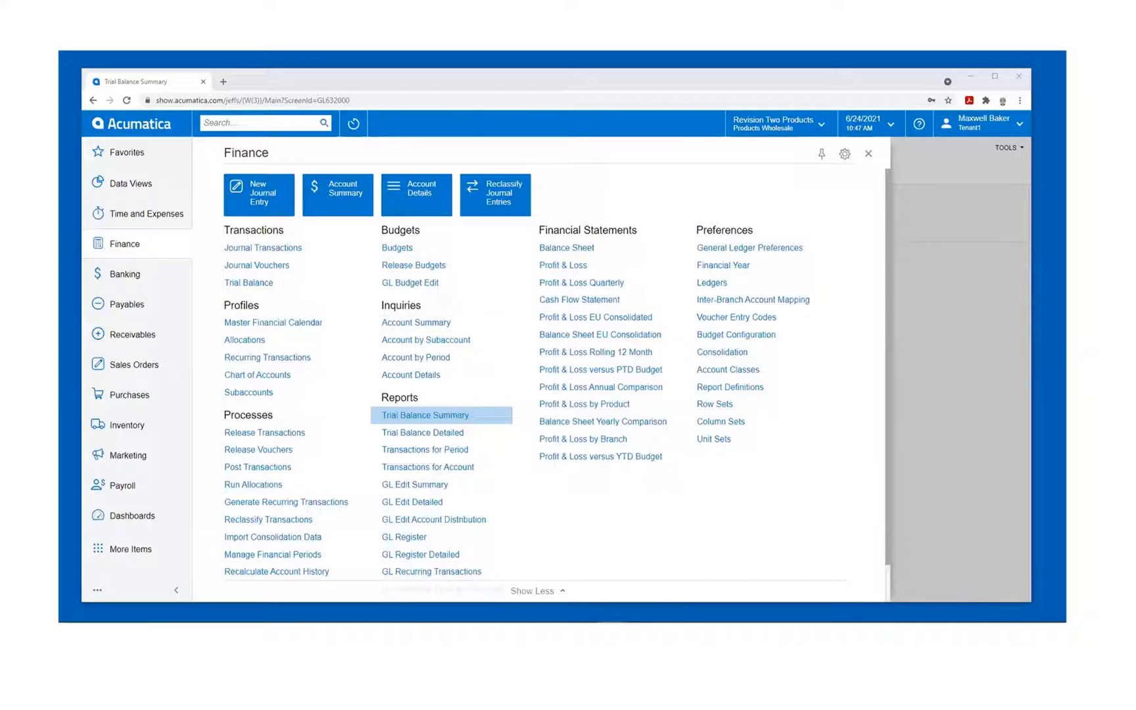
{"action": "left_click", "coordinate": [145, 124]}
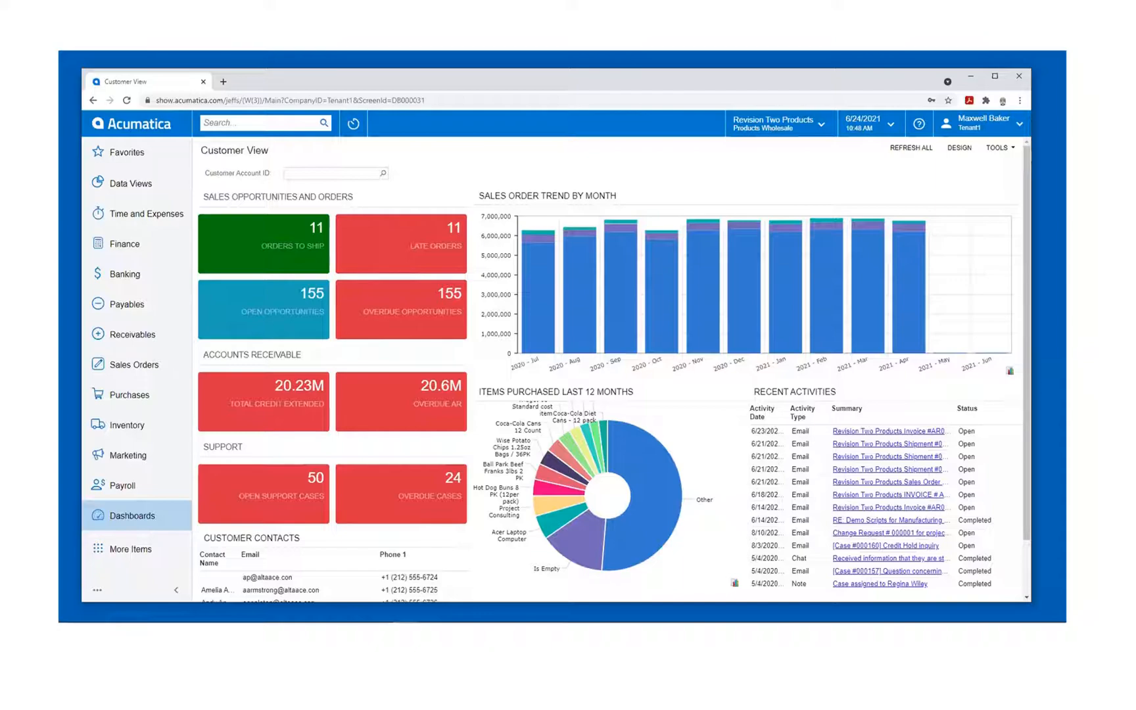
{"action": "left_click", "coordinate": [149, 220]}
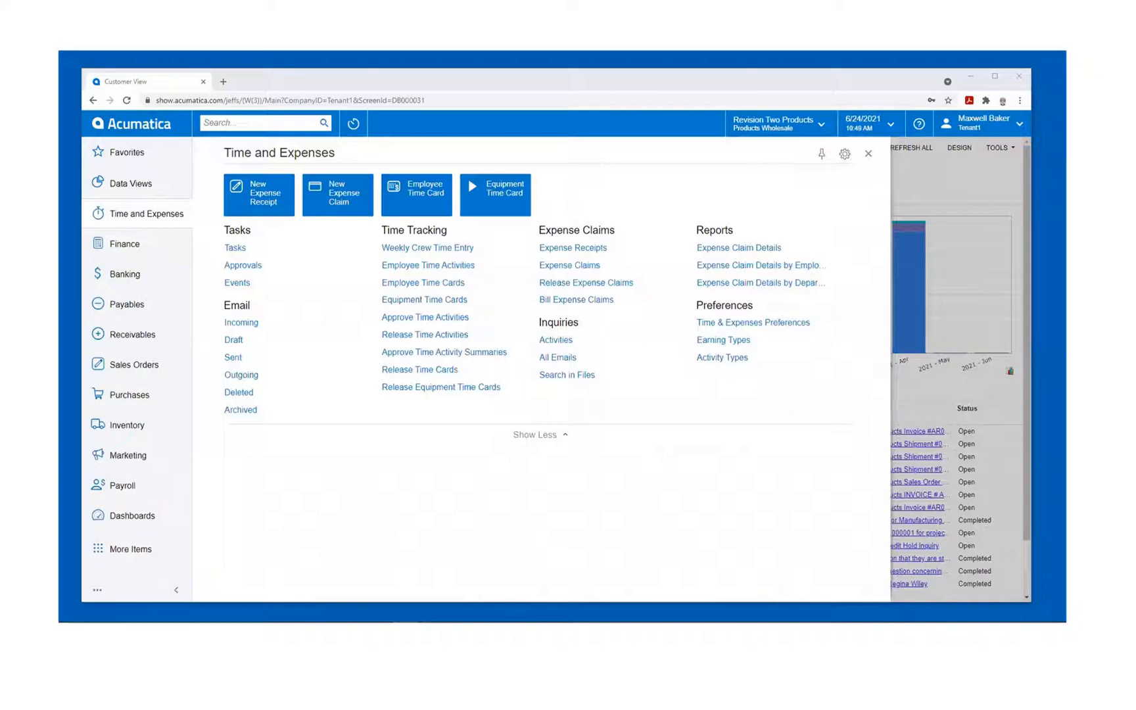
{"action": "left_click", "coordinate": [869, 155]}
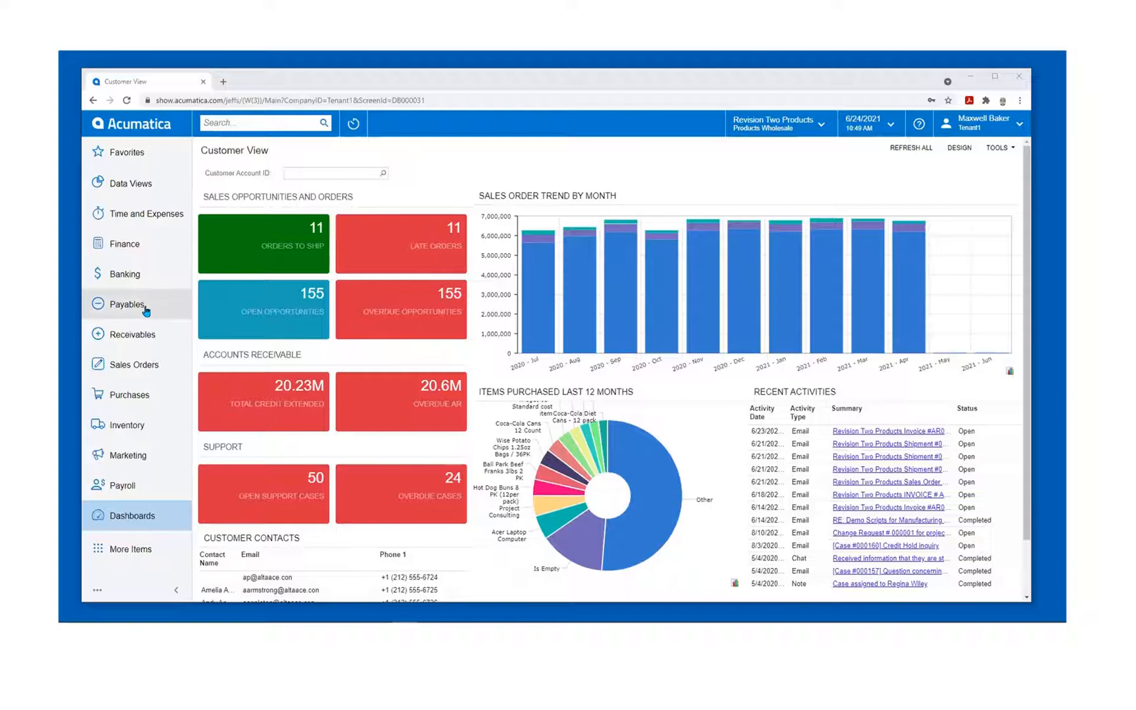
- Open the DBS - Balance Sheet Comparative report definition and check its Unit Set setting
{"action": "left_click", "coordinate": [139, 253]}
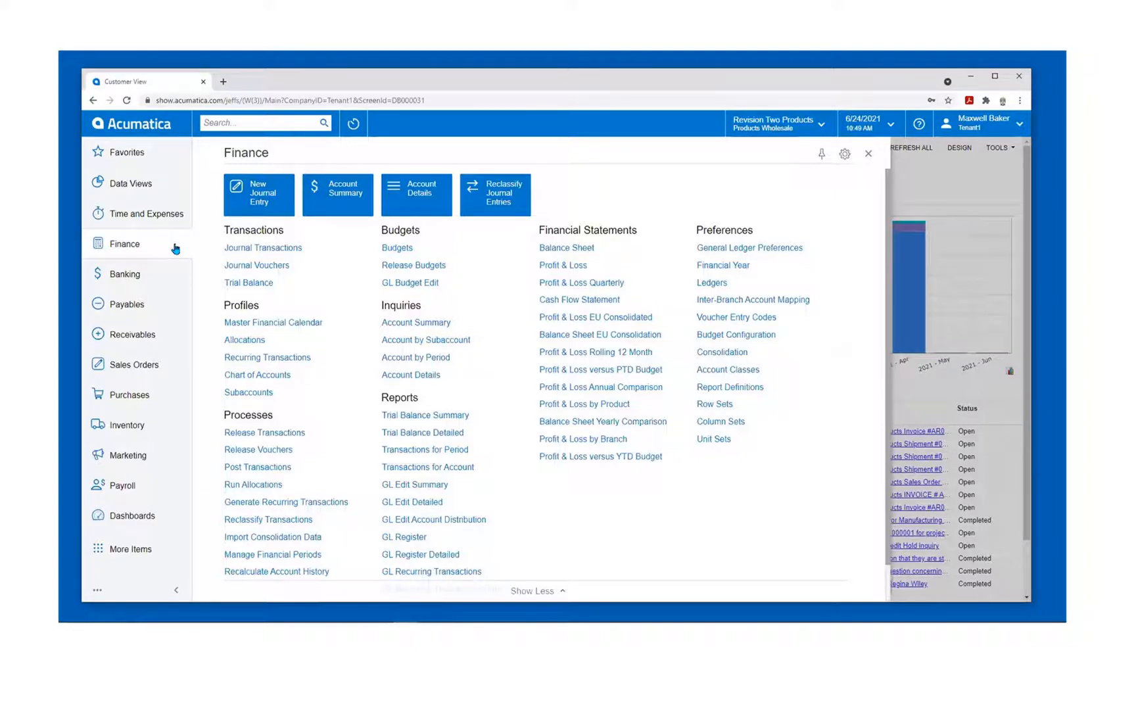
{"action": "left_click", "coordinate": [730, 387]}
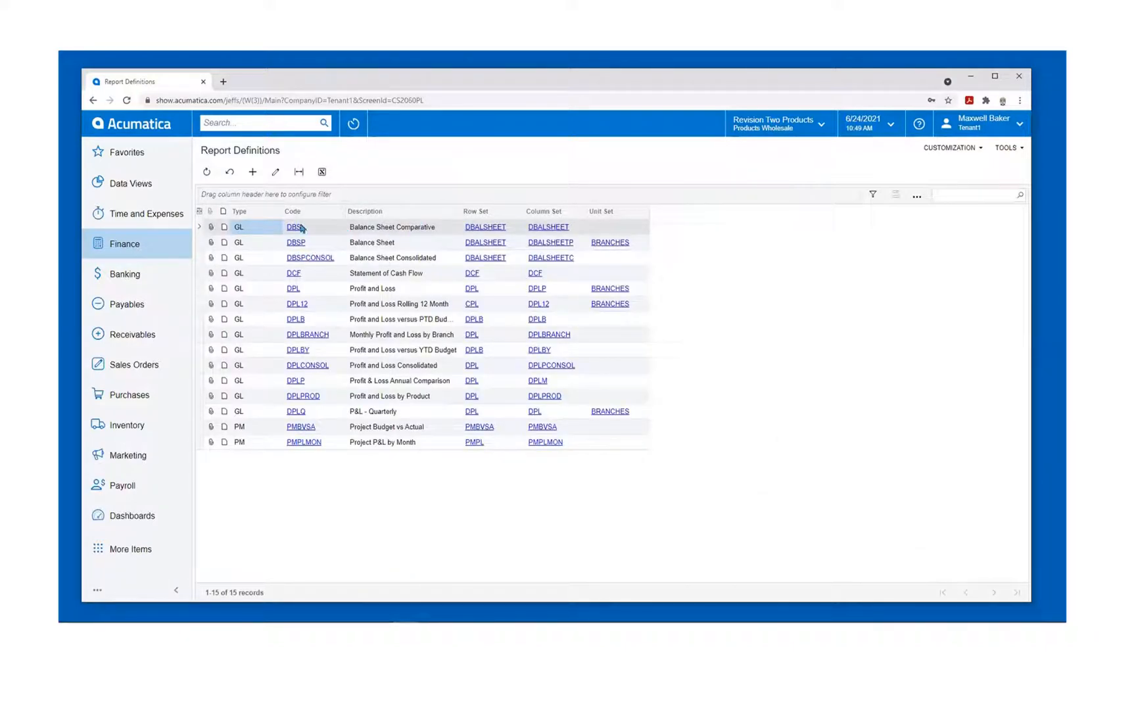
{"action": "left_click", "coordinate": [293, 228]}
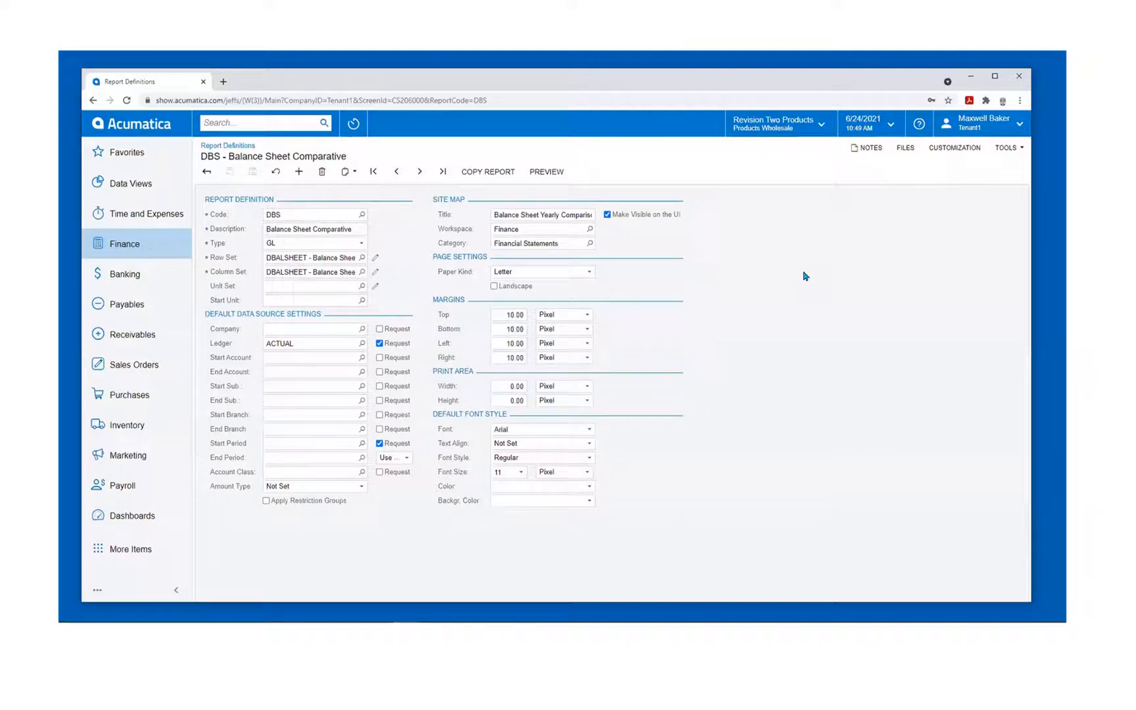
{"action": "left_click", "coordinate": [271, 286]}
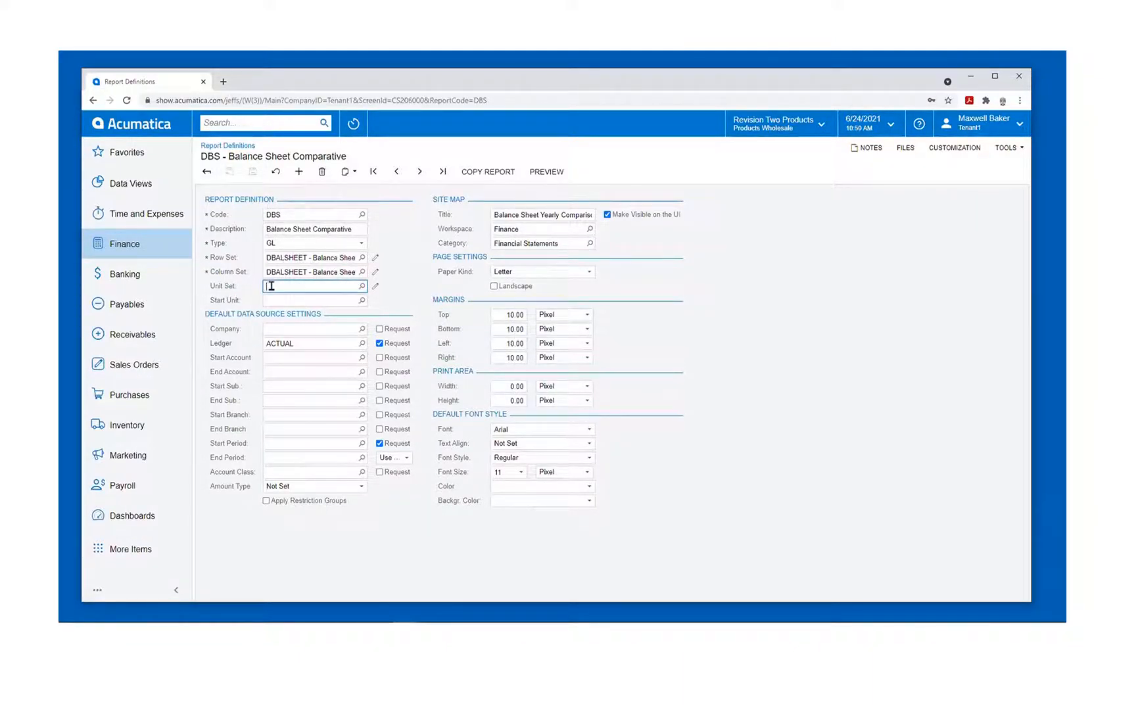
- Check the available companies and branches, and go to the DBSP - Balance Sheet report definition
{"action": "left_click", "coordinate": [789, 134]}
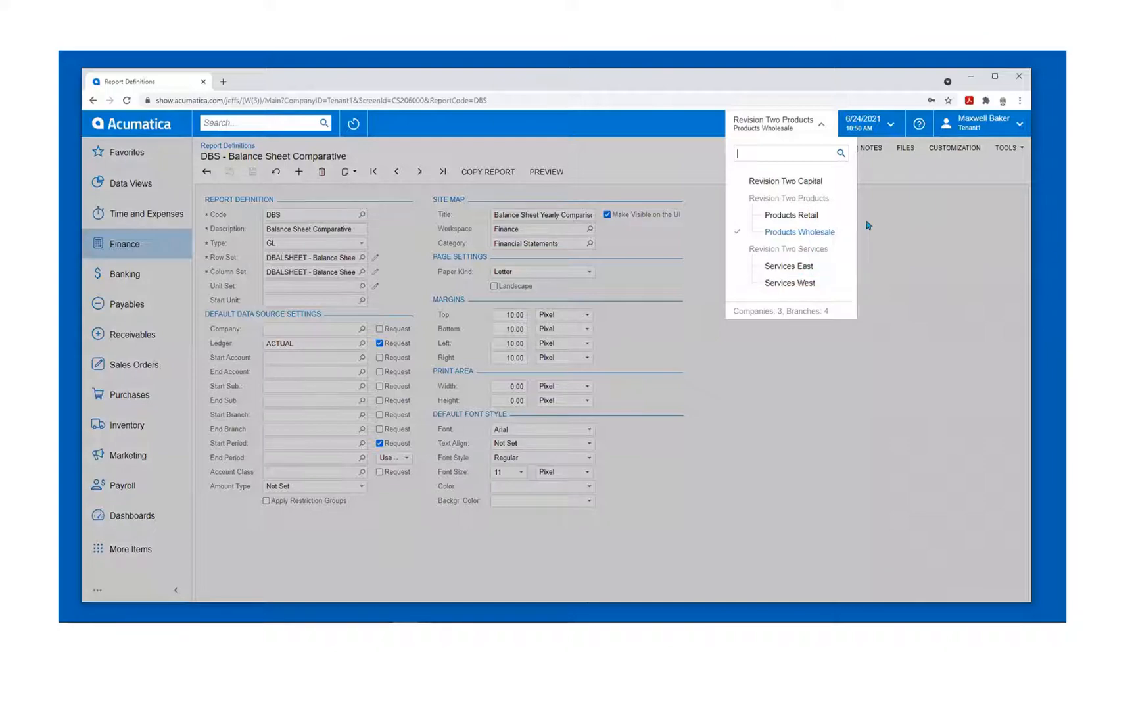
{"action": "left_click", "coordinate": [910, 234]}
{"action": "left_click", "coordinate": [340, 287]}
{"action": "left_click", "coordinate": [420, 170]}
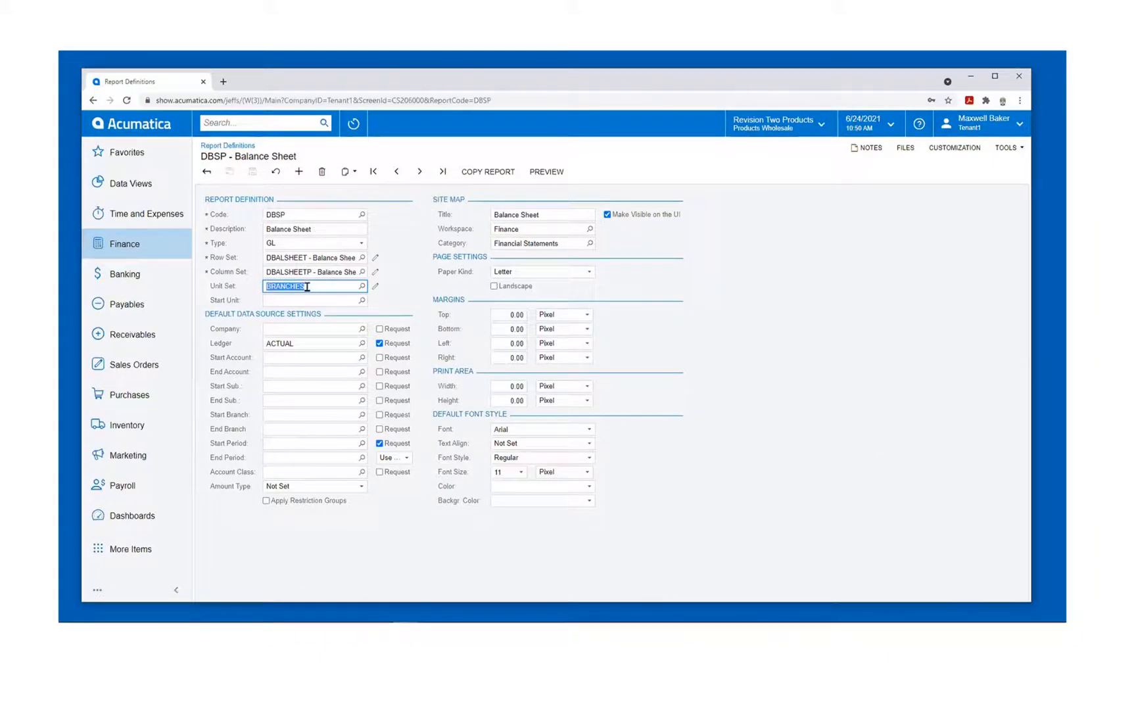
- Open the report's BRANCHES unit set and examine its PRODRETAIL, PRODUCTS and ALL nodes
{"action": "left_click", "coordinate": [375, 285]}
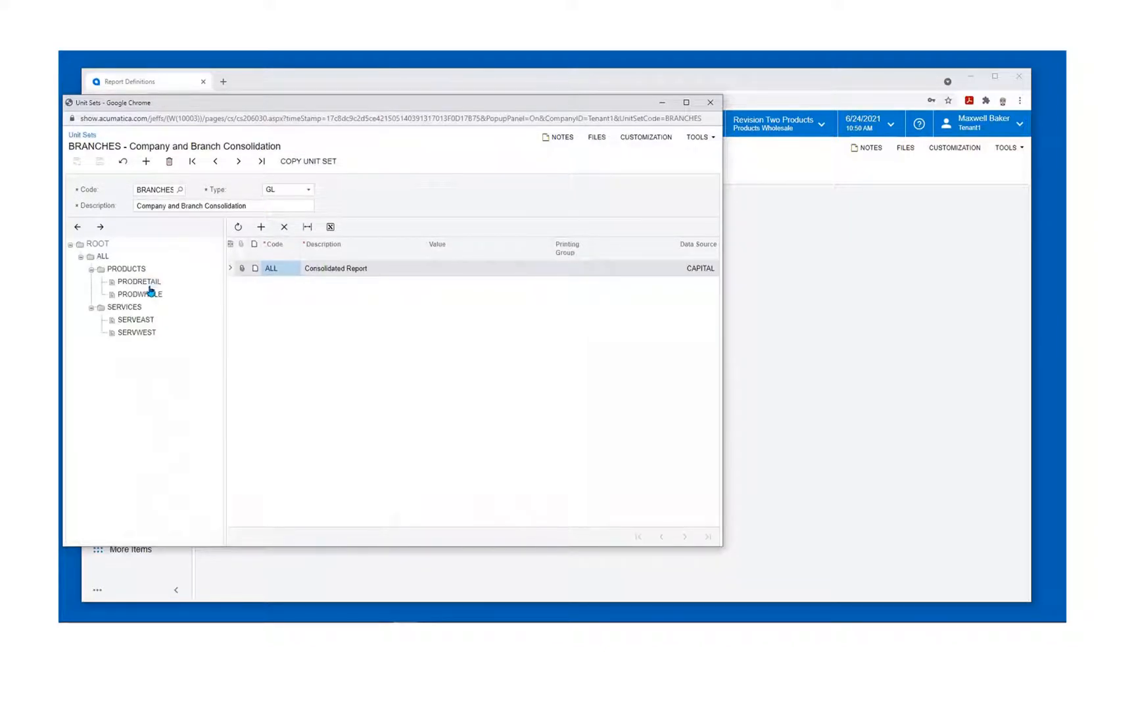
{"action": "left_click", "coordinate": [150, 284]}
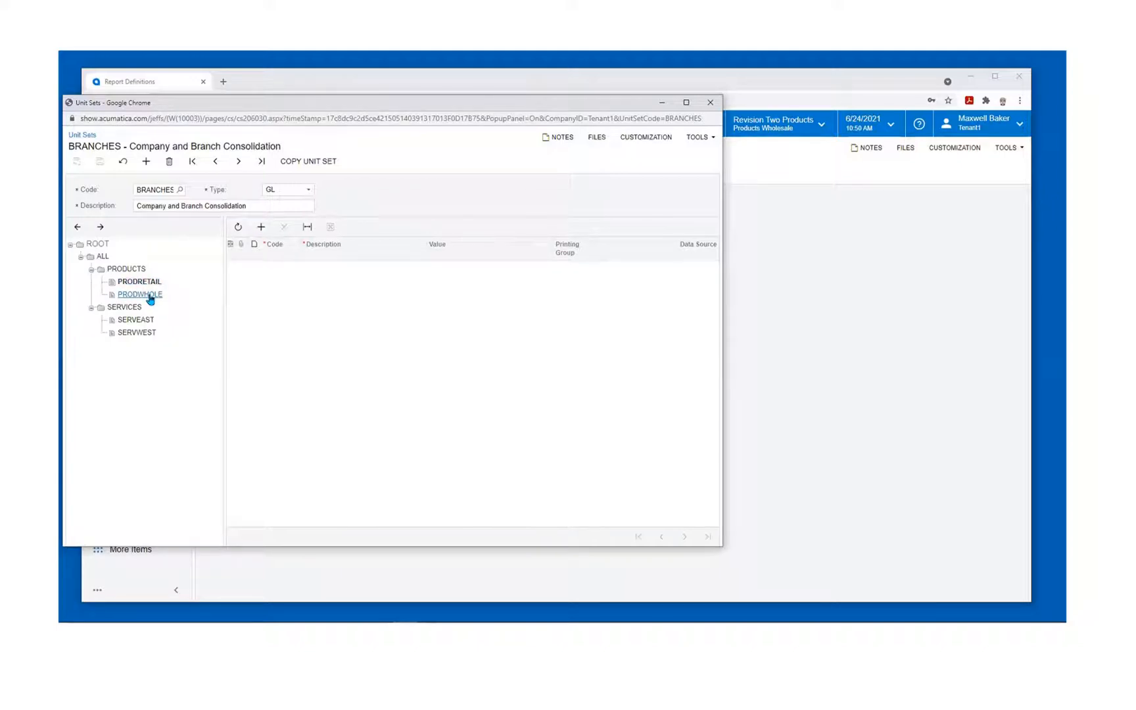
{"action": "left_click", "coordinate": [138, 271]}
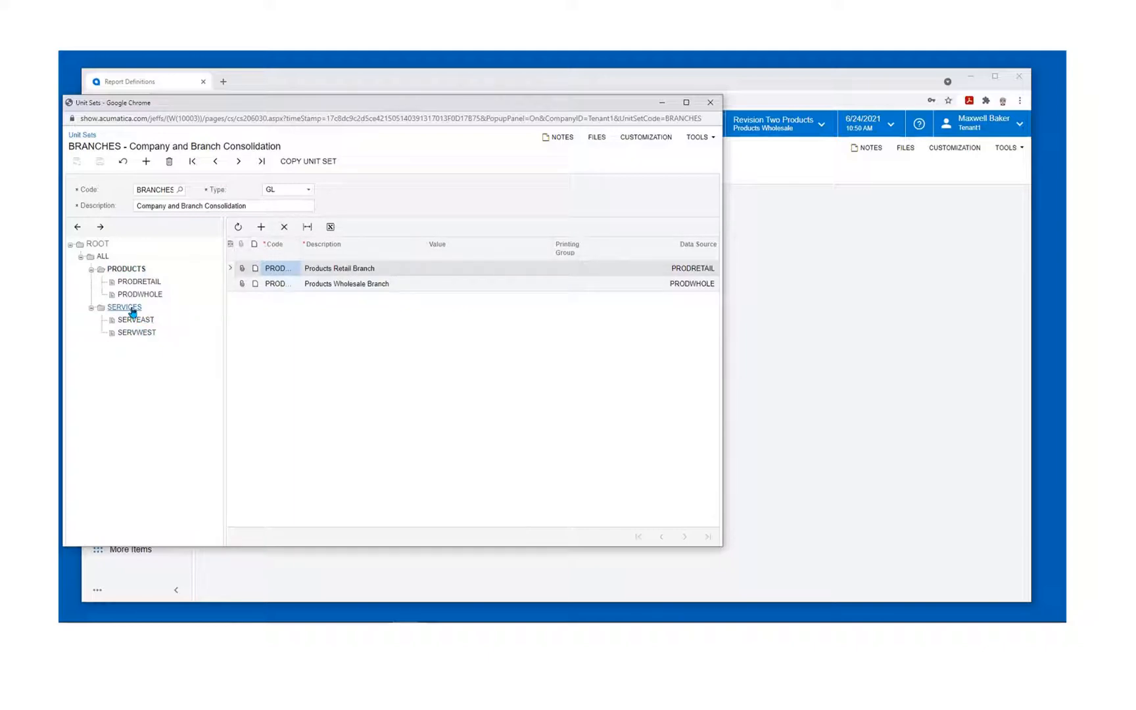
{"action": "left_click", "coordinate": [104, 257]}
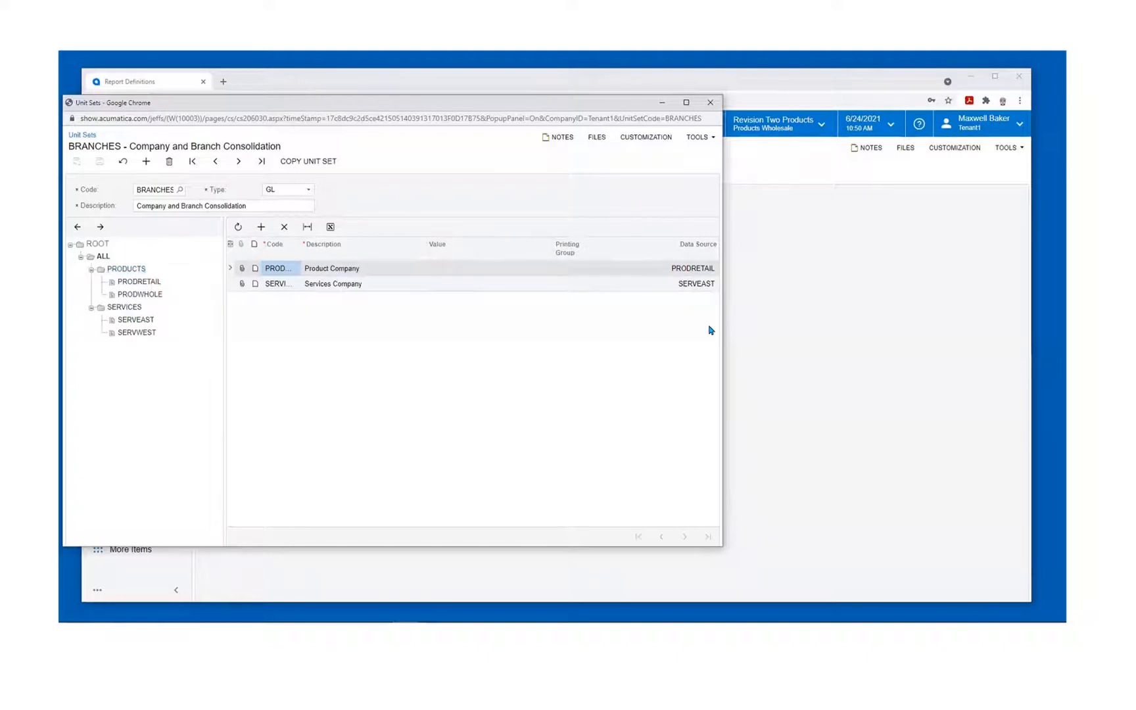
- Load the PRODUCT unit set, widen its window, and review the Consumer Goods, Electronics and Computers, and Food Items rows
{"action": "left_click", "coordinate": [180, 190]}
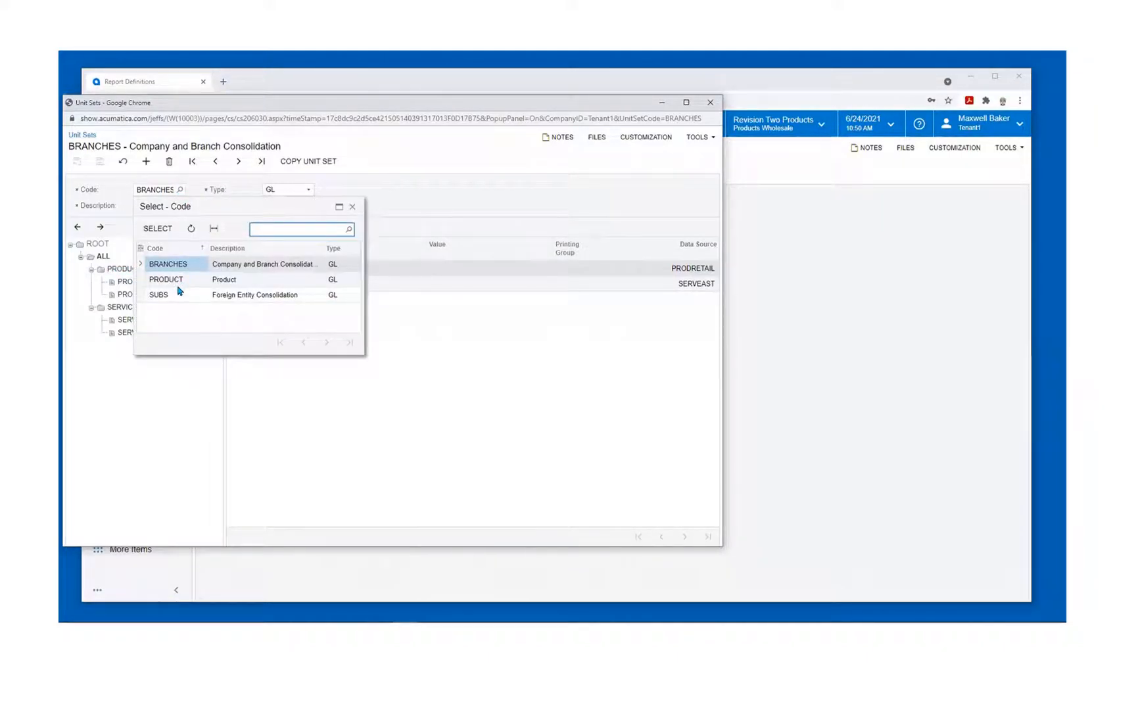
{"action": "left_click", "coordinate": [176, 294]}
{"action": "left_click", "coordinate": [175, 279]}
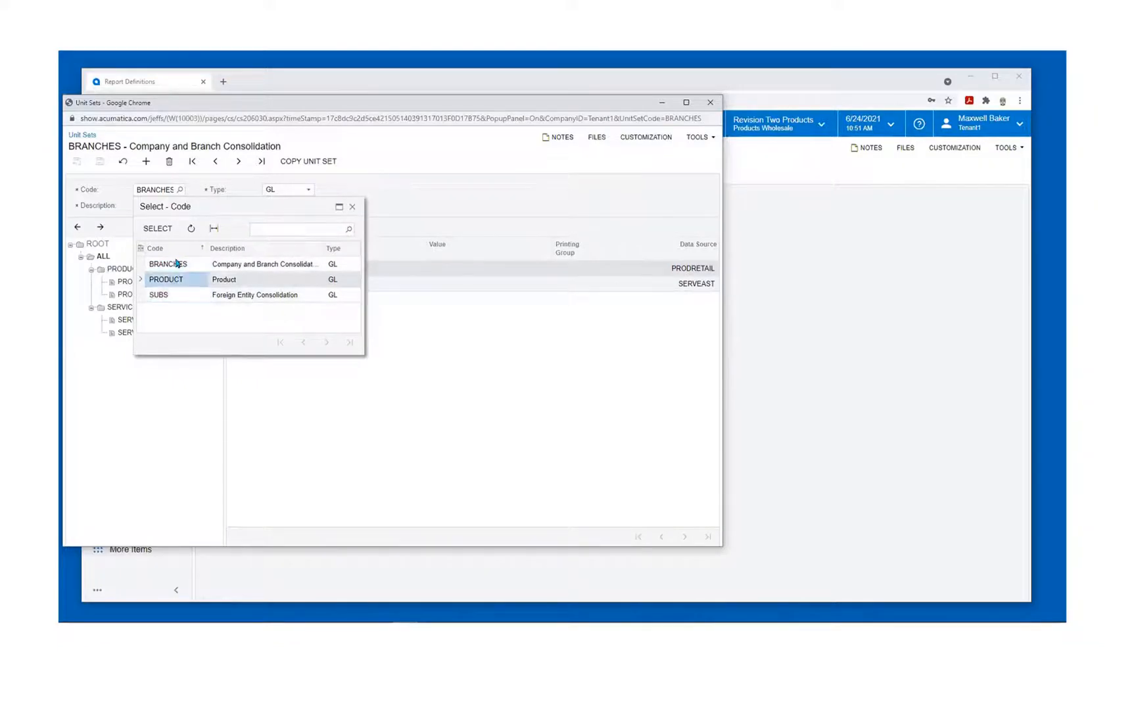
{"action": "left_click", "coordinate": [157, 229]}
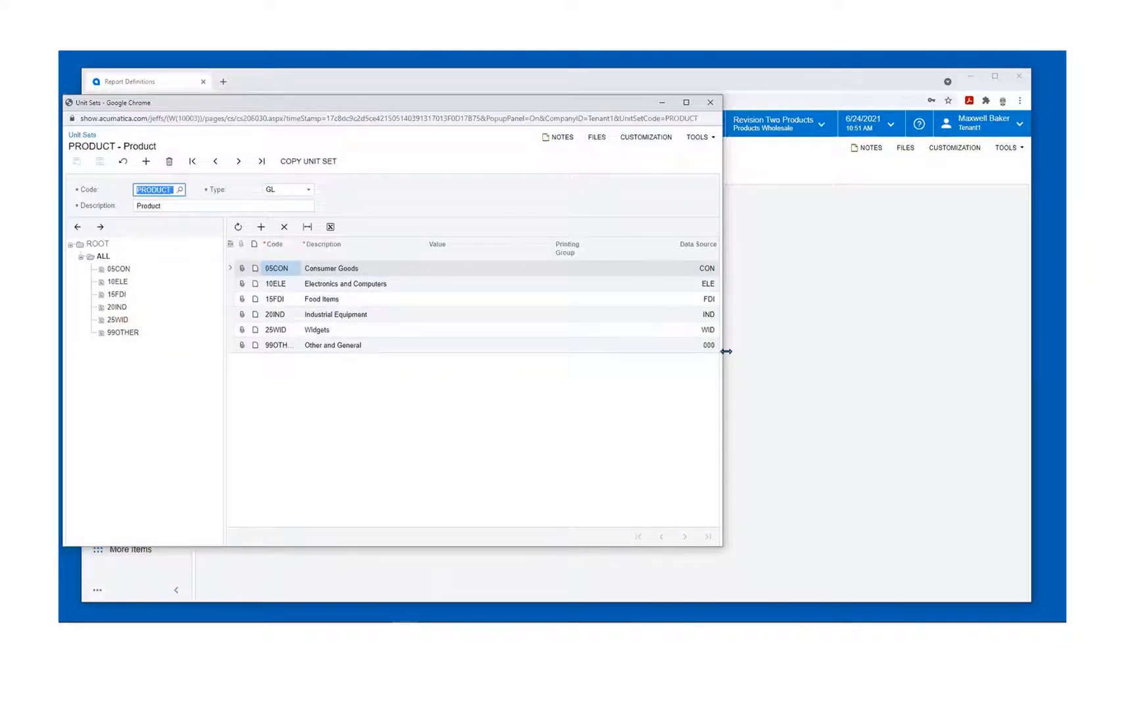
{"action": "left_click_drag", "start_coordinate": [726, 351], "coordinate": [824, 350]}
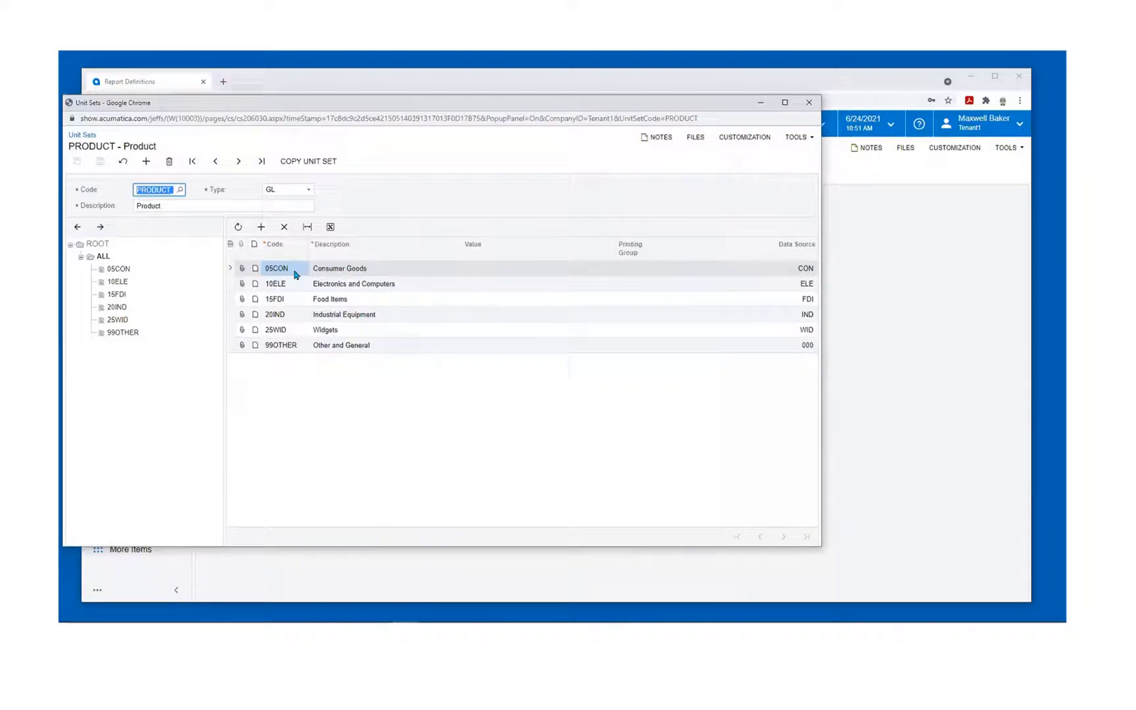
{"action": "left_click", "coordinate": [800, 272]}
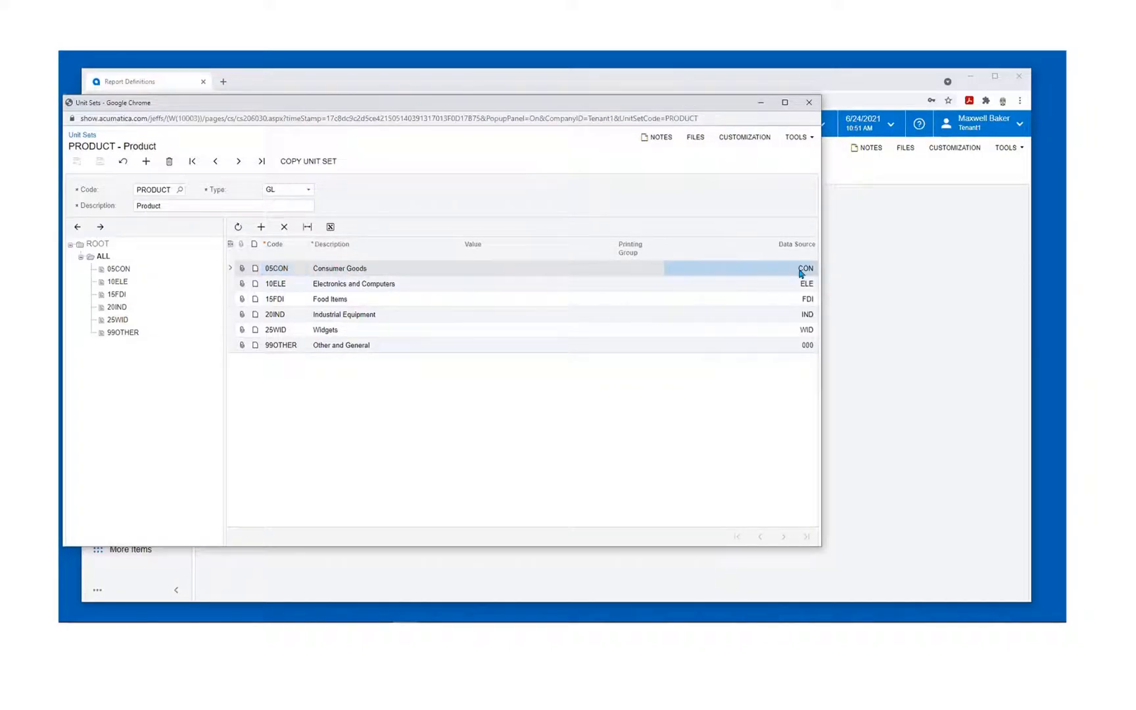
{"action": "left_click", "coordinate": [805, 287]}
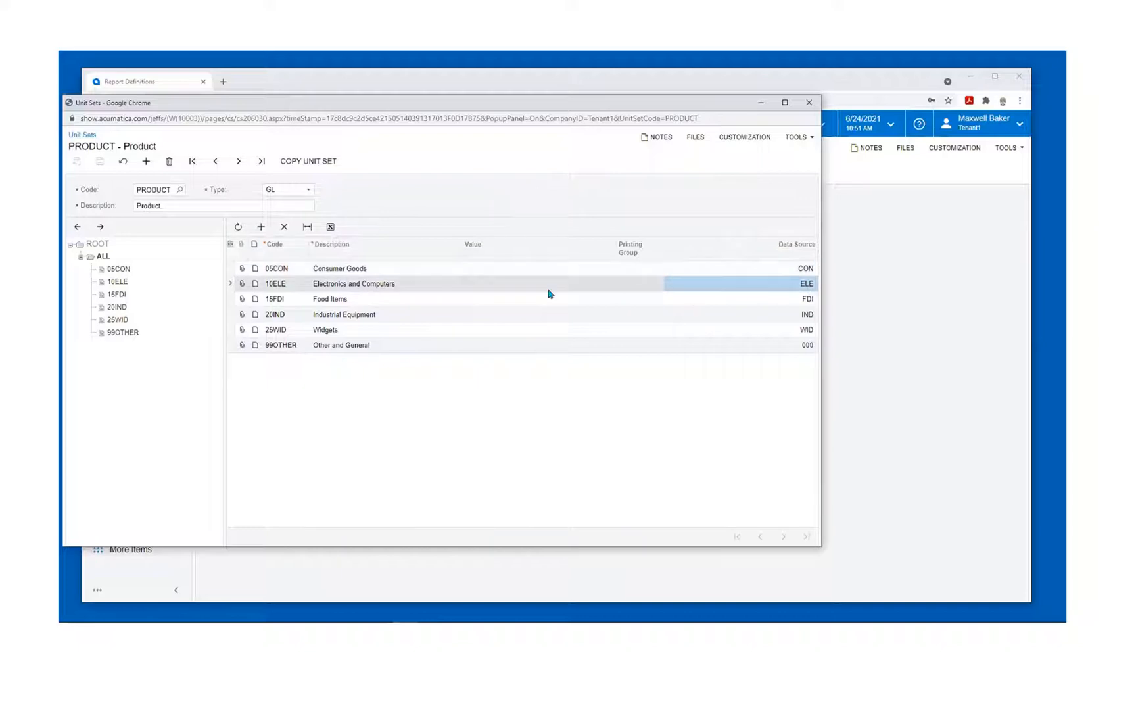
{"action": "left_click", "coordinate": [366, 301]}
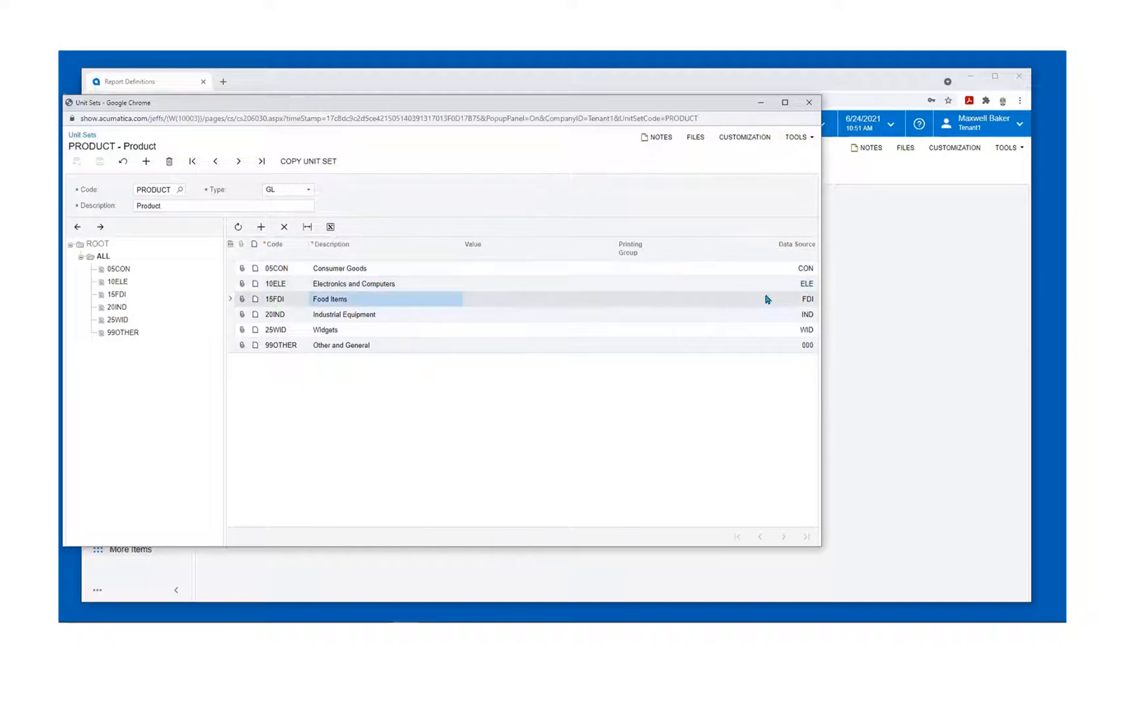
- Open the Food Items data source and examine the available Start Sub subaccounts, leaving the selection list without choosing one
{"action": "left_click", "coordinate": [784, 299]}
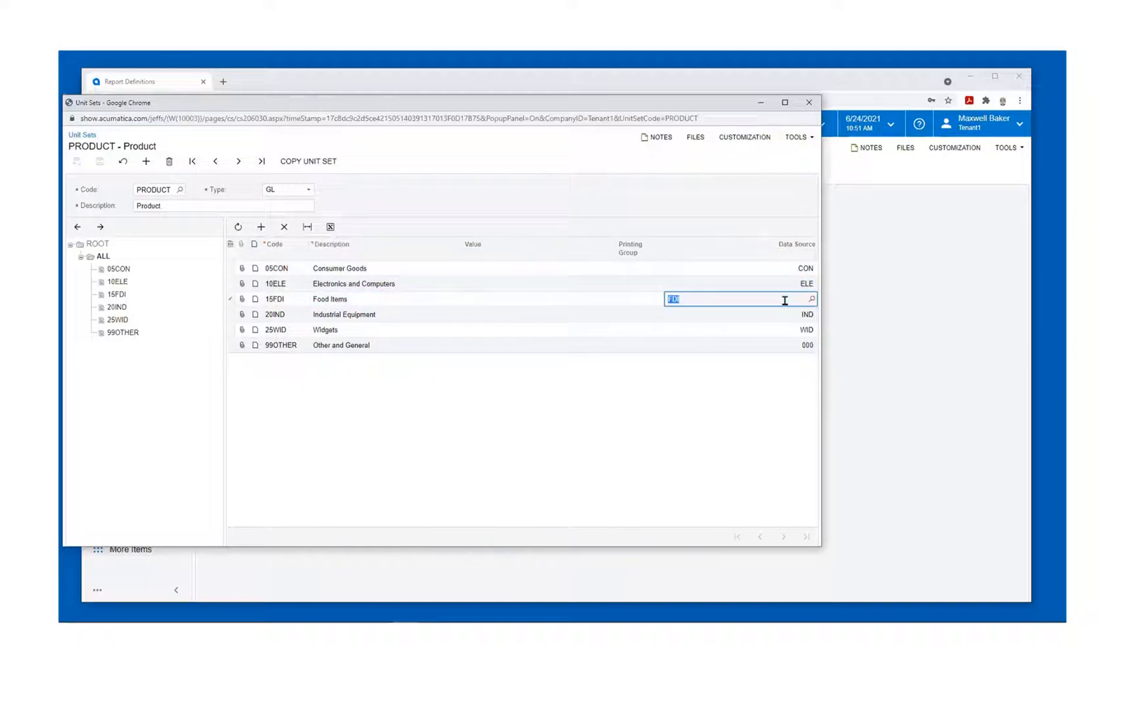
{"action": "left_click", "coordinate": [812, 299]}
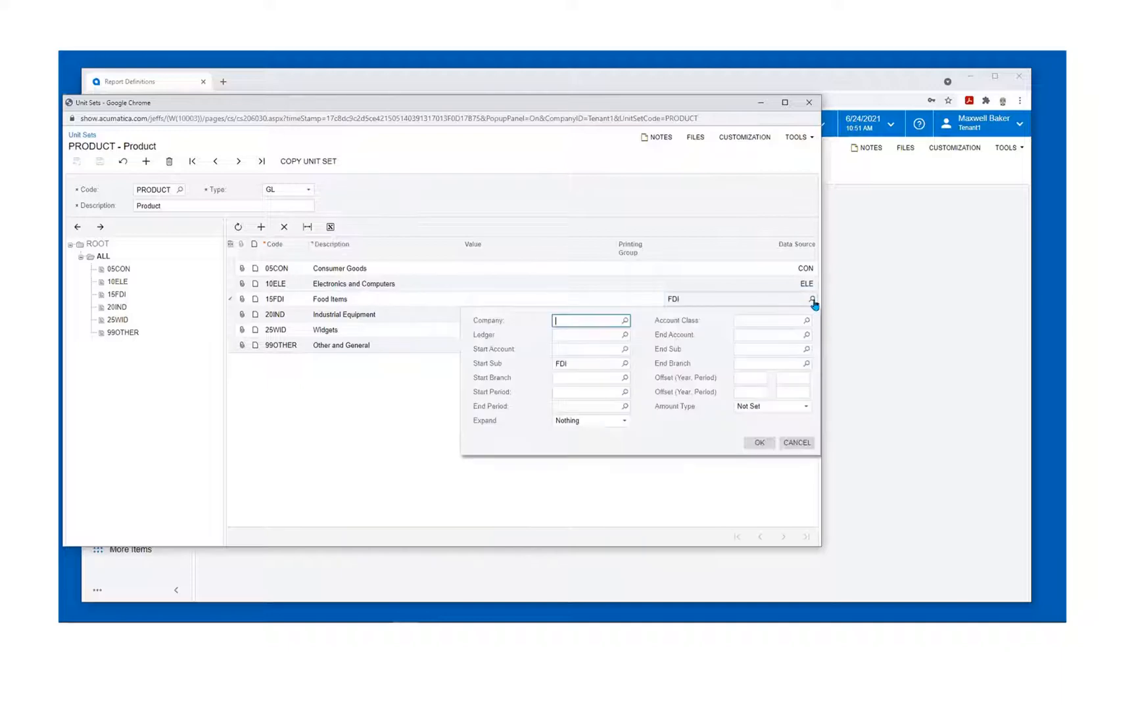
{"action": "left_click", "coordinate": [575, 362]}
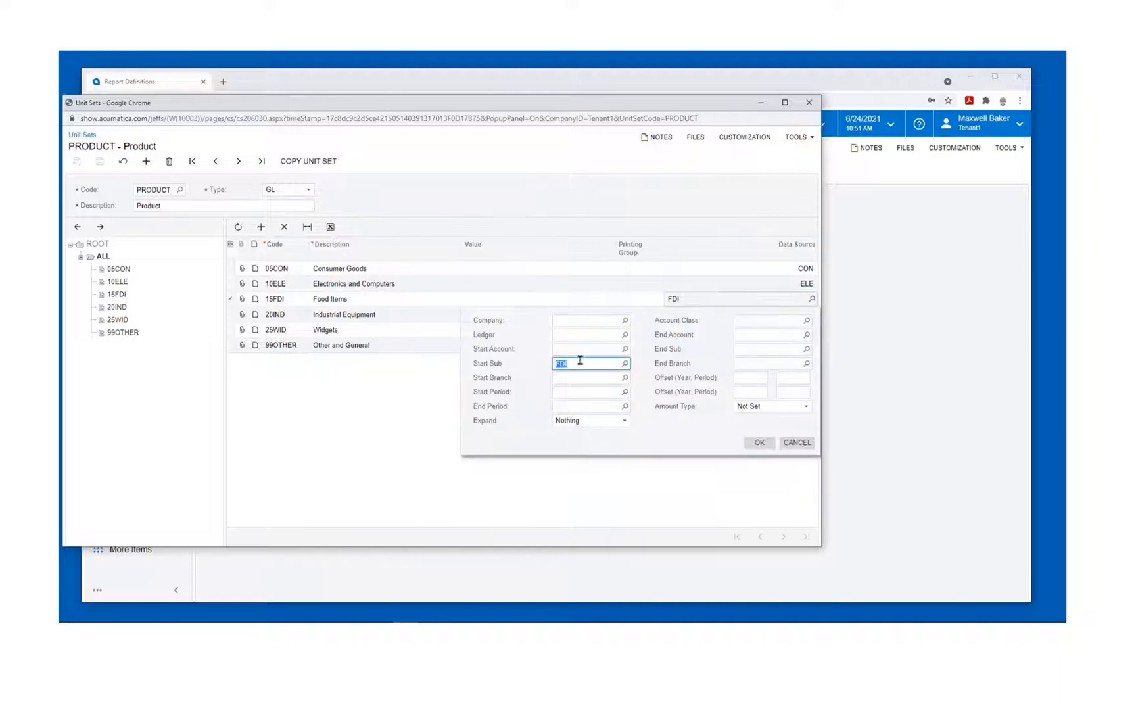
{"action": "left_click", "coordinate": [625, 363]}
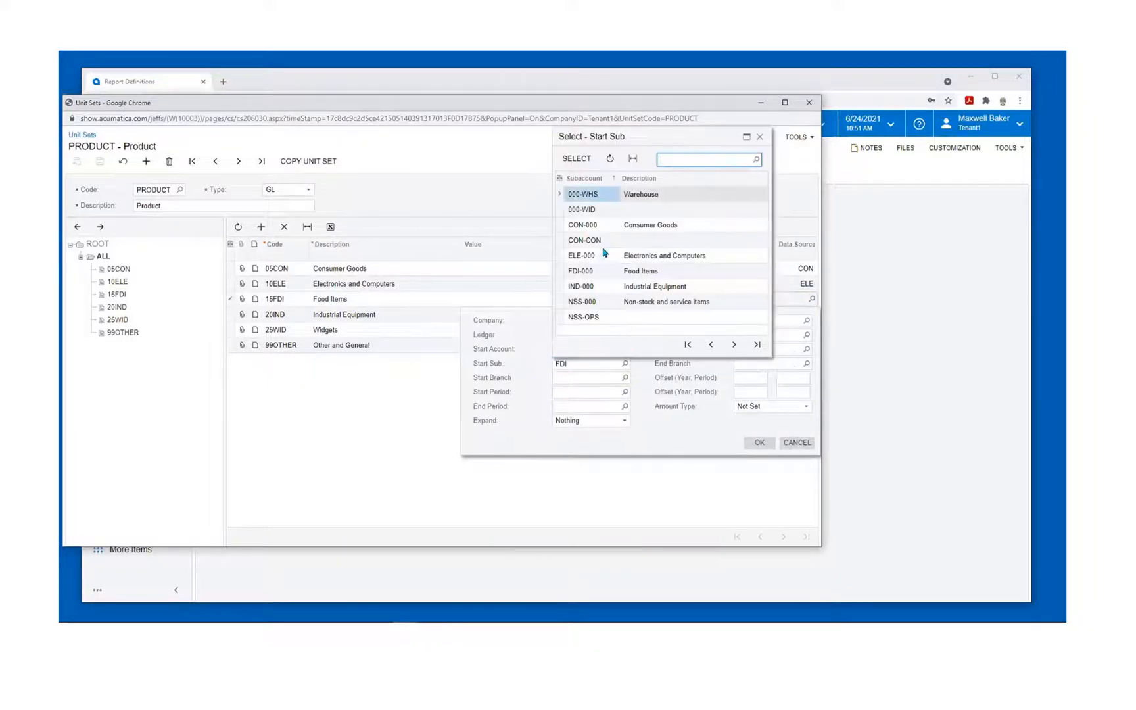
{"action": "left_click", "coordinate": [588, 273]}
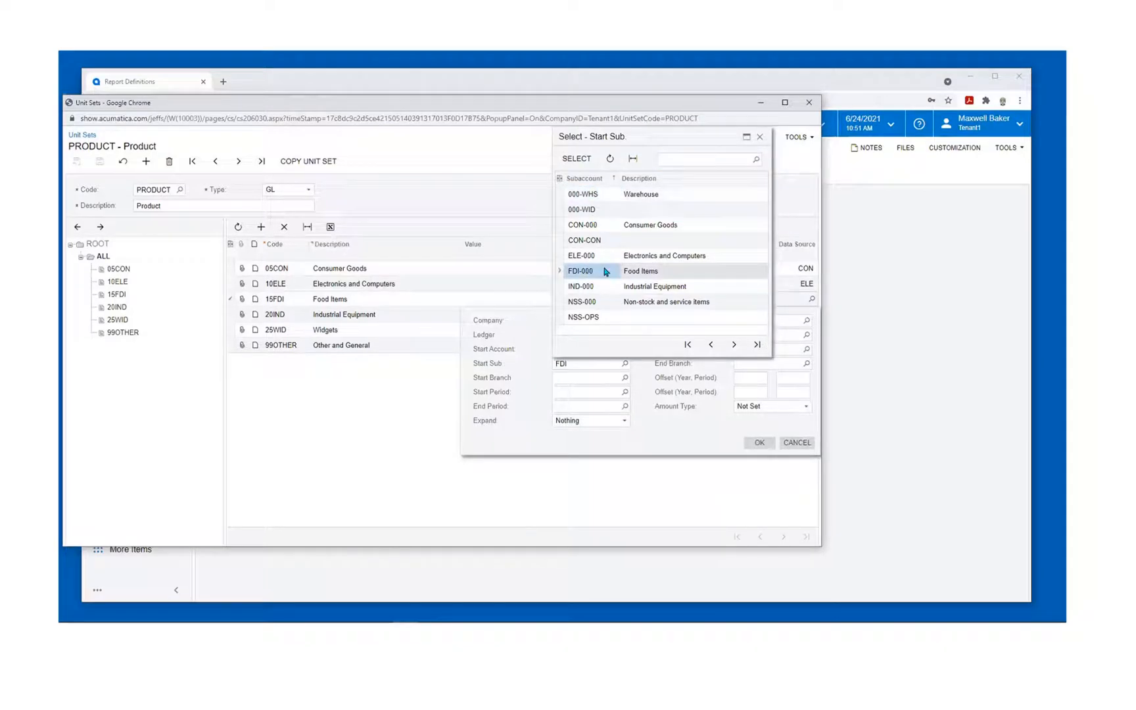
{"action": "left_click", "coordinate": [761, 138]}
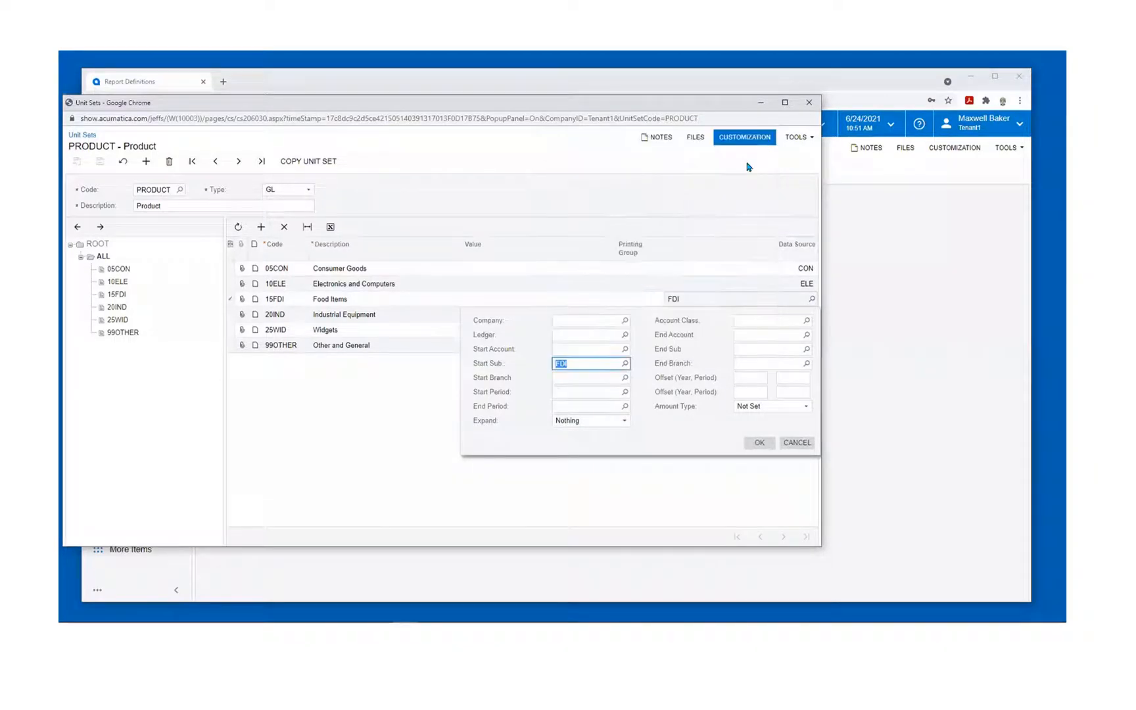
- Leave the Food Items data source and the unit set window without changes, and save the Balance Sheet definition with PRODUCT as its unit set
{"action": "left_click", "coordinate": [795, 443]}
{"action": "left_click", "coordinate": [808, 103]}
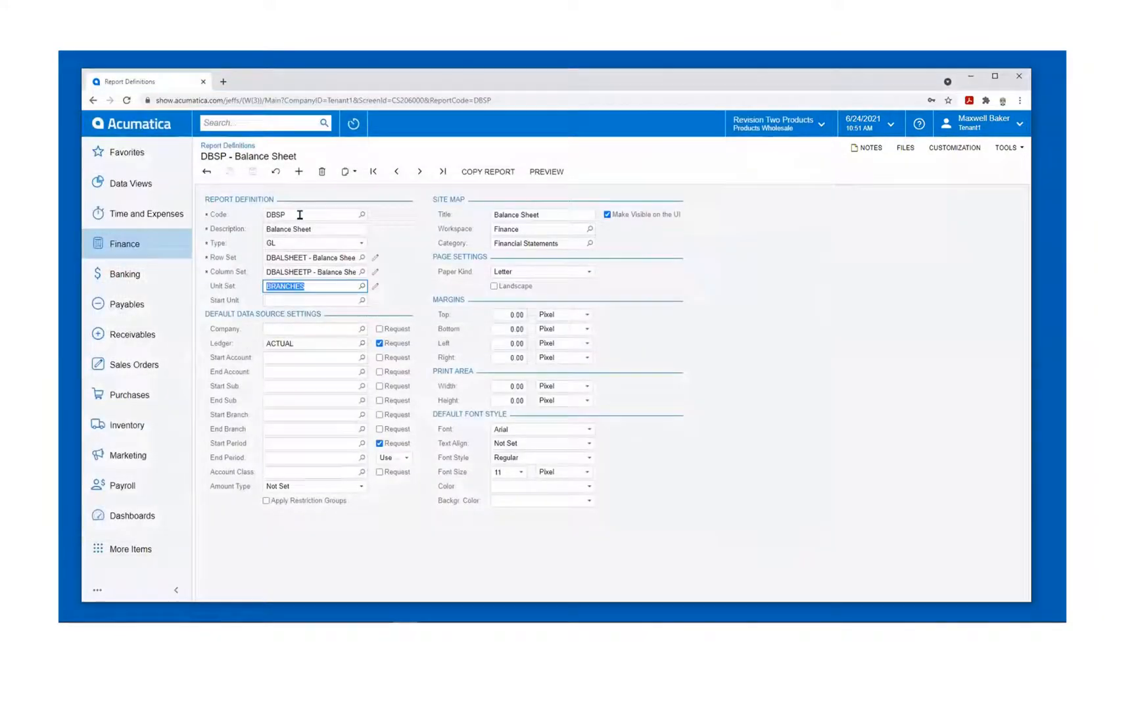
{"action": "left_click", "coordinate": [361, 286]}
{"action": "left_click", "coordinate": [315, 391]}
{"action": "left_click", "coordinate": [316, 377]}
{"action": "left_click", "coordinate": [287, 324]}
{"action": "left_click", "coordinate": [253, 173]}
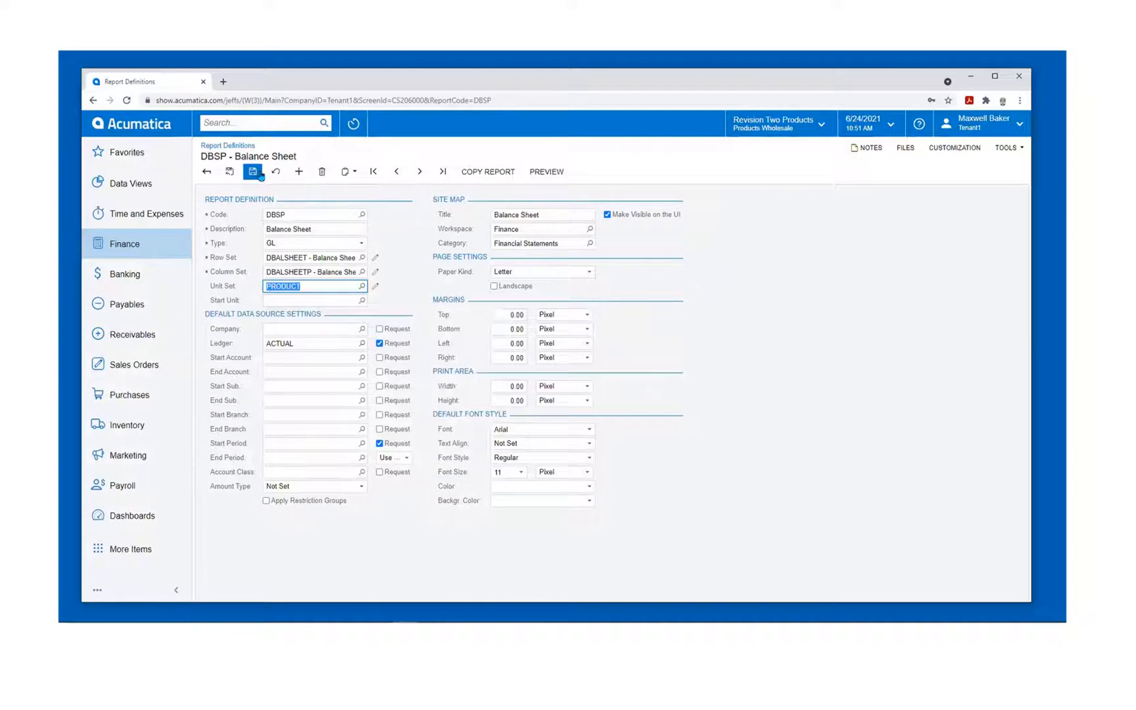
- Preview the Balance Sheet for ledger ACTUAL and period 06-2021, examine its product unit tree, and close the preview
{"action": "left_click", "coordinate": [544, 172]}
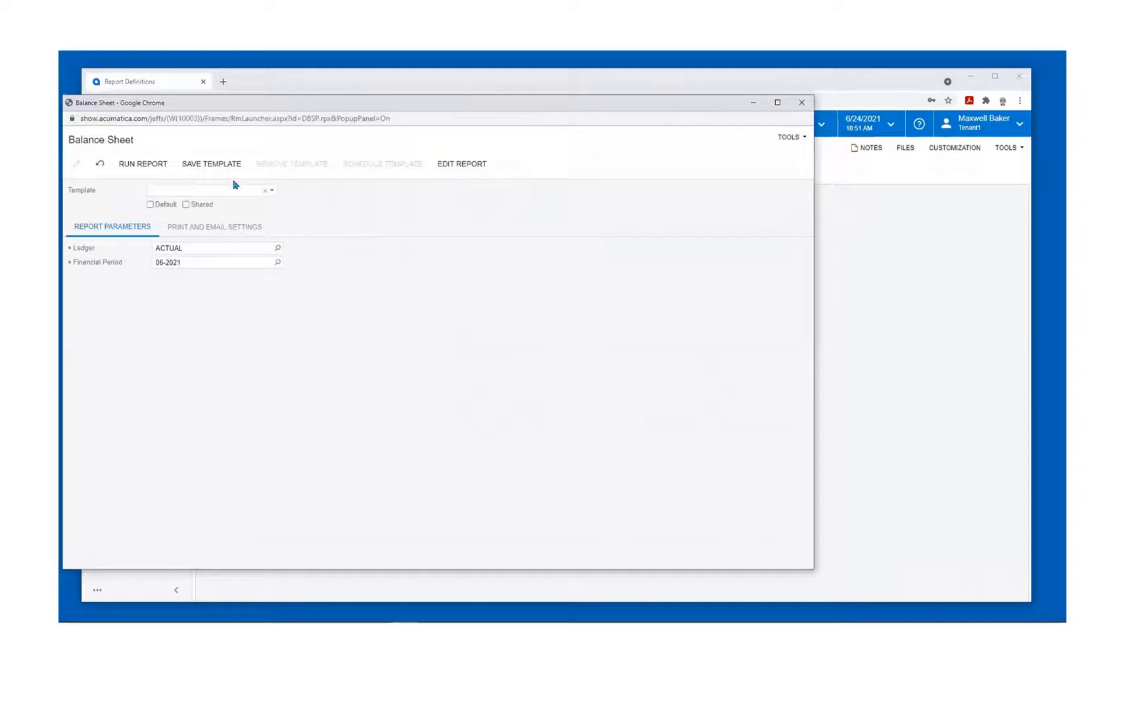
{"action": "left_click", "coordinate": [145, 166]}
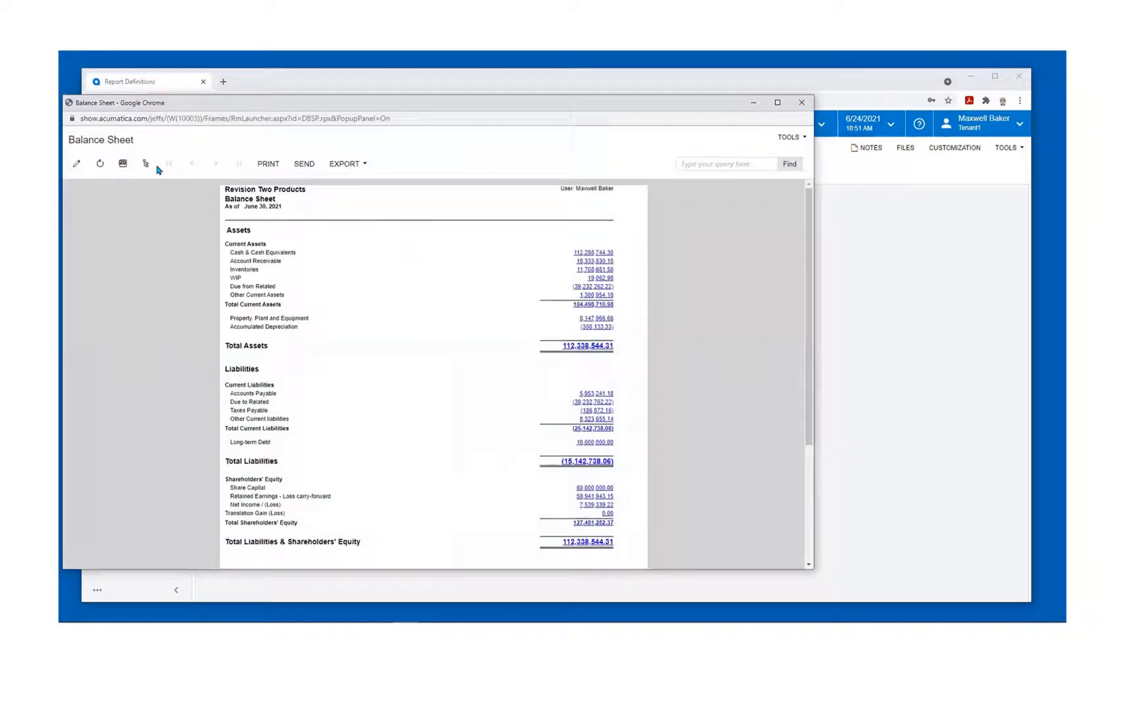
{"action": "left_click", "coordinate": [146, 163]}
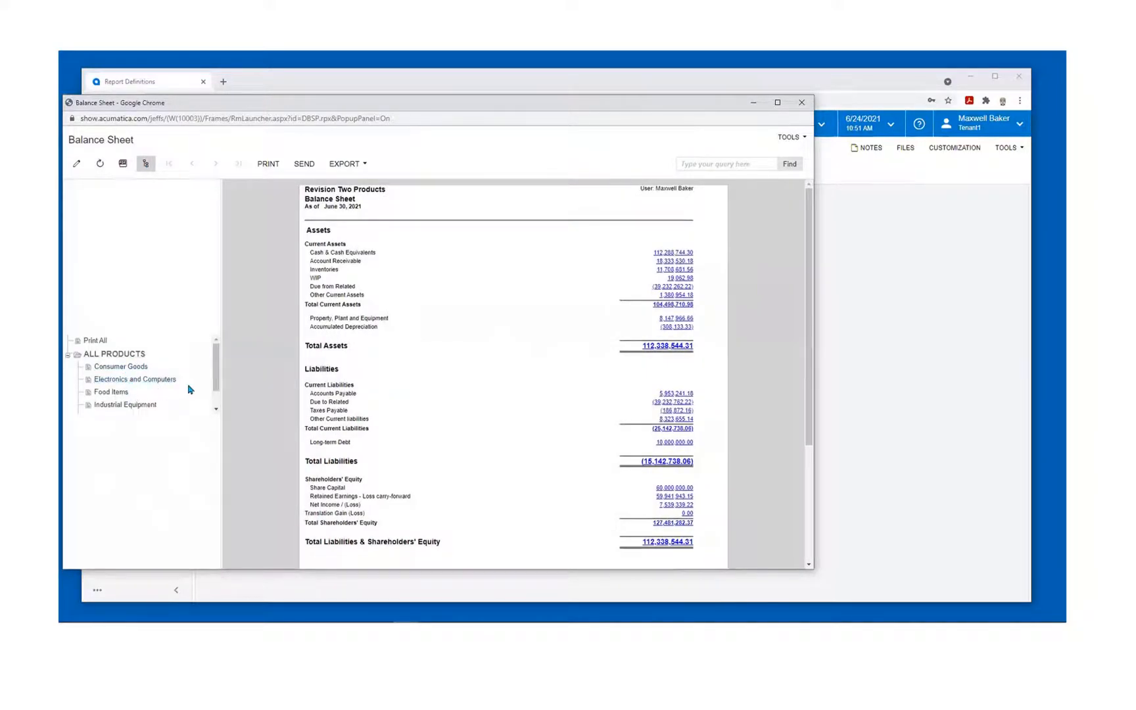
{"action": "mouse_move", "coordinate": [212, 383]}
{"action": "left_mouse_down"}
{"action": "mouse_move", "coordinate": [217, 406]}
{"action": "mouse_move", "coordinate": [216, 366]}
{"action": "left_mouse_up"}
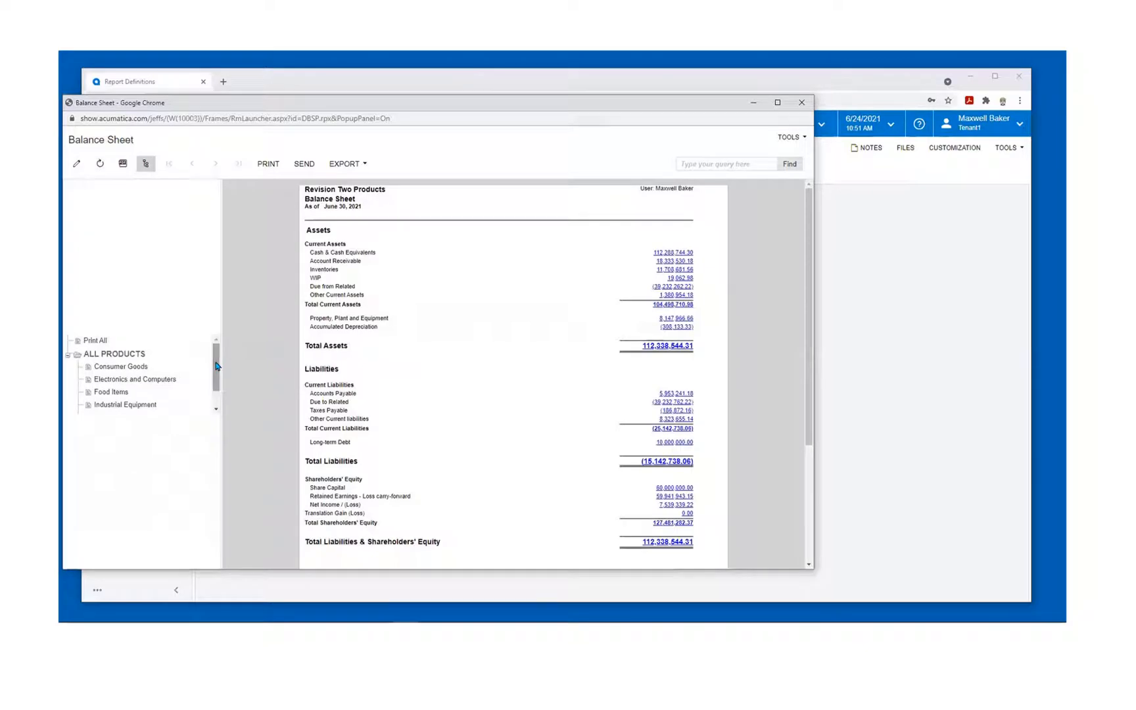
{"action": "left_click", "coordinate": [803, 104]}
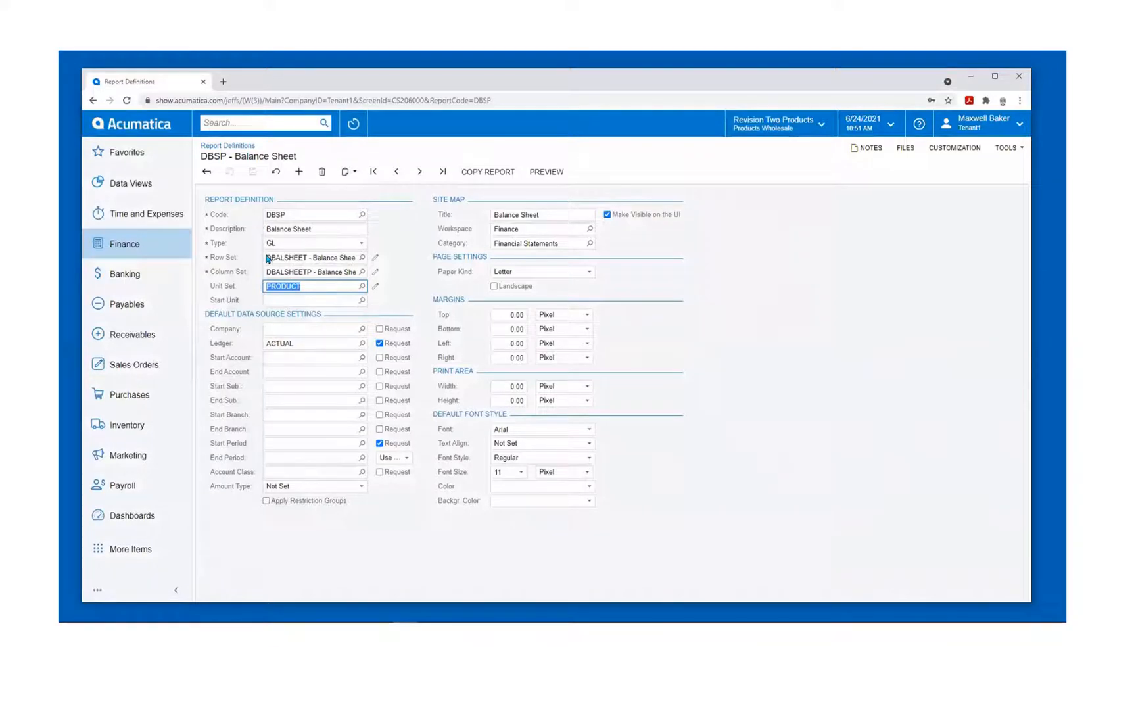
- Set the Balance Sheet definition's unit set back to BRANCHES and save it
{"action": "left_click", "coordinate": [362, 287]}
{"action": "double_click", "coordinate": [307, 366]}
{"action": "left_click", "coordinate": [252, 171]}
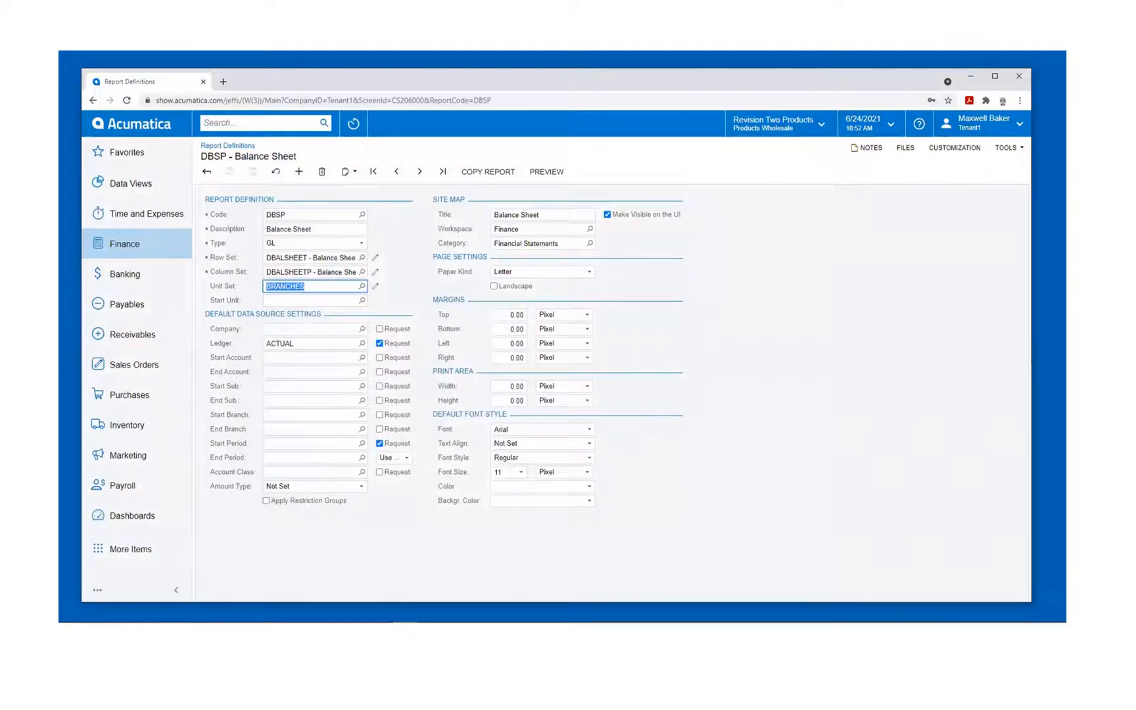